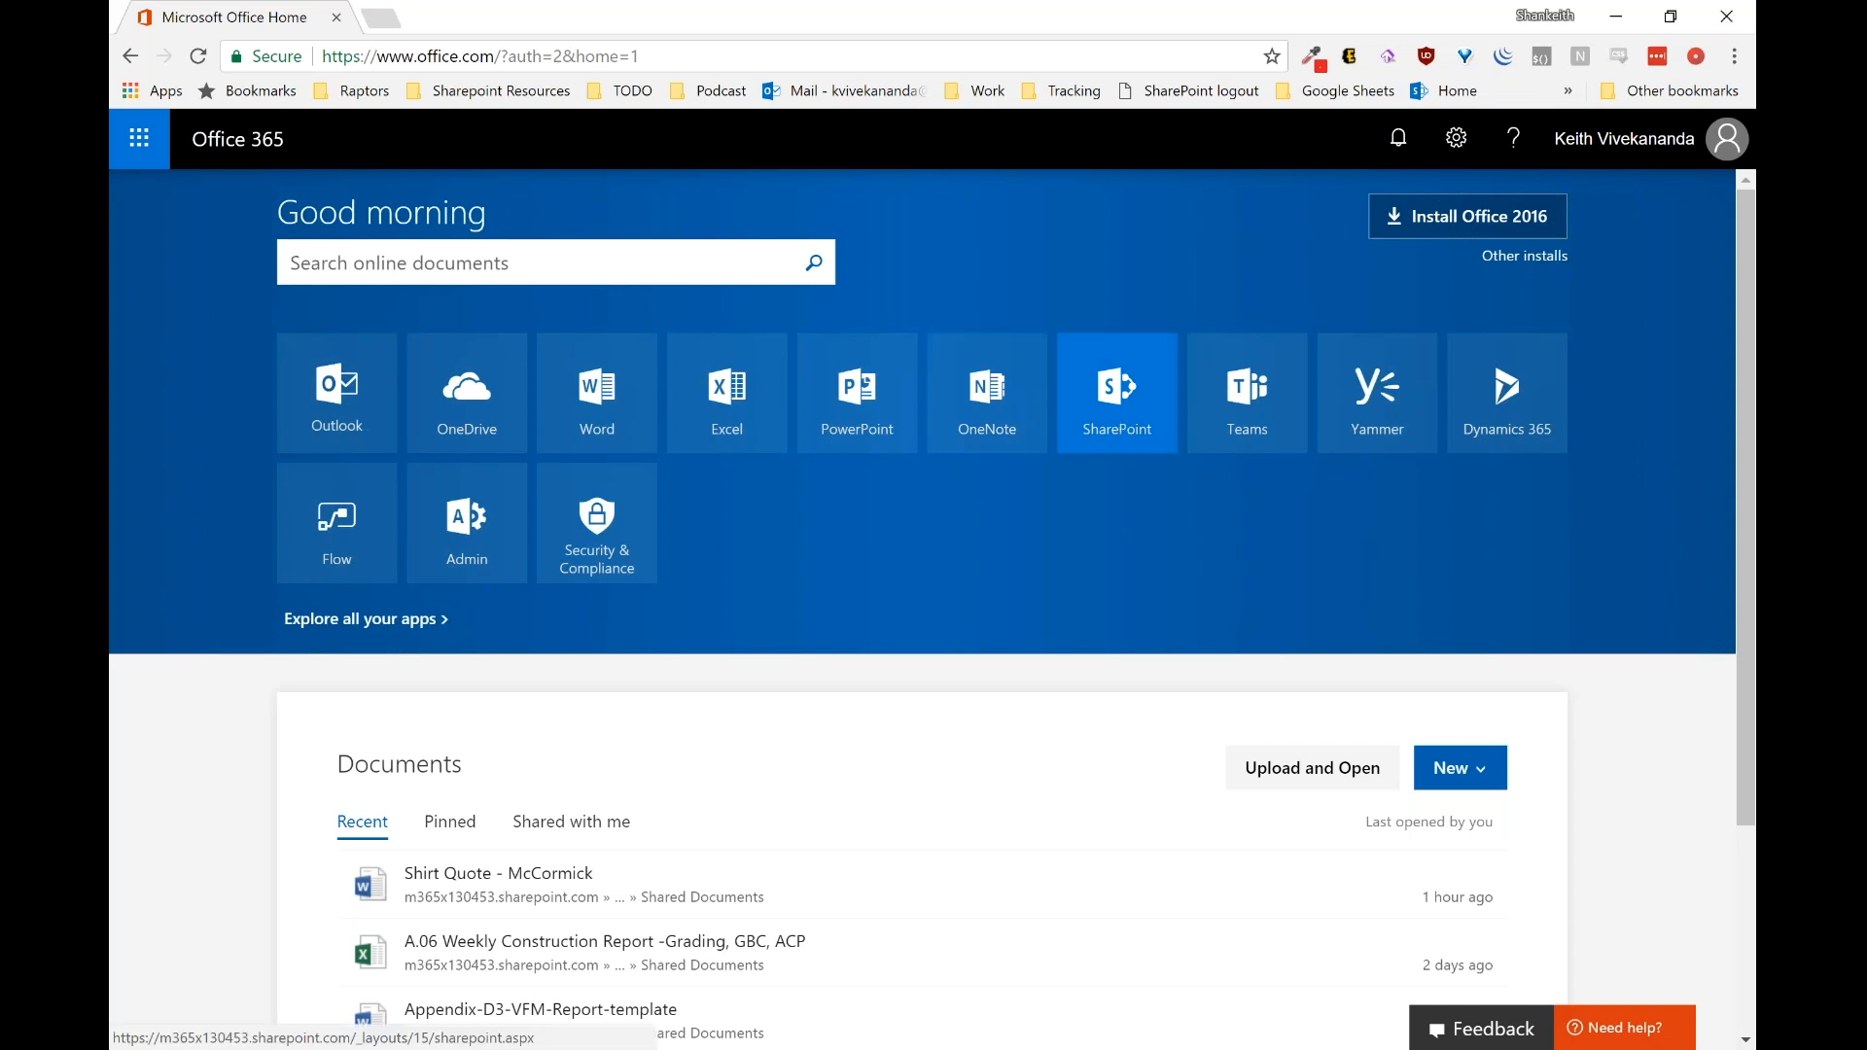
Step: Launch SharePoint from the Office 365 portal home page in a new tab
click(1118, 408)
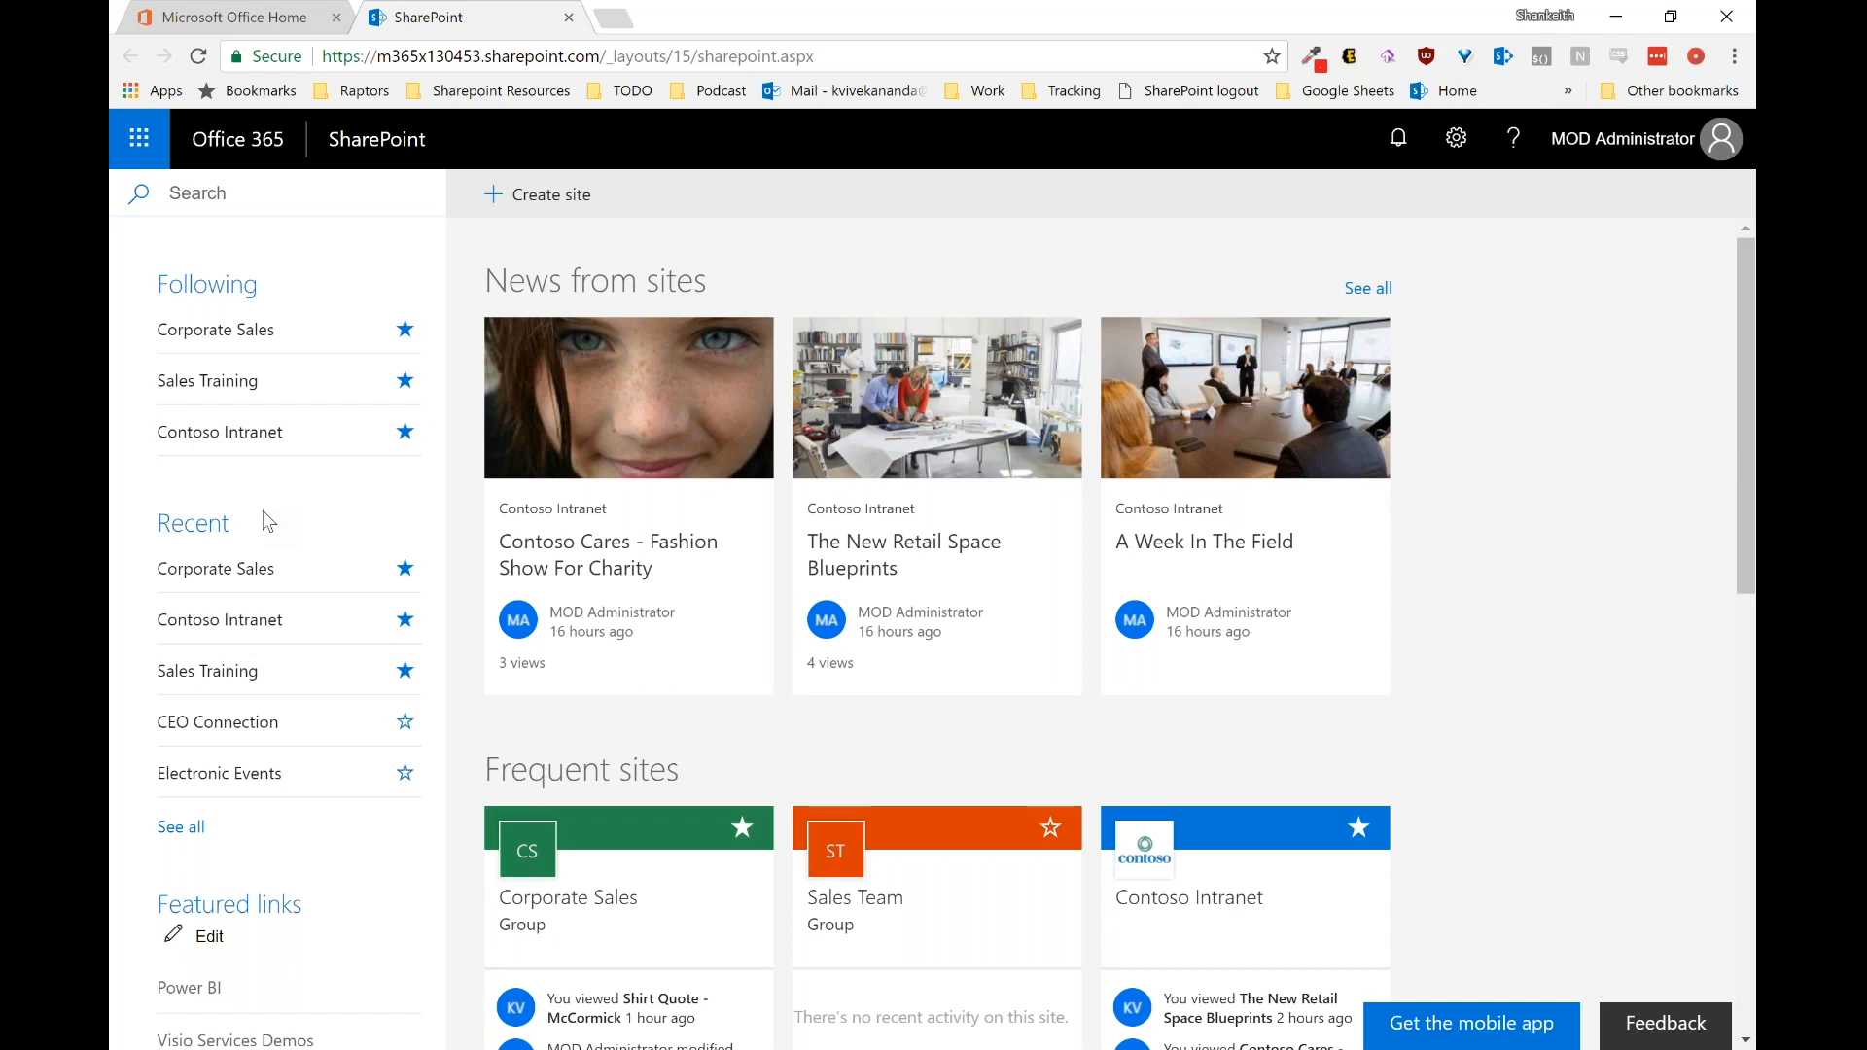
Step: Open the Contoso Intranet site listed under Following
click(238, 439)
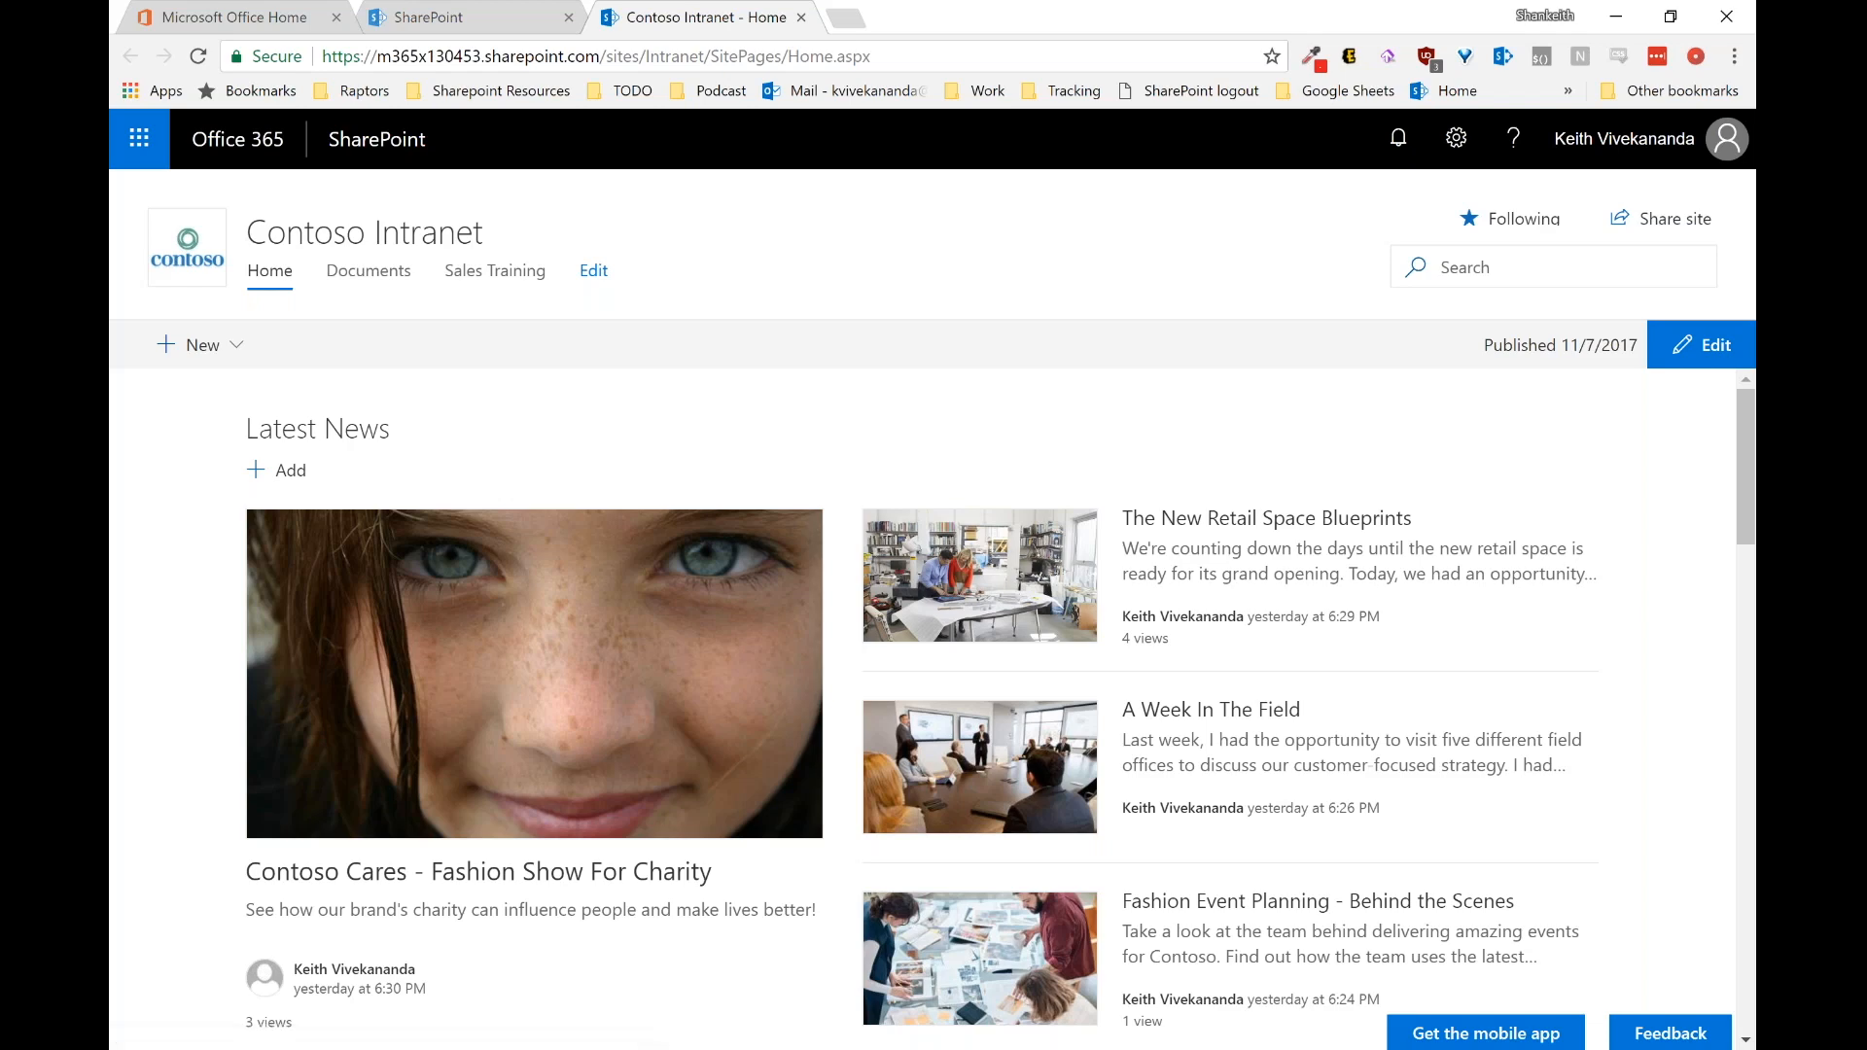
Step: Scroll the Contoso Intranet home page down to the Store Sales Overview report
scroll(922, 681, down, 1)
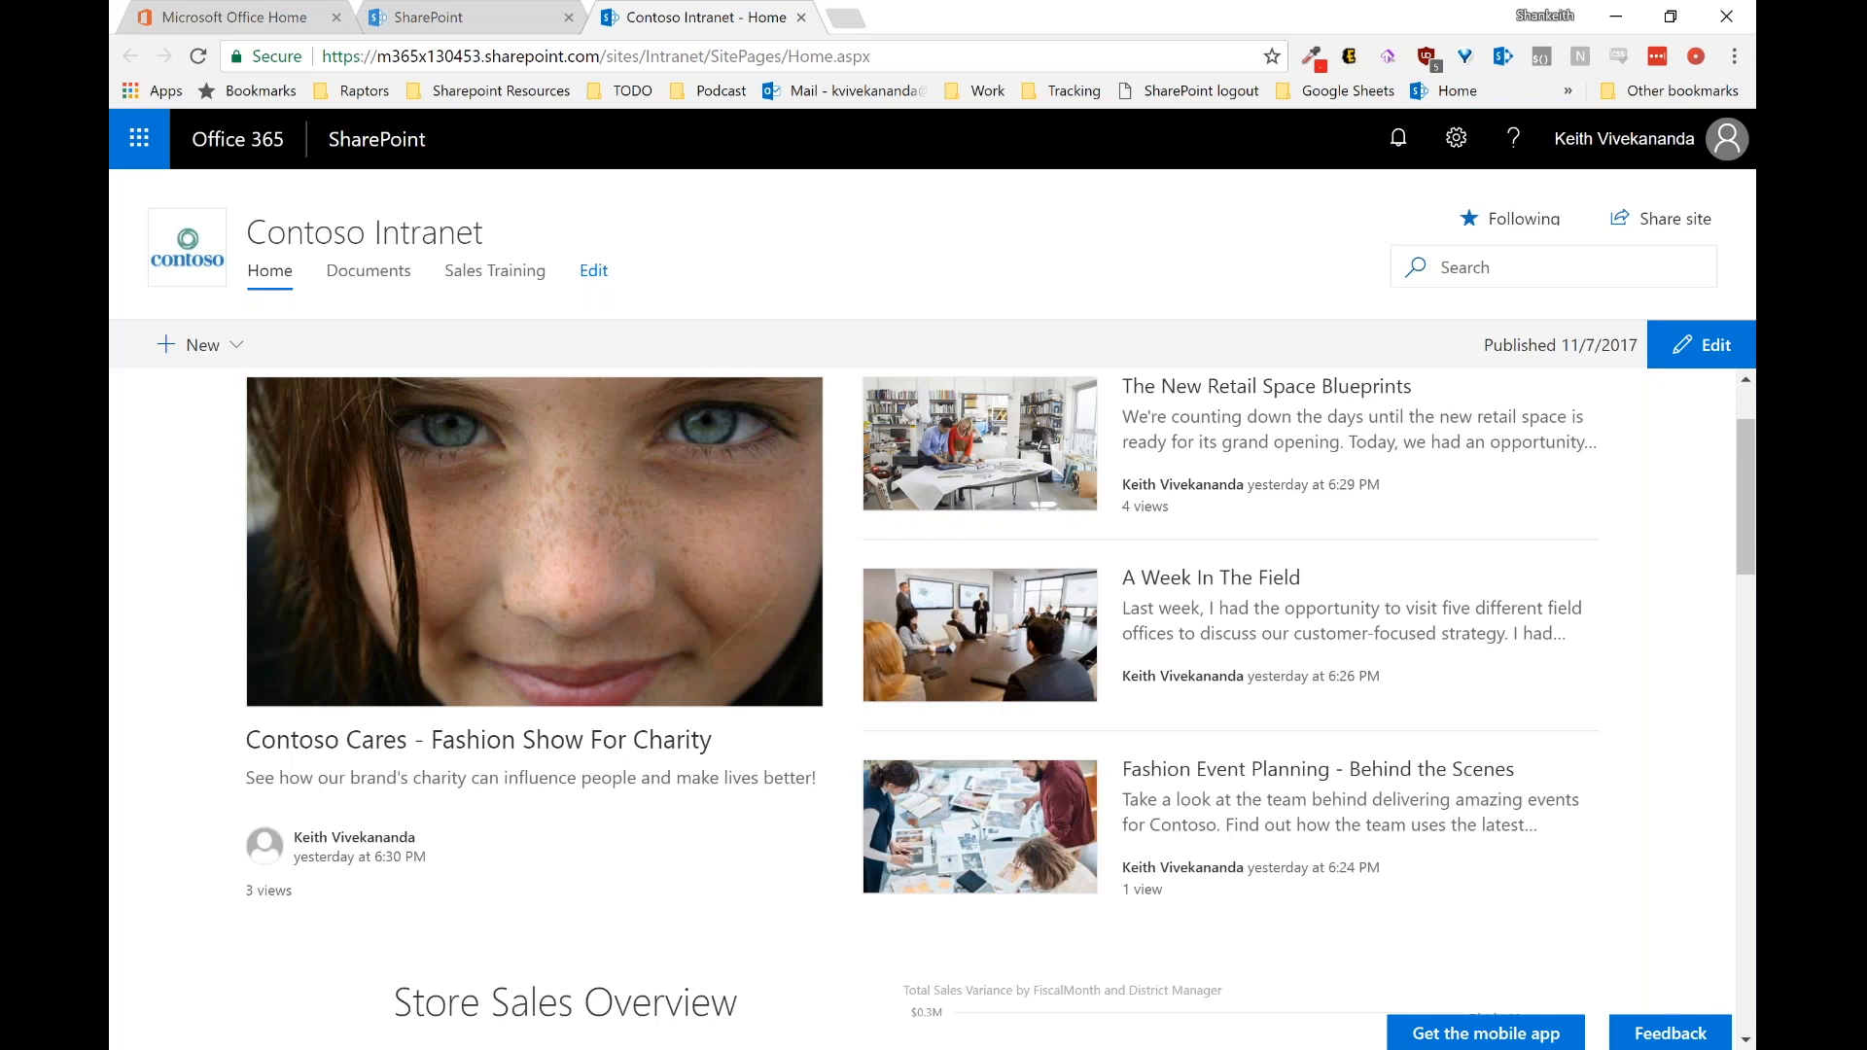
scroll(922, 710, down, 5)
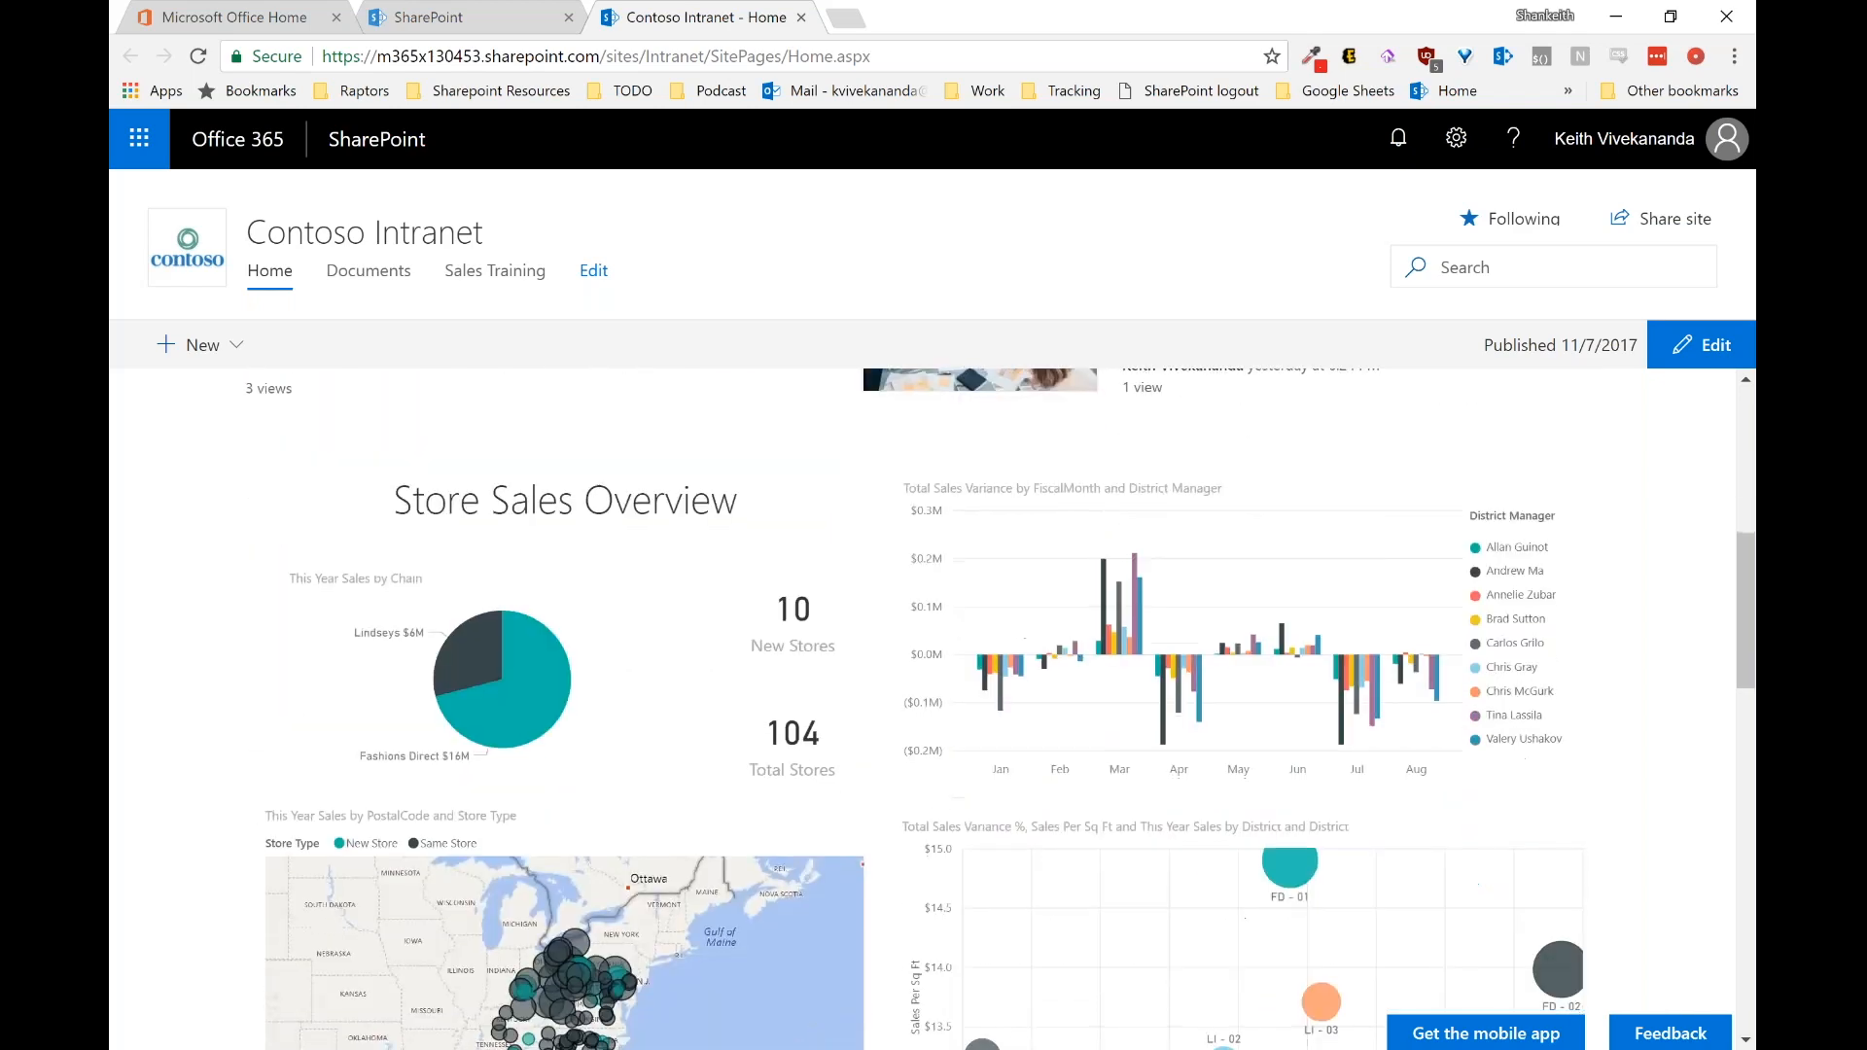
scroll(922, 710, down, 1)
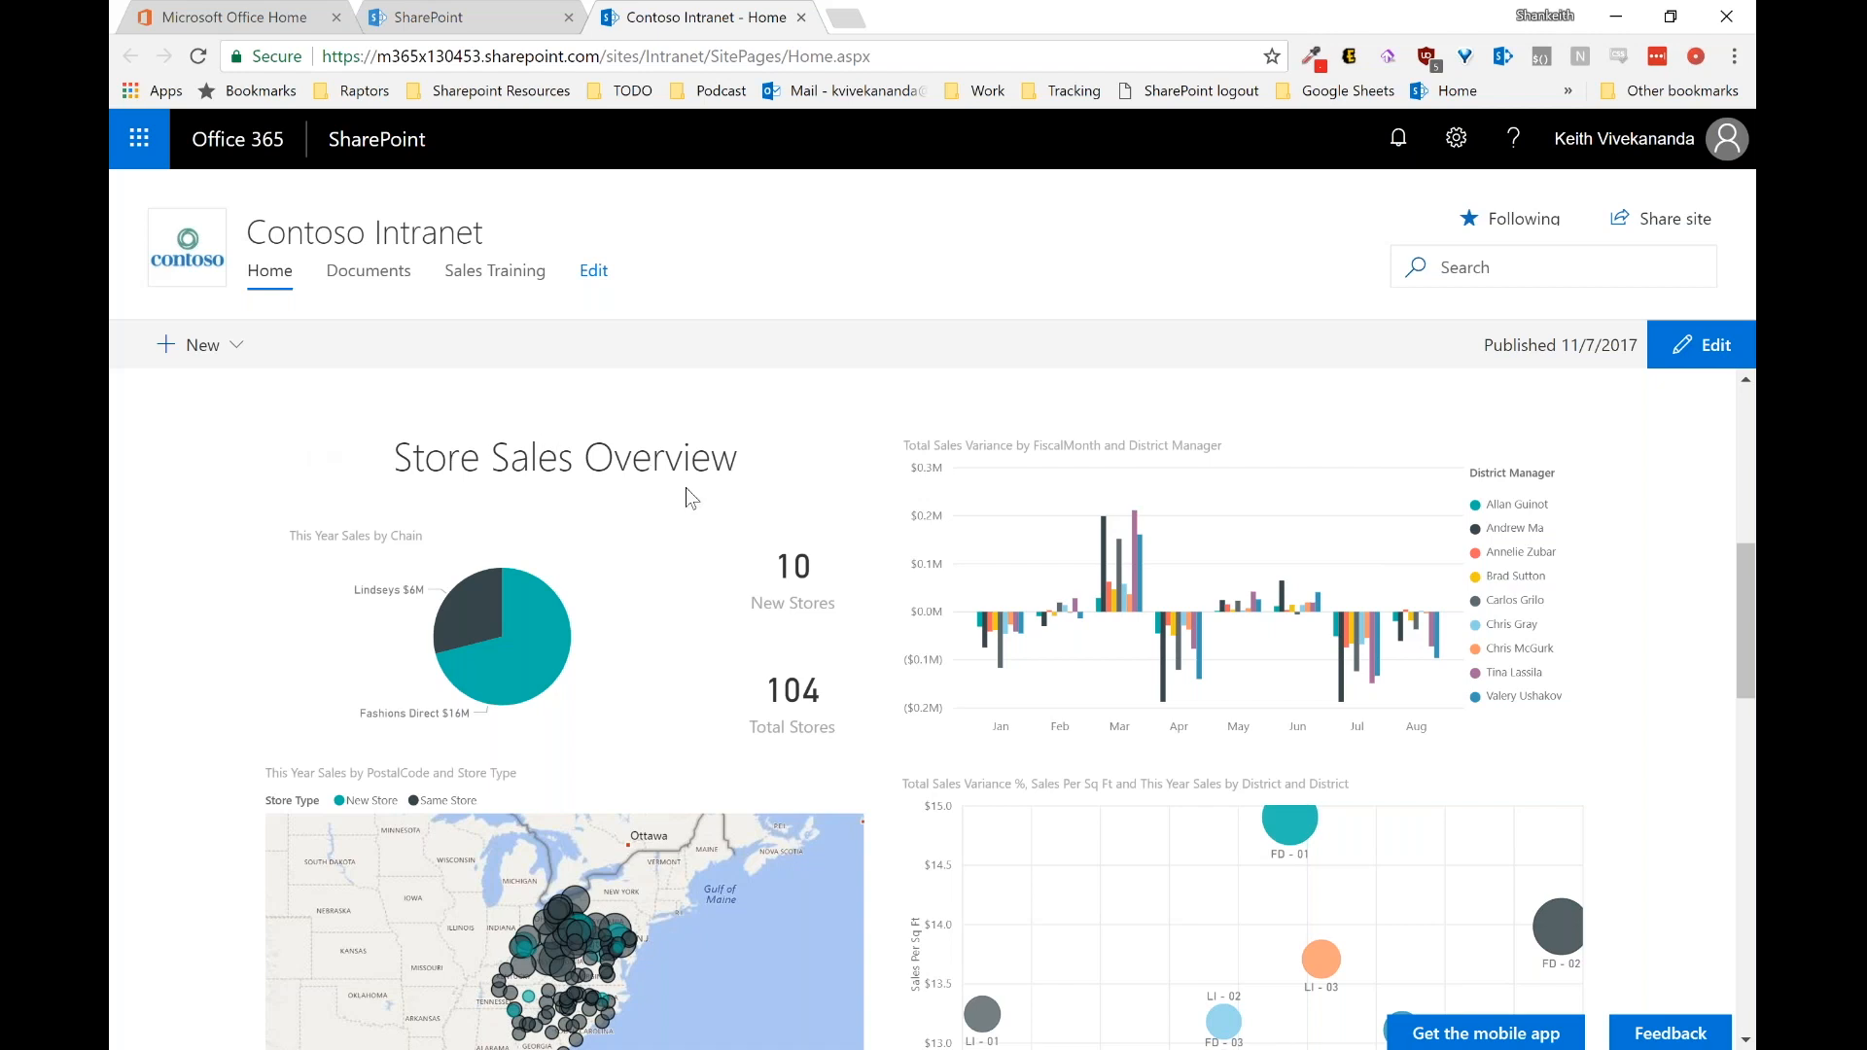
Step: Cross-filter the sales report to the first district manager, then scroll down to upcoming events
click(1477, 506)
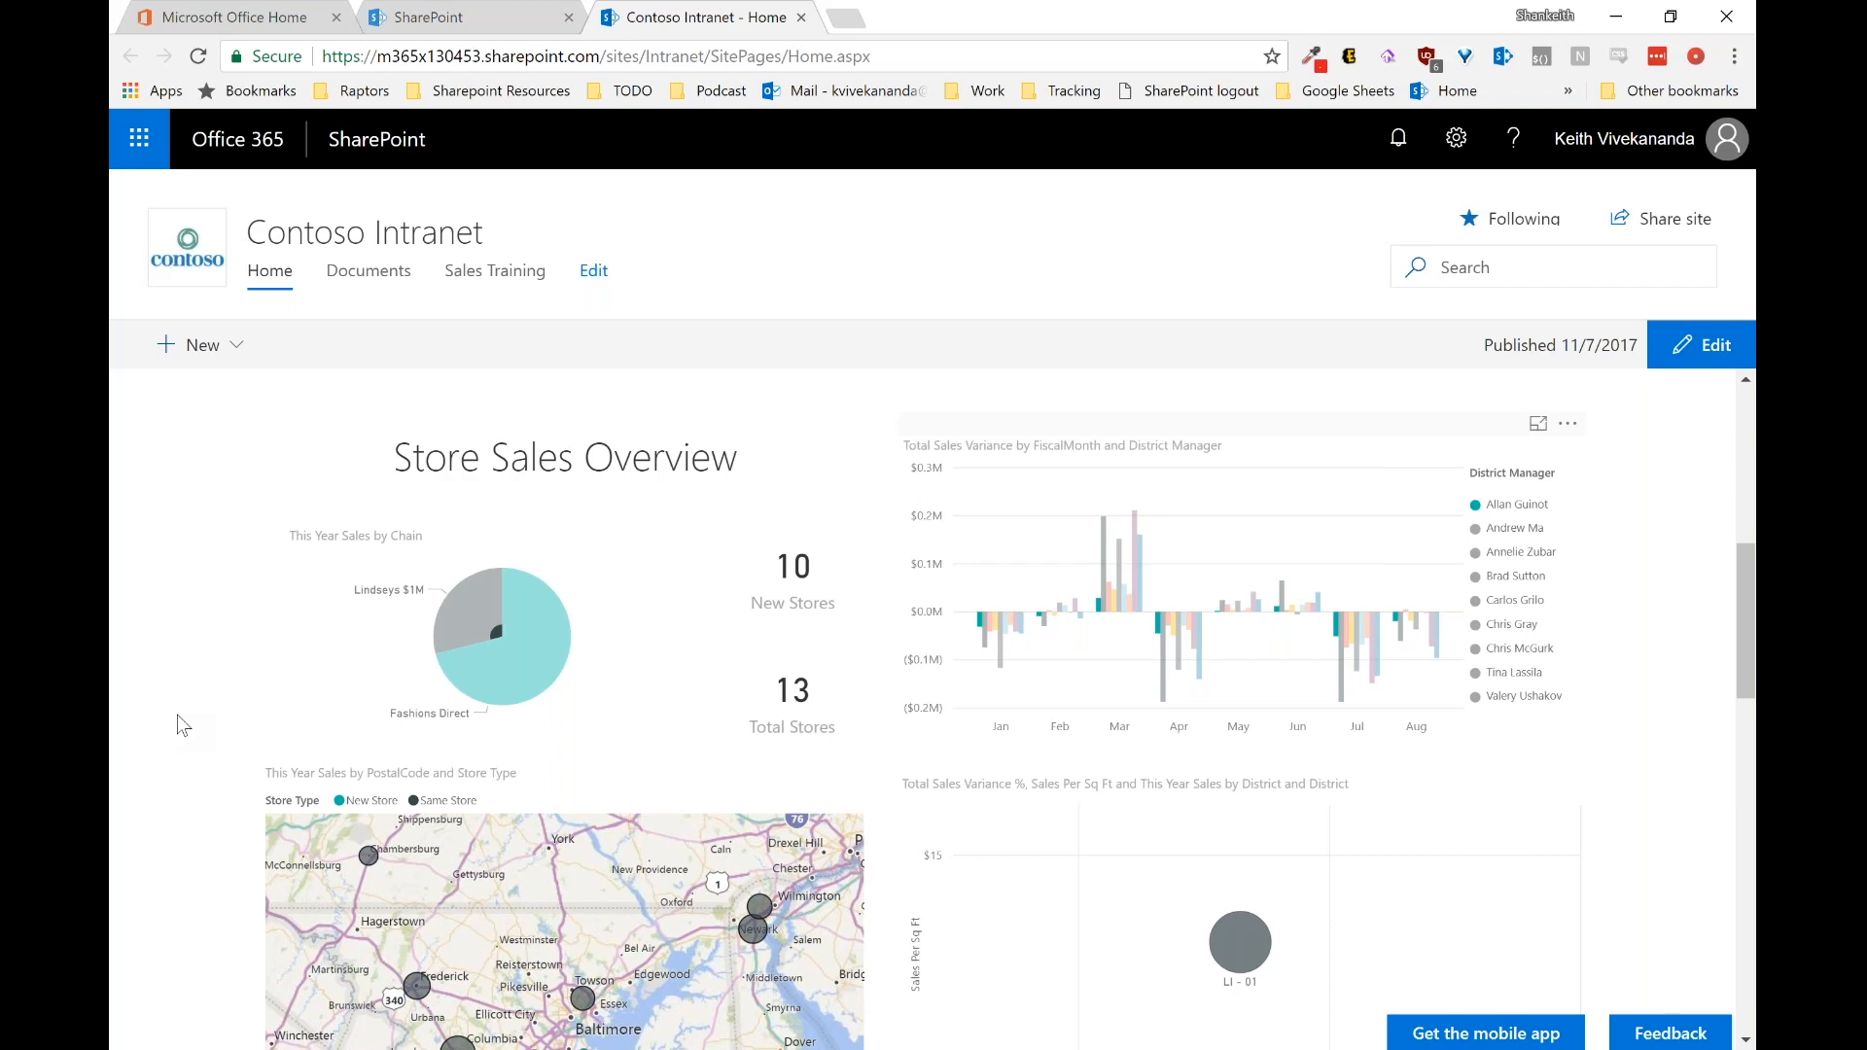
scroll(177, 715, down, 3)
scroll(177, 724, down, 7)
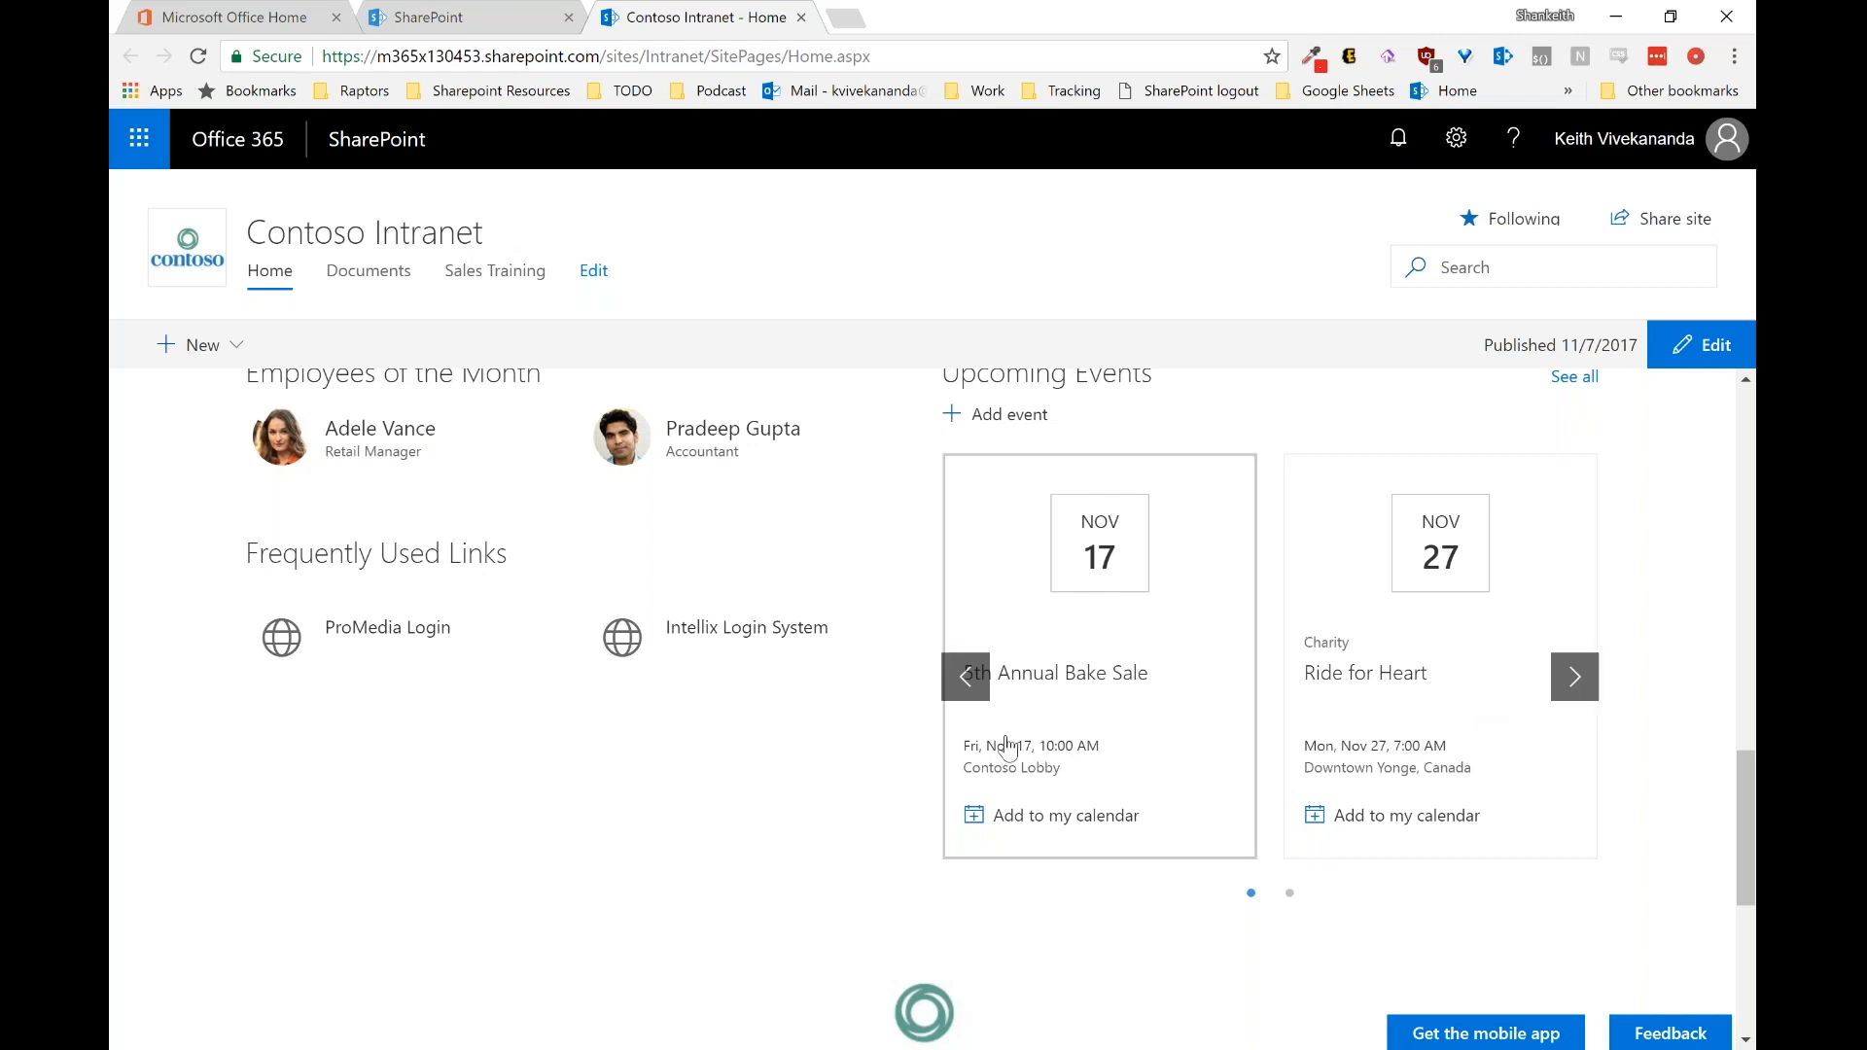
scroll(710, 761, up, 2)
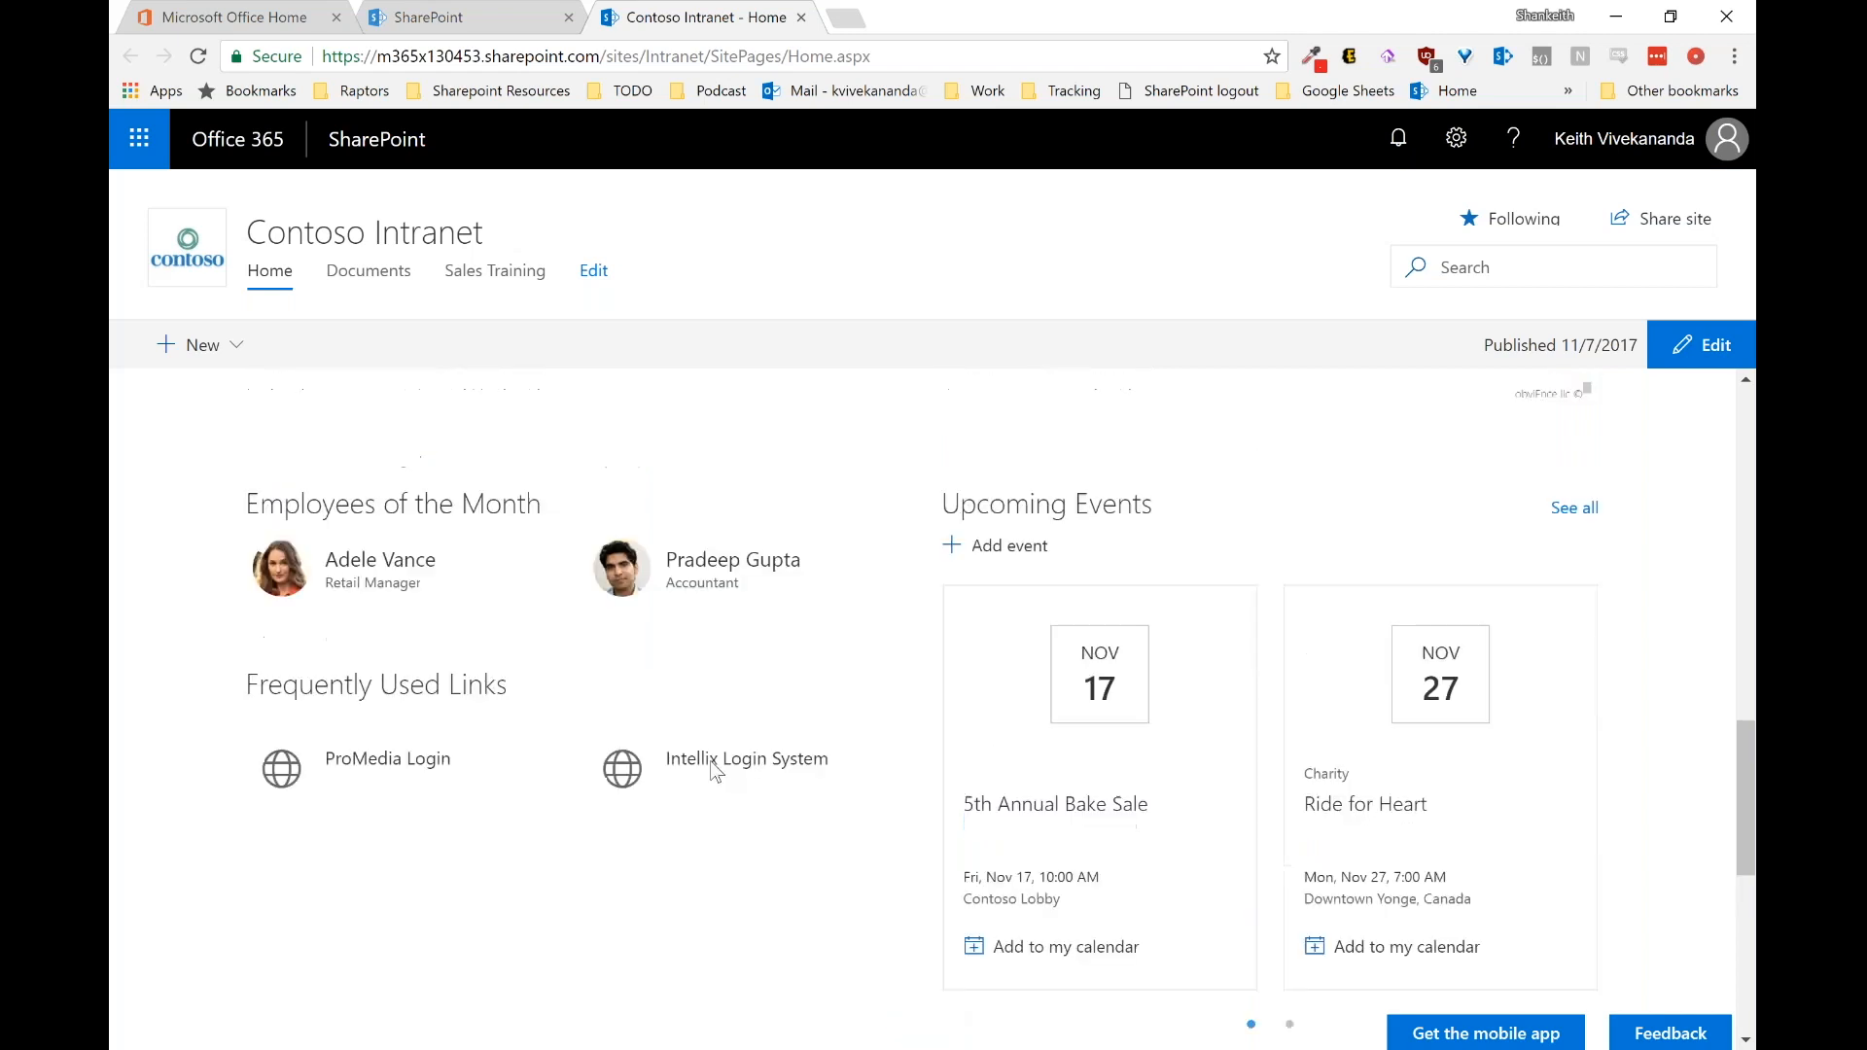
mouse_move(275, 620)
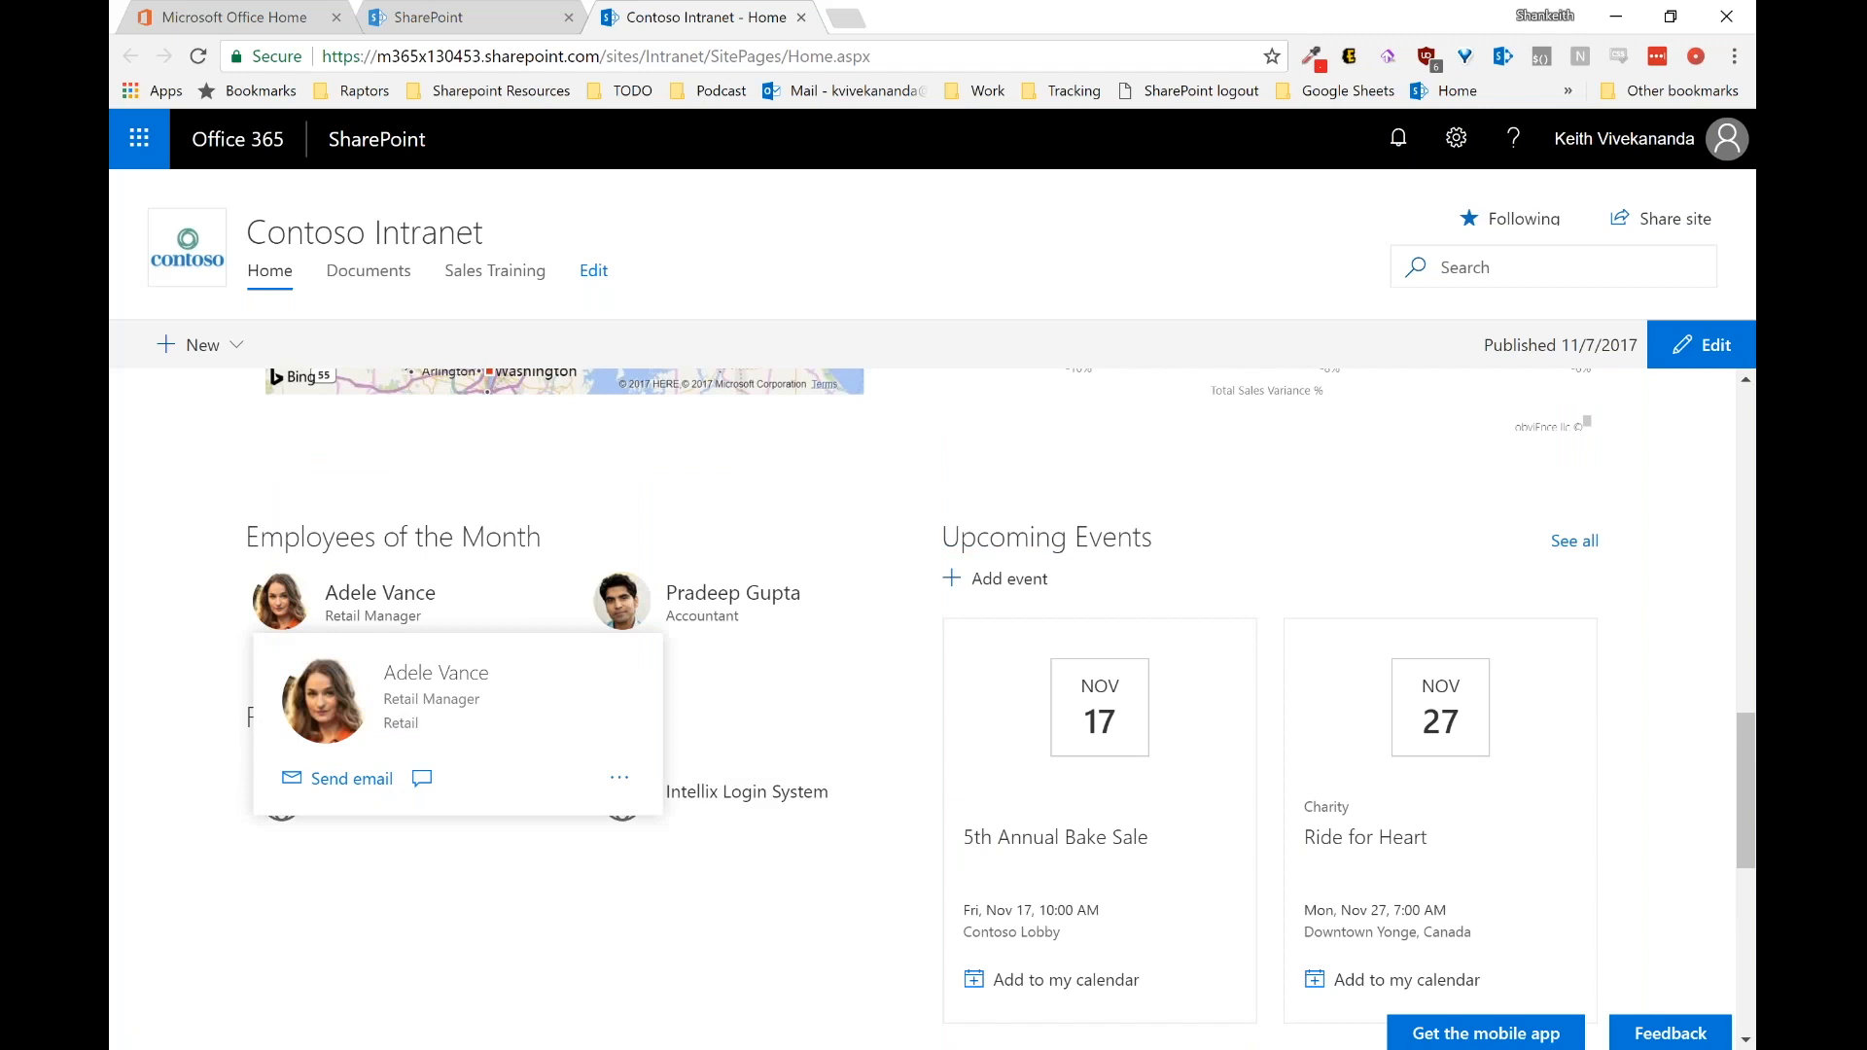
click(275, 620)
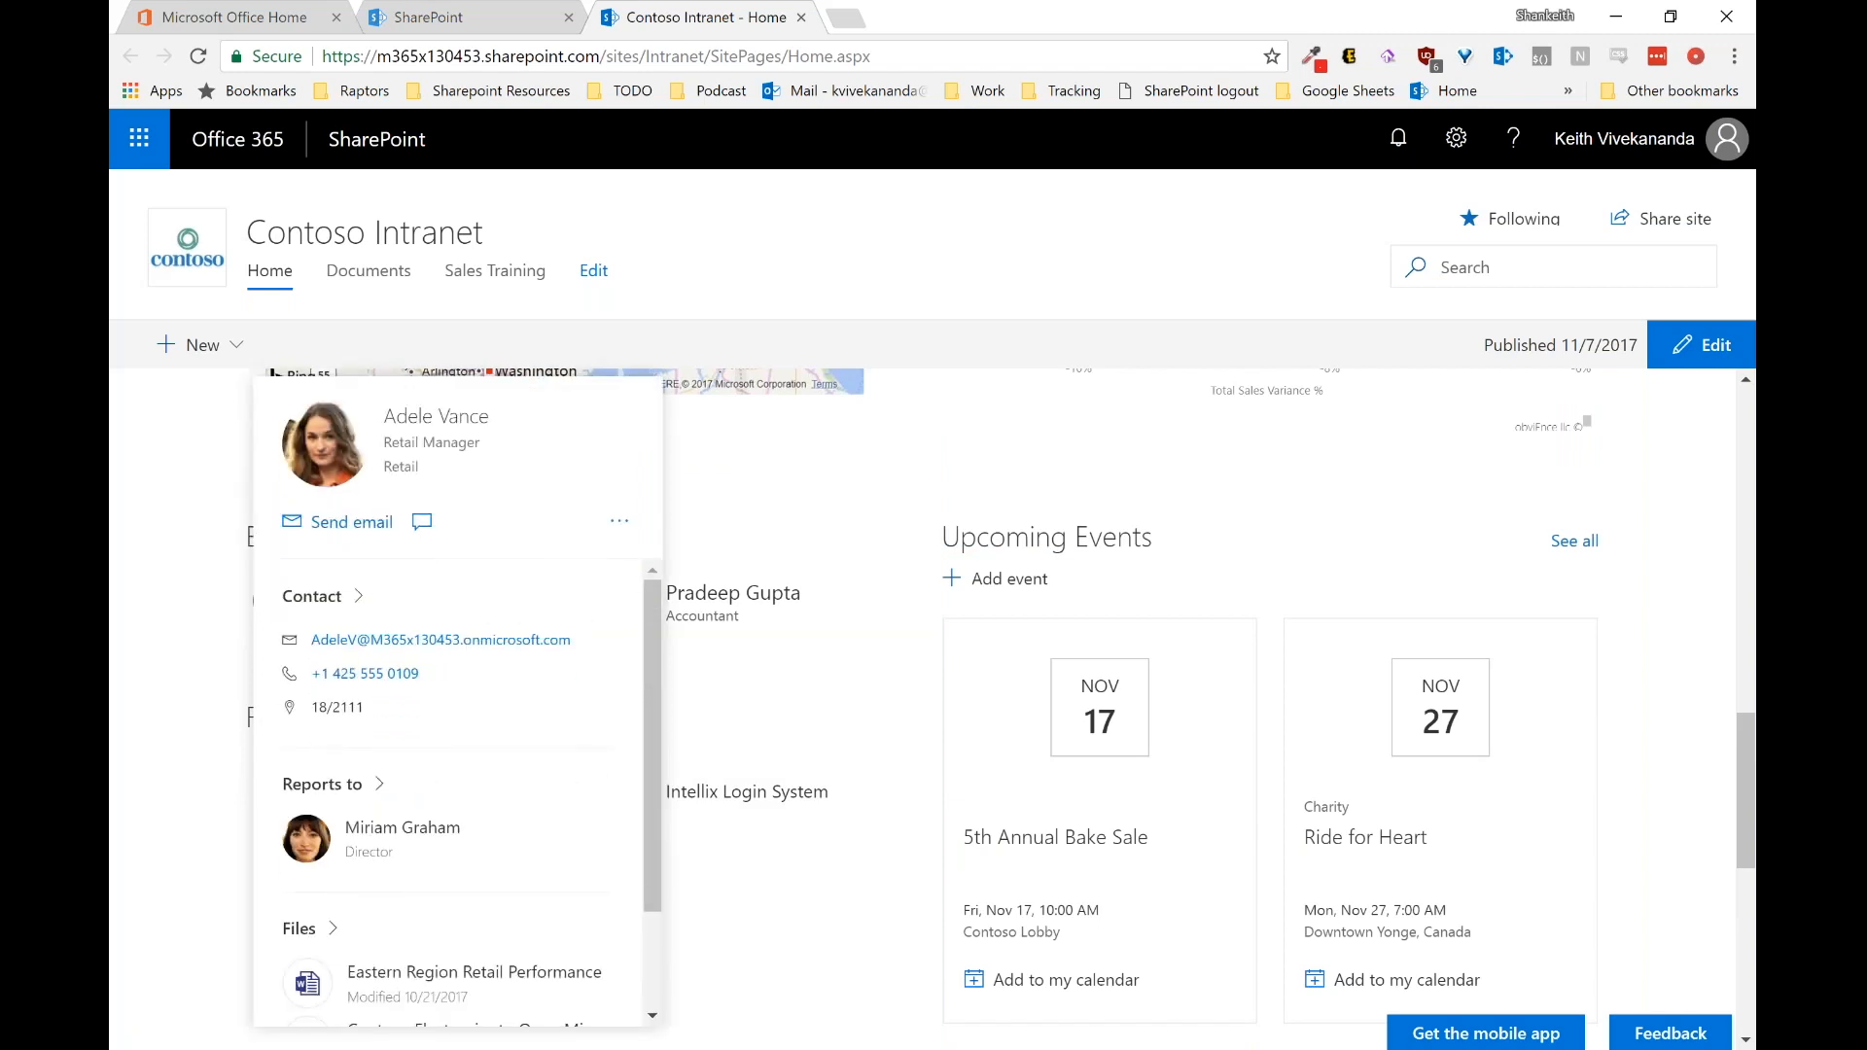
scroll(457, 778, down, 2)
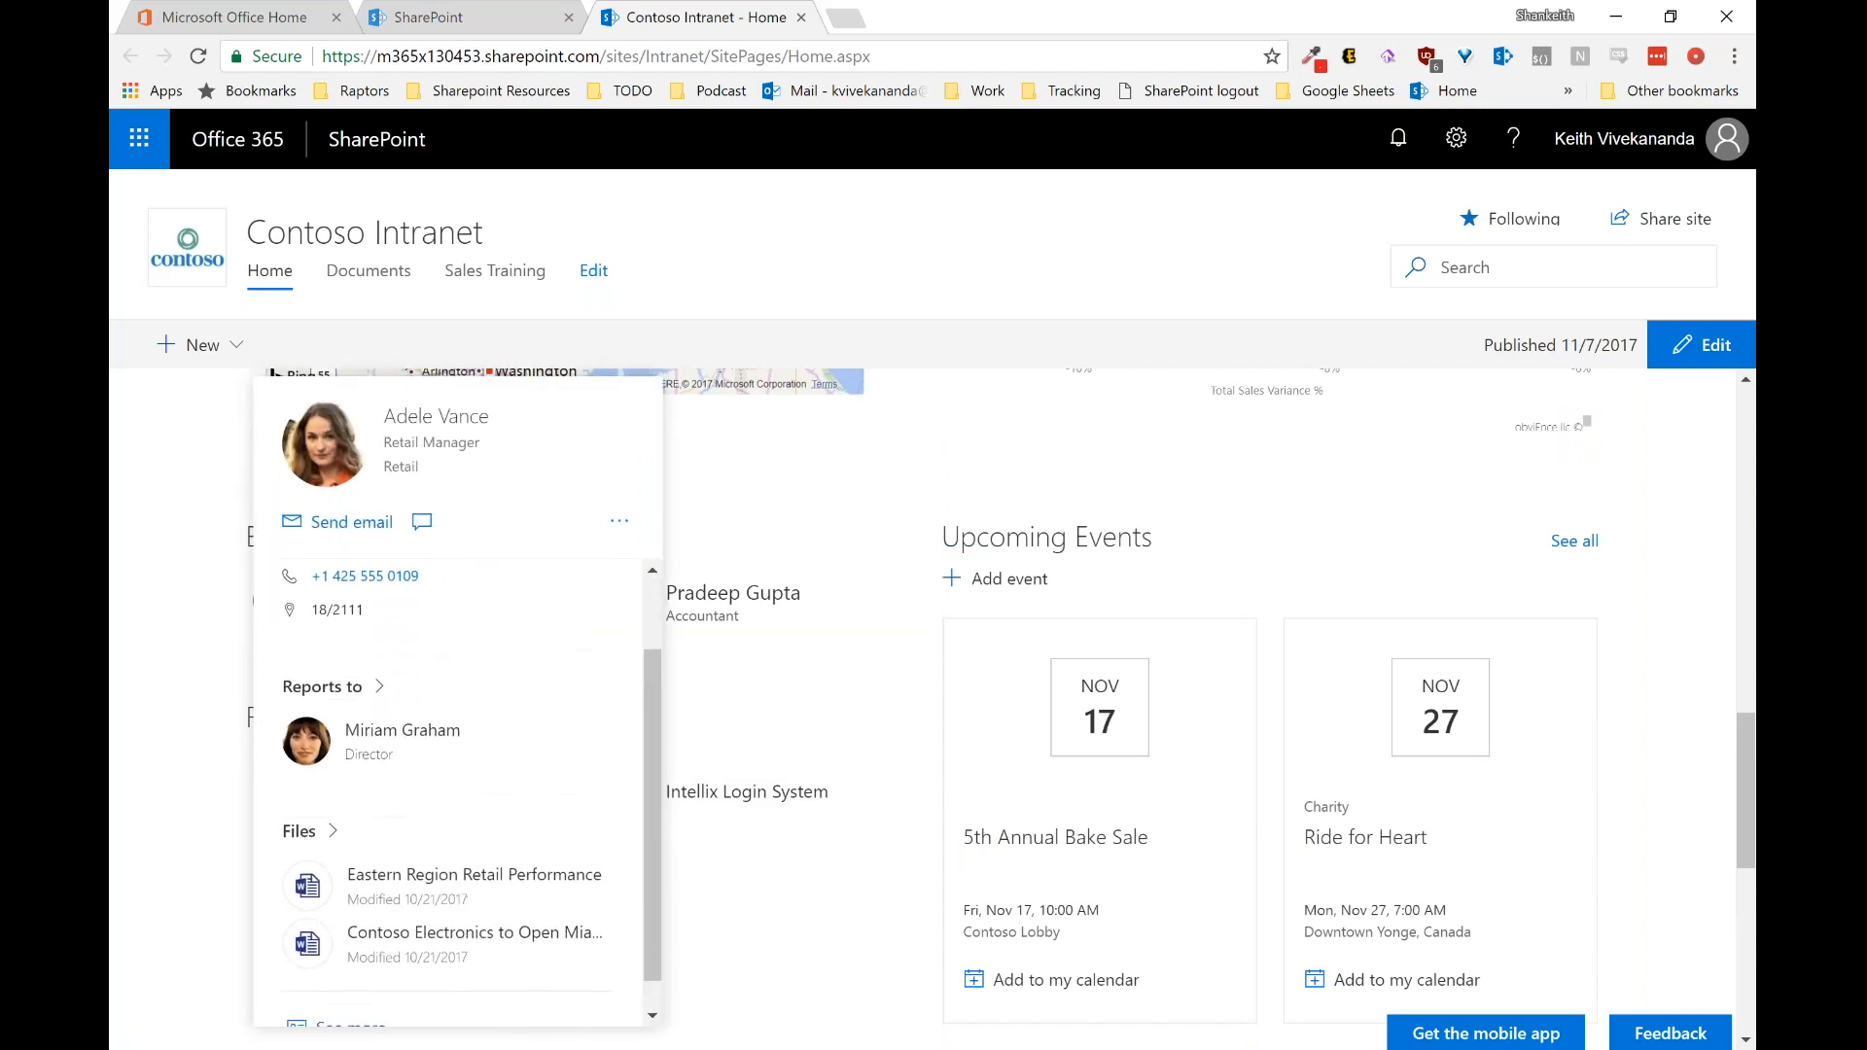
scroll(457, 778, up, 1)
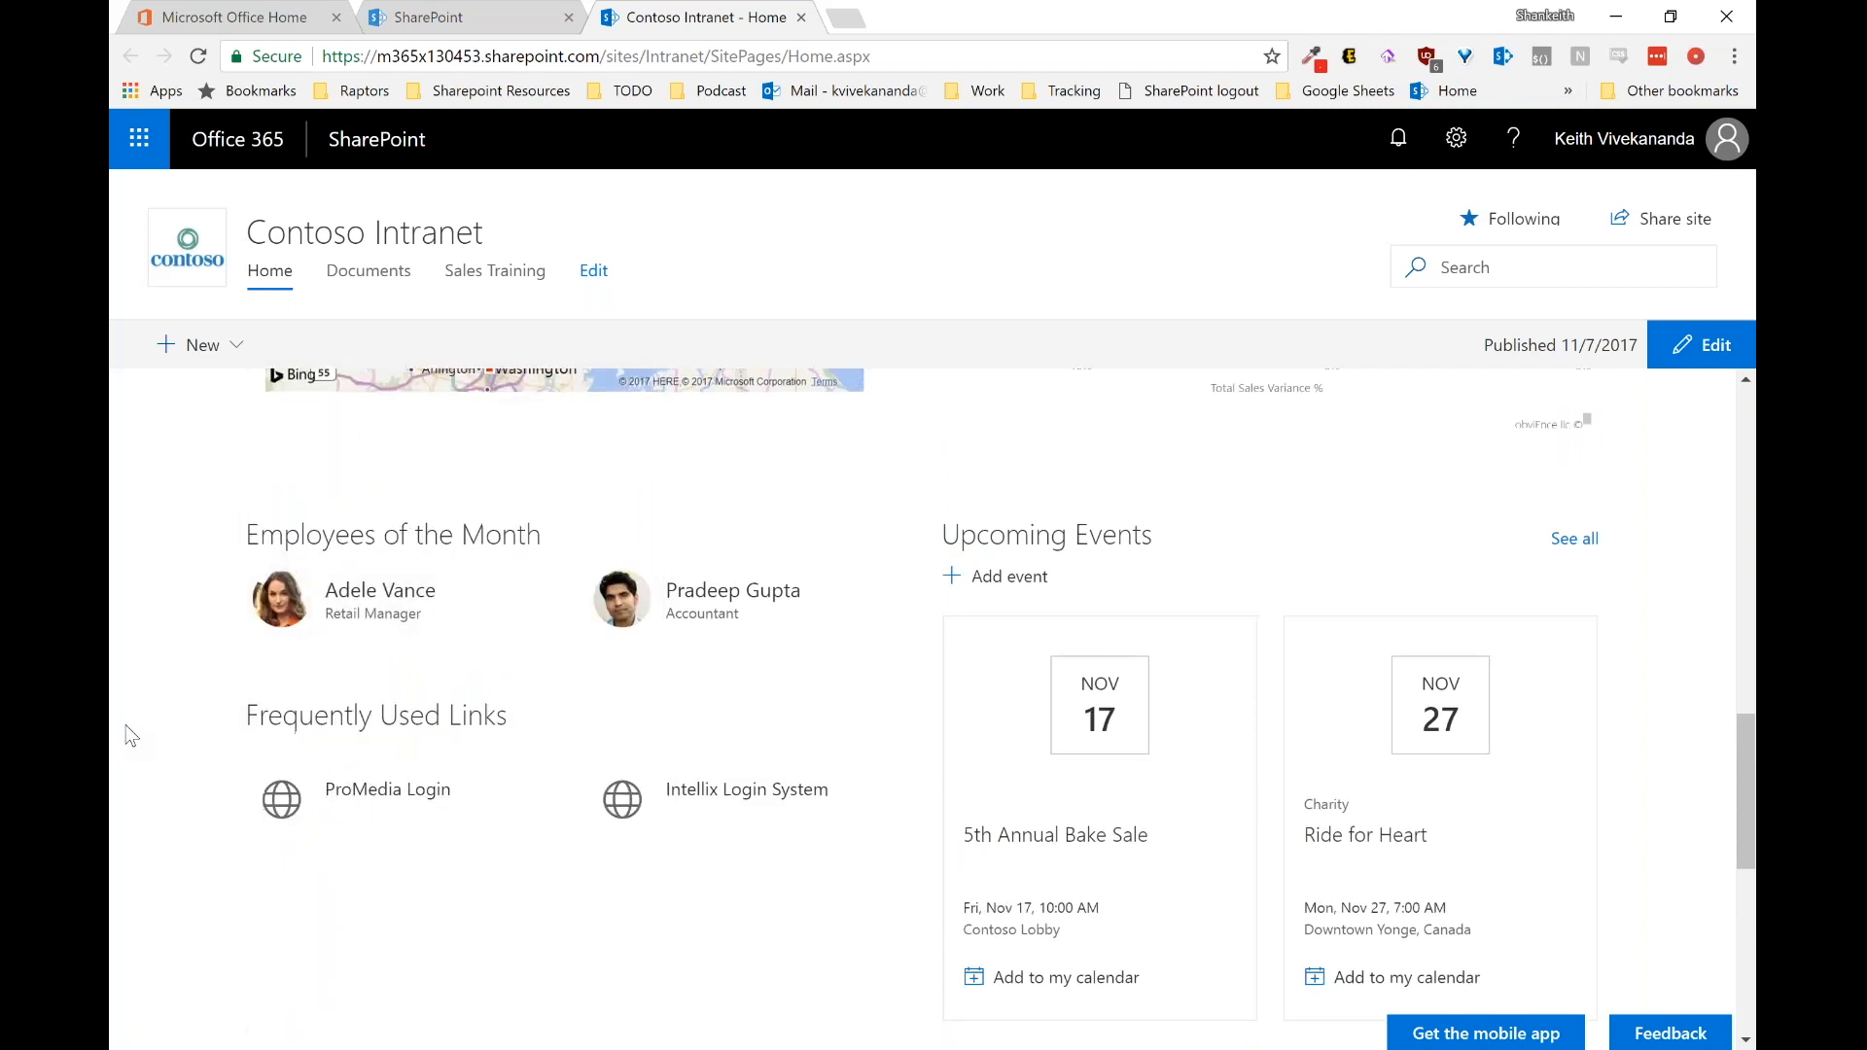
scroll(126, 726, down, 1)
scroll(126, 736, down, 4)
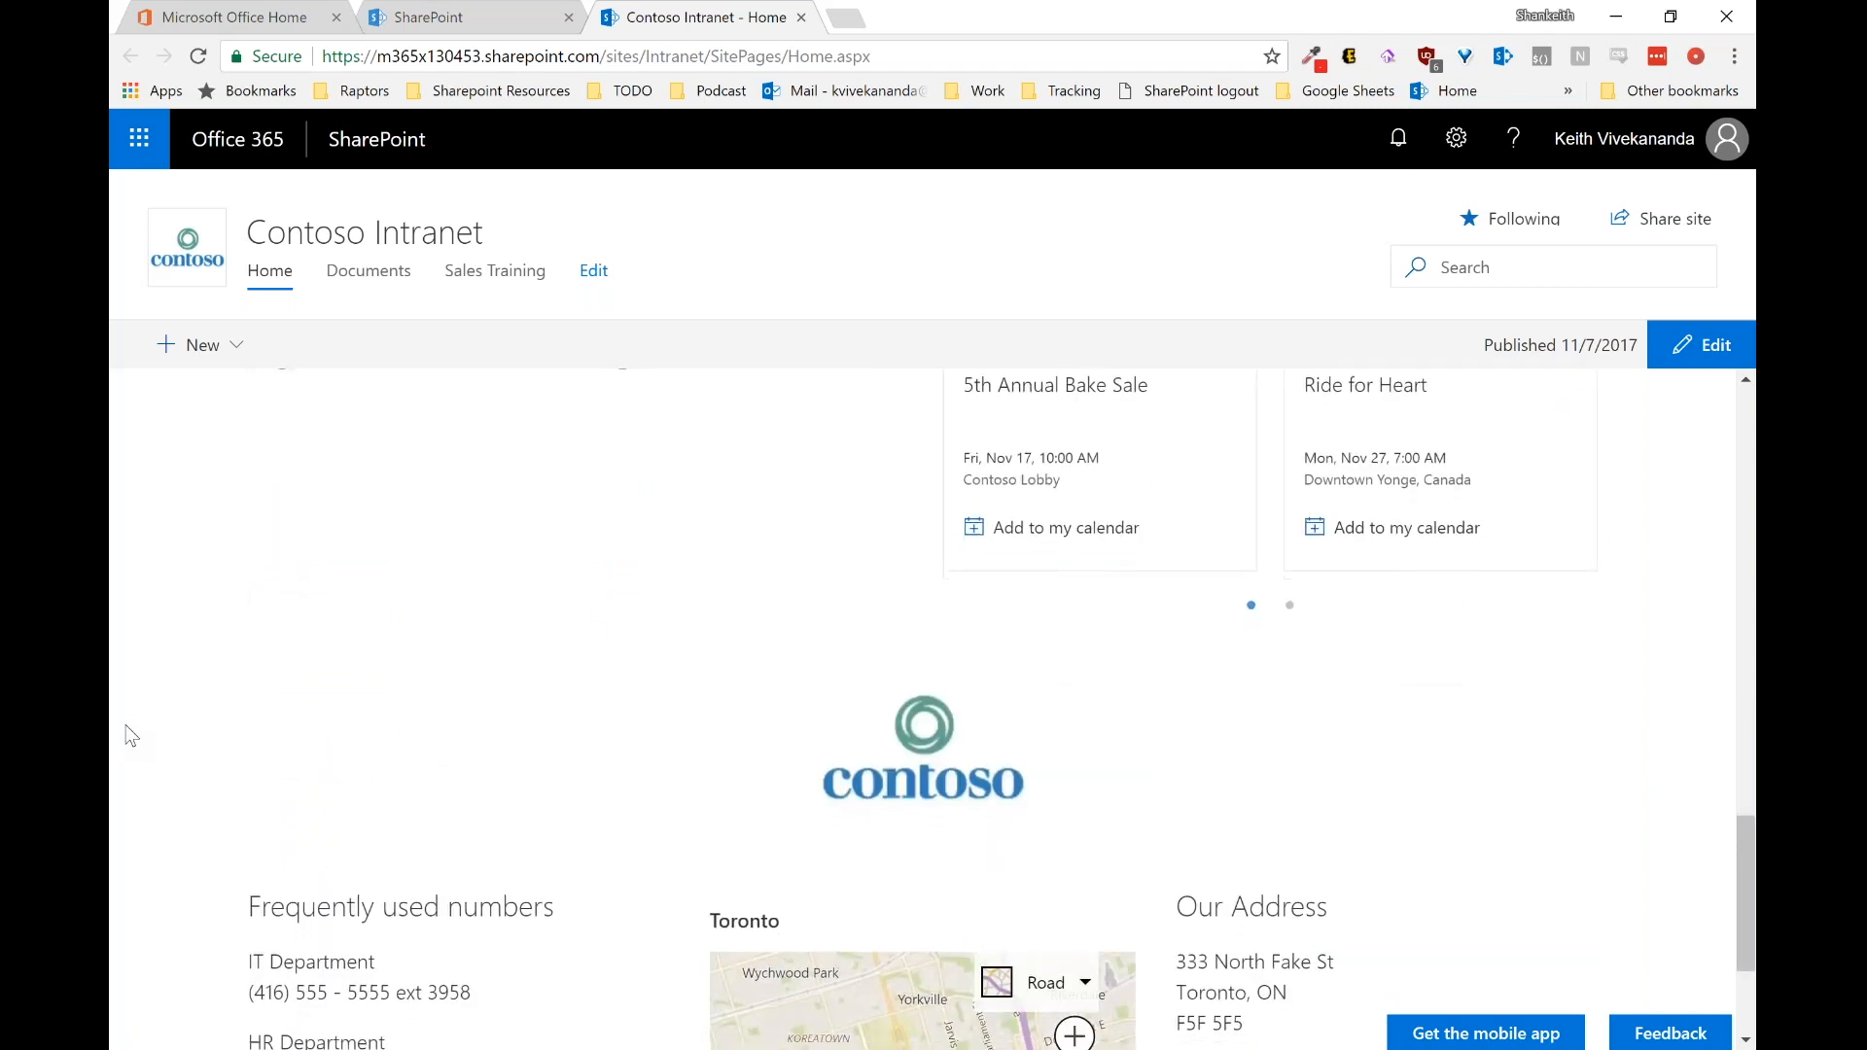
scroll(127, 736, down, 2)
scroll(132, 736, down, 1)
scroll(132, 736, down, 1)
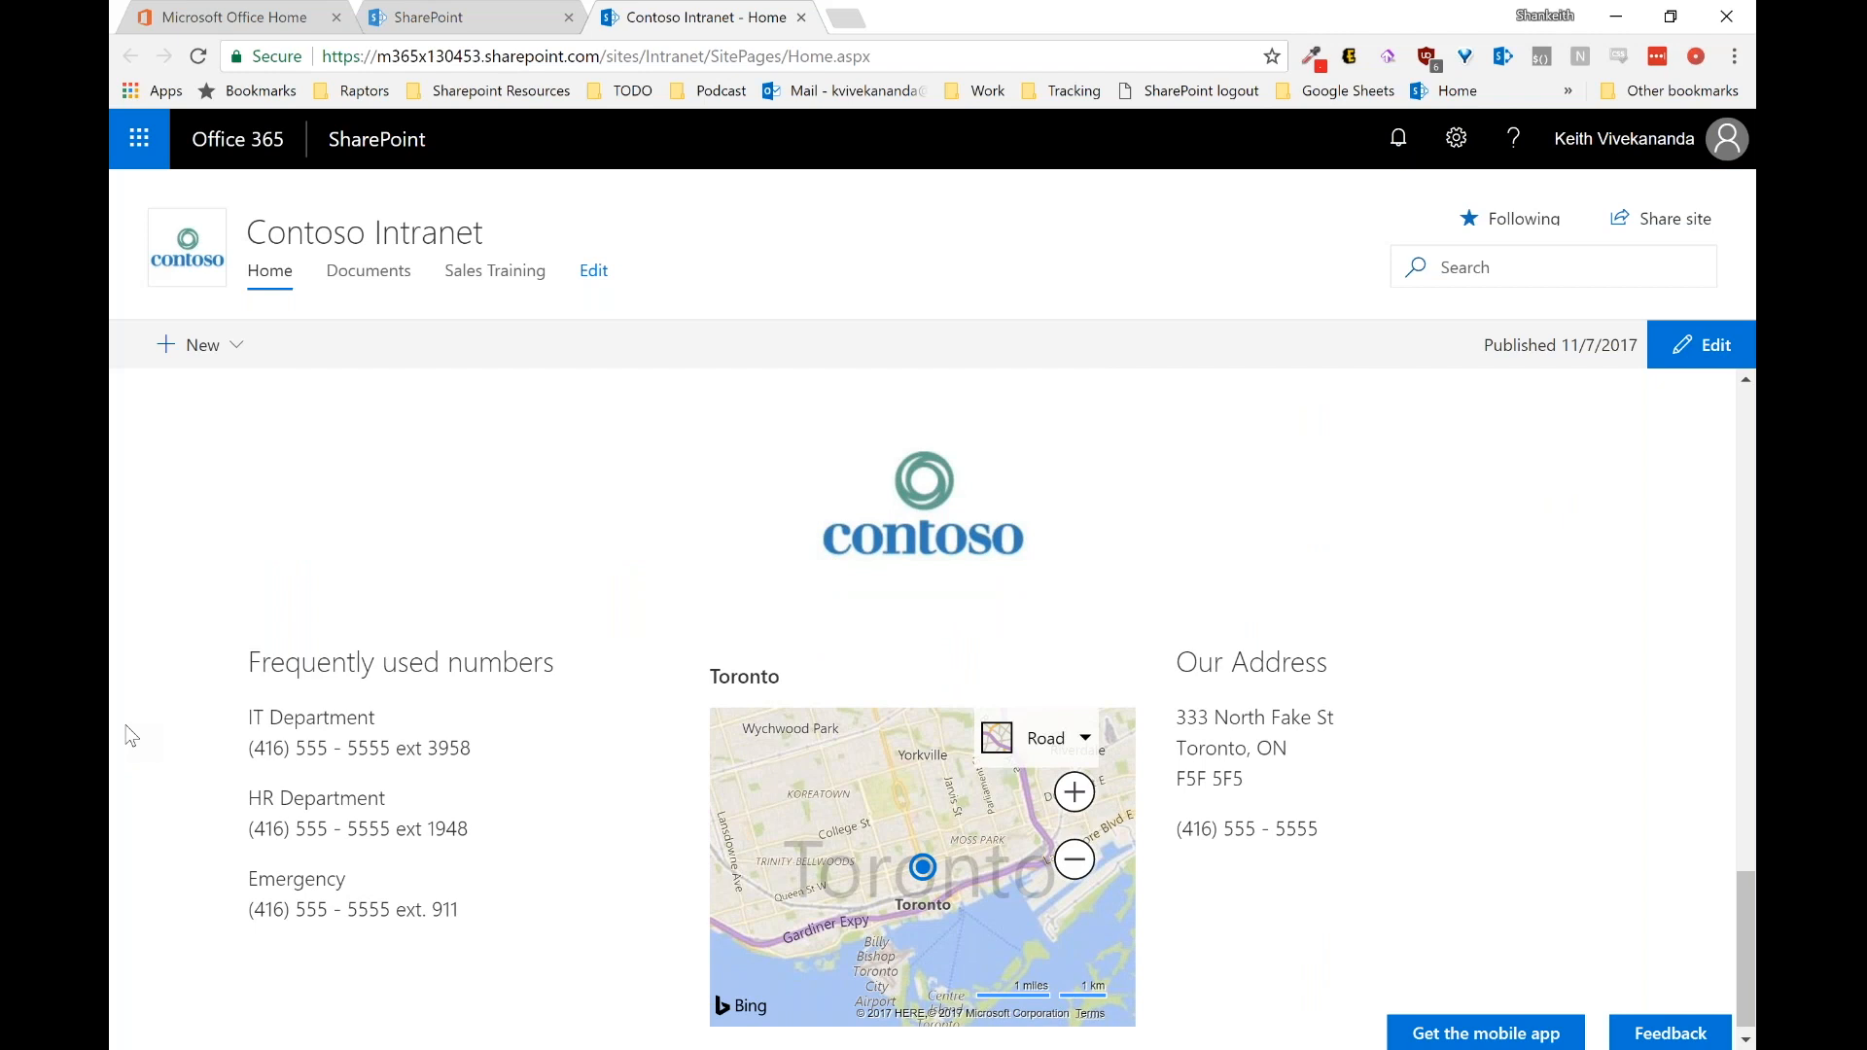
scroll(131, 736, down, 1)
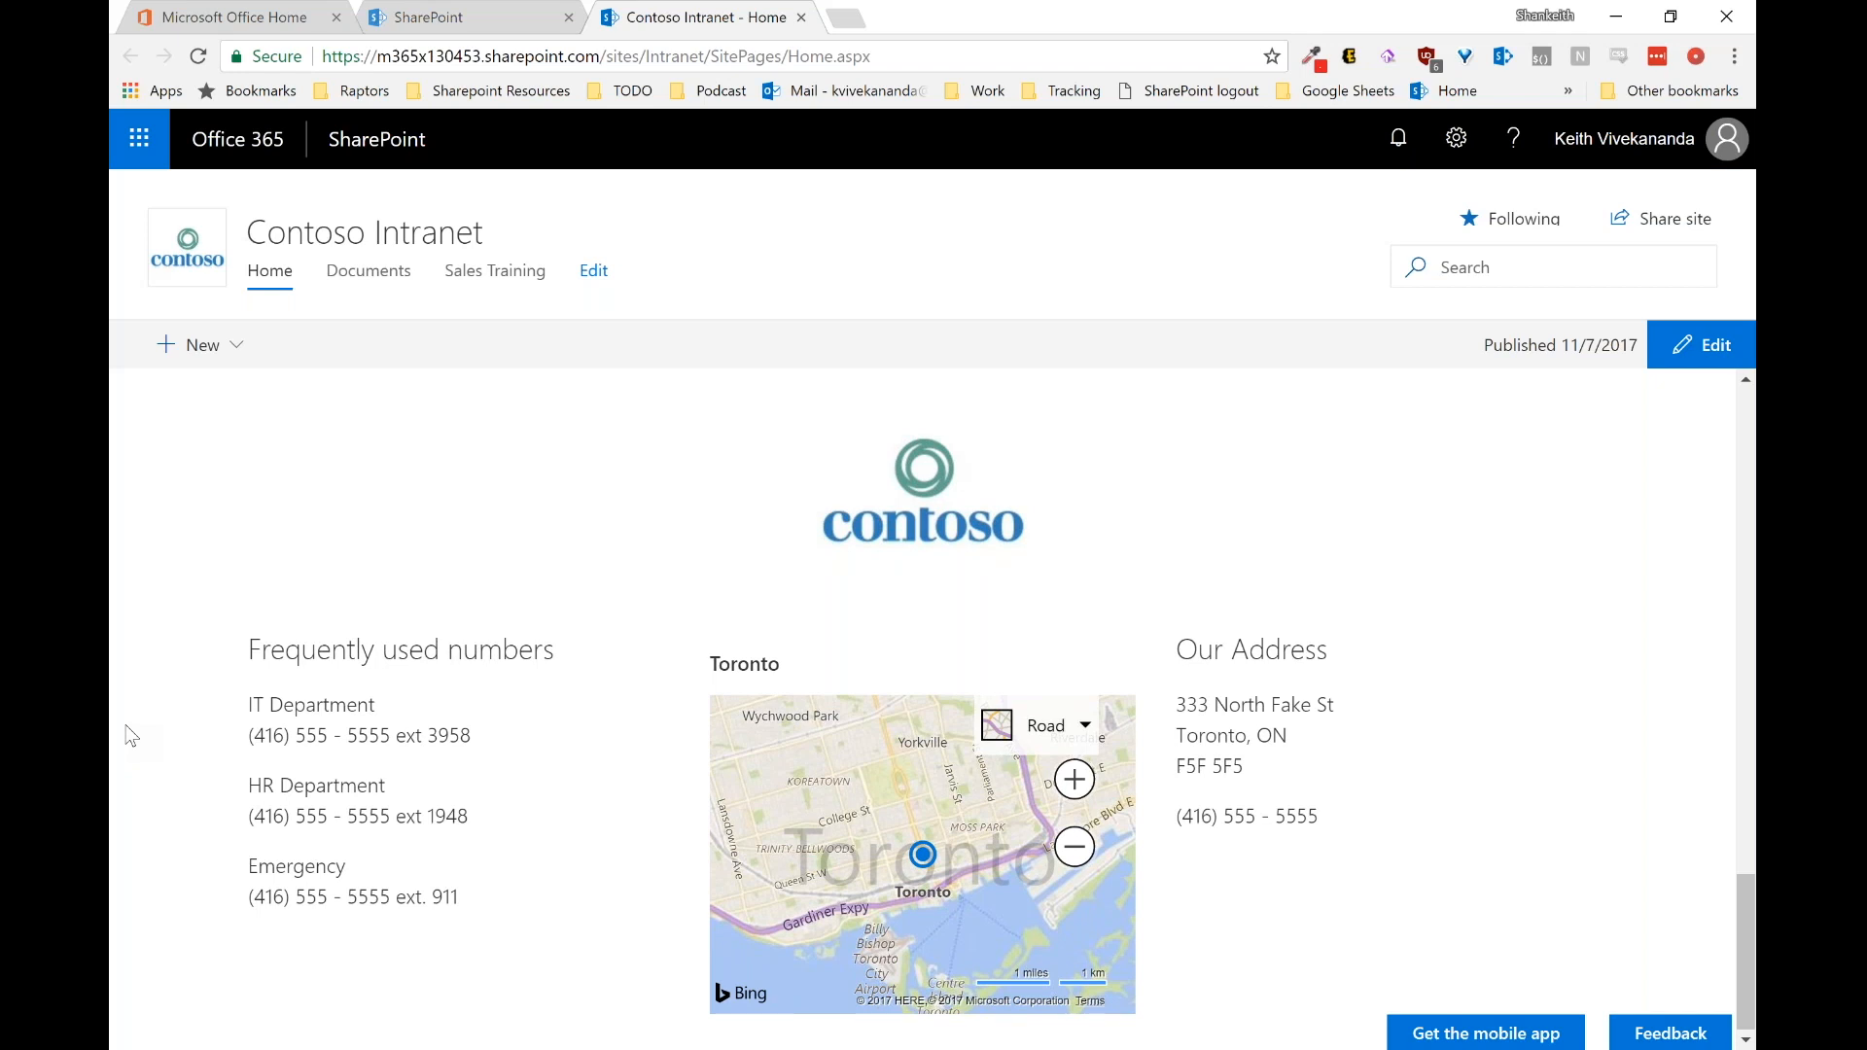
scroll(131, 736, up, 8)
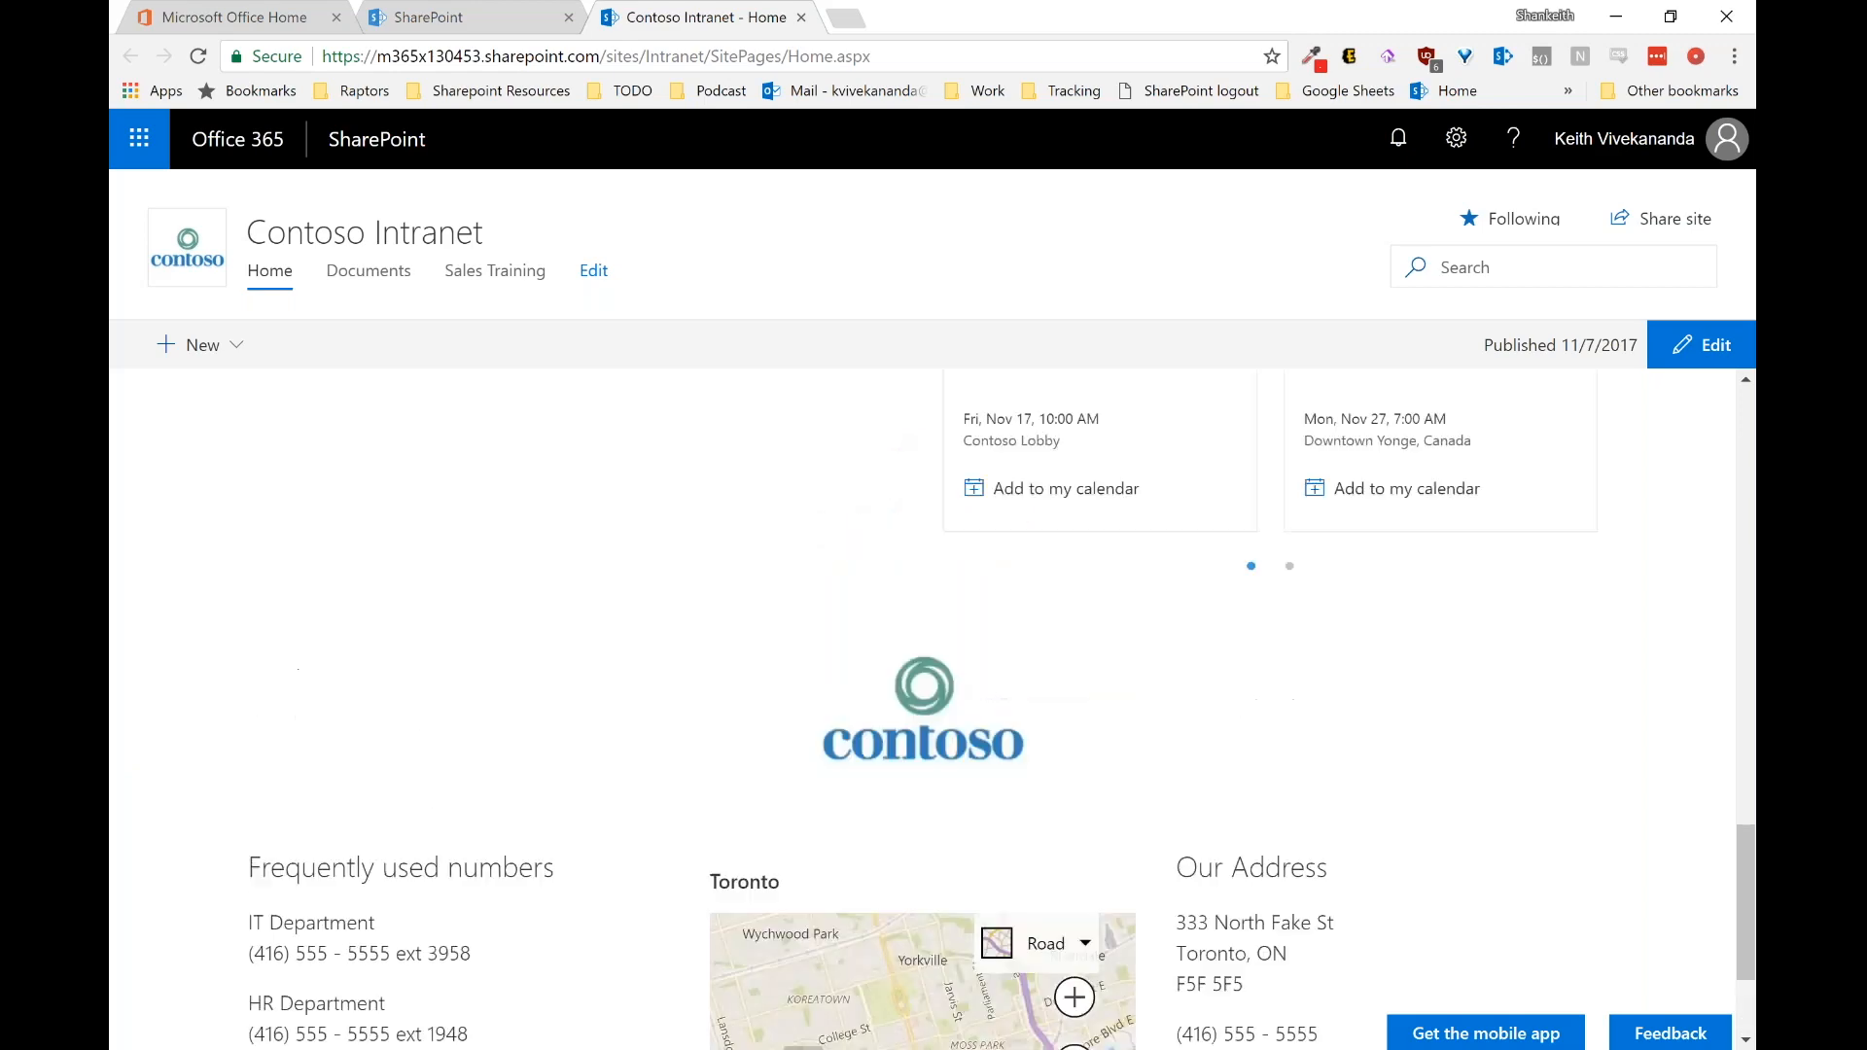
right_click(127, 727)
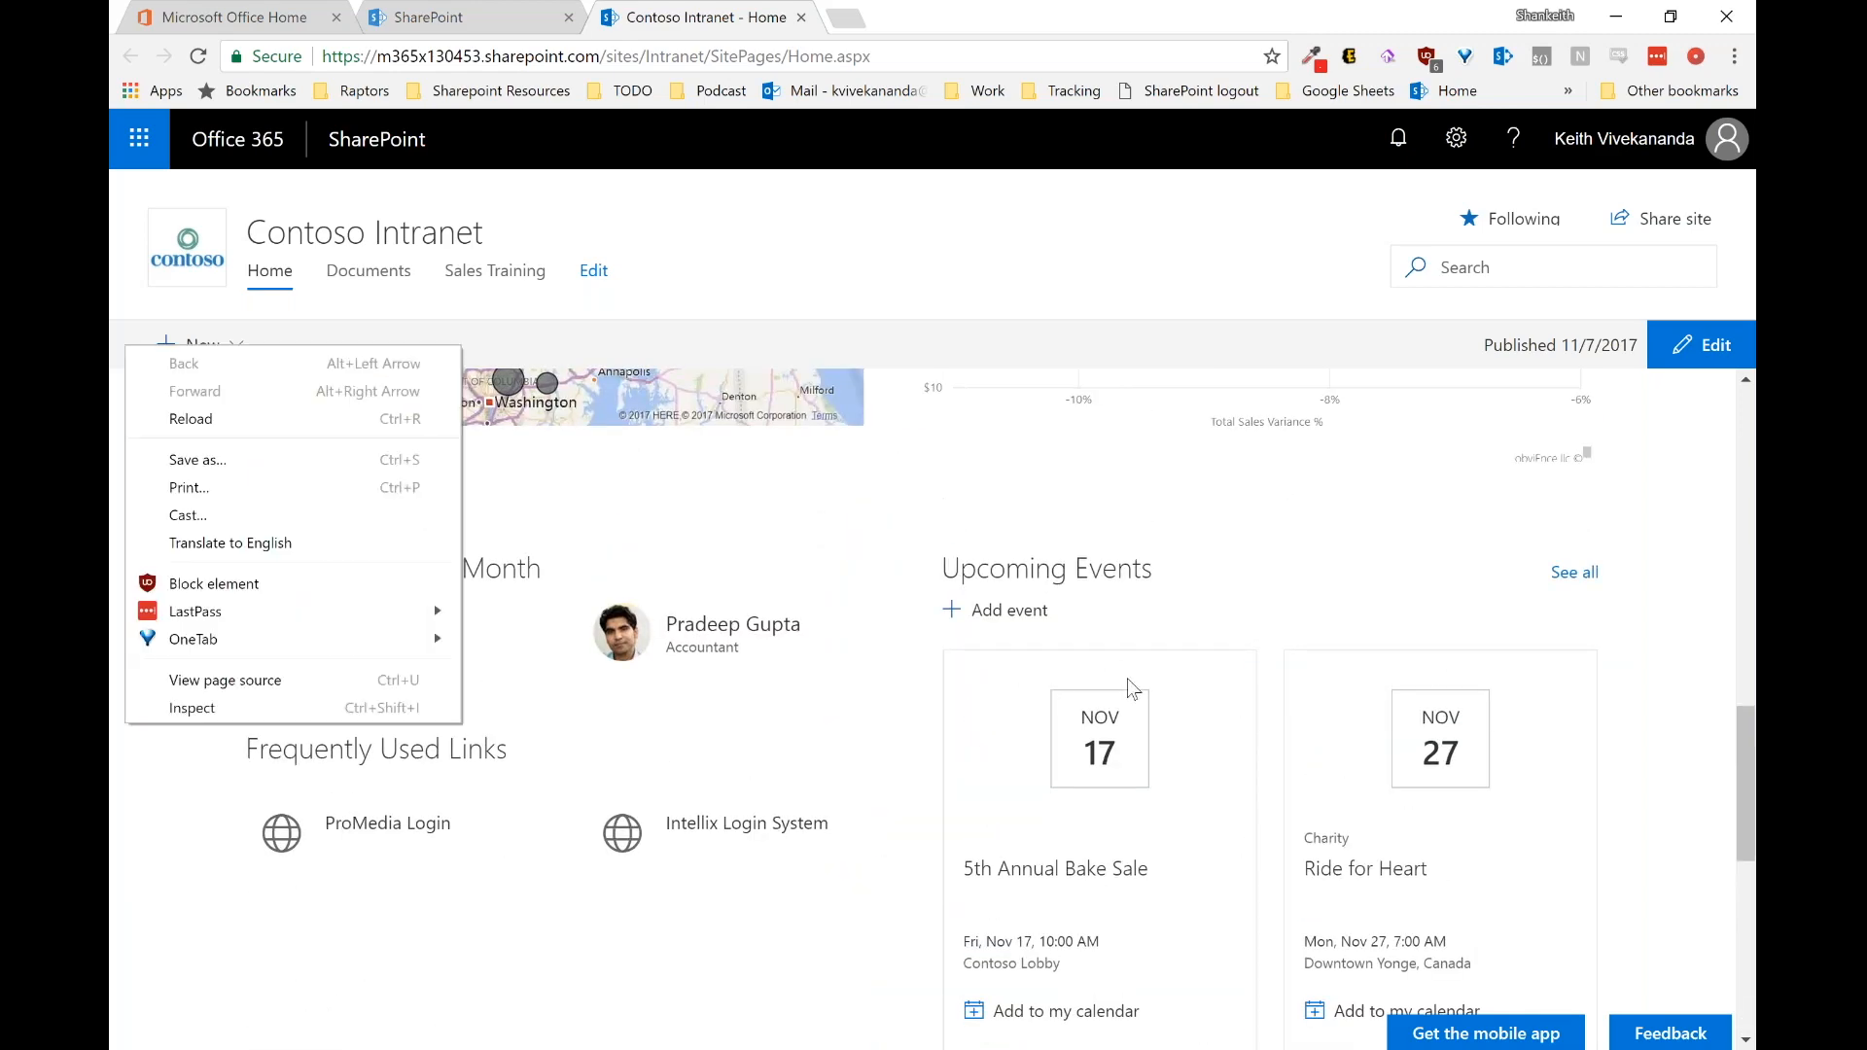
Step: Dismiss the context menu and switch back to the SharePoint home page tab
click(1694, 658)
scroll(1699, 667, up, 10)
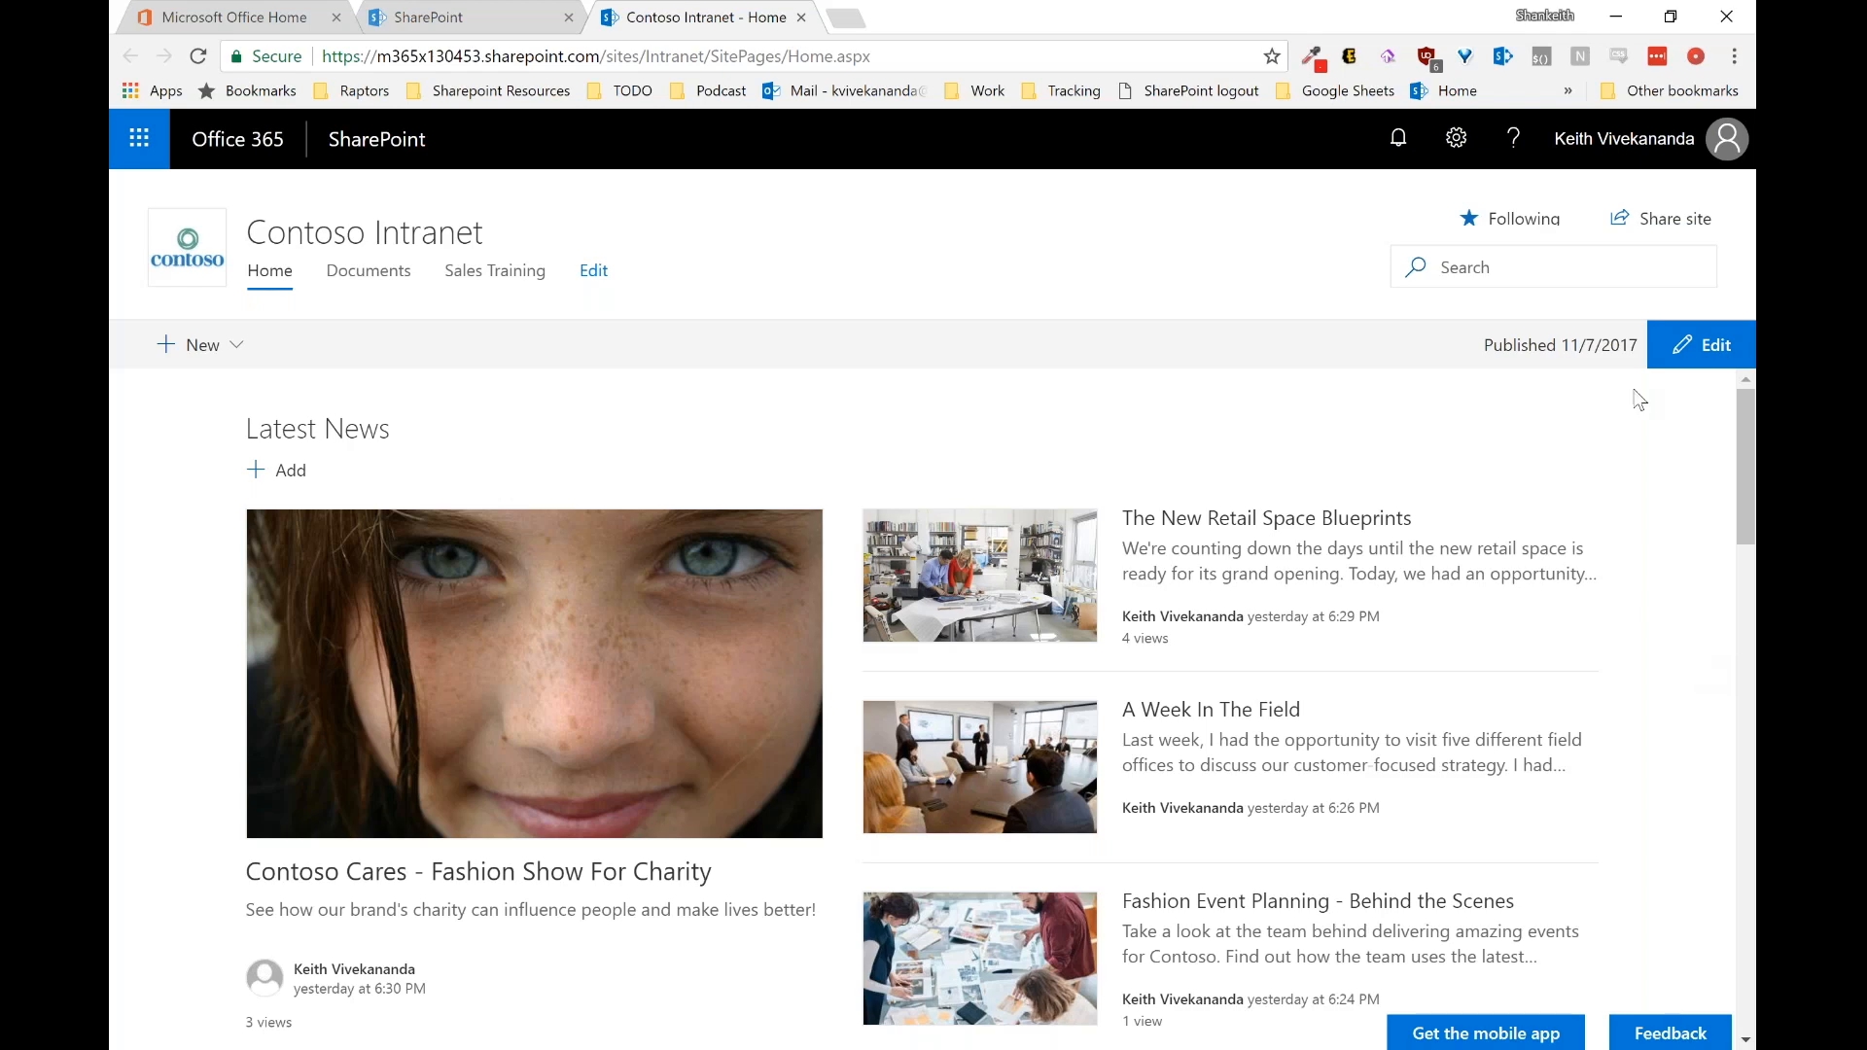
click(453, 17)
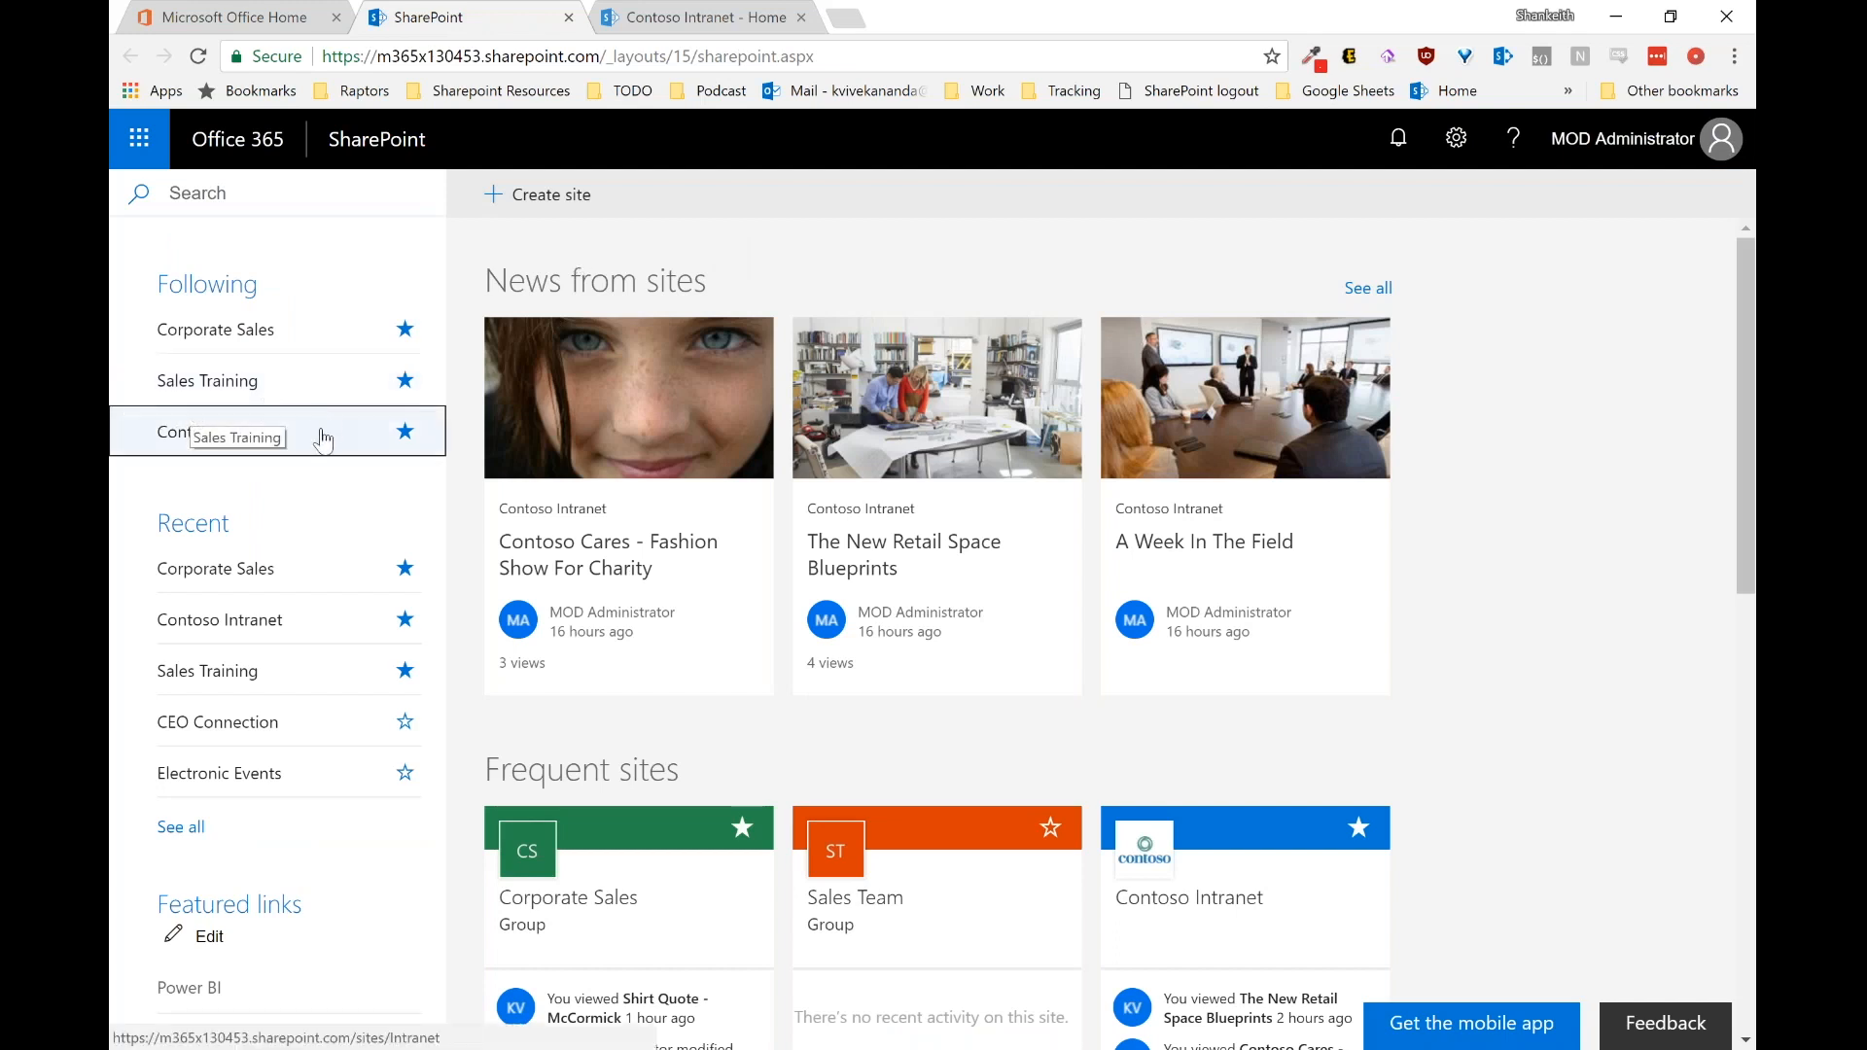
Step: Open the Corporate Sales group site from the Following list in a new tab
click(249, 337)
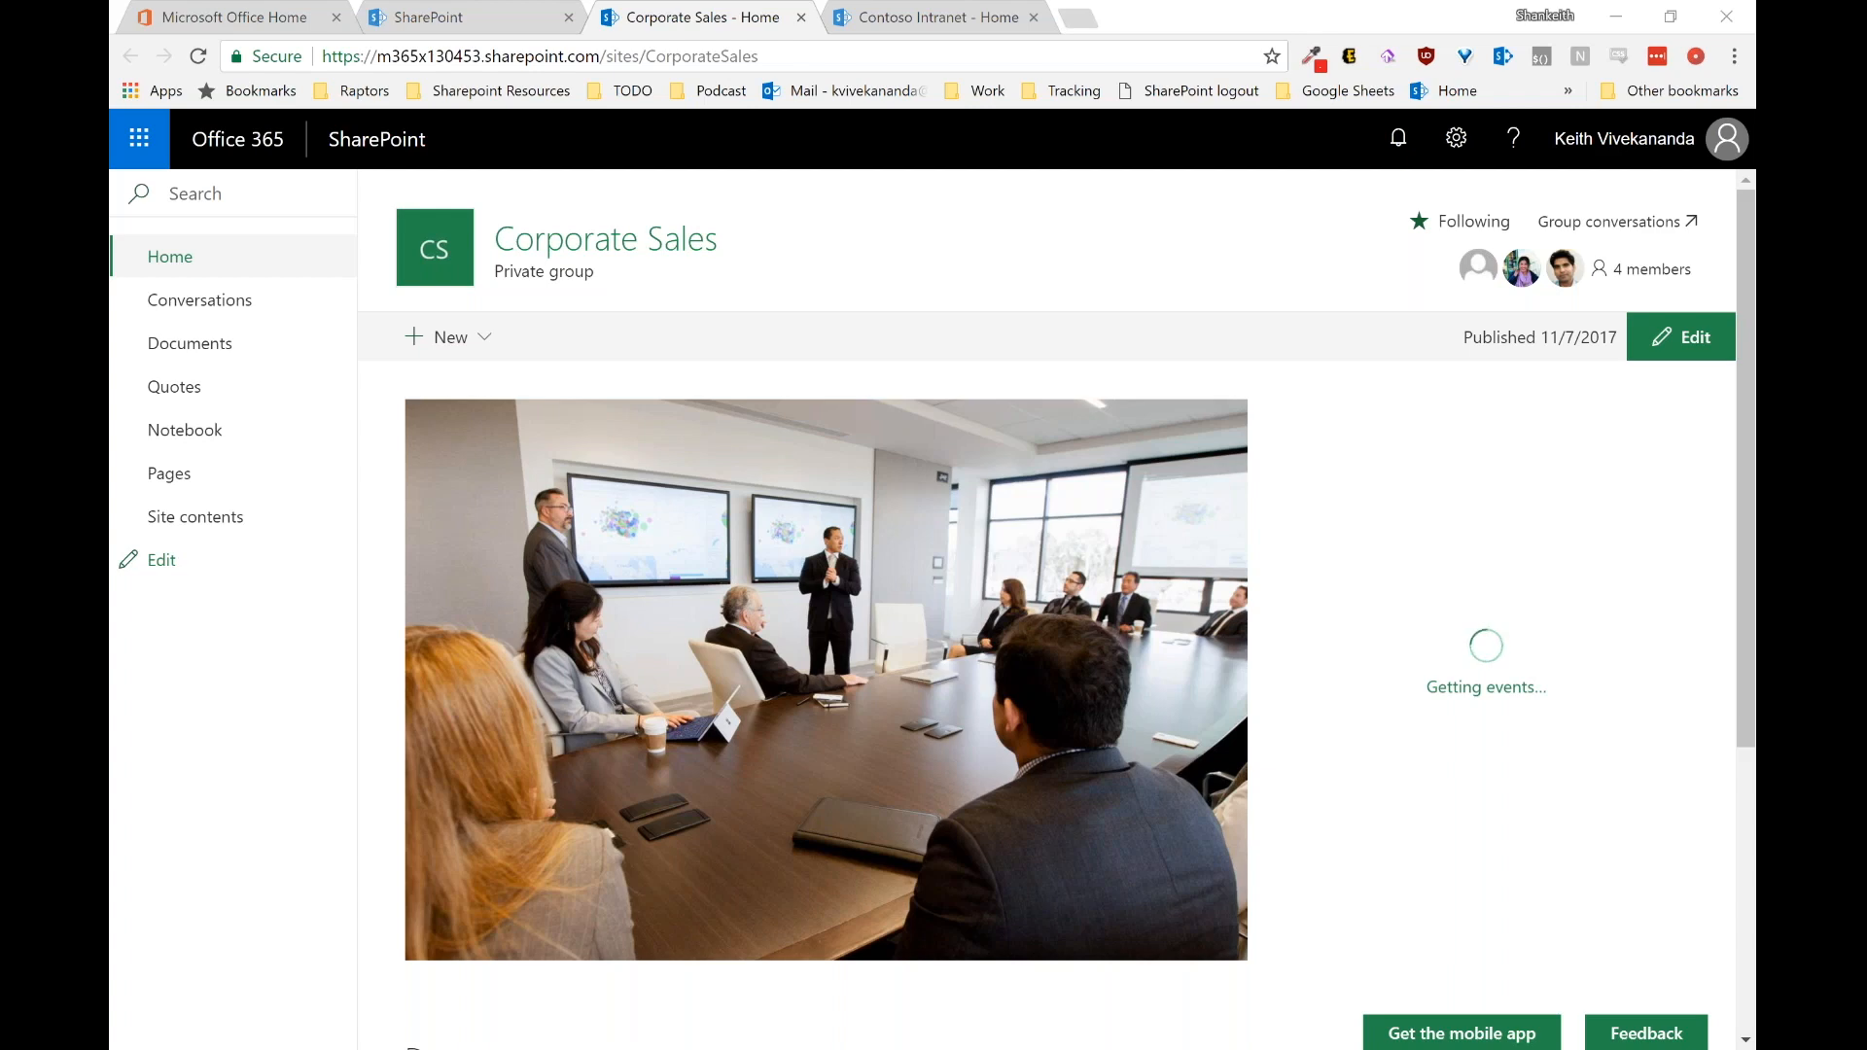
click(1229, 337)
scroll(1230, 337, down, 2)
scroll(1229, 336, up, 2)
Step: Reload the Corporate Sales home page so its events load, and review its three Documents
click(197, 55)
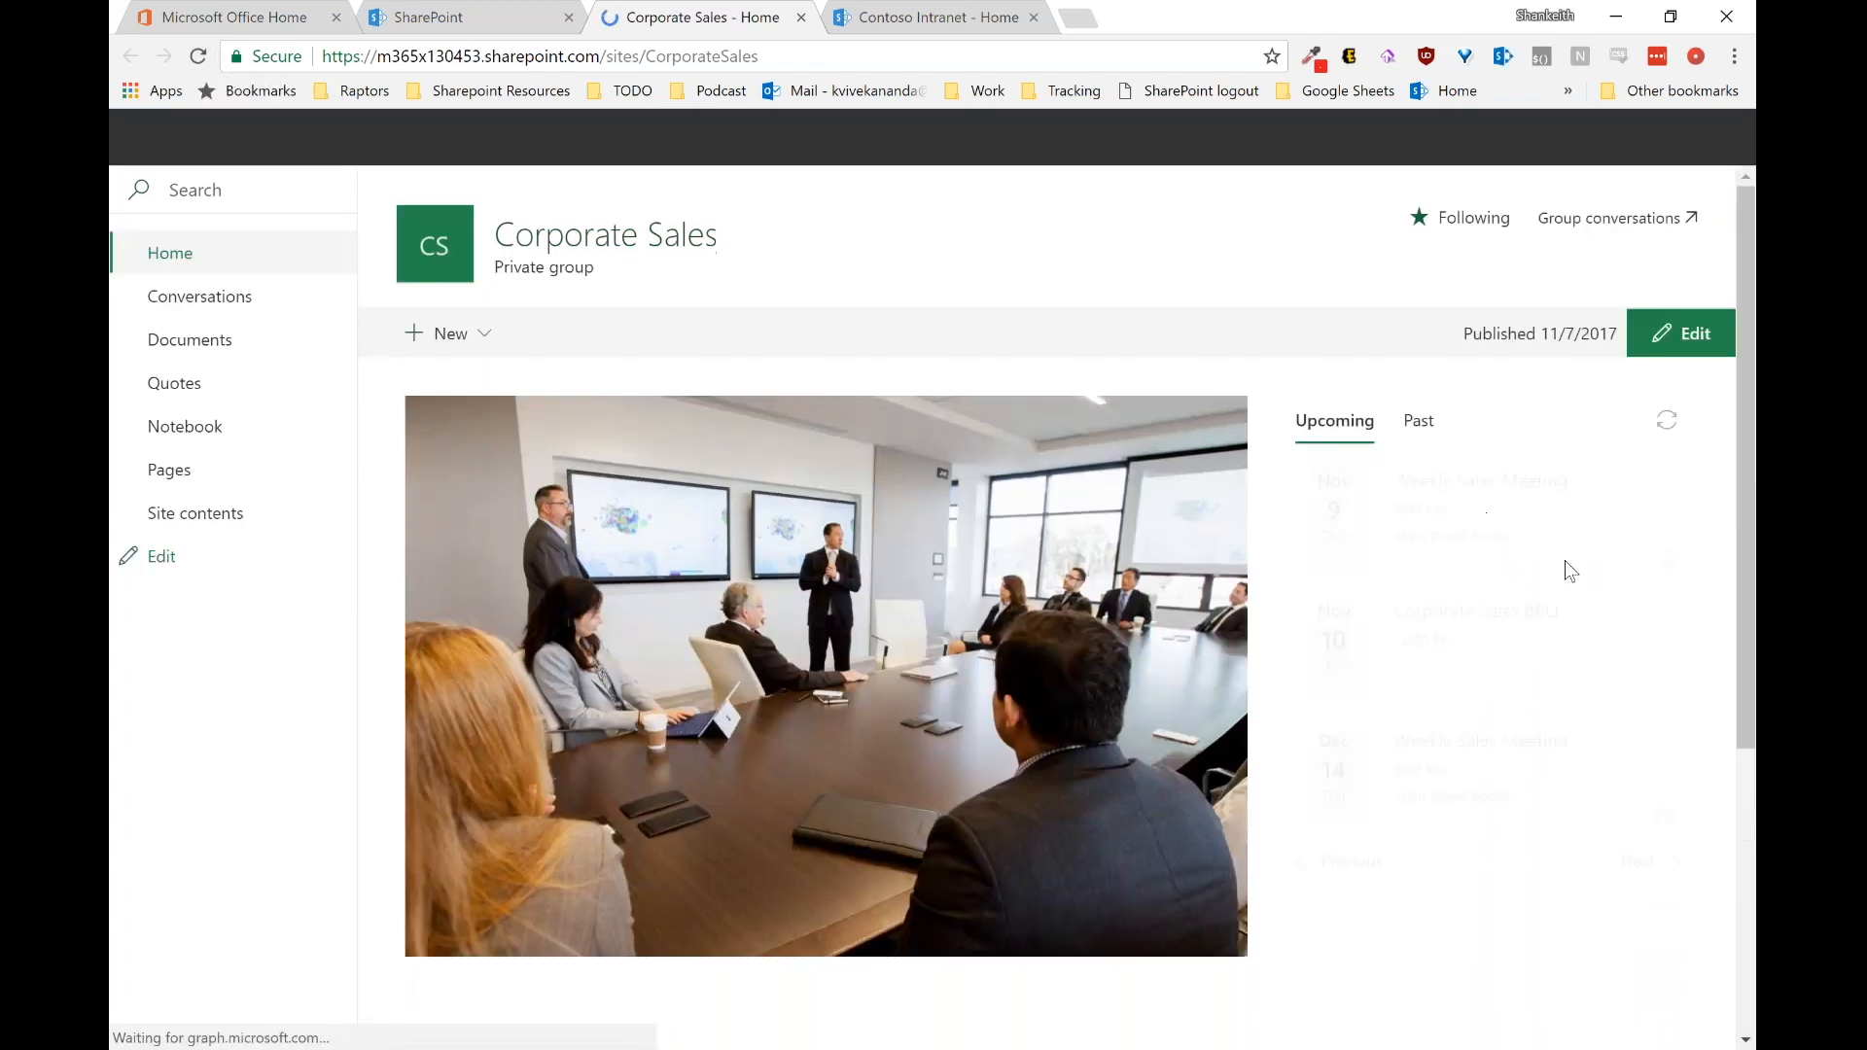
scroll(1566, 560, down, 1)
scroll(934, 610, down, 1)
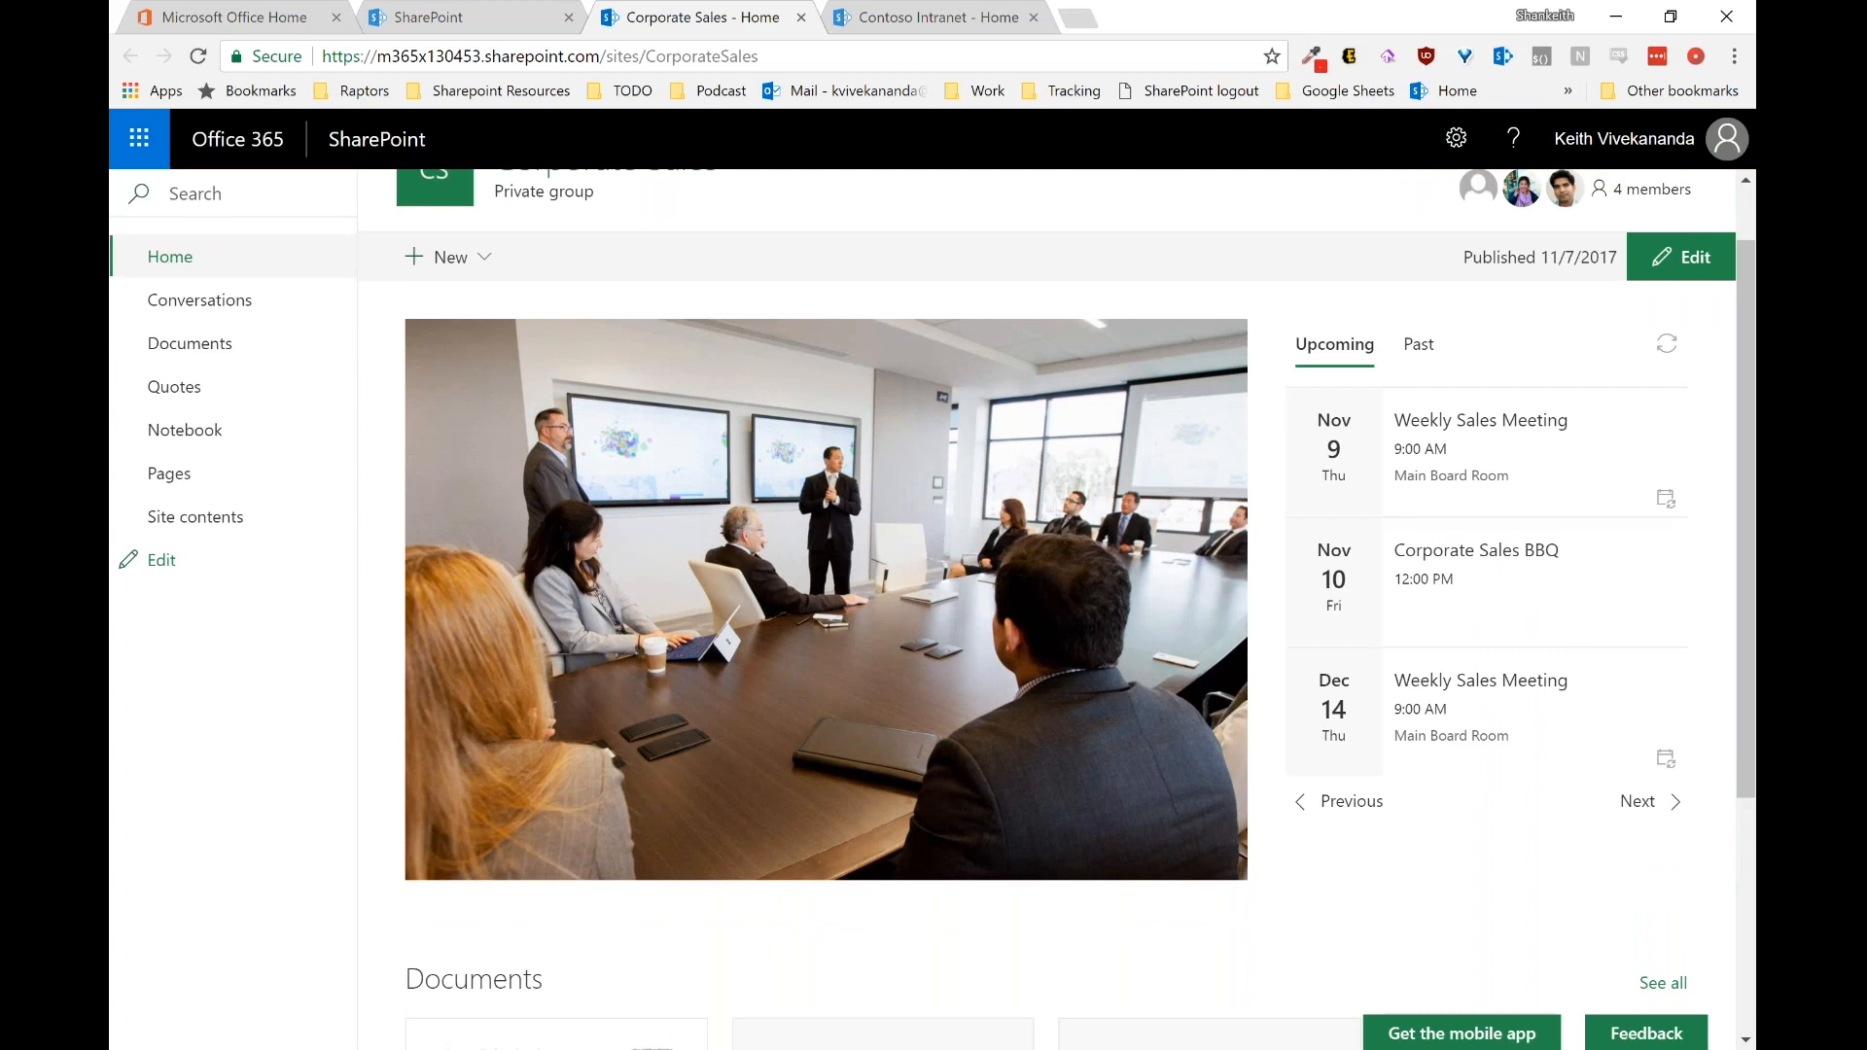
scroll(1057, 610, down, 4)
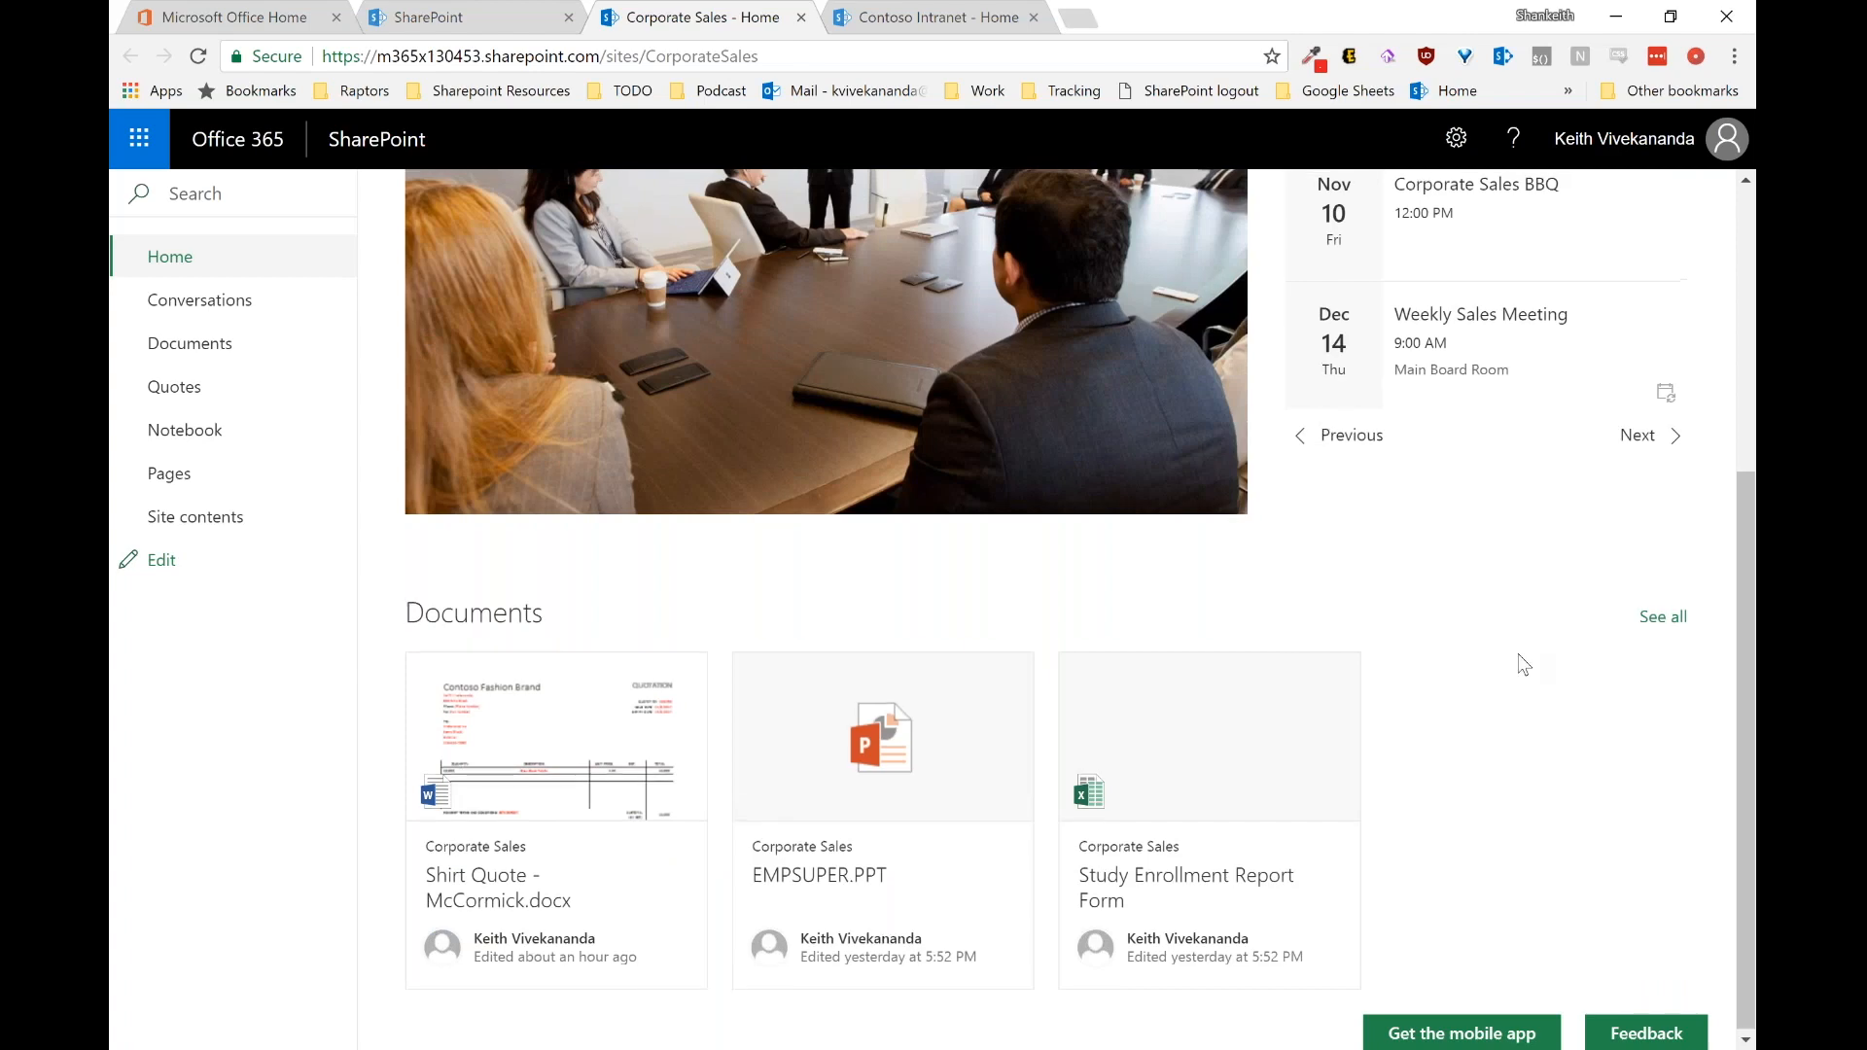
scroll(1524, 665, up, 5)
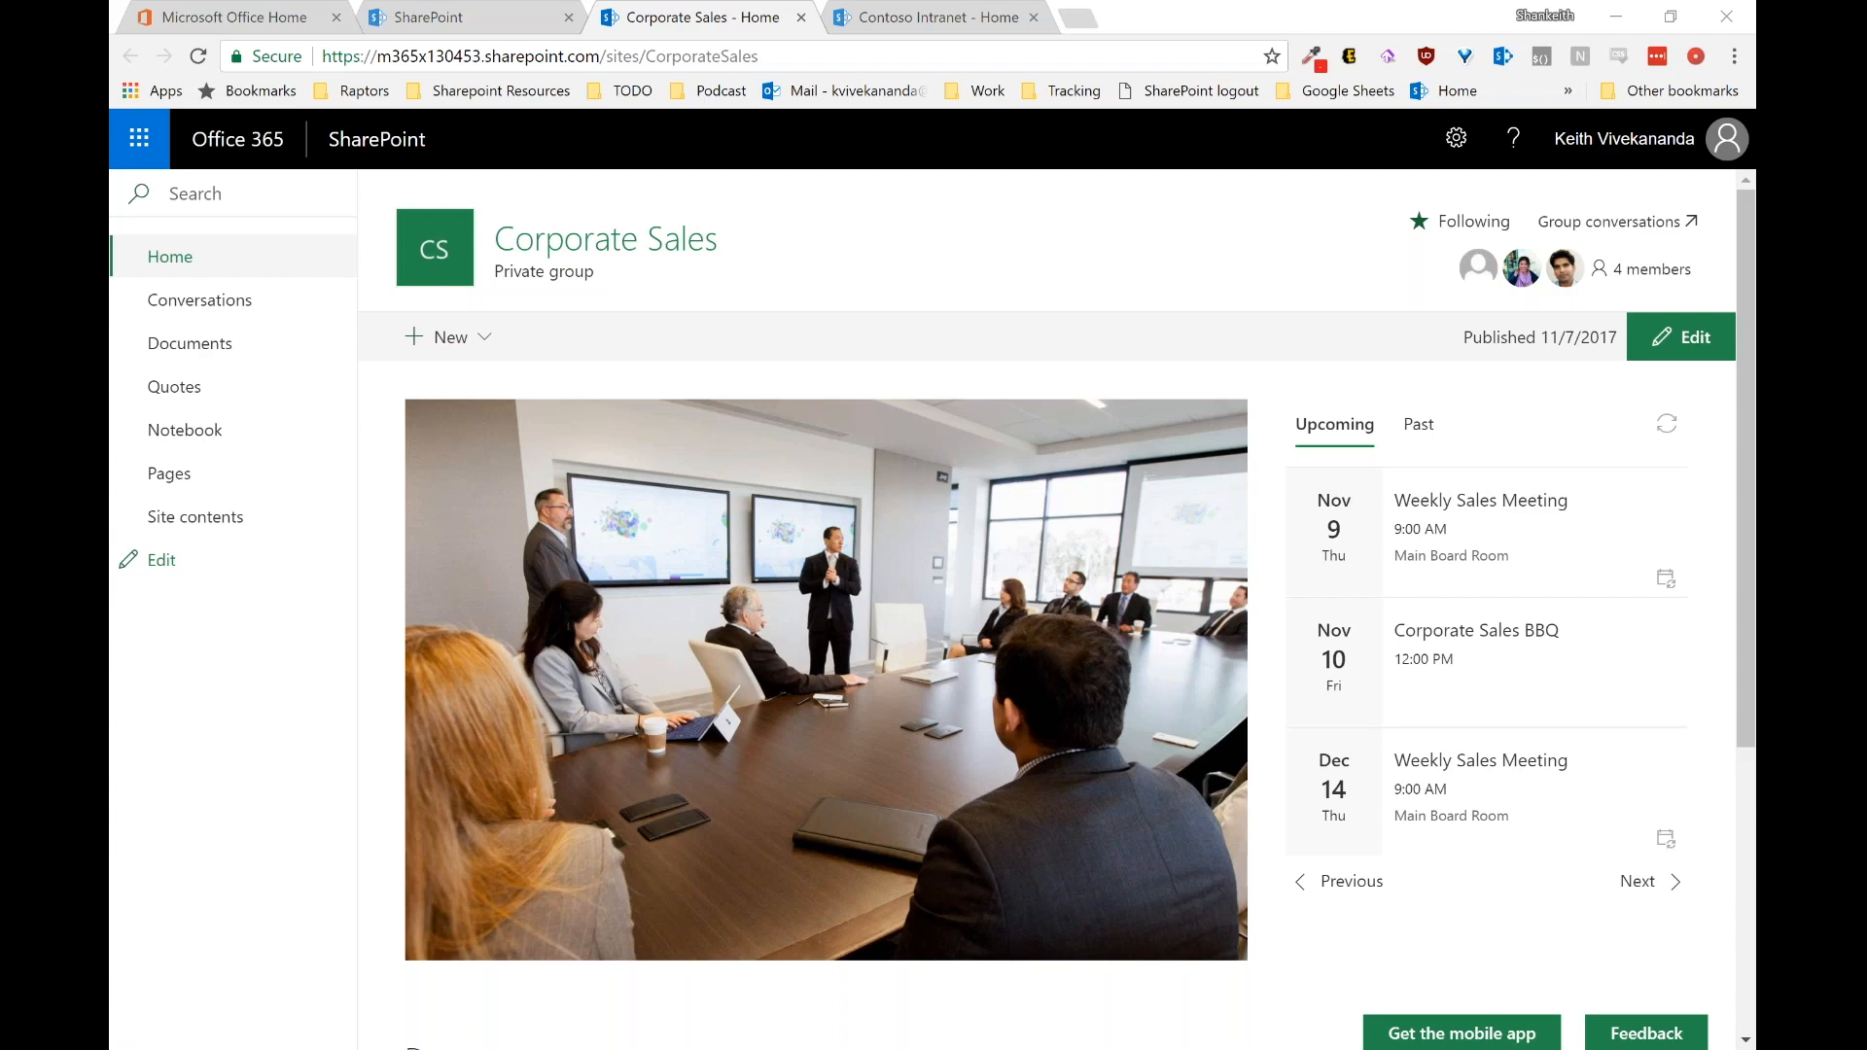
Step: View the Contoso Intranet home page tab, then return to the Corporate Sales site tab
click(491, 11)
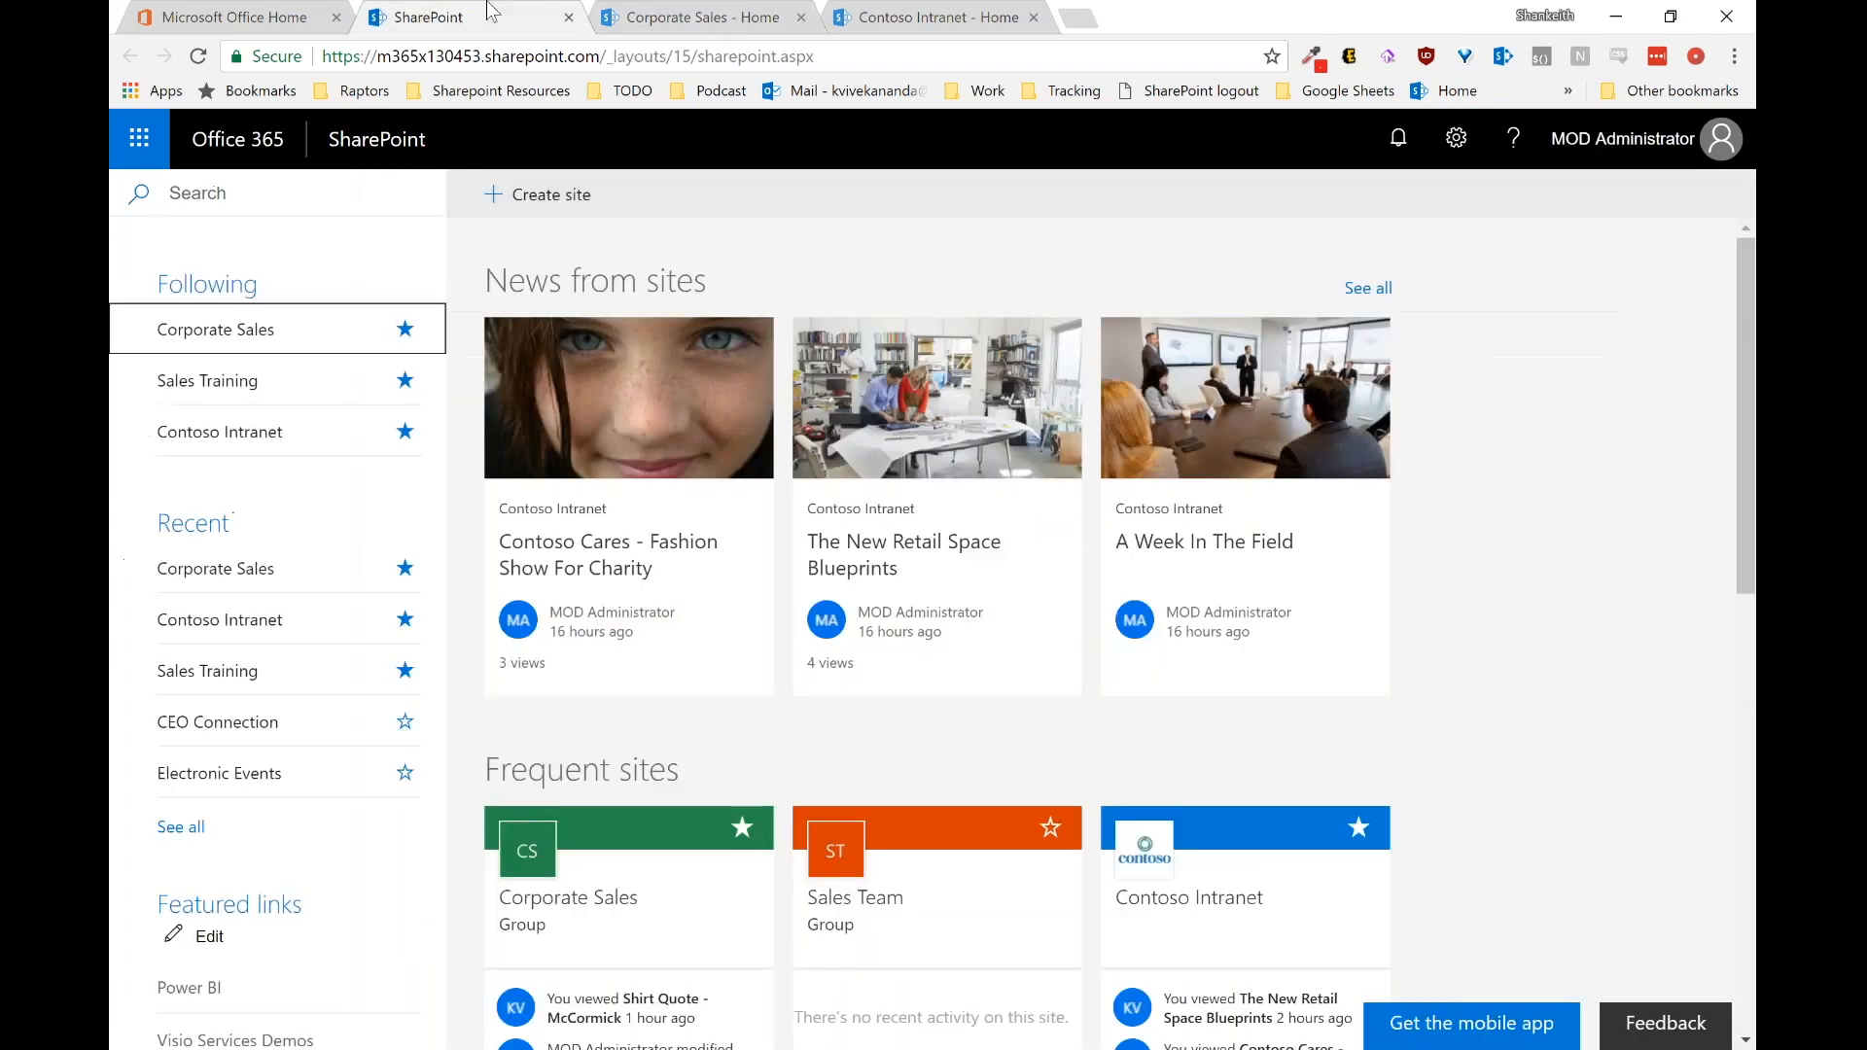
click(909, 17)
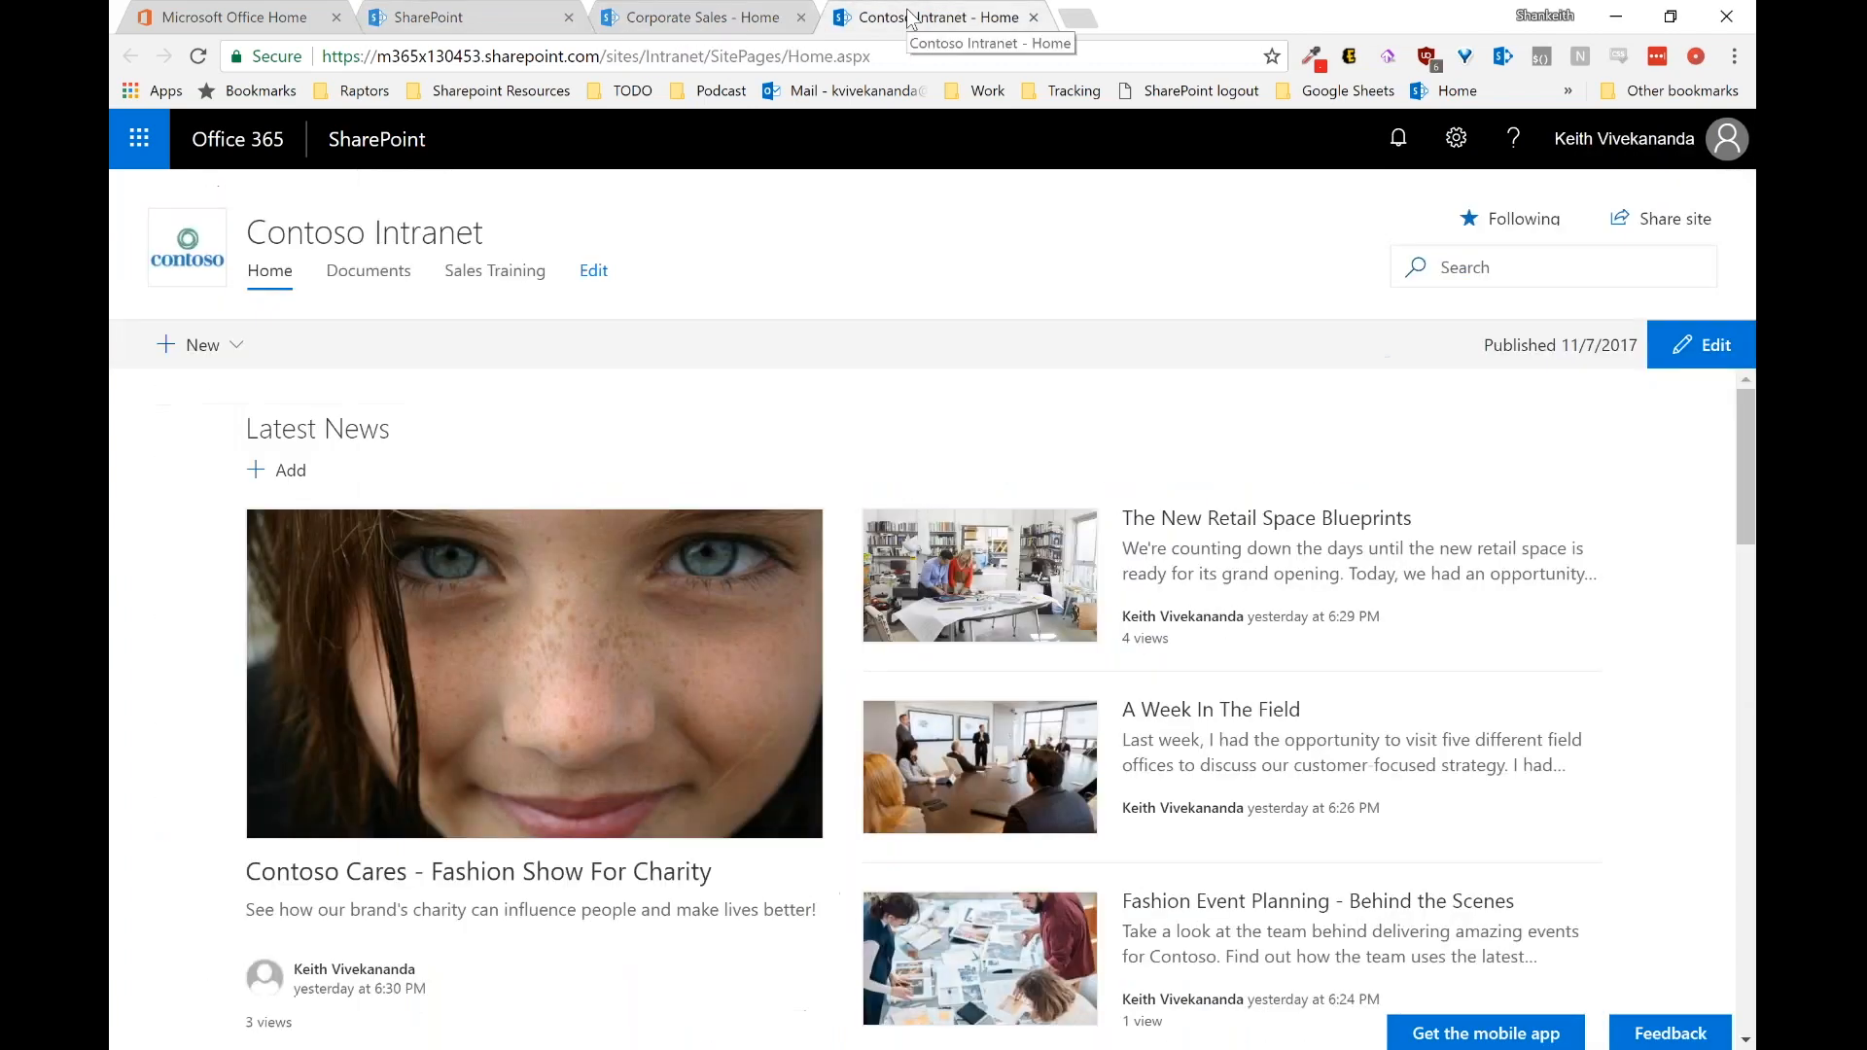
scroll(1669, 655, down, 10)
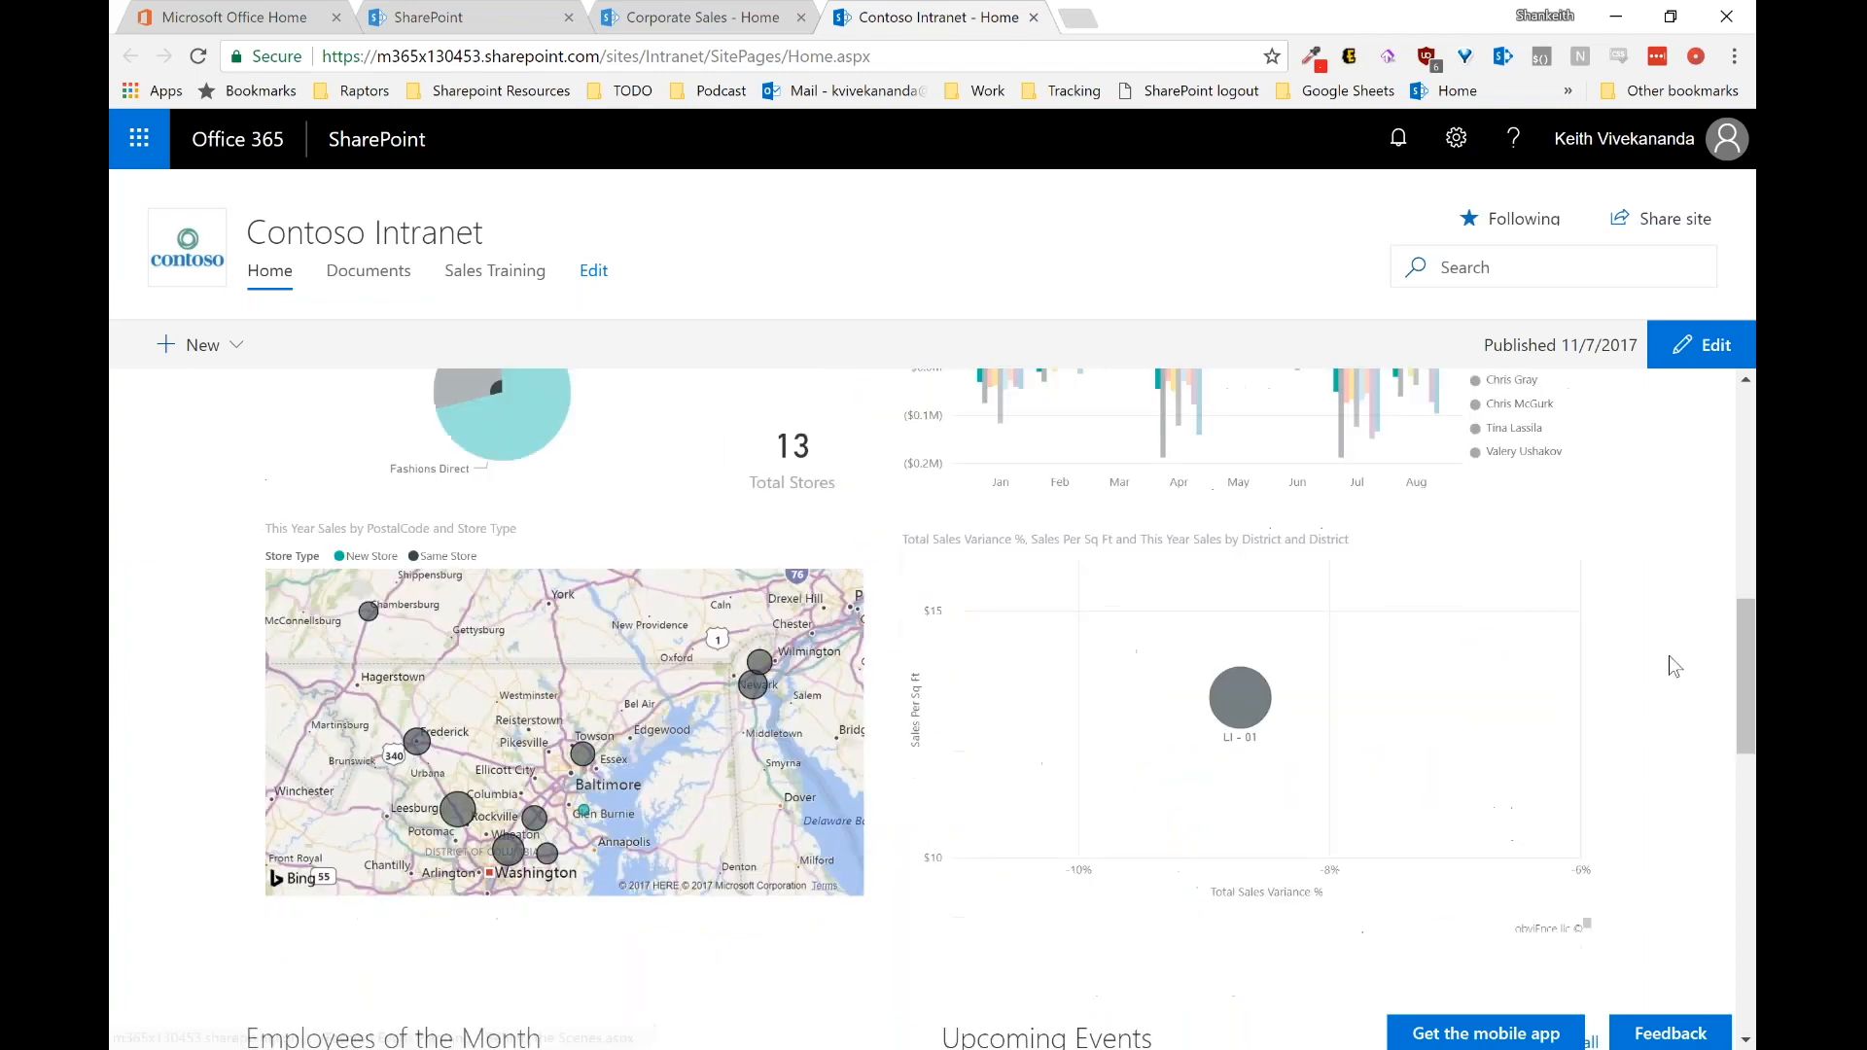
scroll(1668, 655, up, 1)
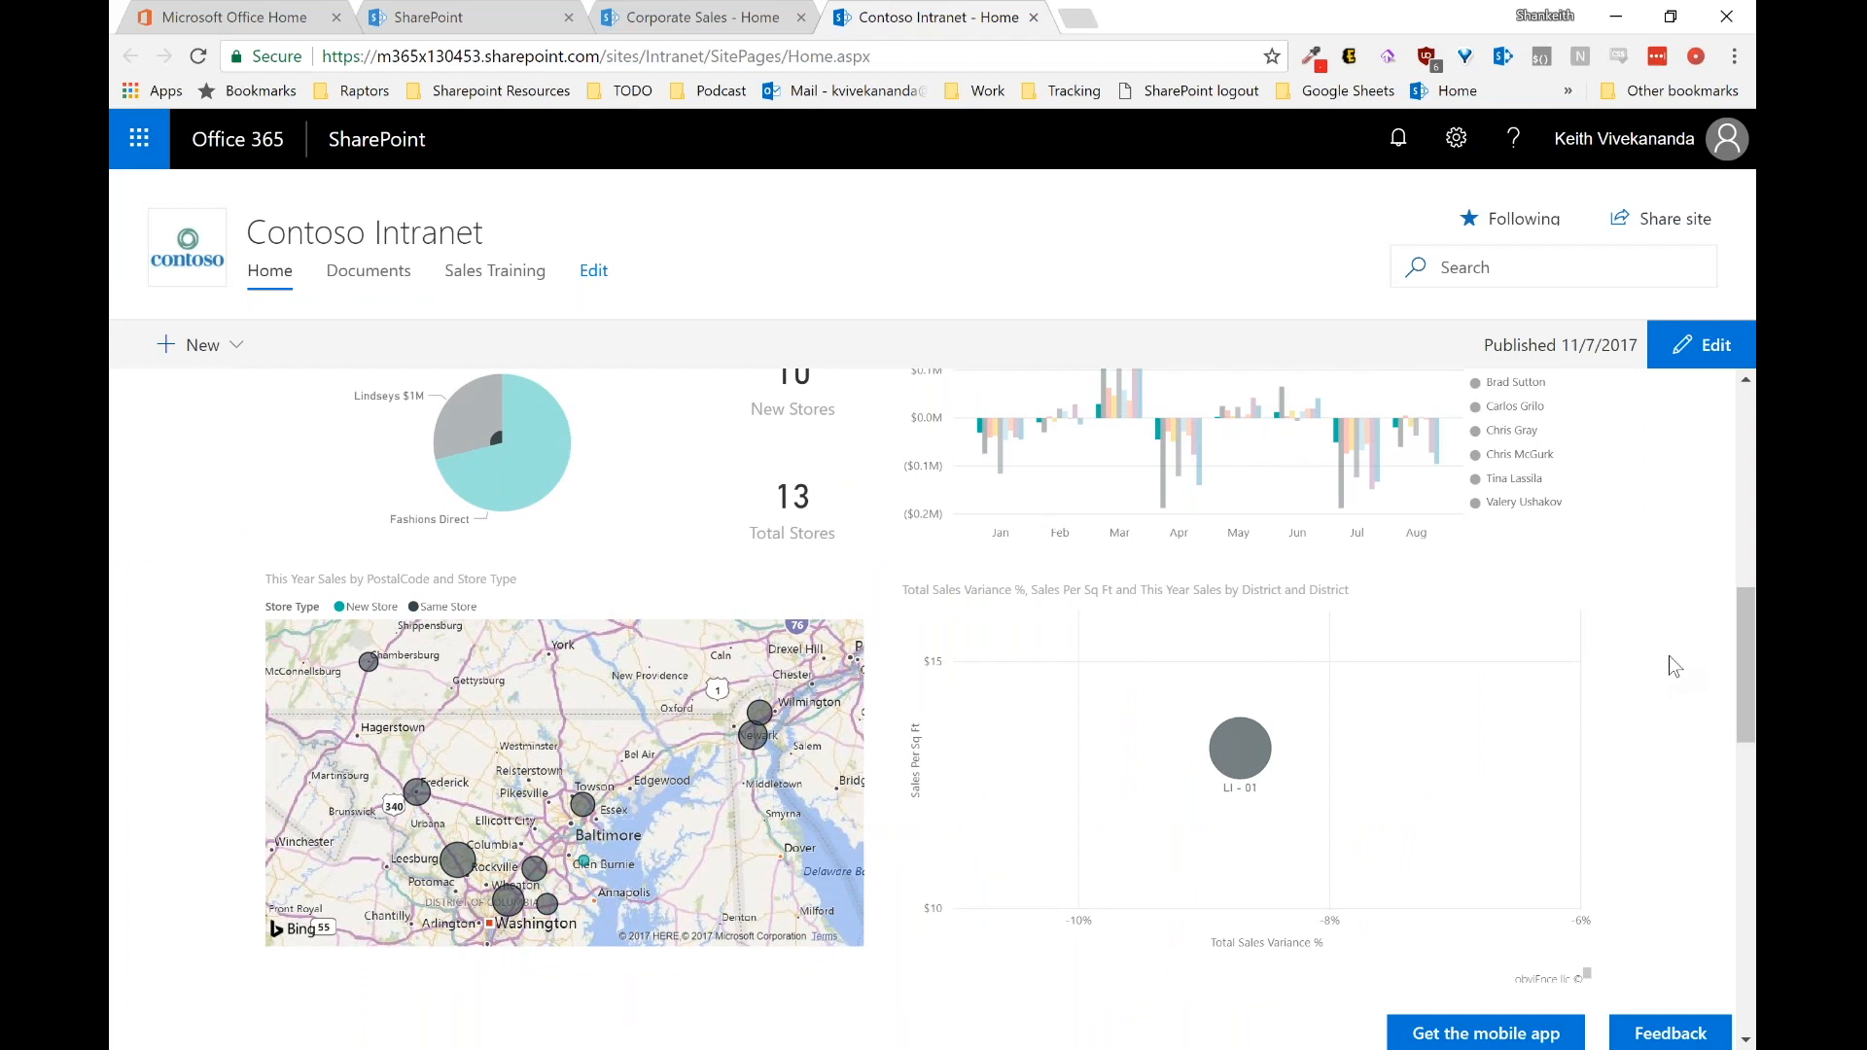
scroll(1668, 655, up, 1)
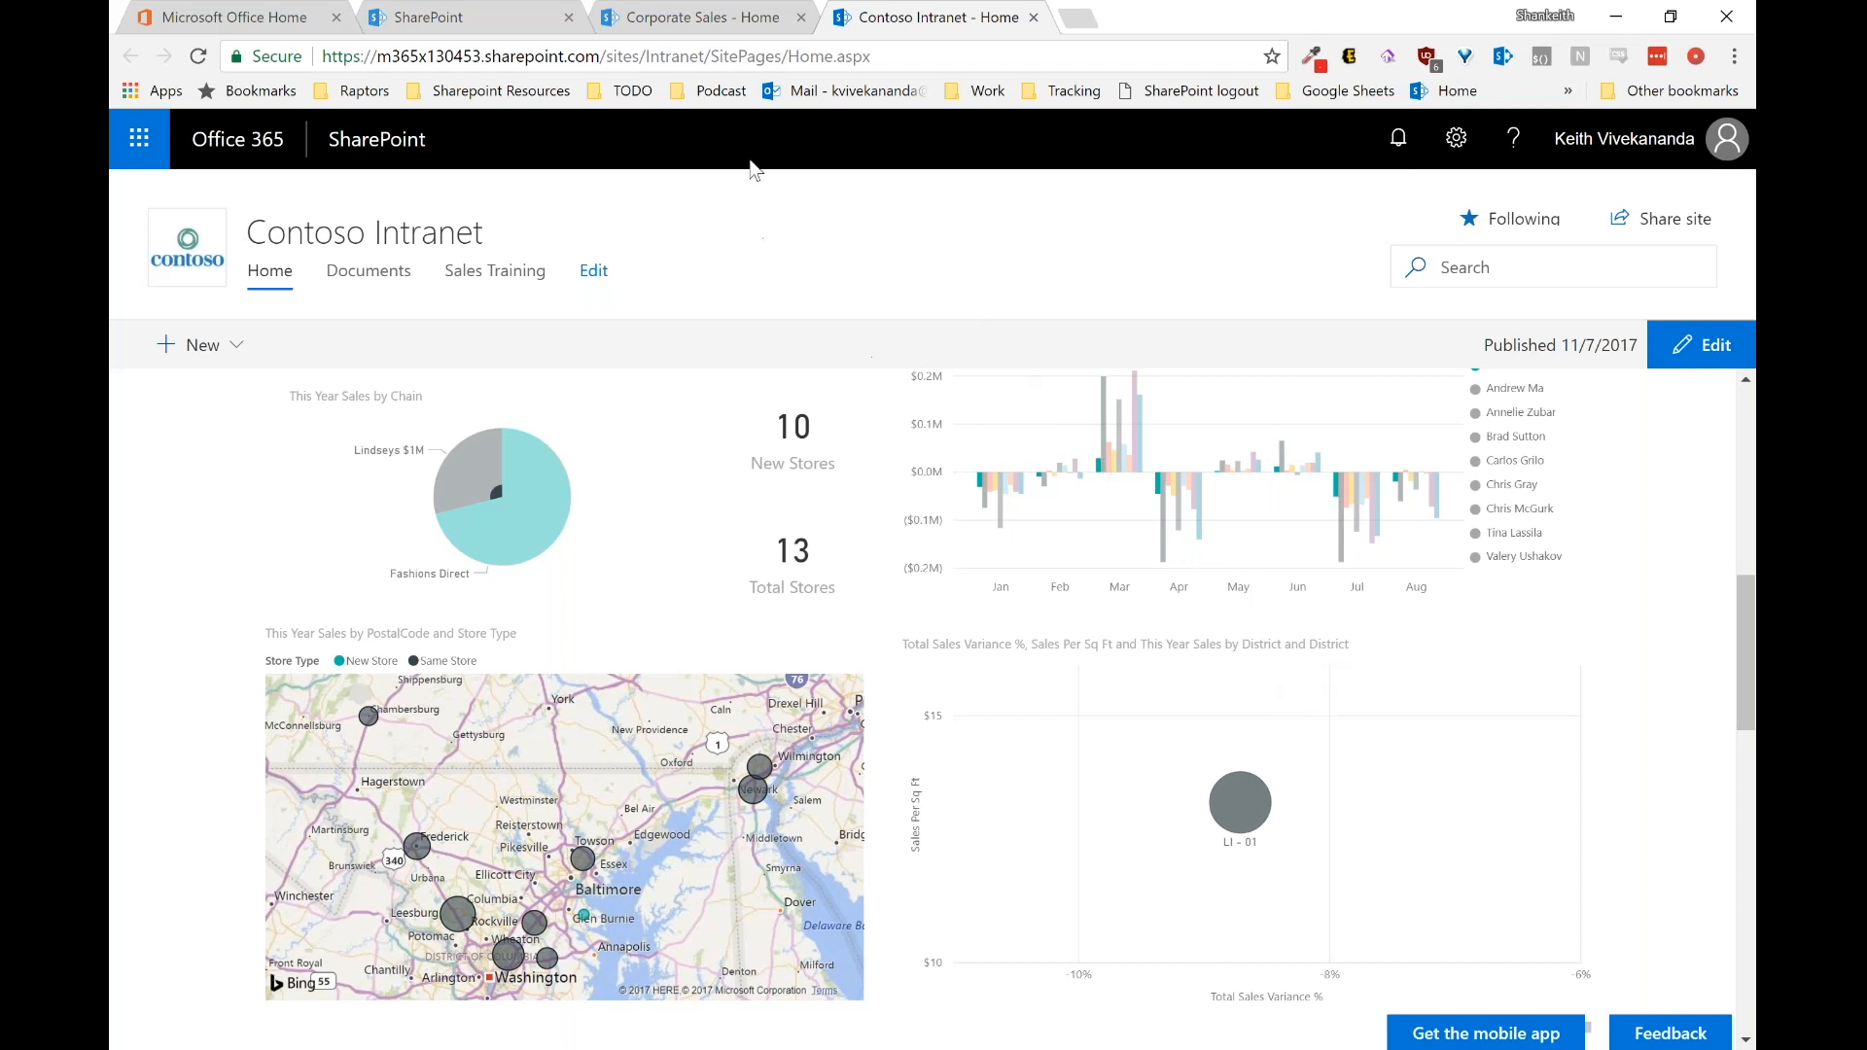
click(733, 16)
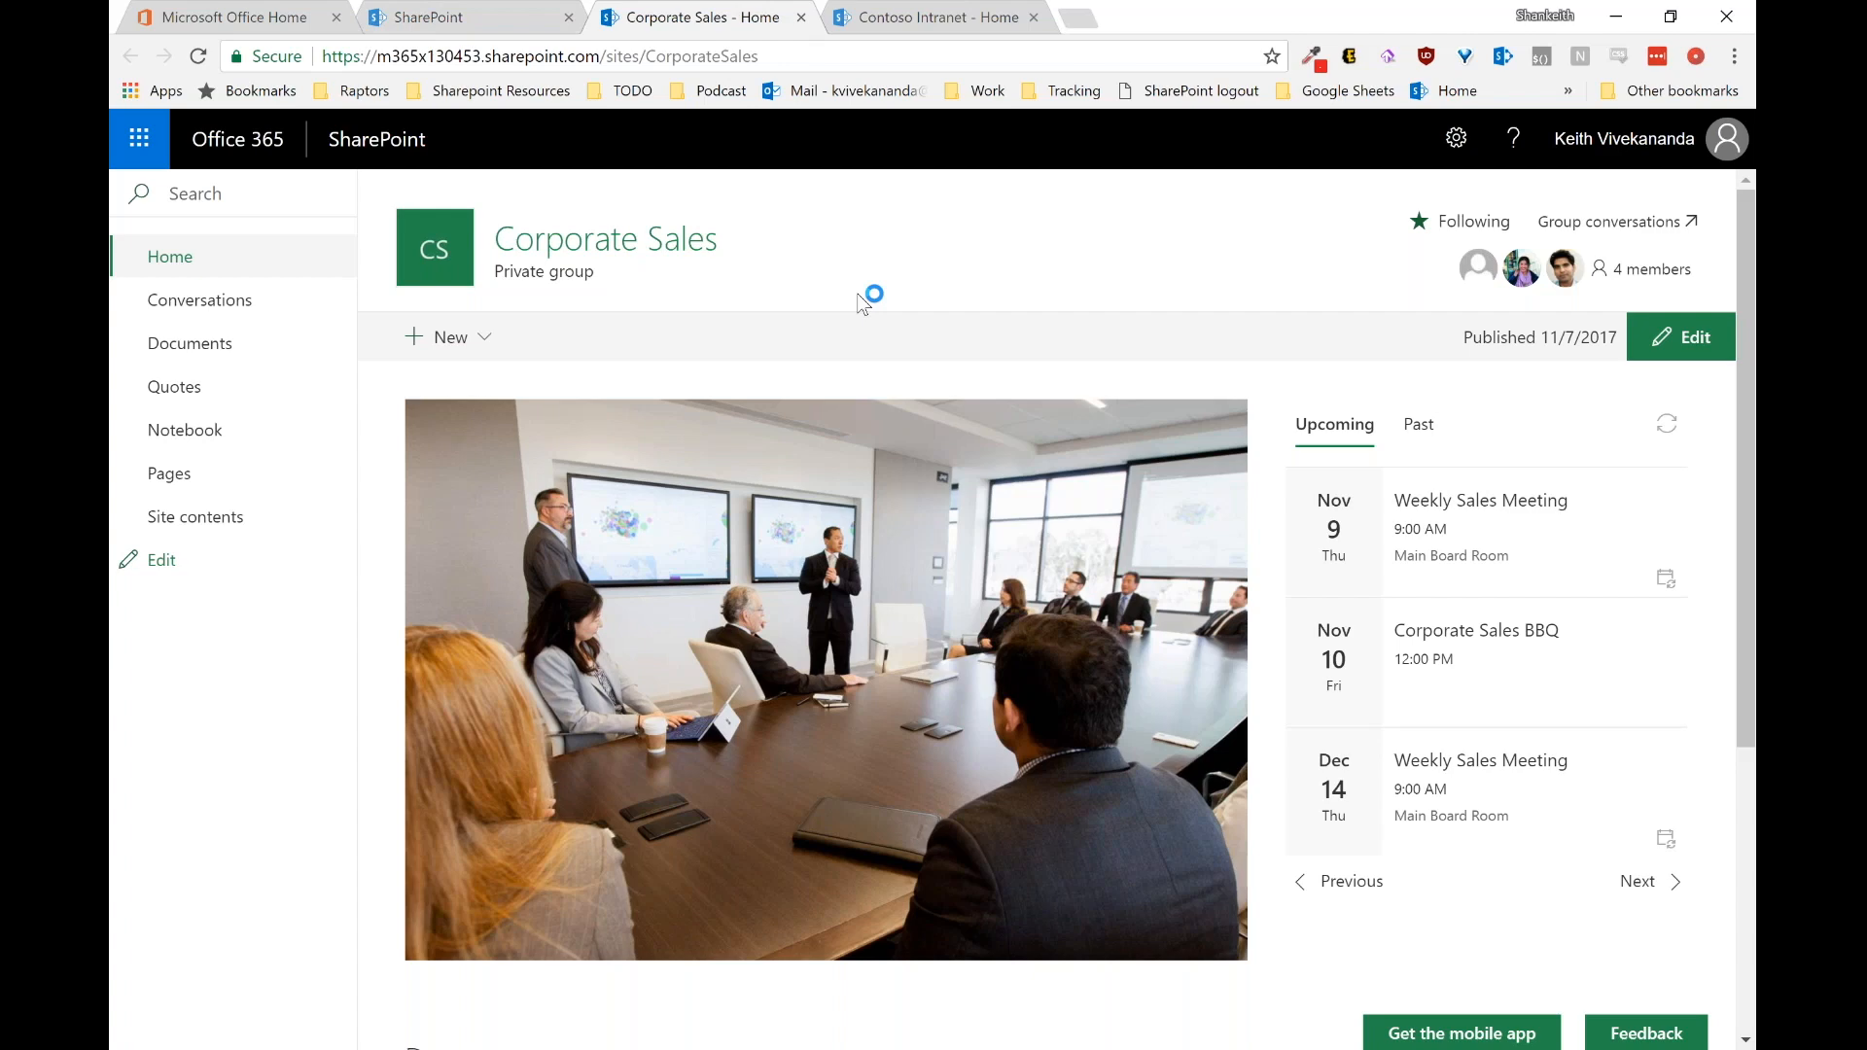
Step: Open the Corporate Sales Documents library from the left navigation
click(277, 352)
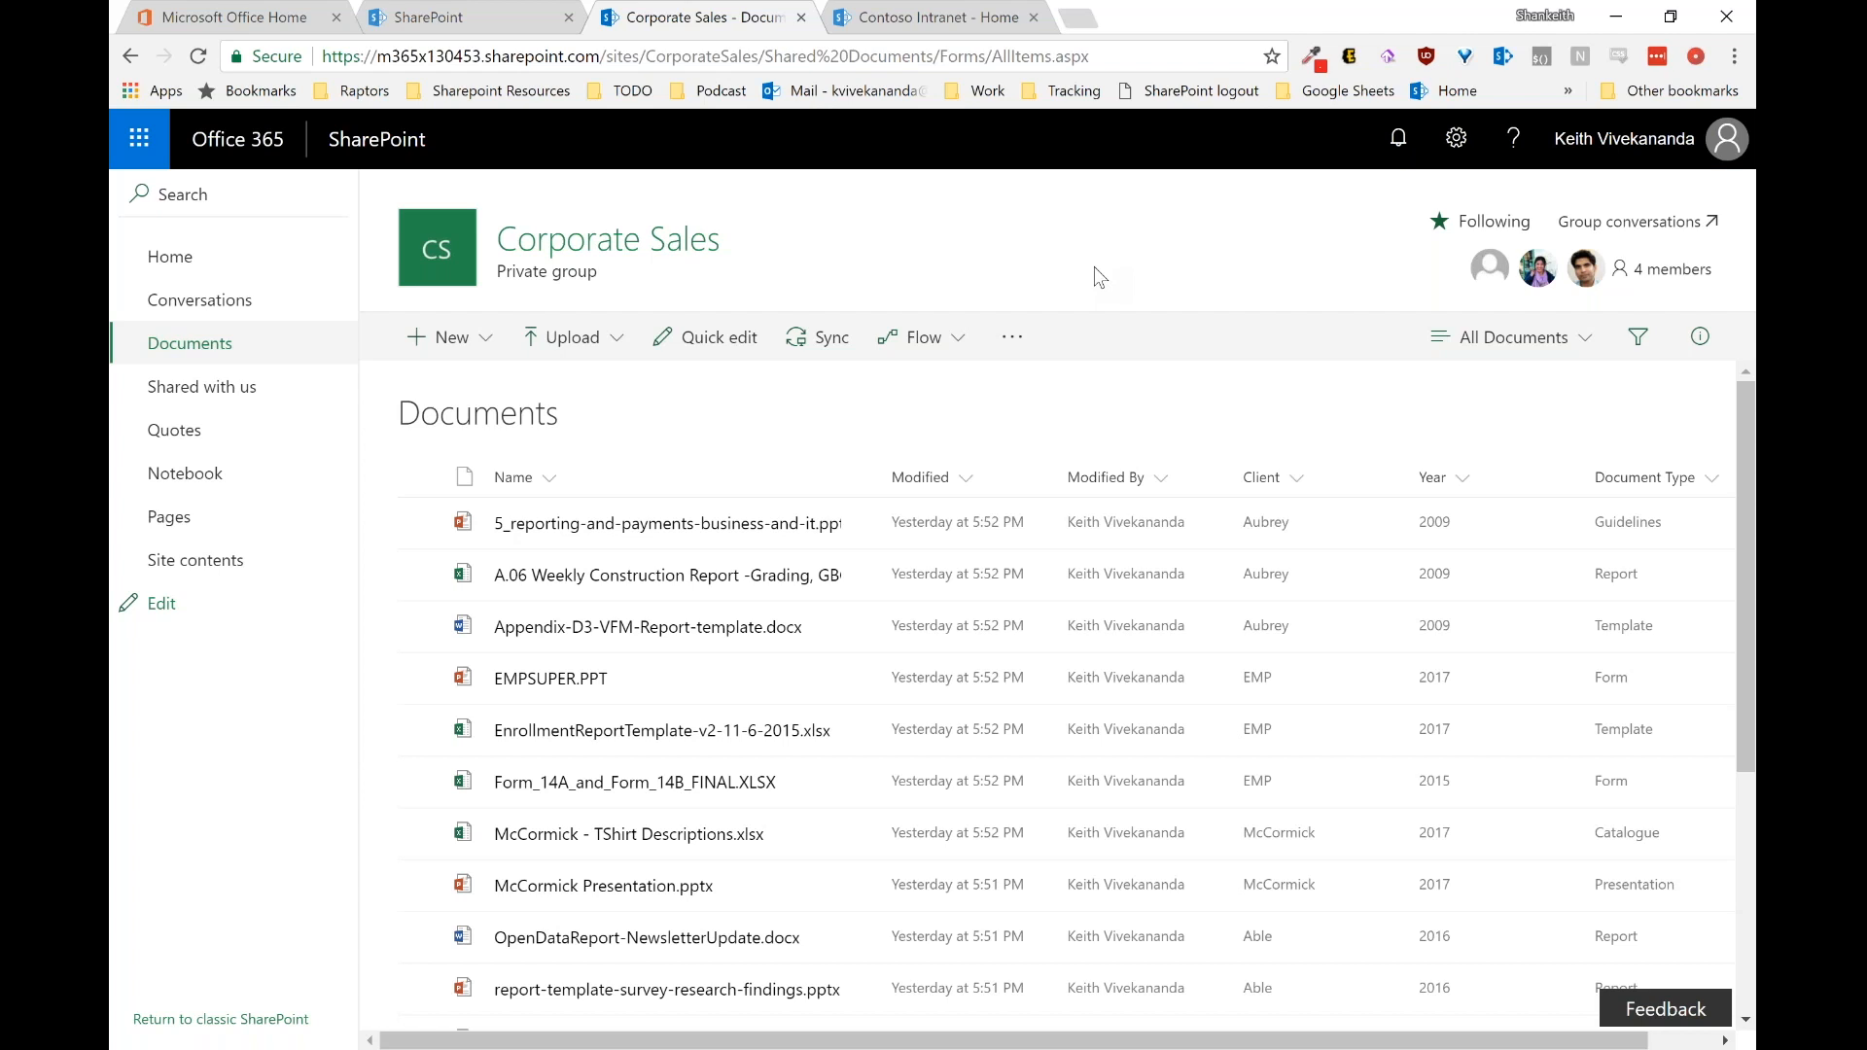
click(1442, 468)
Step: Apply the saved McCormick view from the All Documents view dropdown
click(1522, 338)
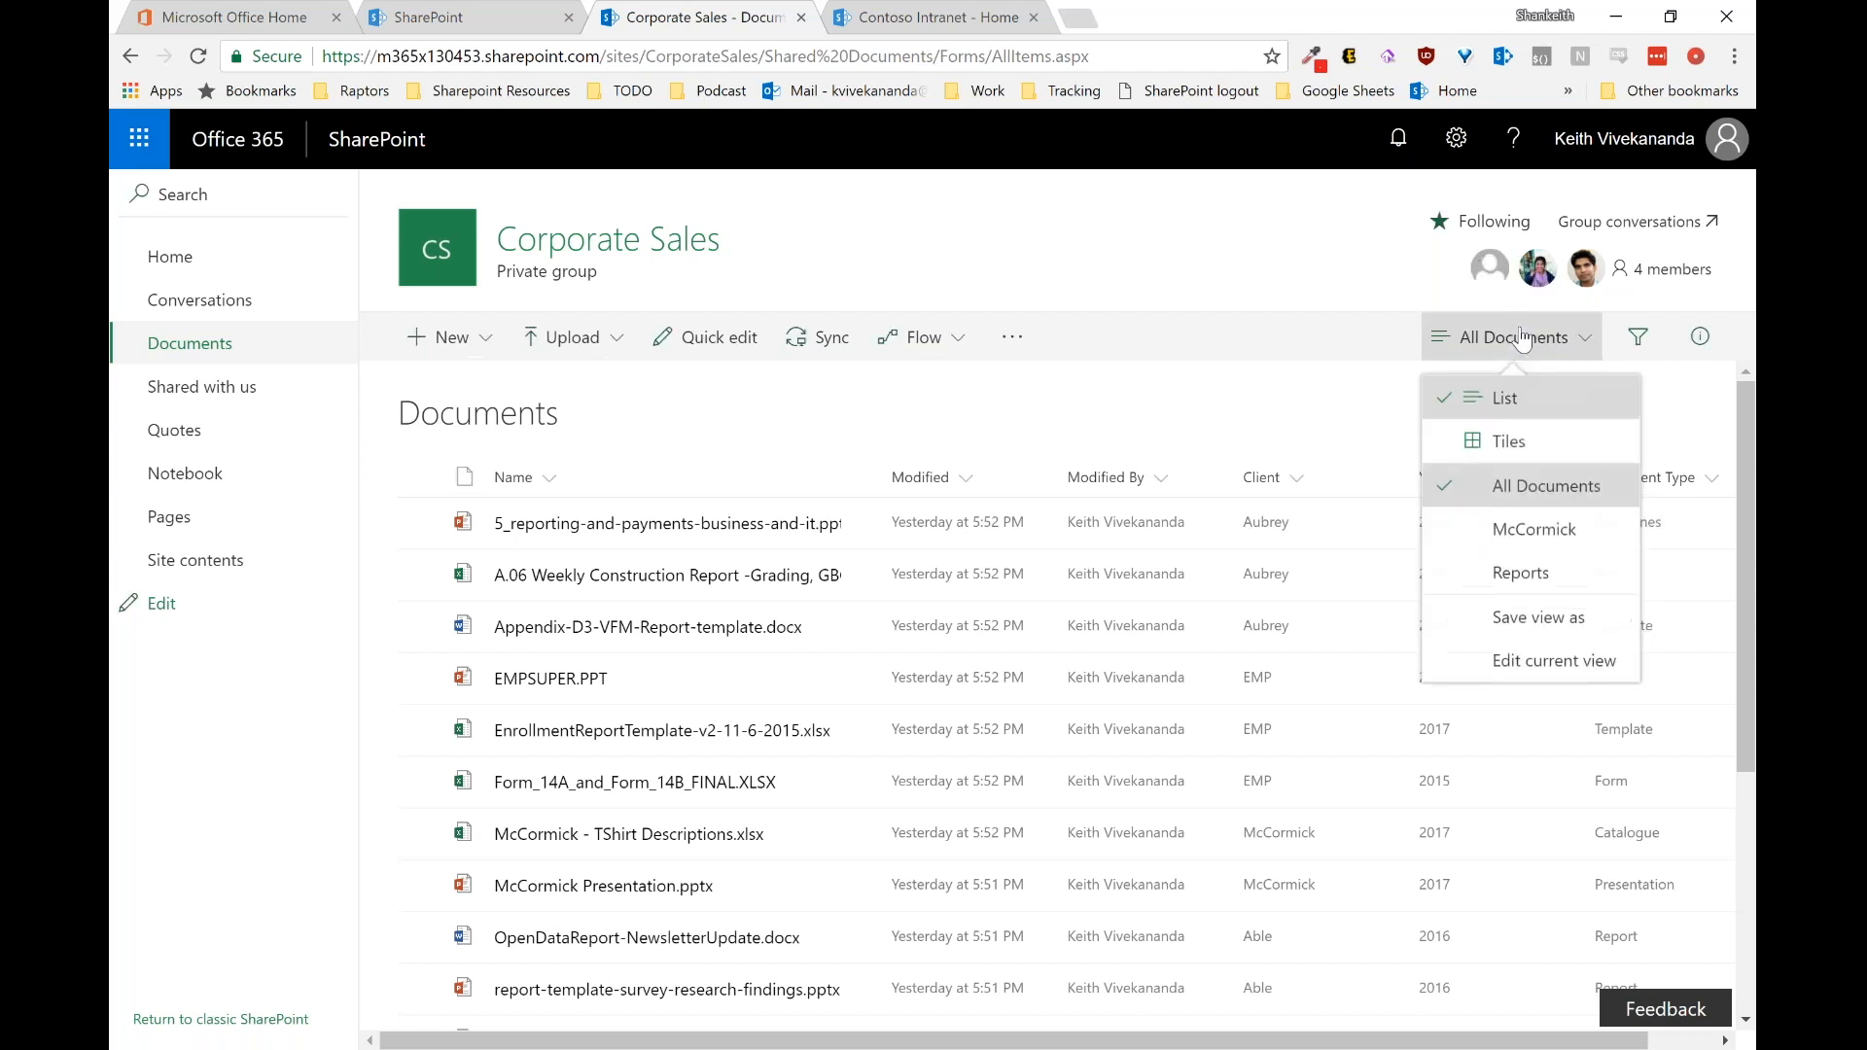
click(1522, 531)
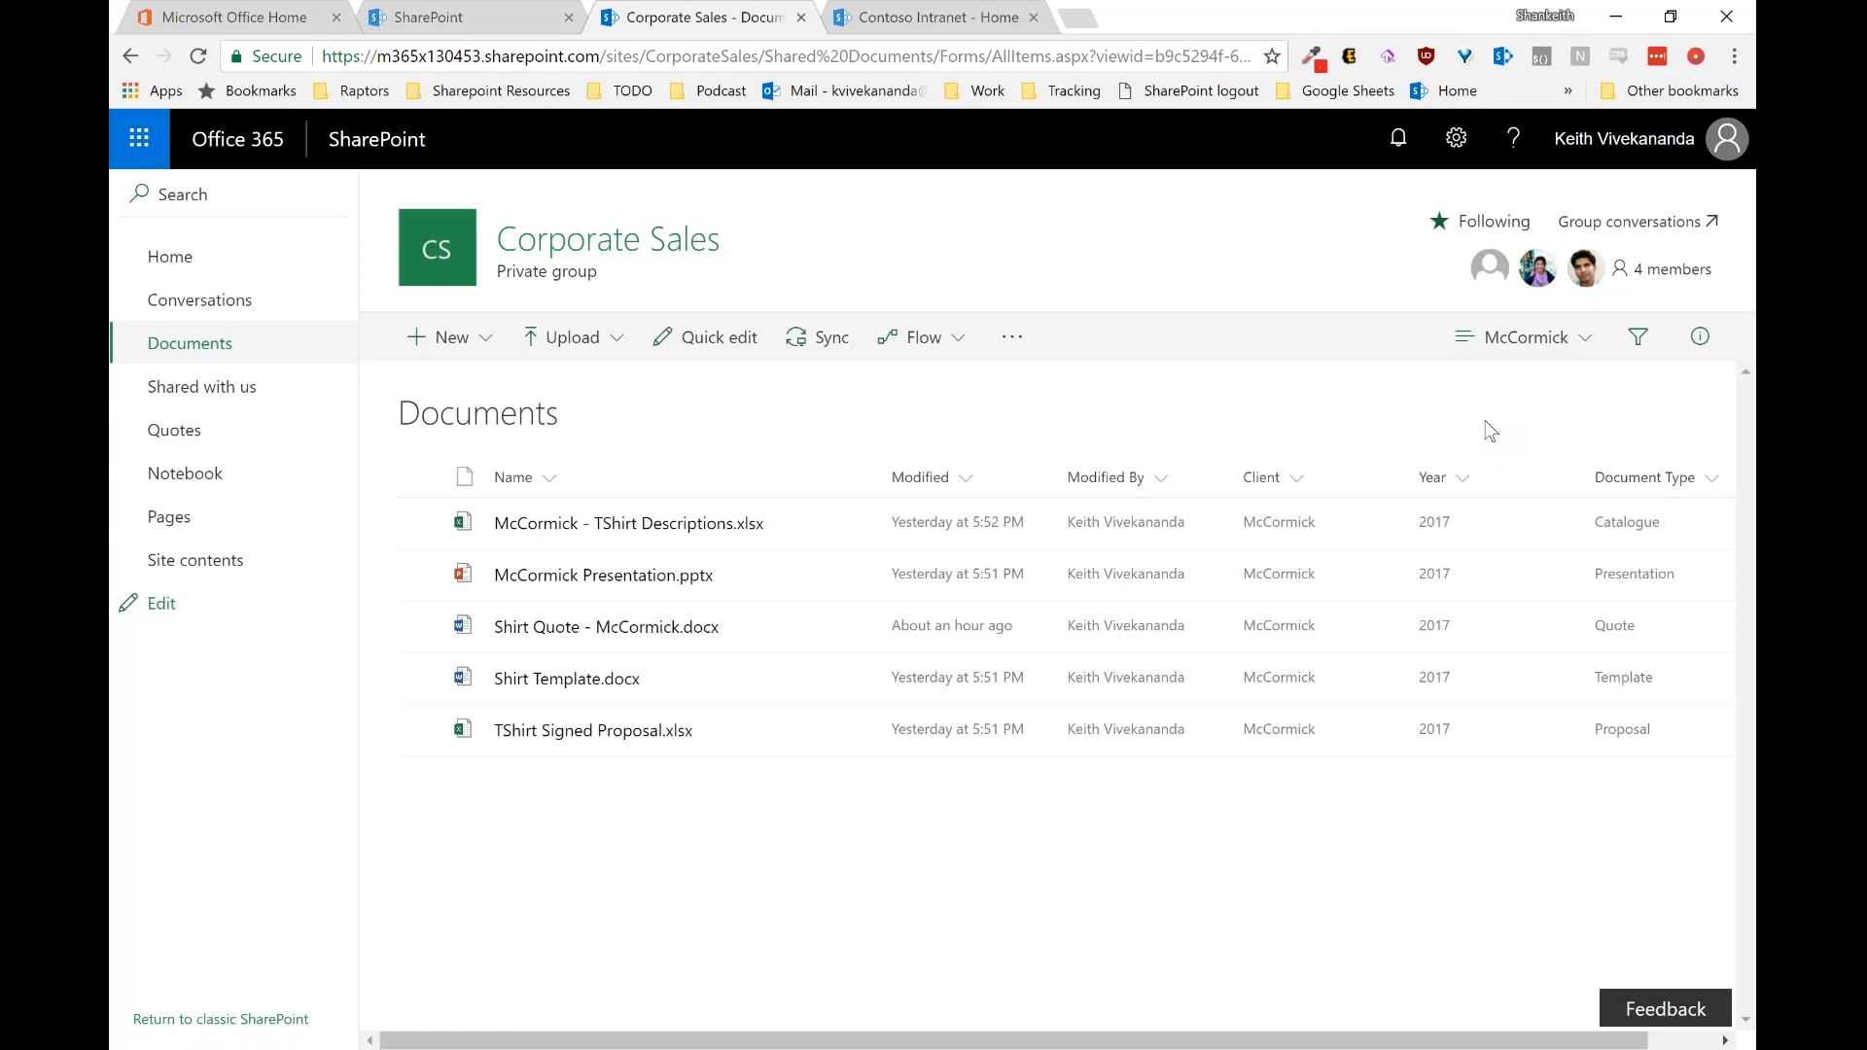
Step: Switch the library view to All Documents, then to the Reports view
click(1510, 340)
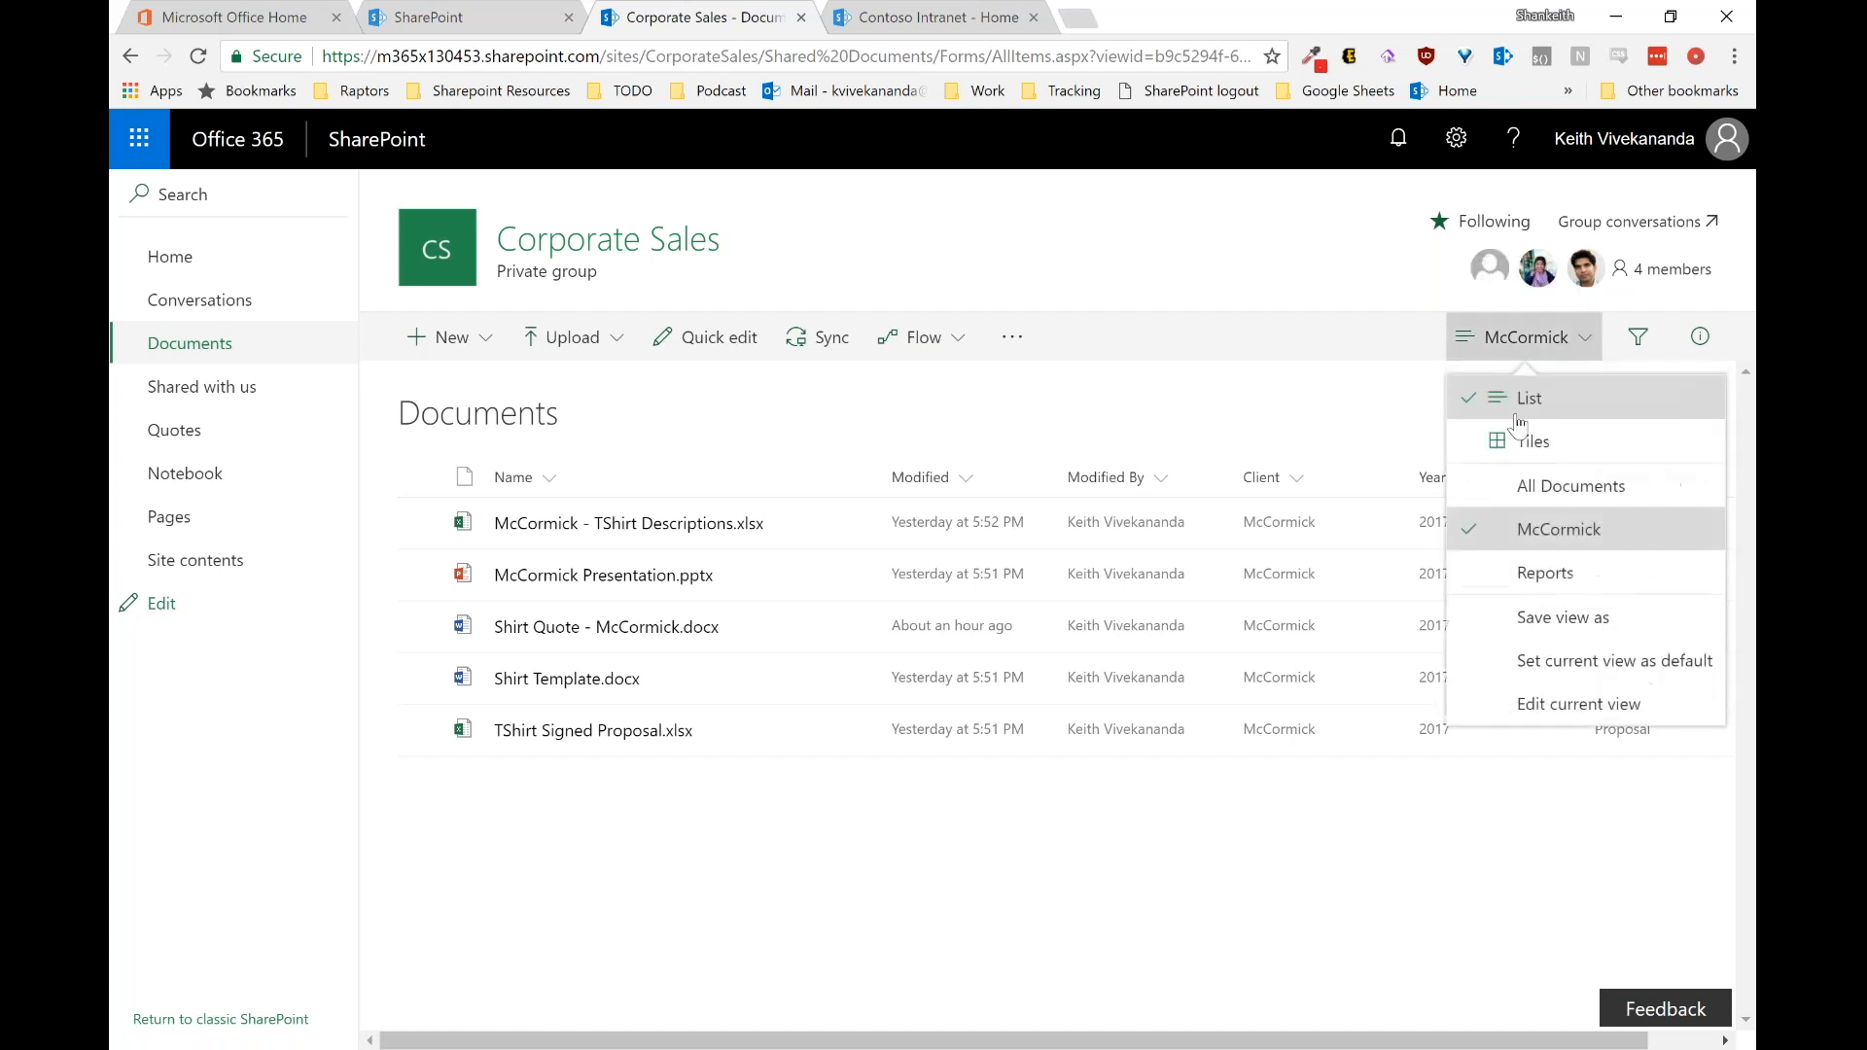
click(1545, 497)
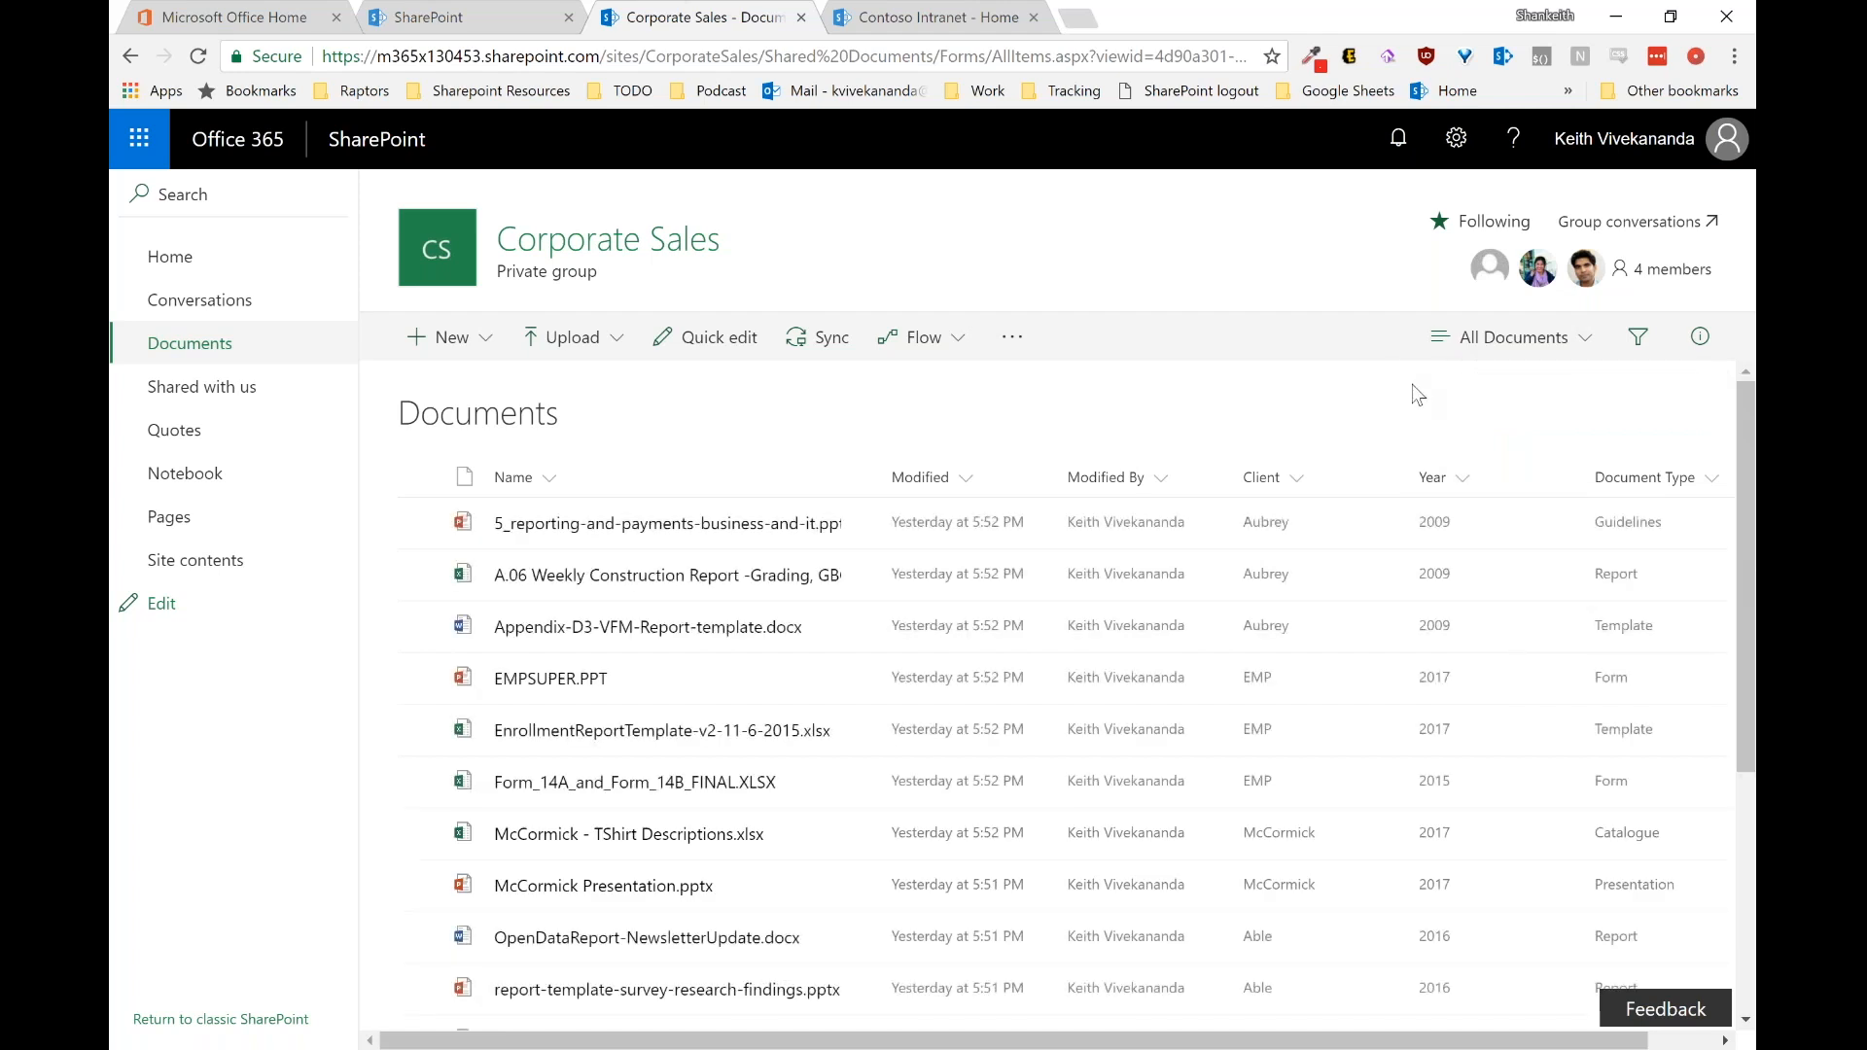
click(1555, 362)
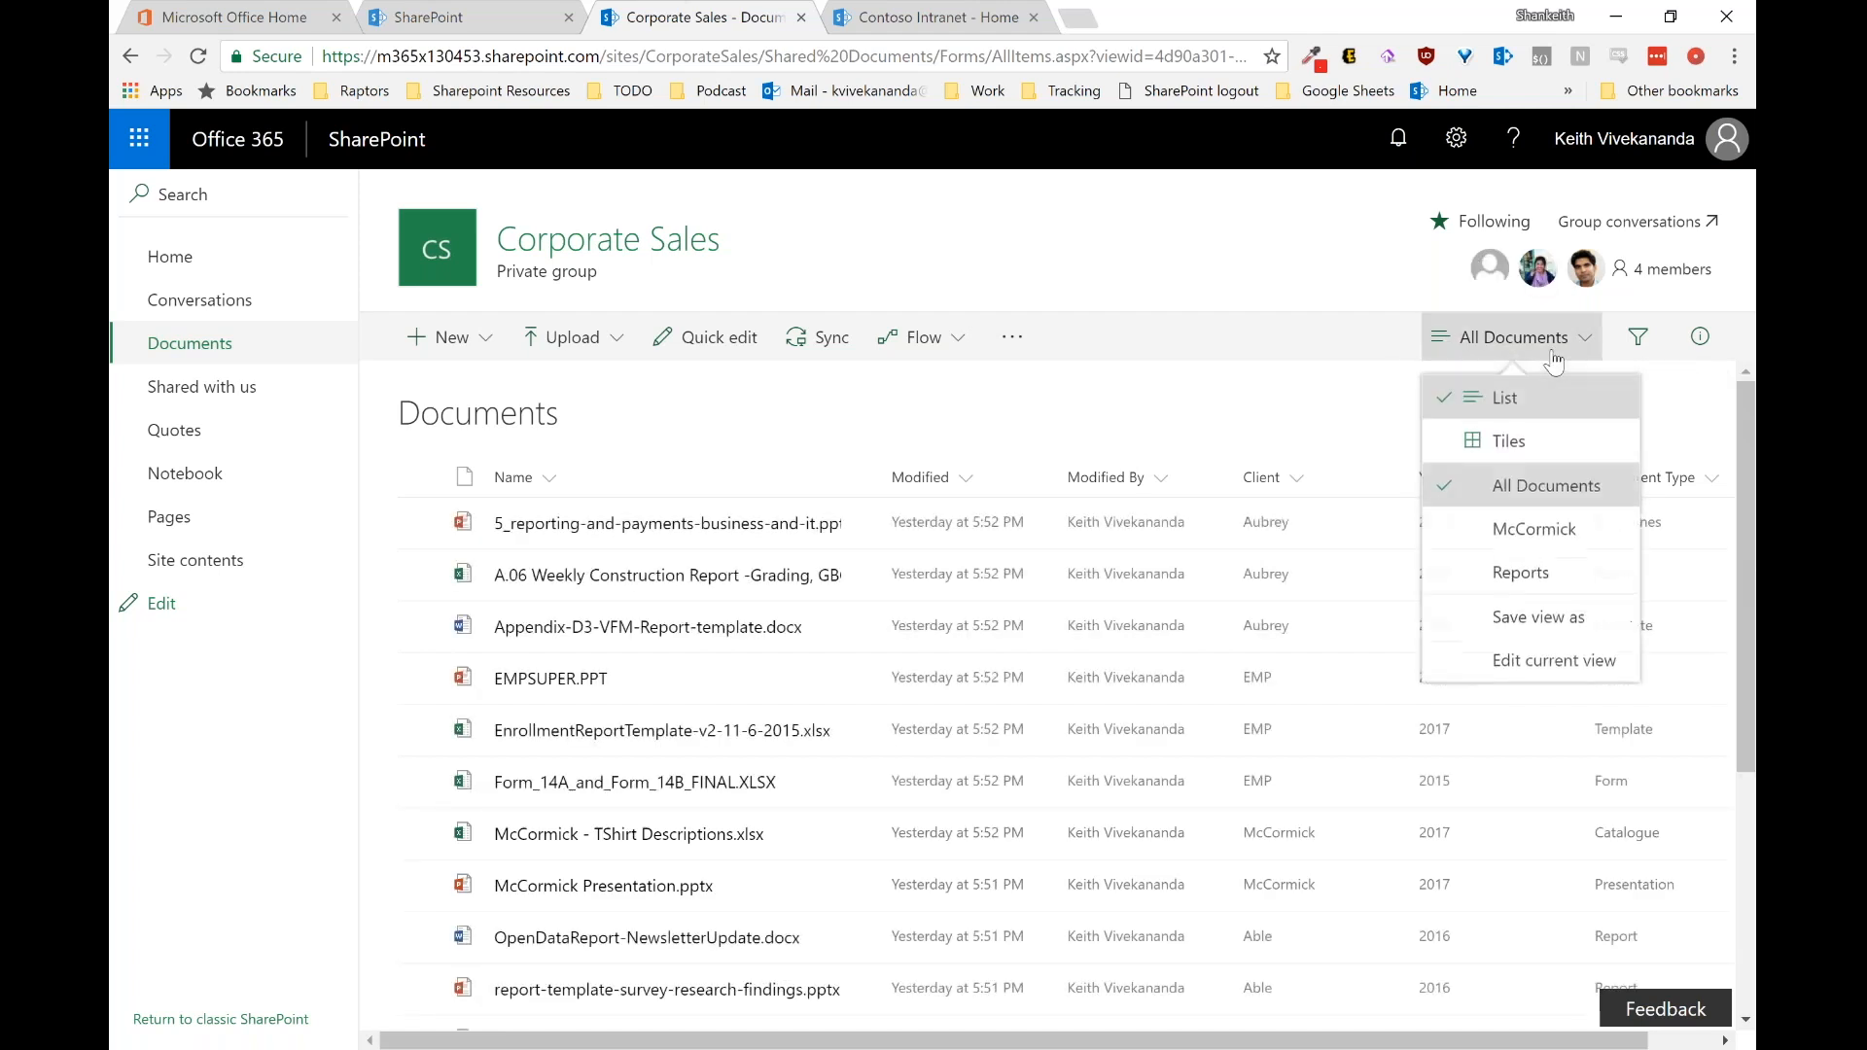
click(1556, 574)
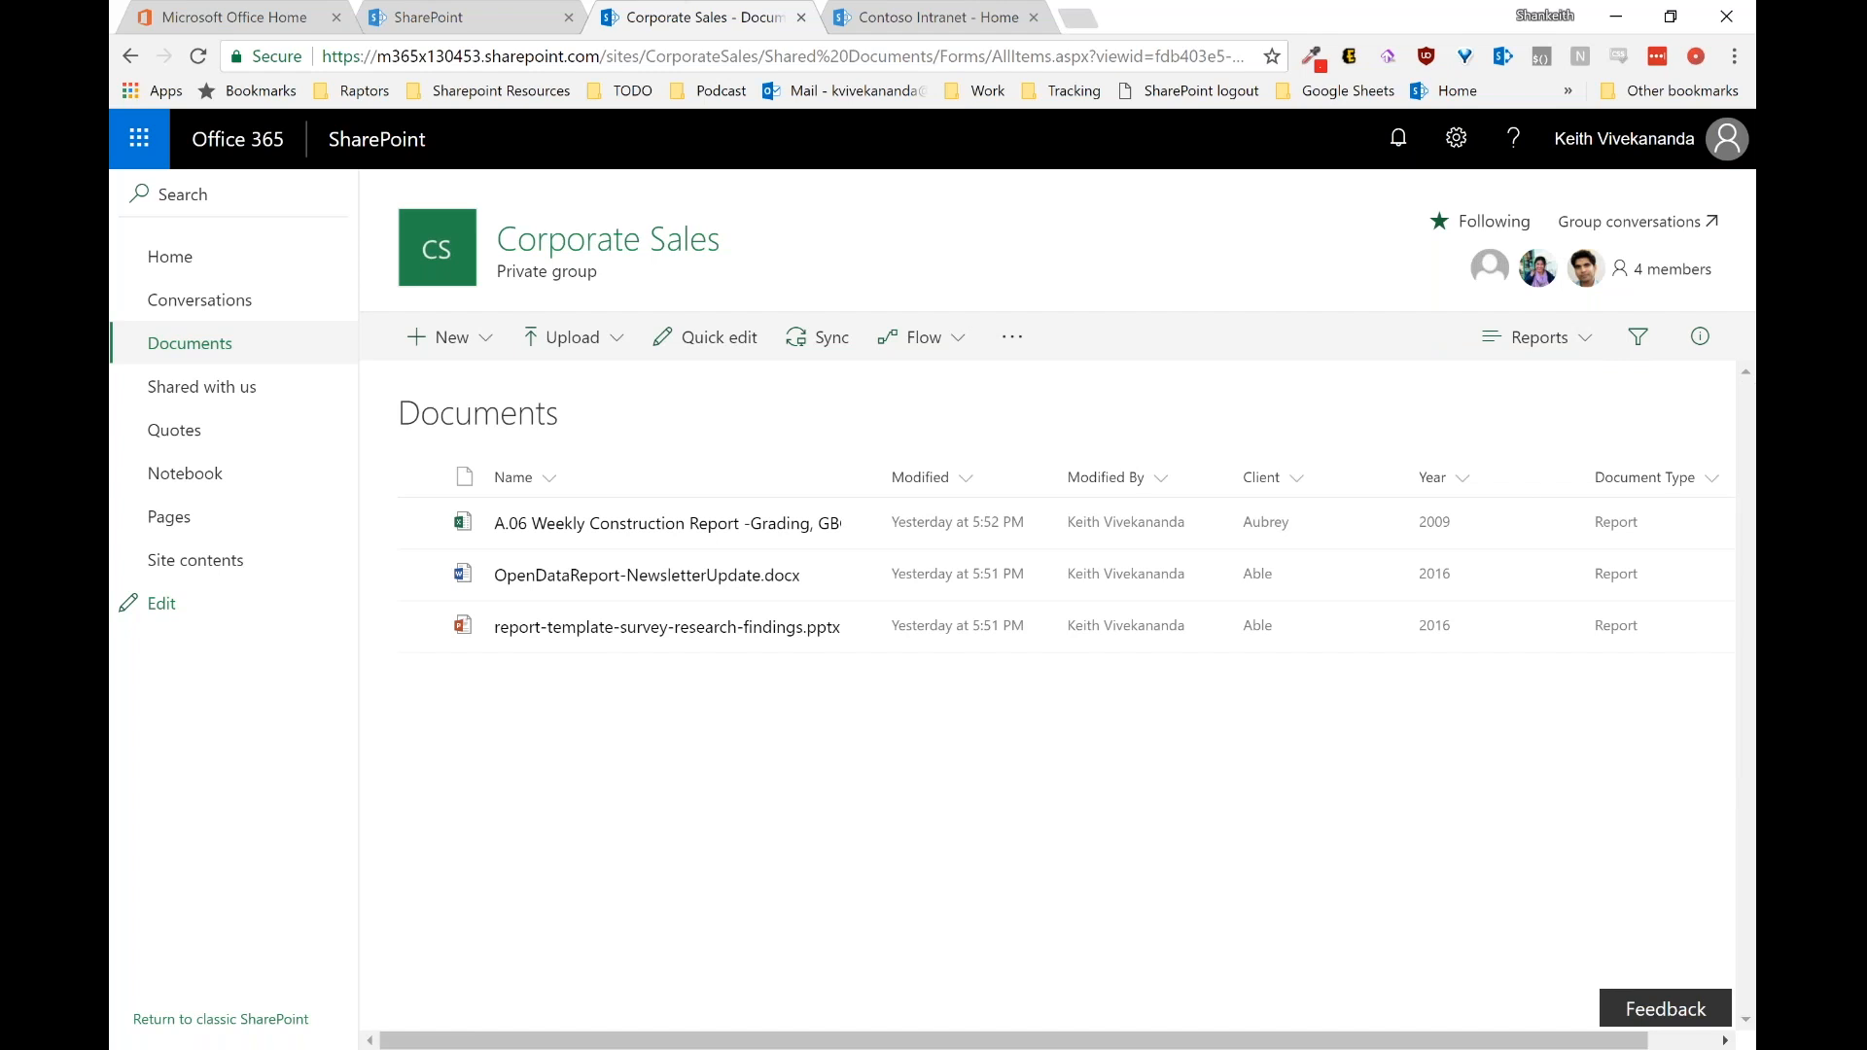
Step: Return to the All Documents view and show the Filters pane
click(1519, 350)
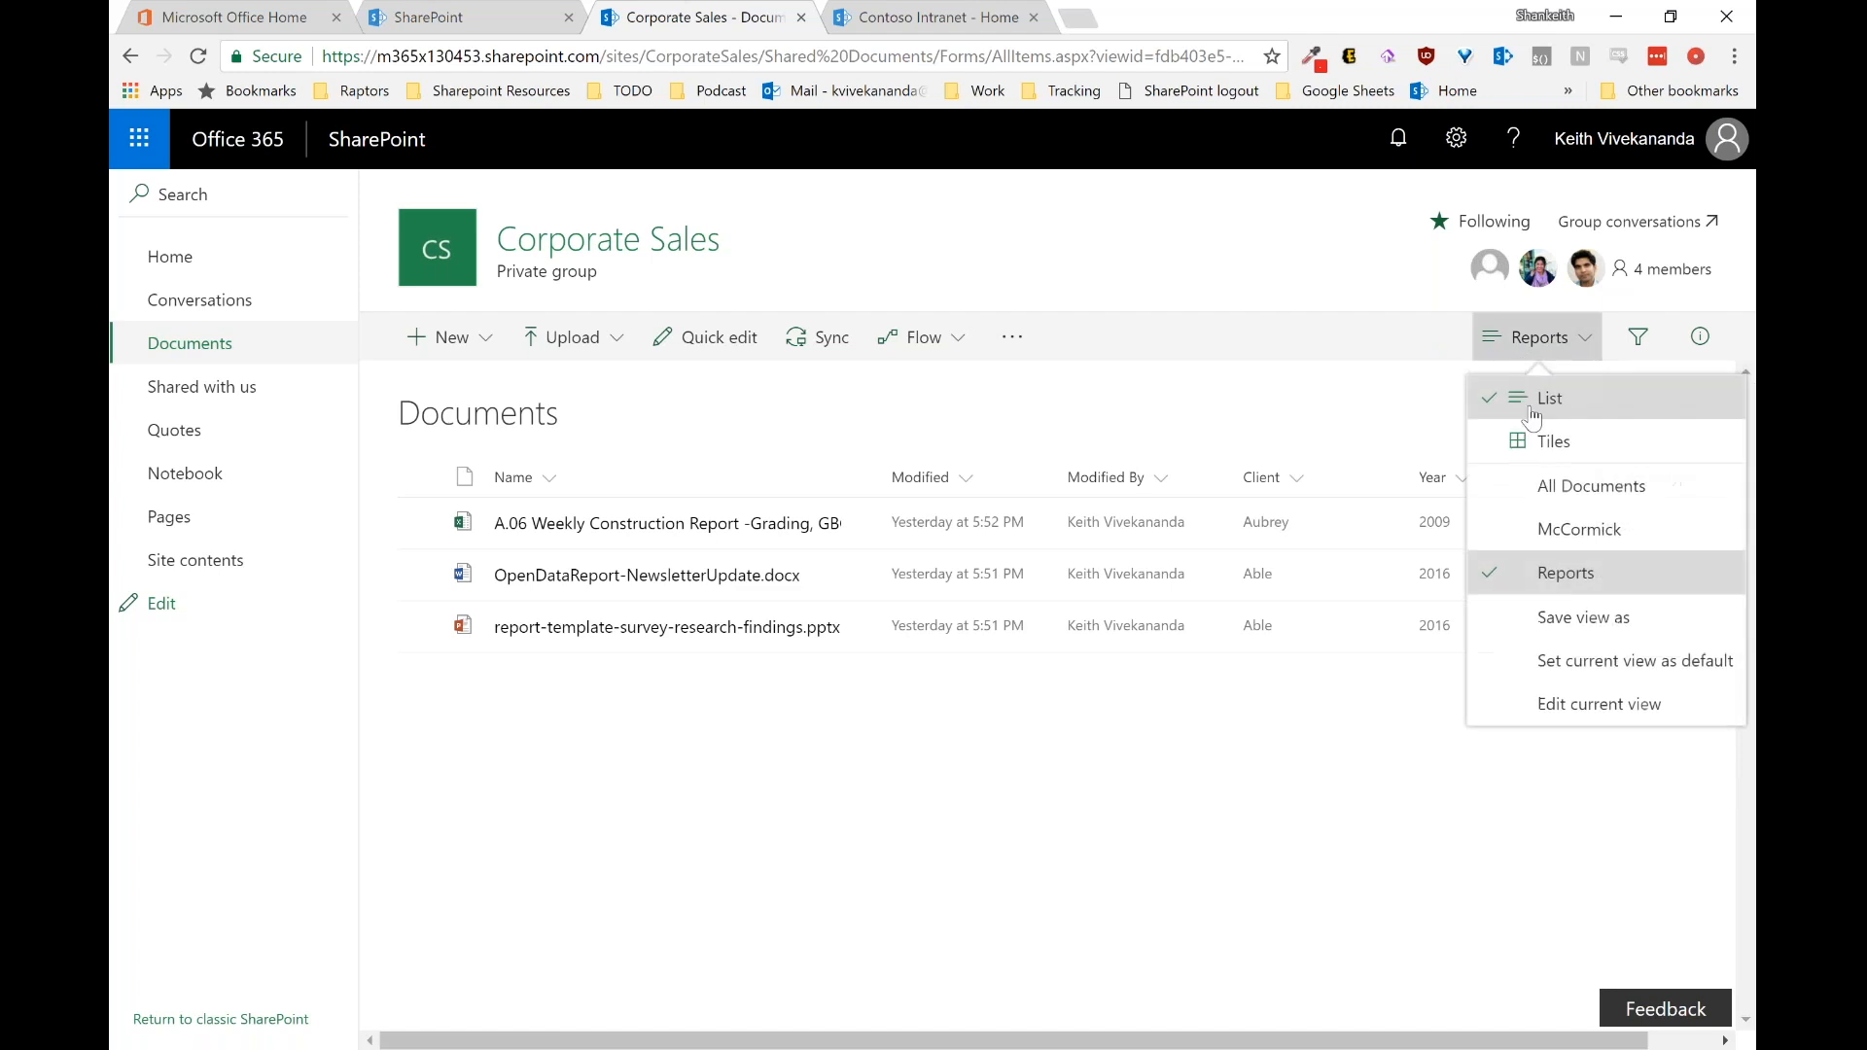
click(1576, 491)
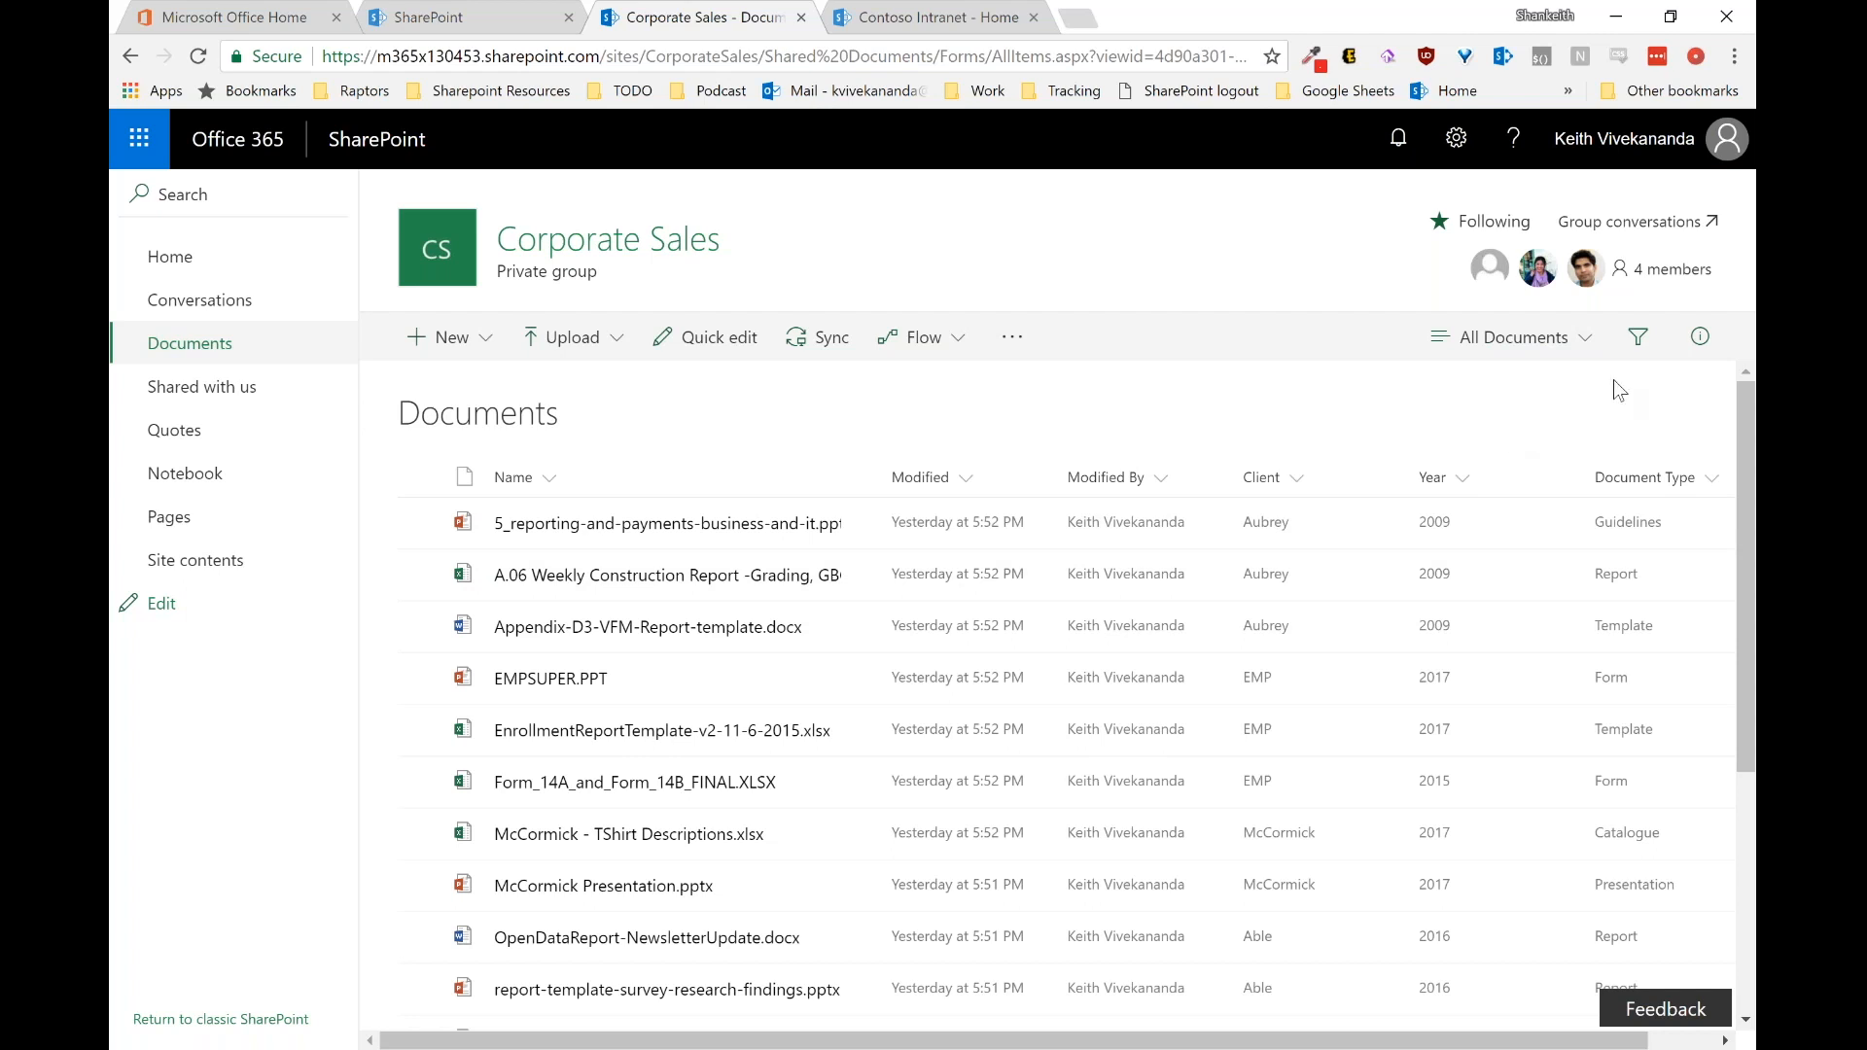
click(1641, 341)
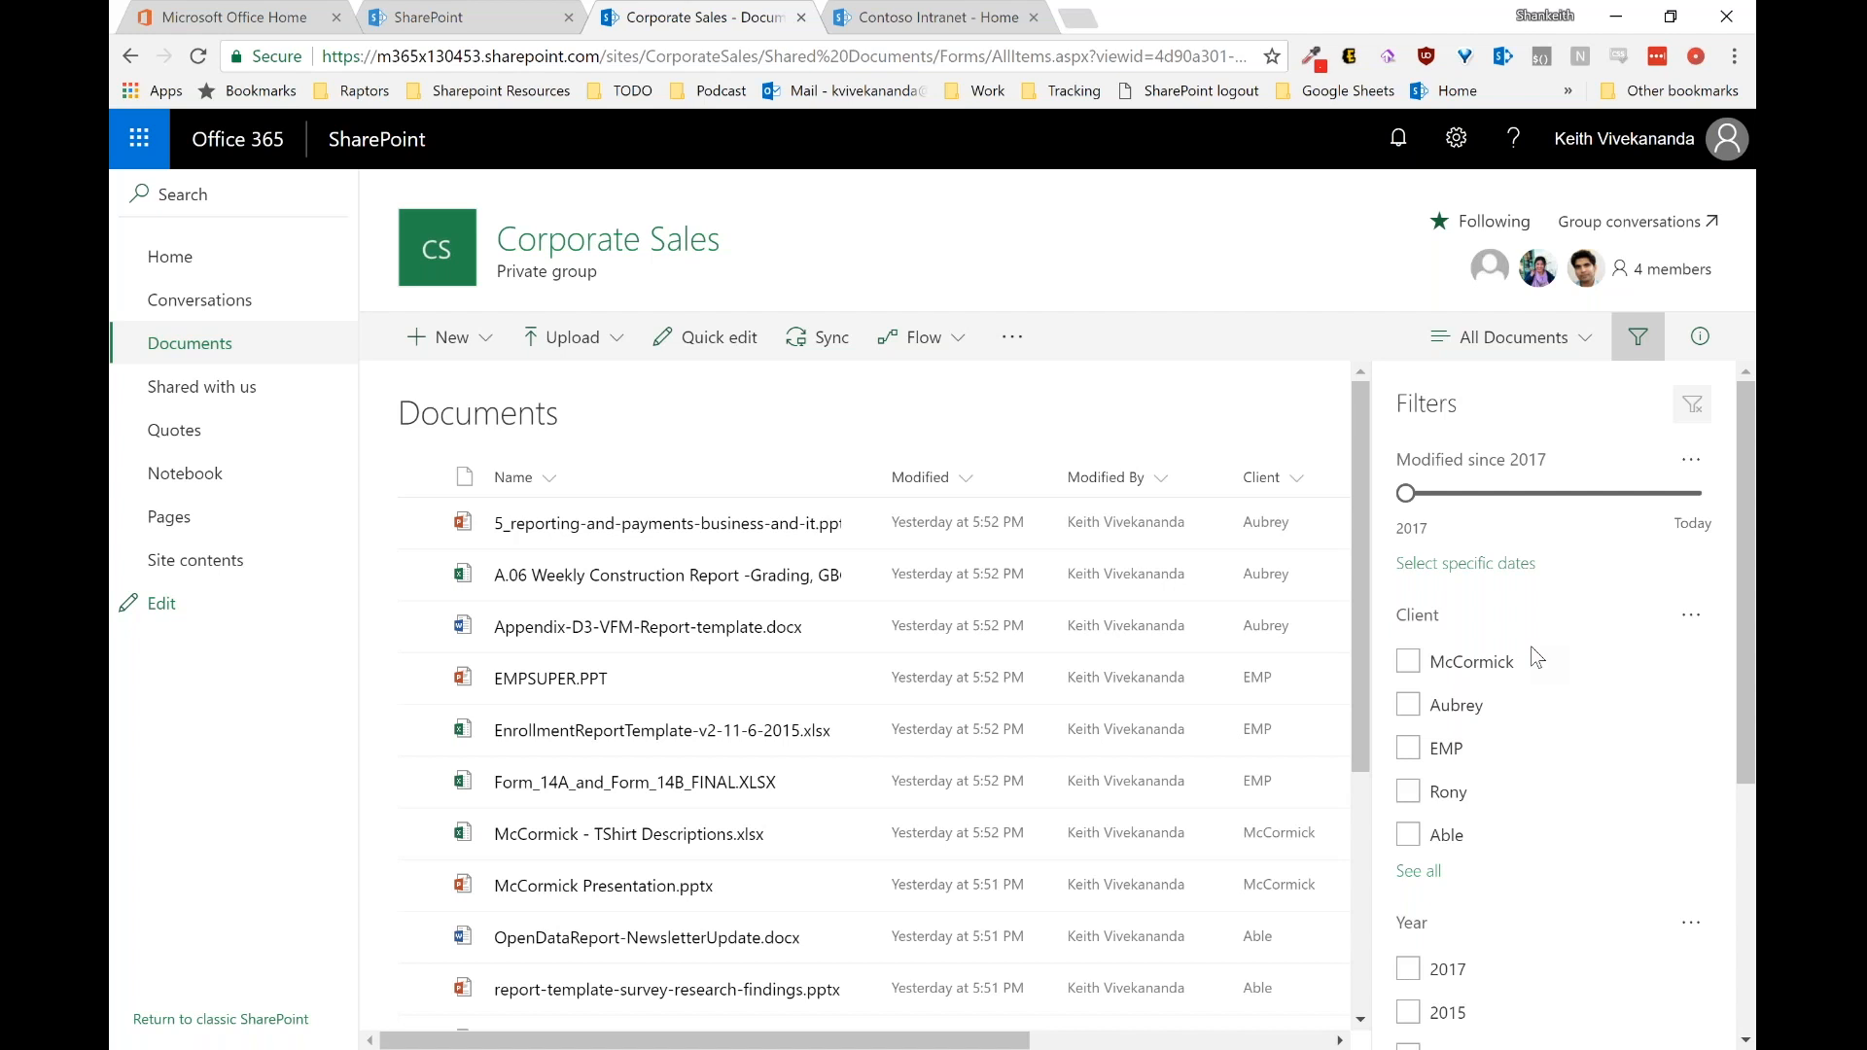
Step: Filter the library by Year 2017, Client McCormick and Document Type Template
scroll(1536, 657, down, 3)
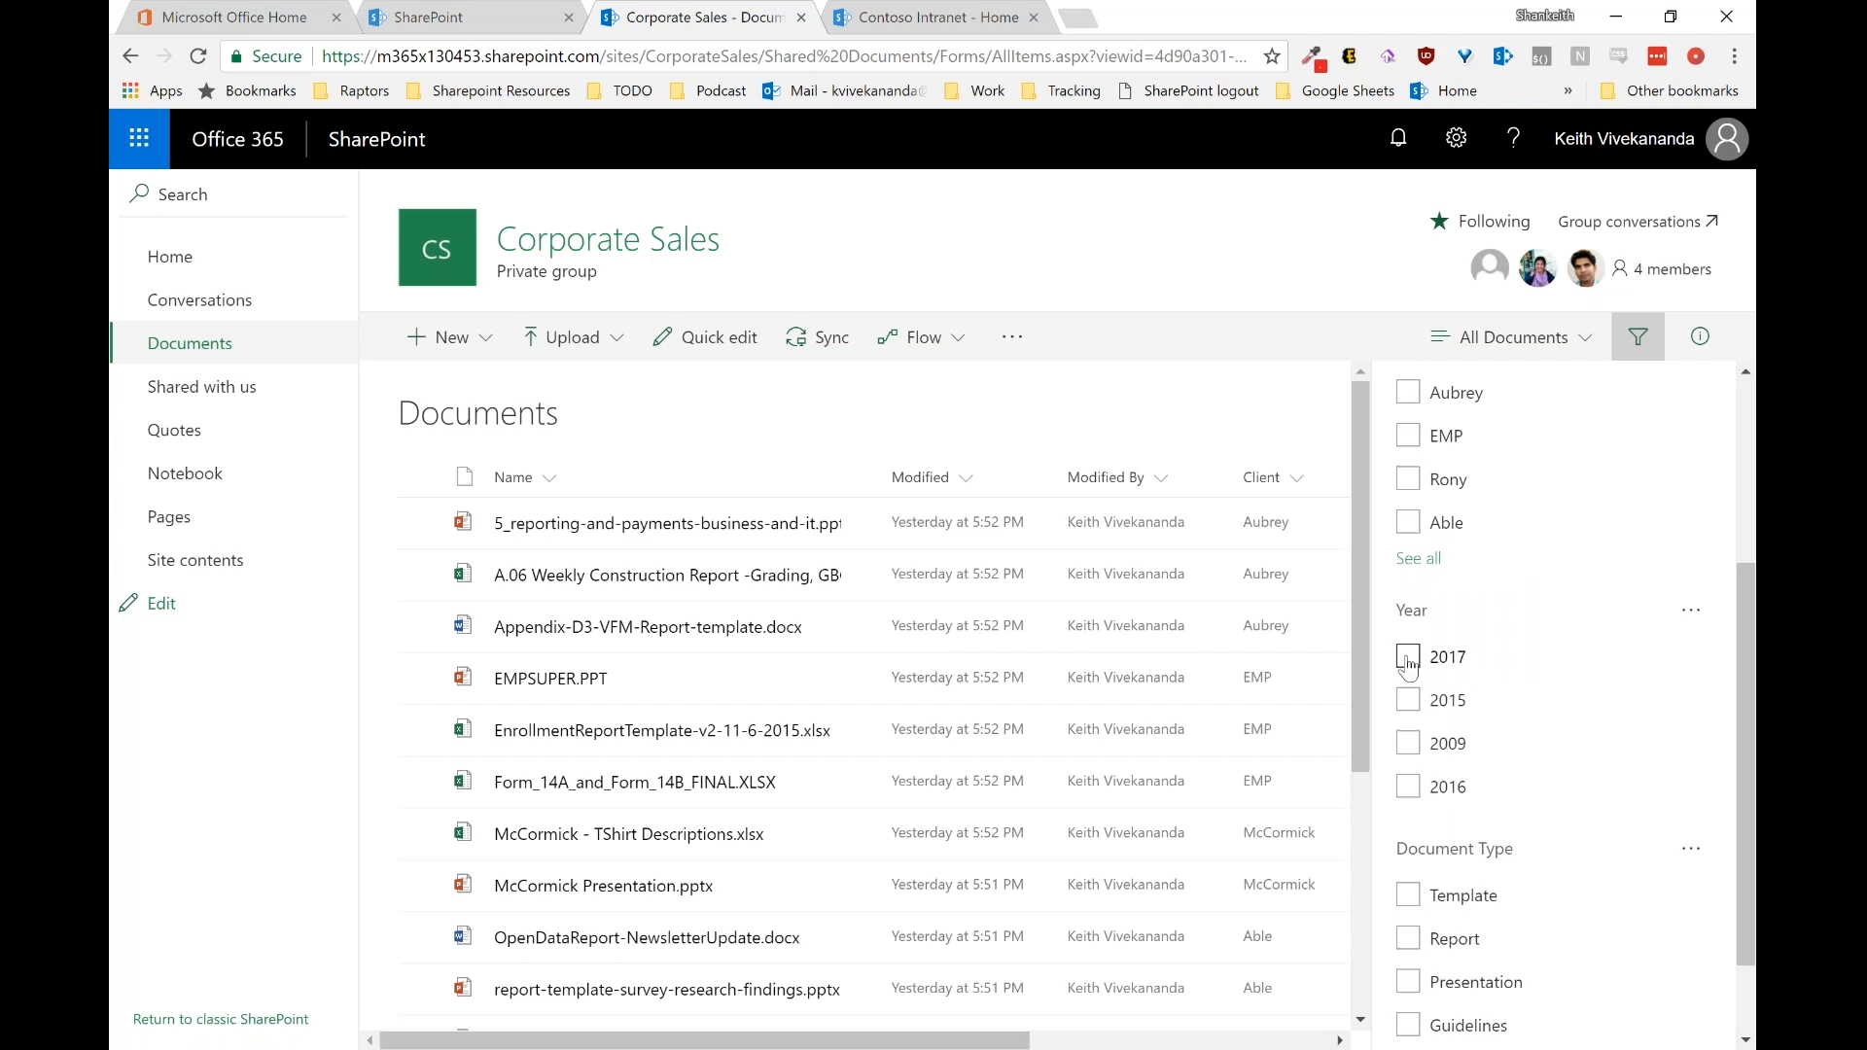
click(1407, 658)
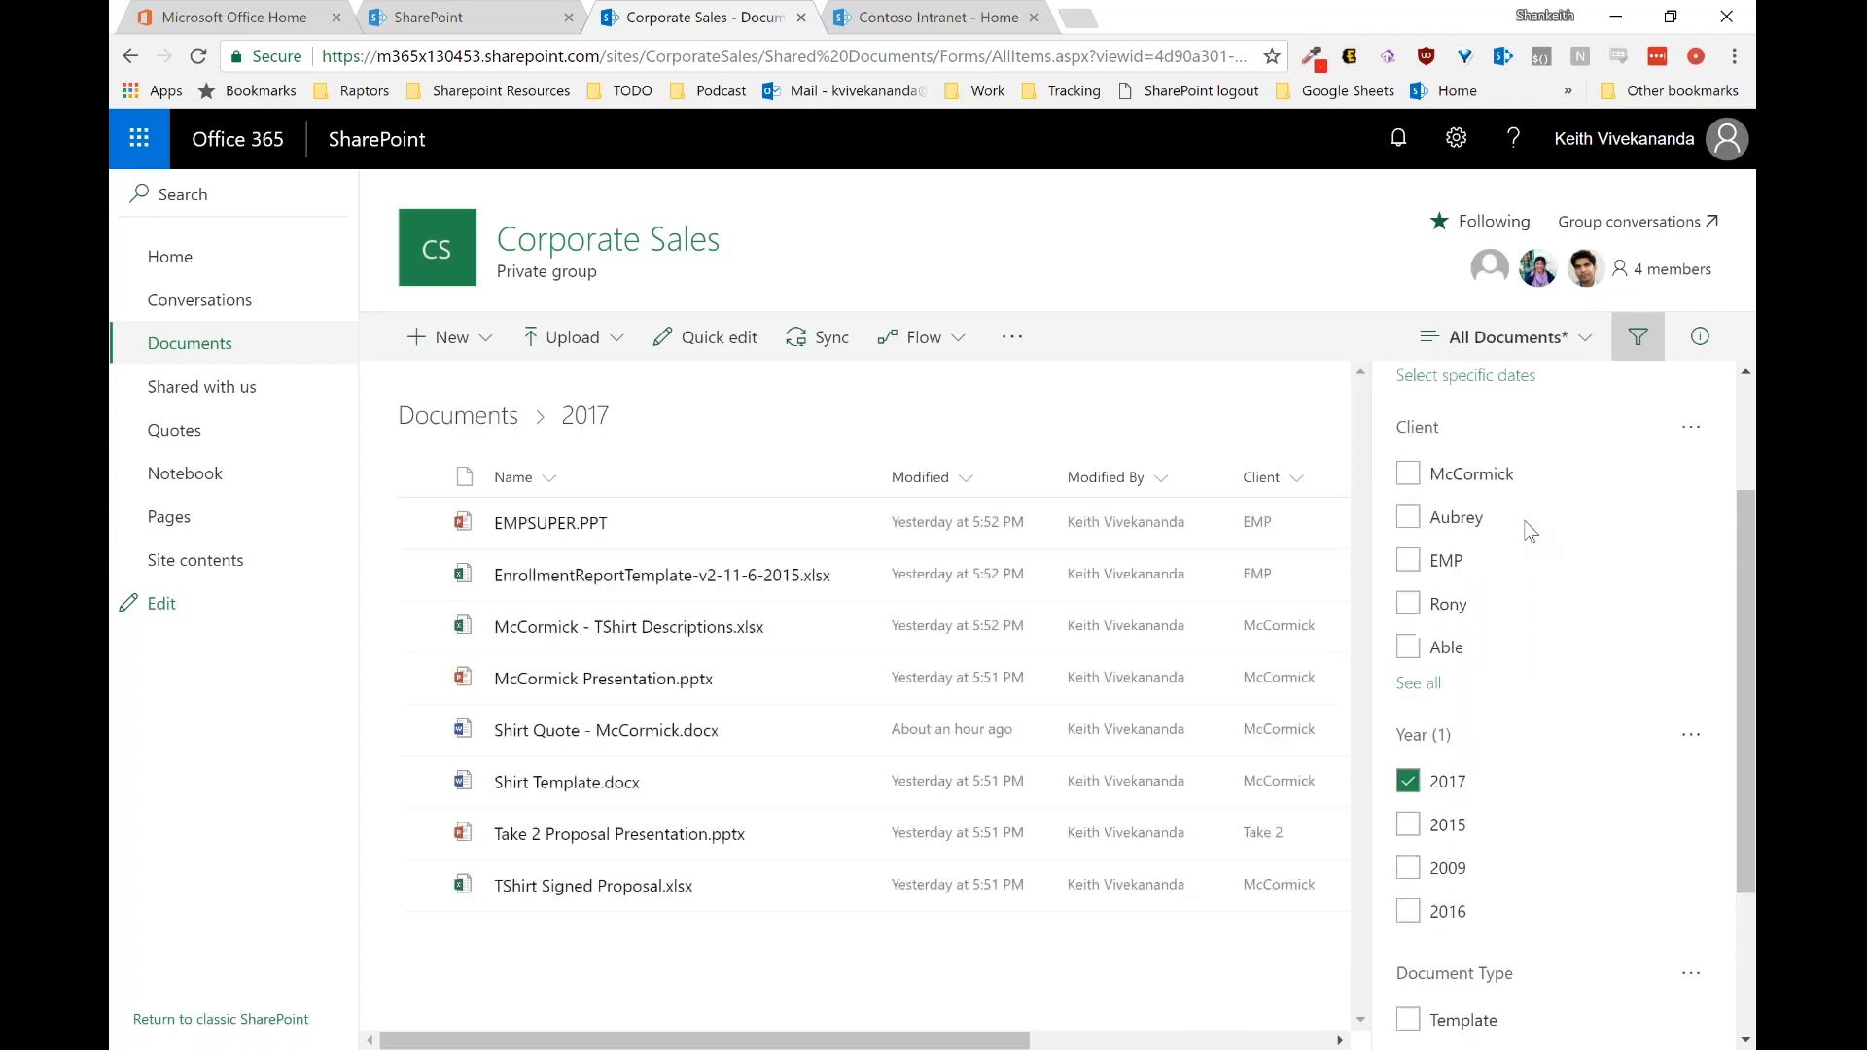
click(1408, 536)
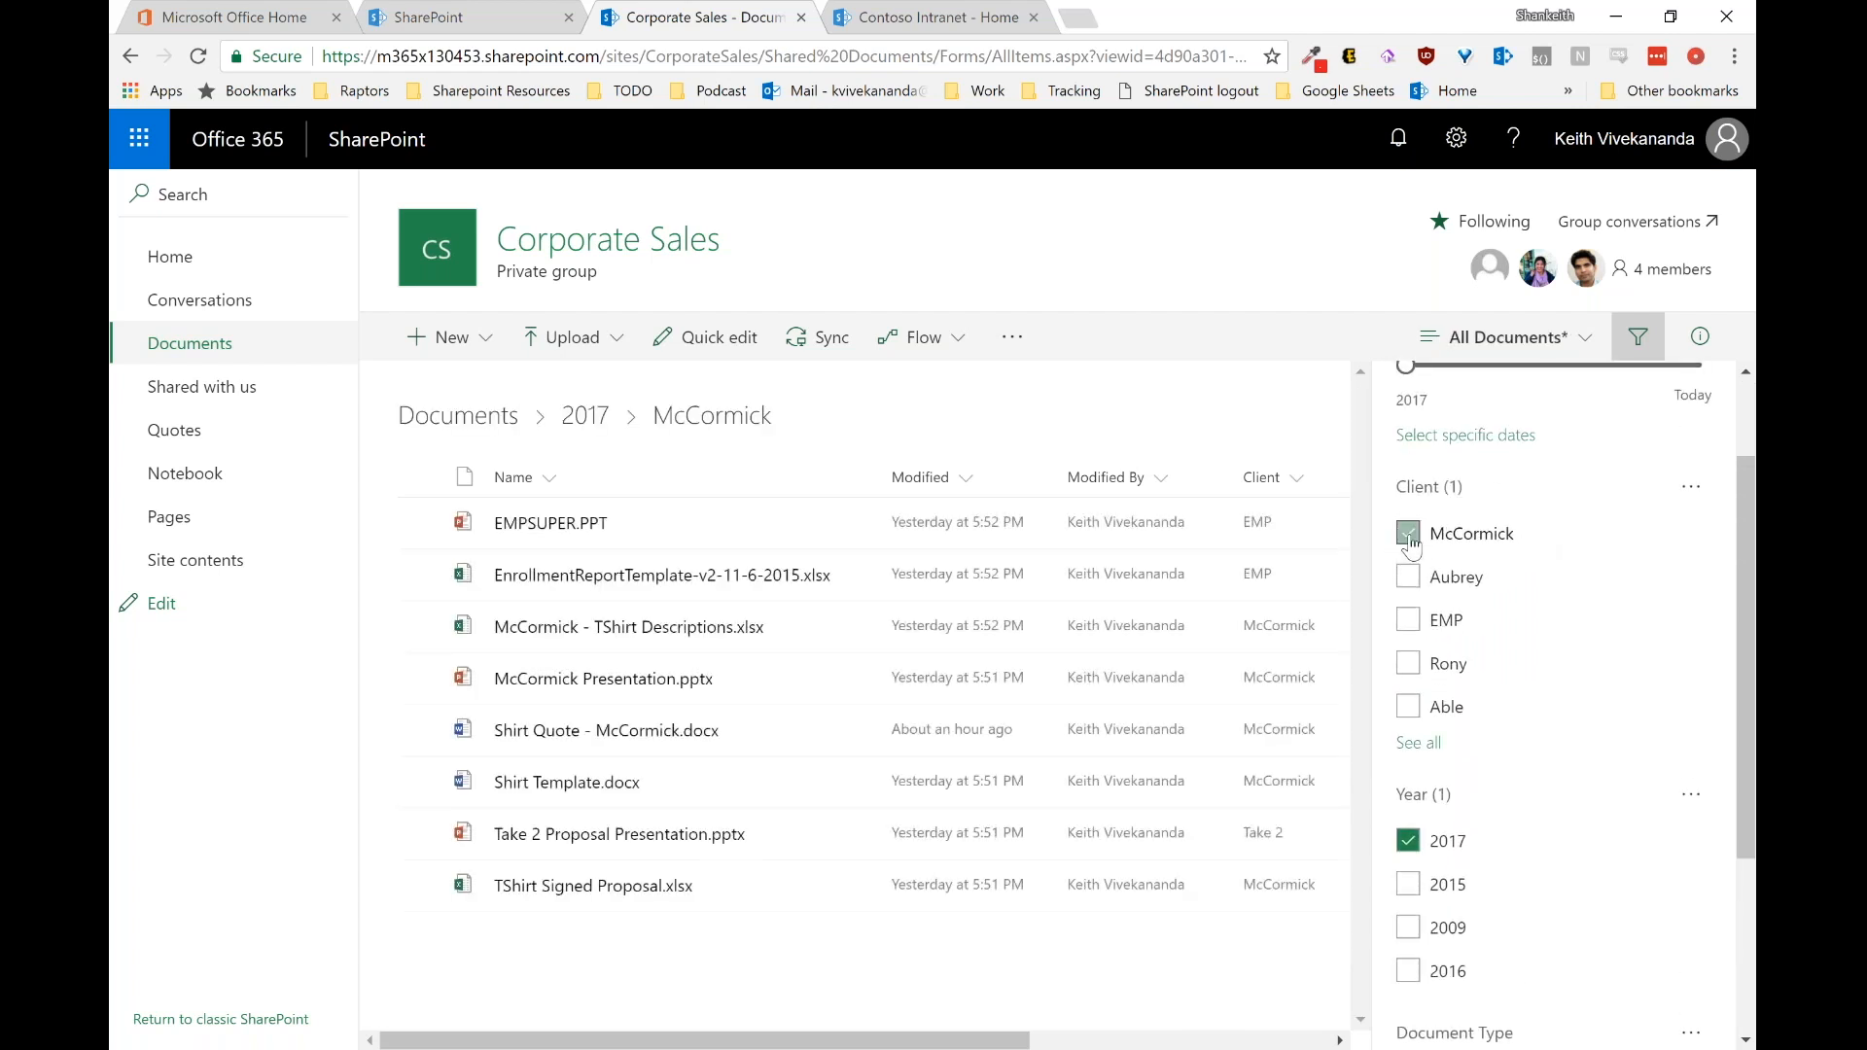
scroll(1577, 642, down, 3)
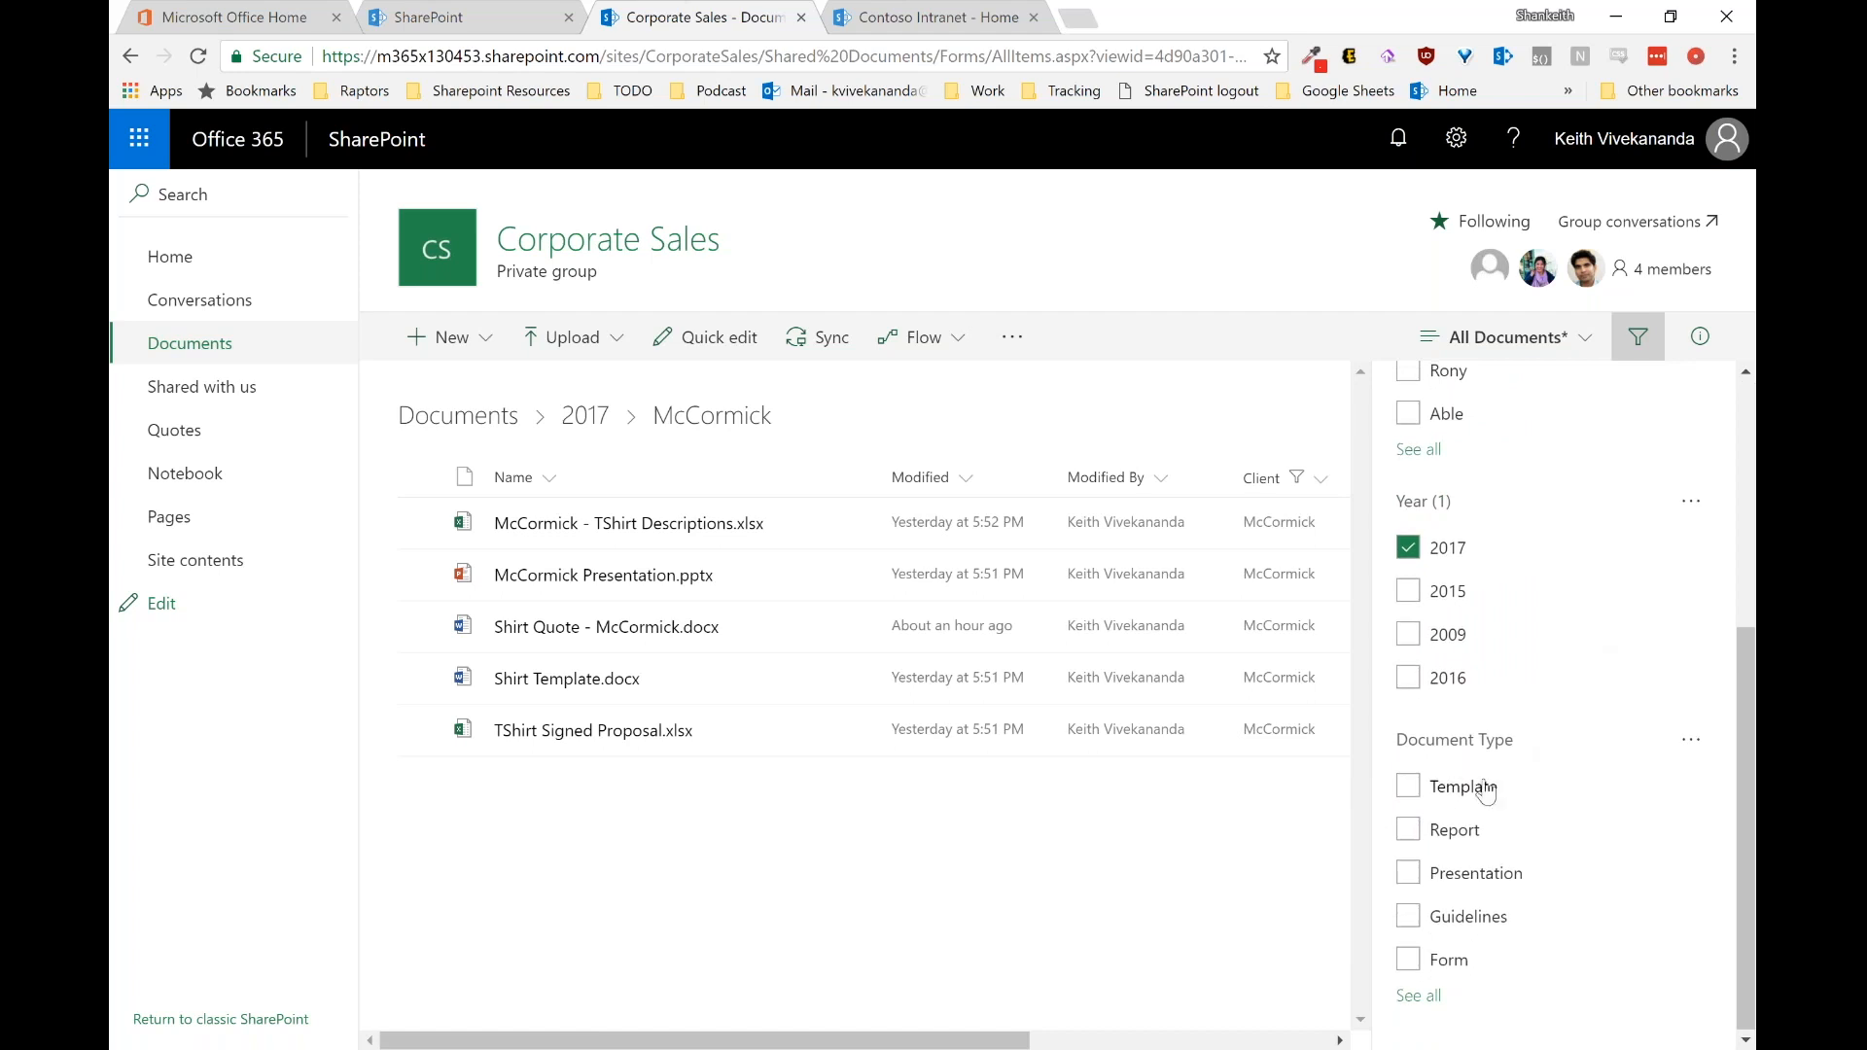
click(1486, 793)
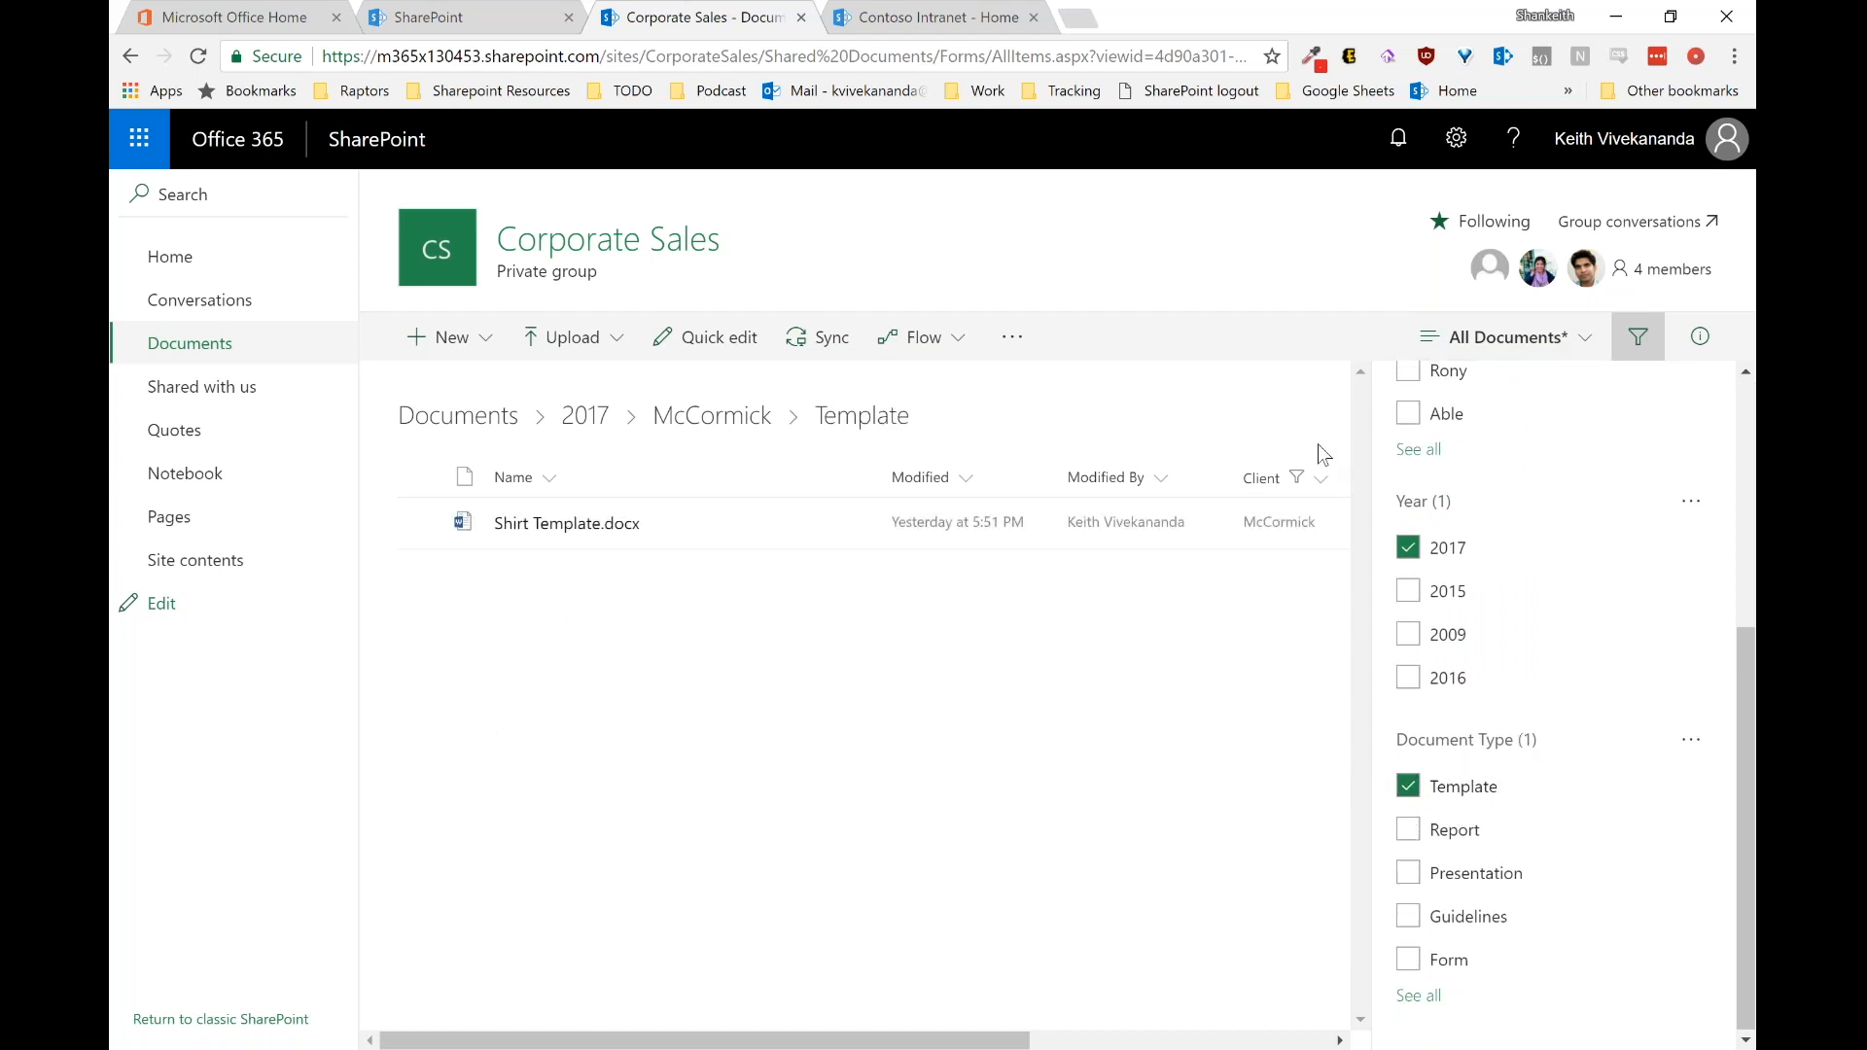
Step: Reselect the All Documents view to clear every filter, then hide the Filters pane
click(1639, 352)
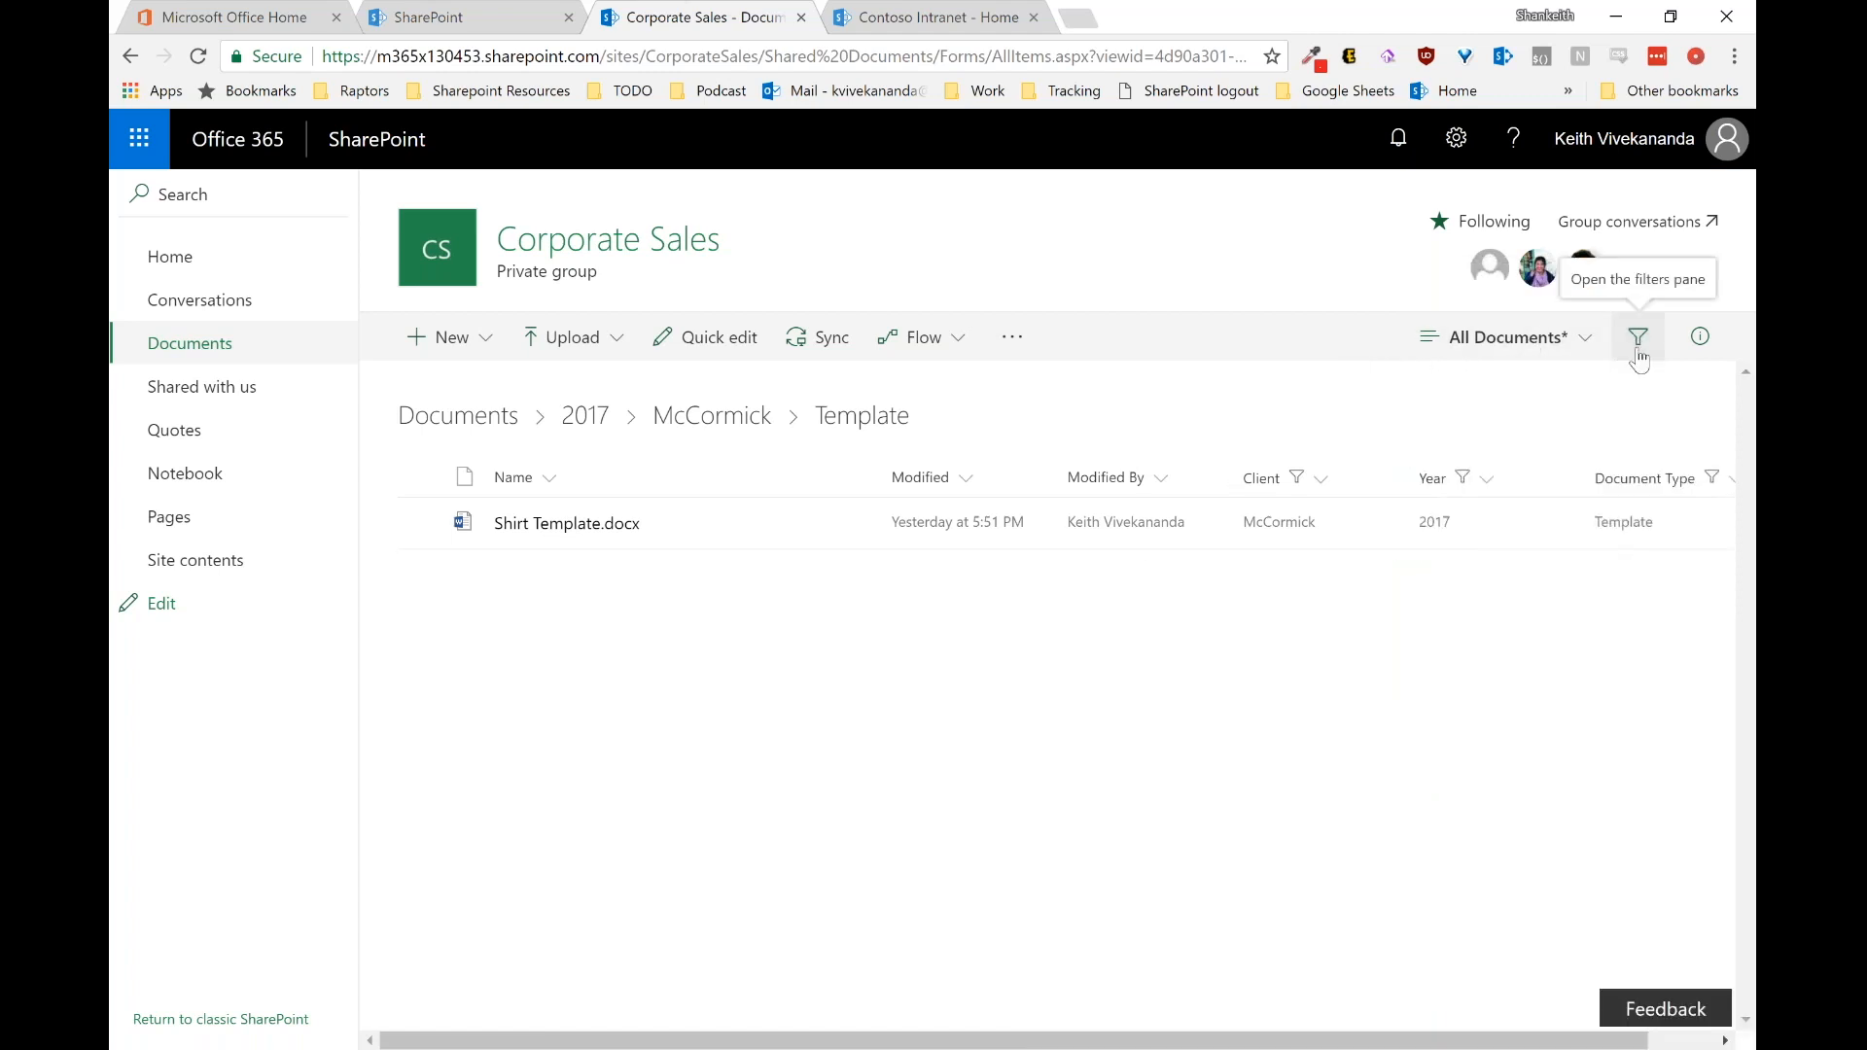
click(1639, 350)
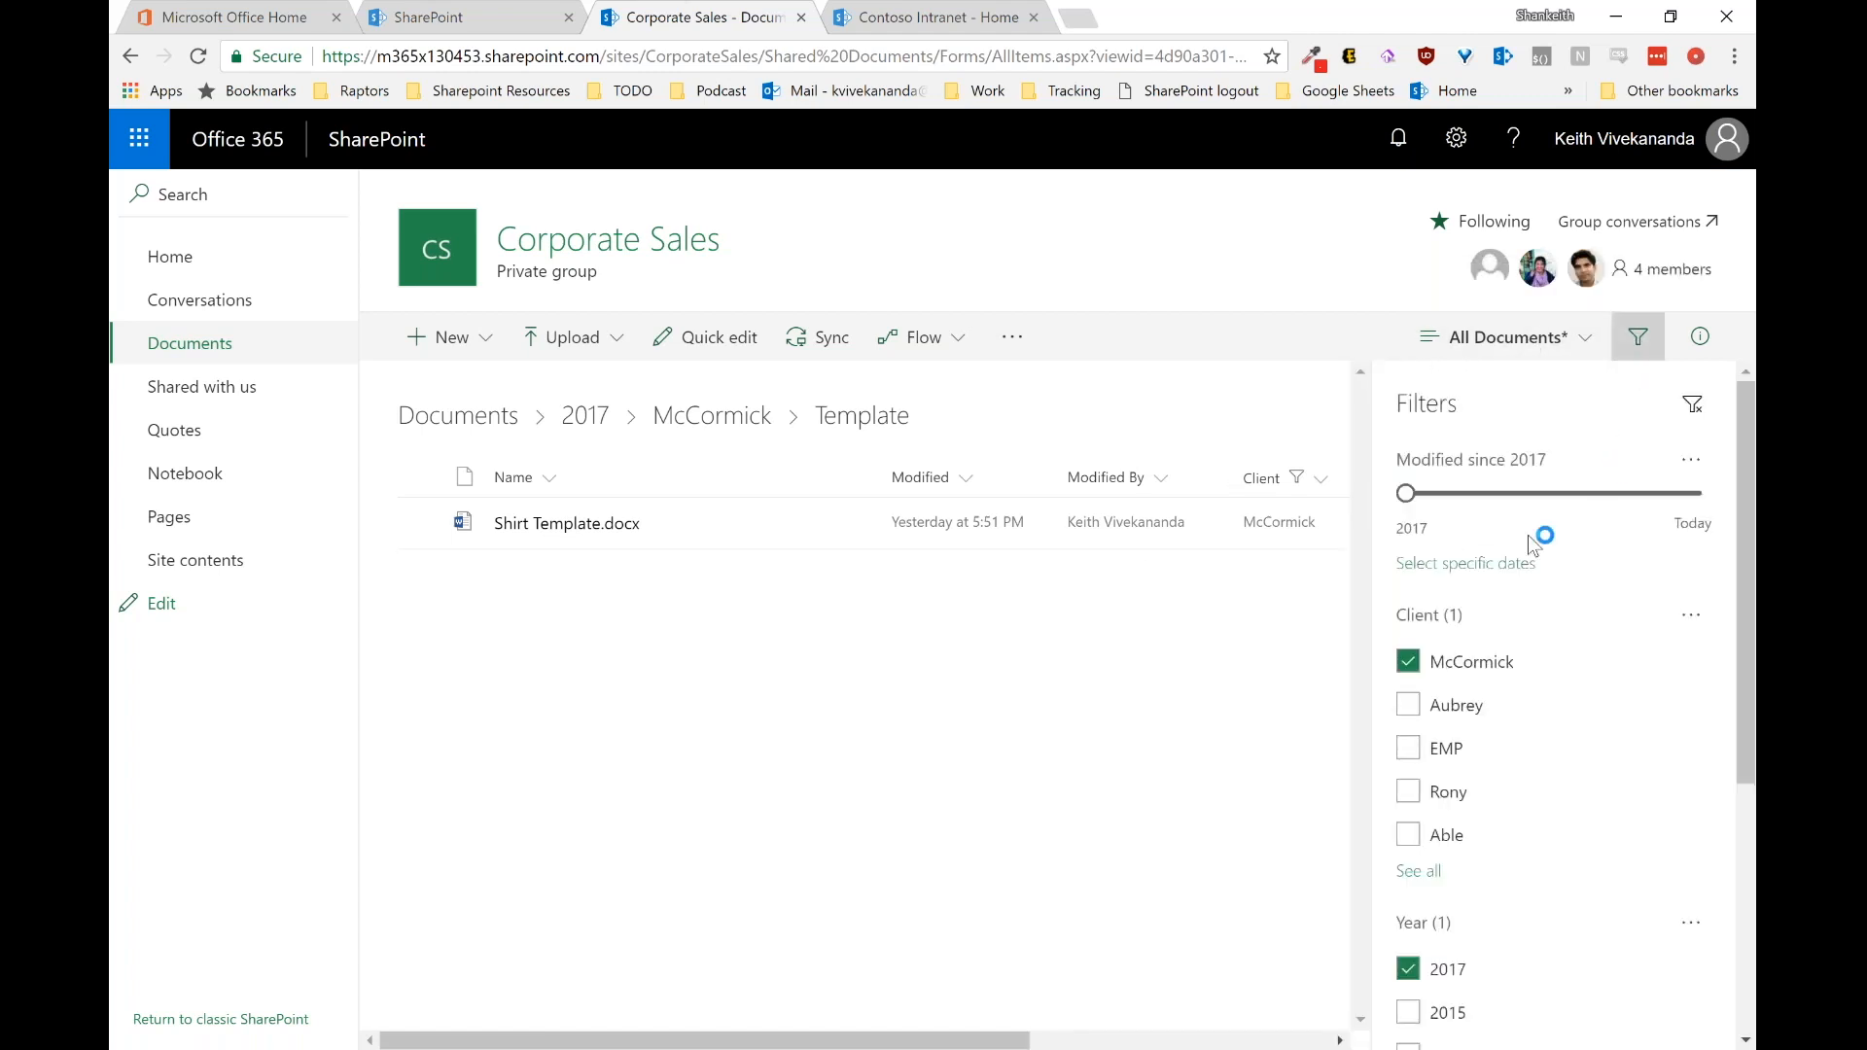
scroll(1410, 700, down, 4)
scroll(1420, 685, up, 5)
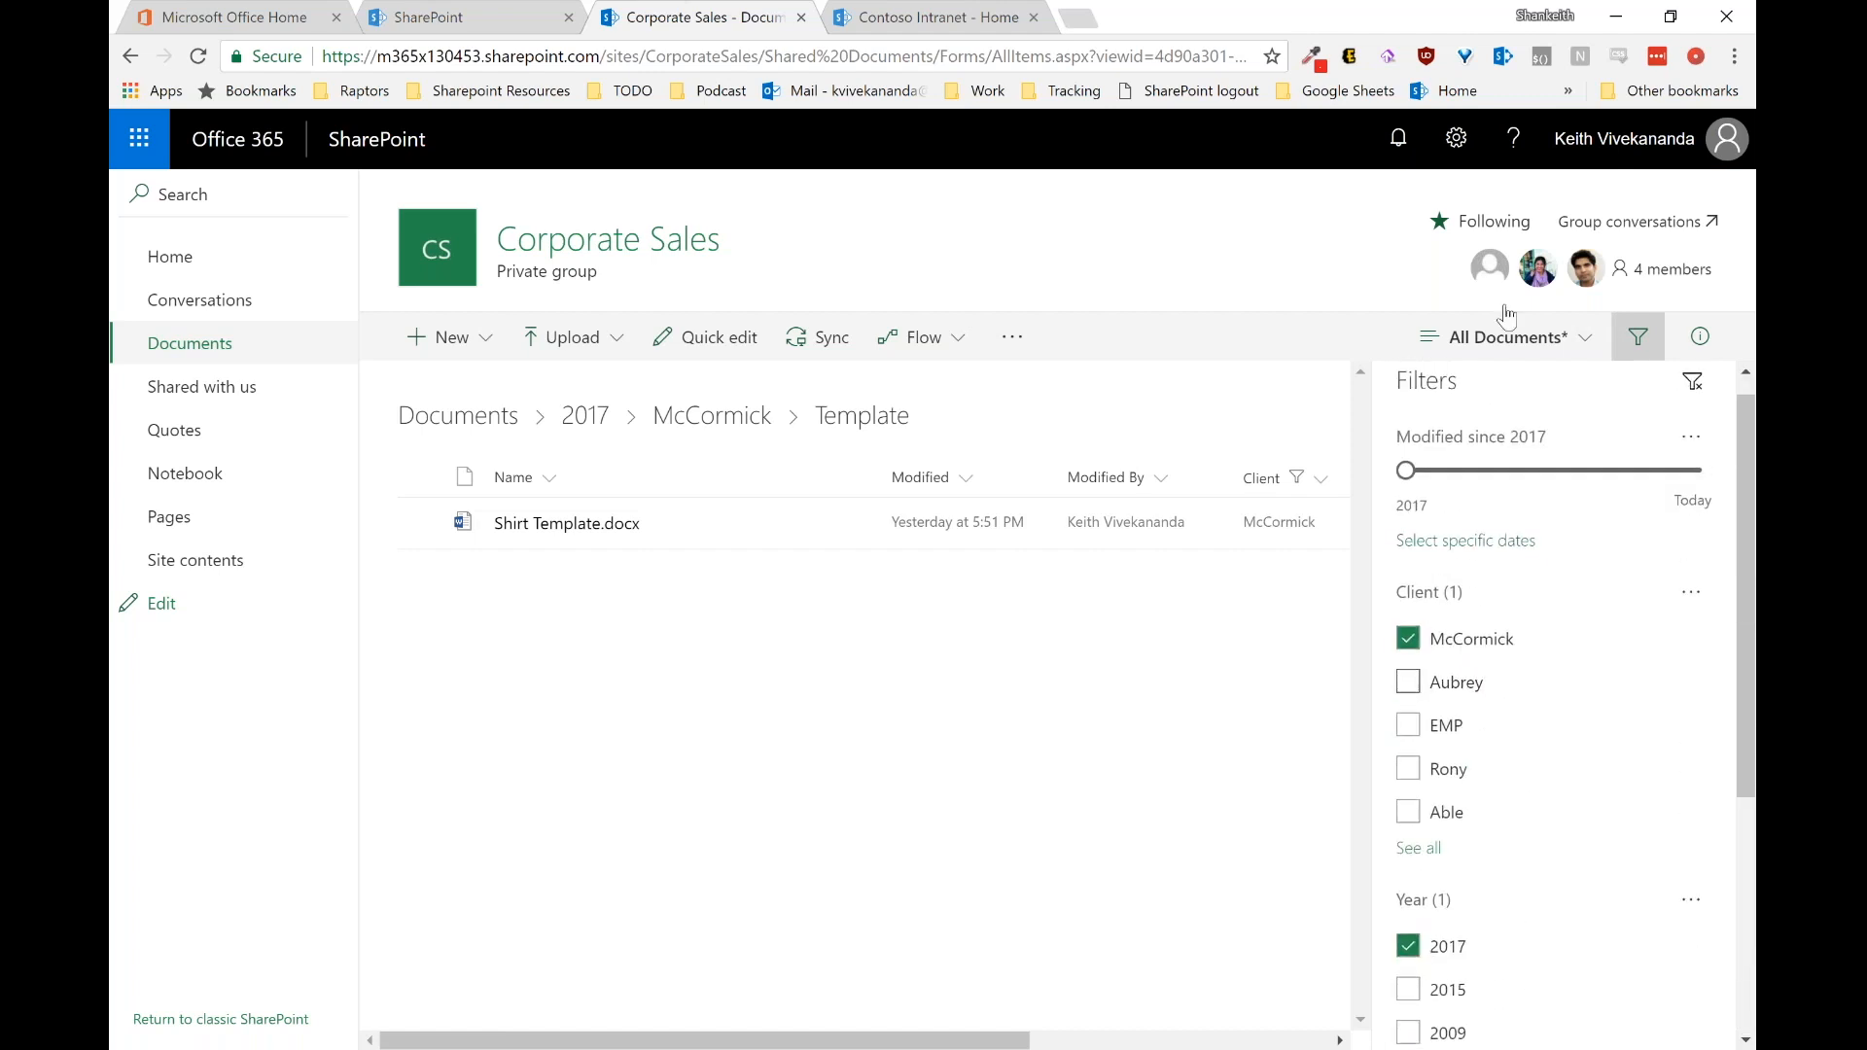
click(1507, 336)
click(1512, 483)
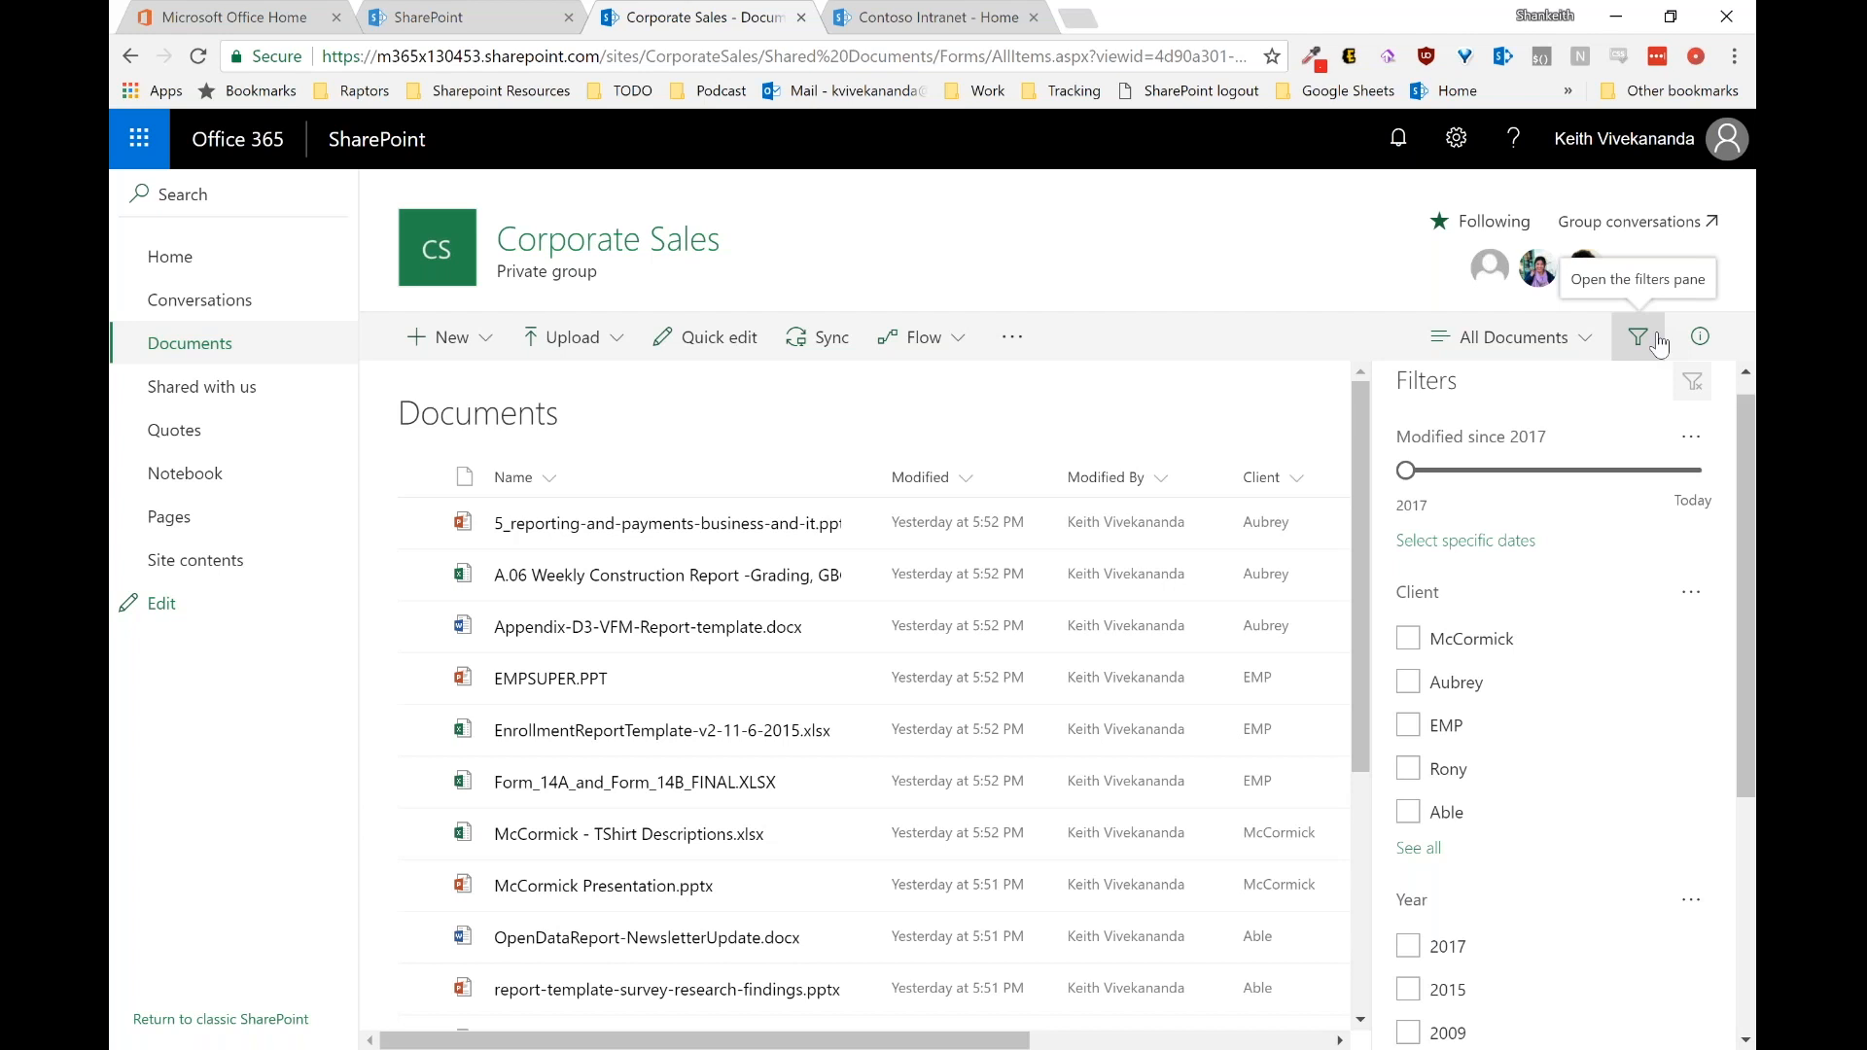
click(1659, 344)
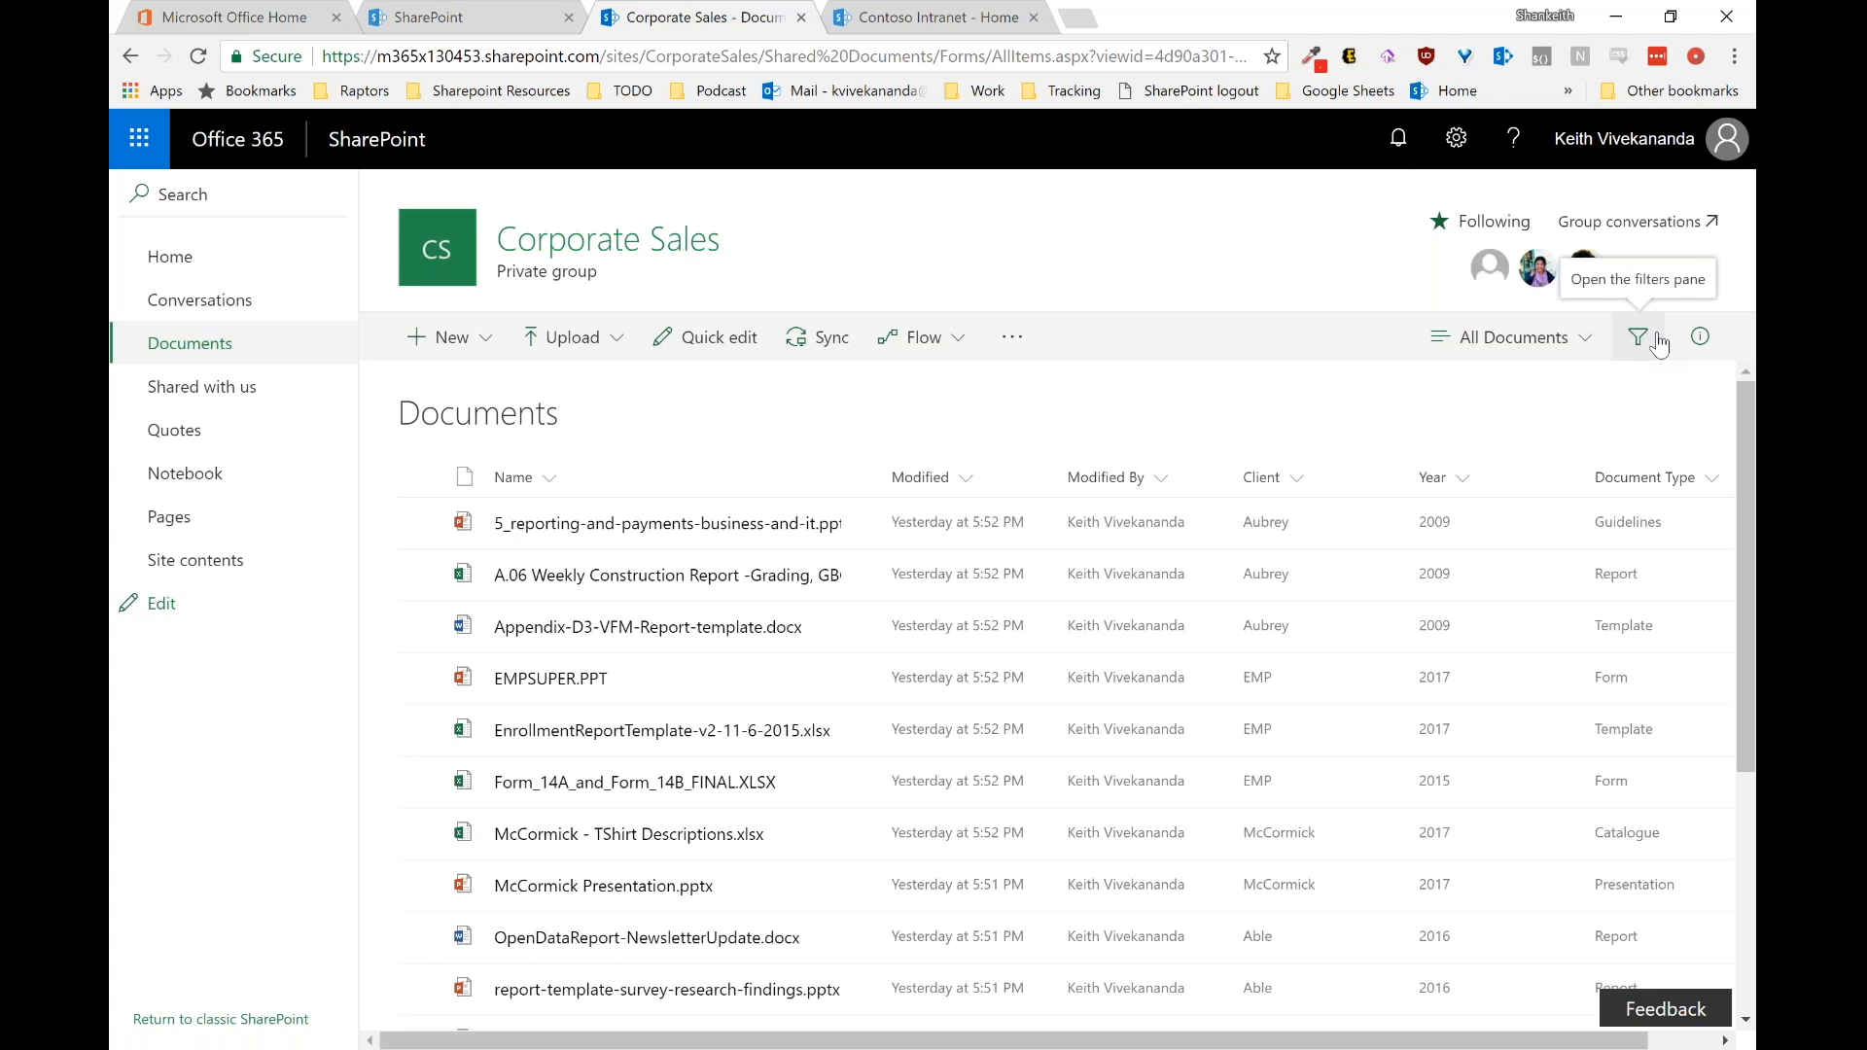
Step: Switch to the McCormick view and open Shirt Quote - McCormick.docx in Word Online
click(1522, 337)
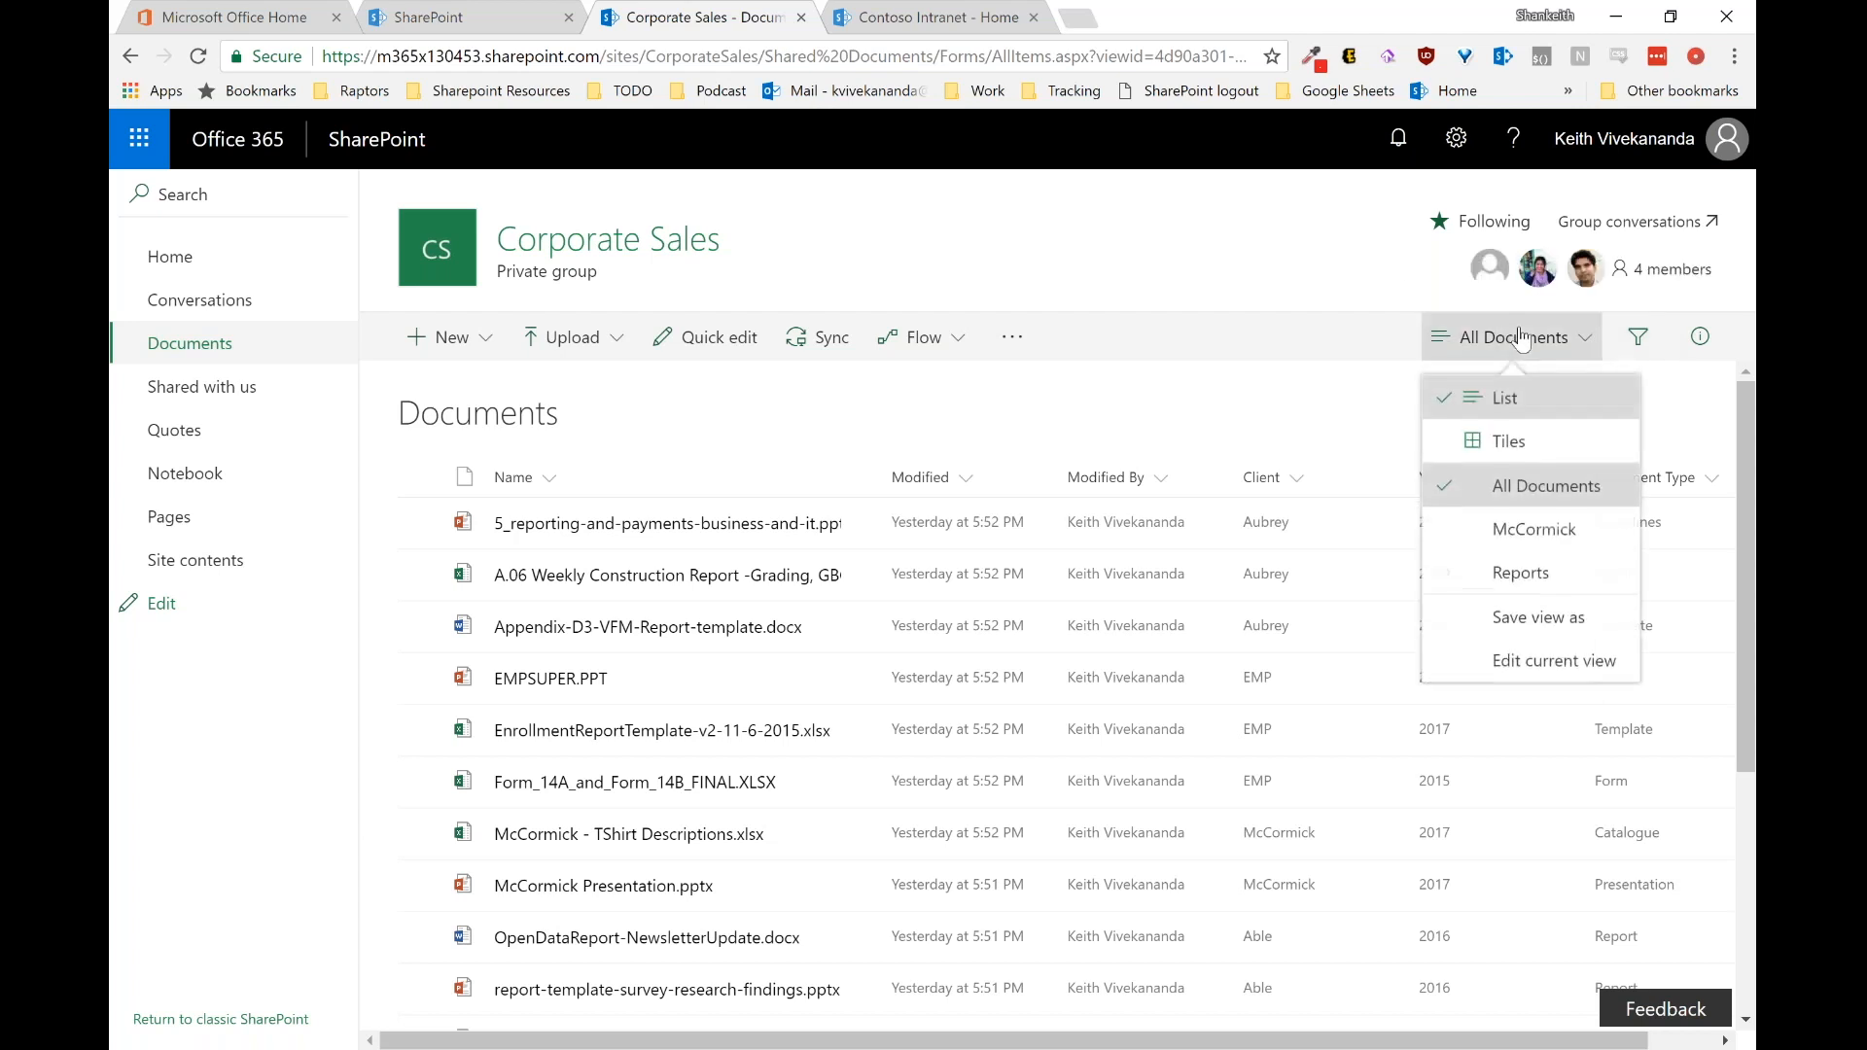
click(1520, 533)
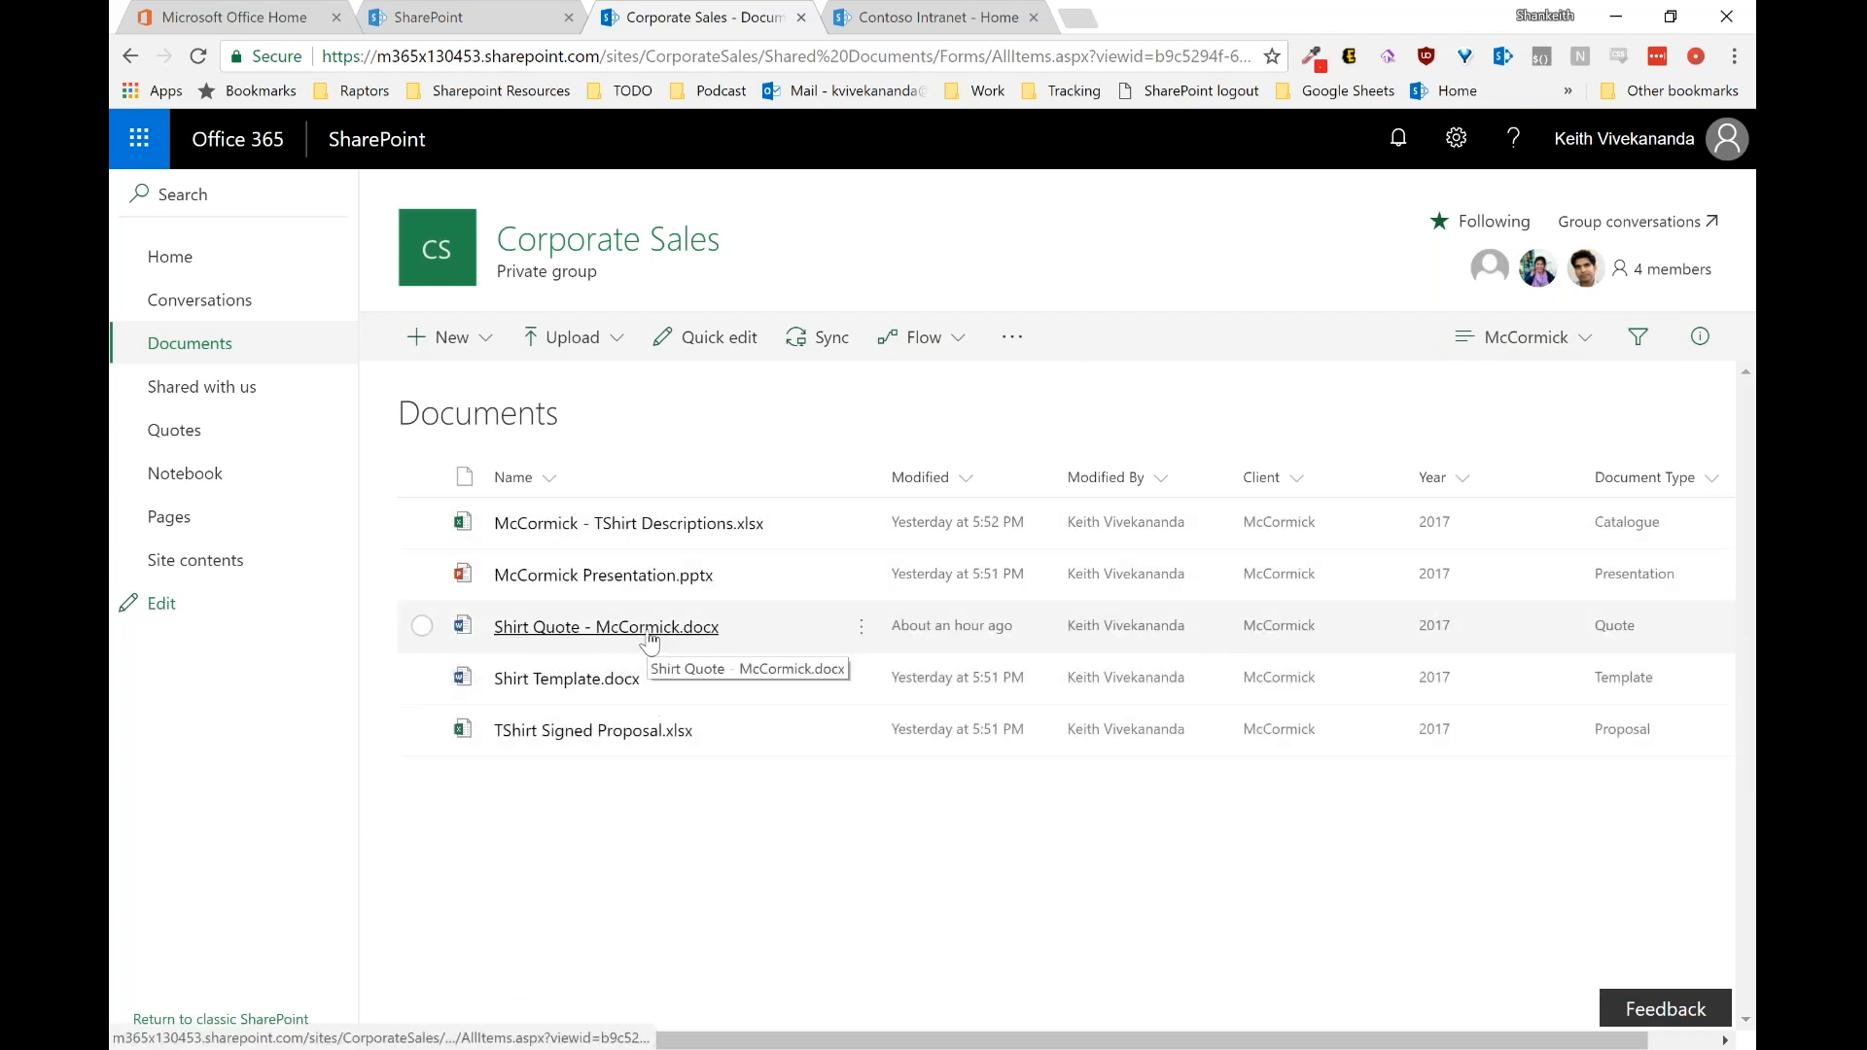
click(753, 628)
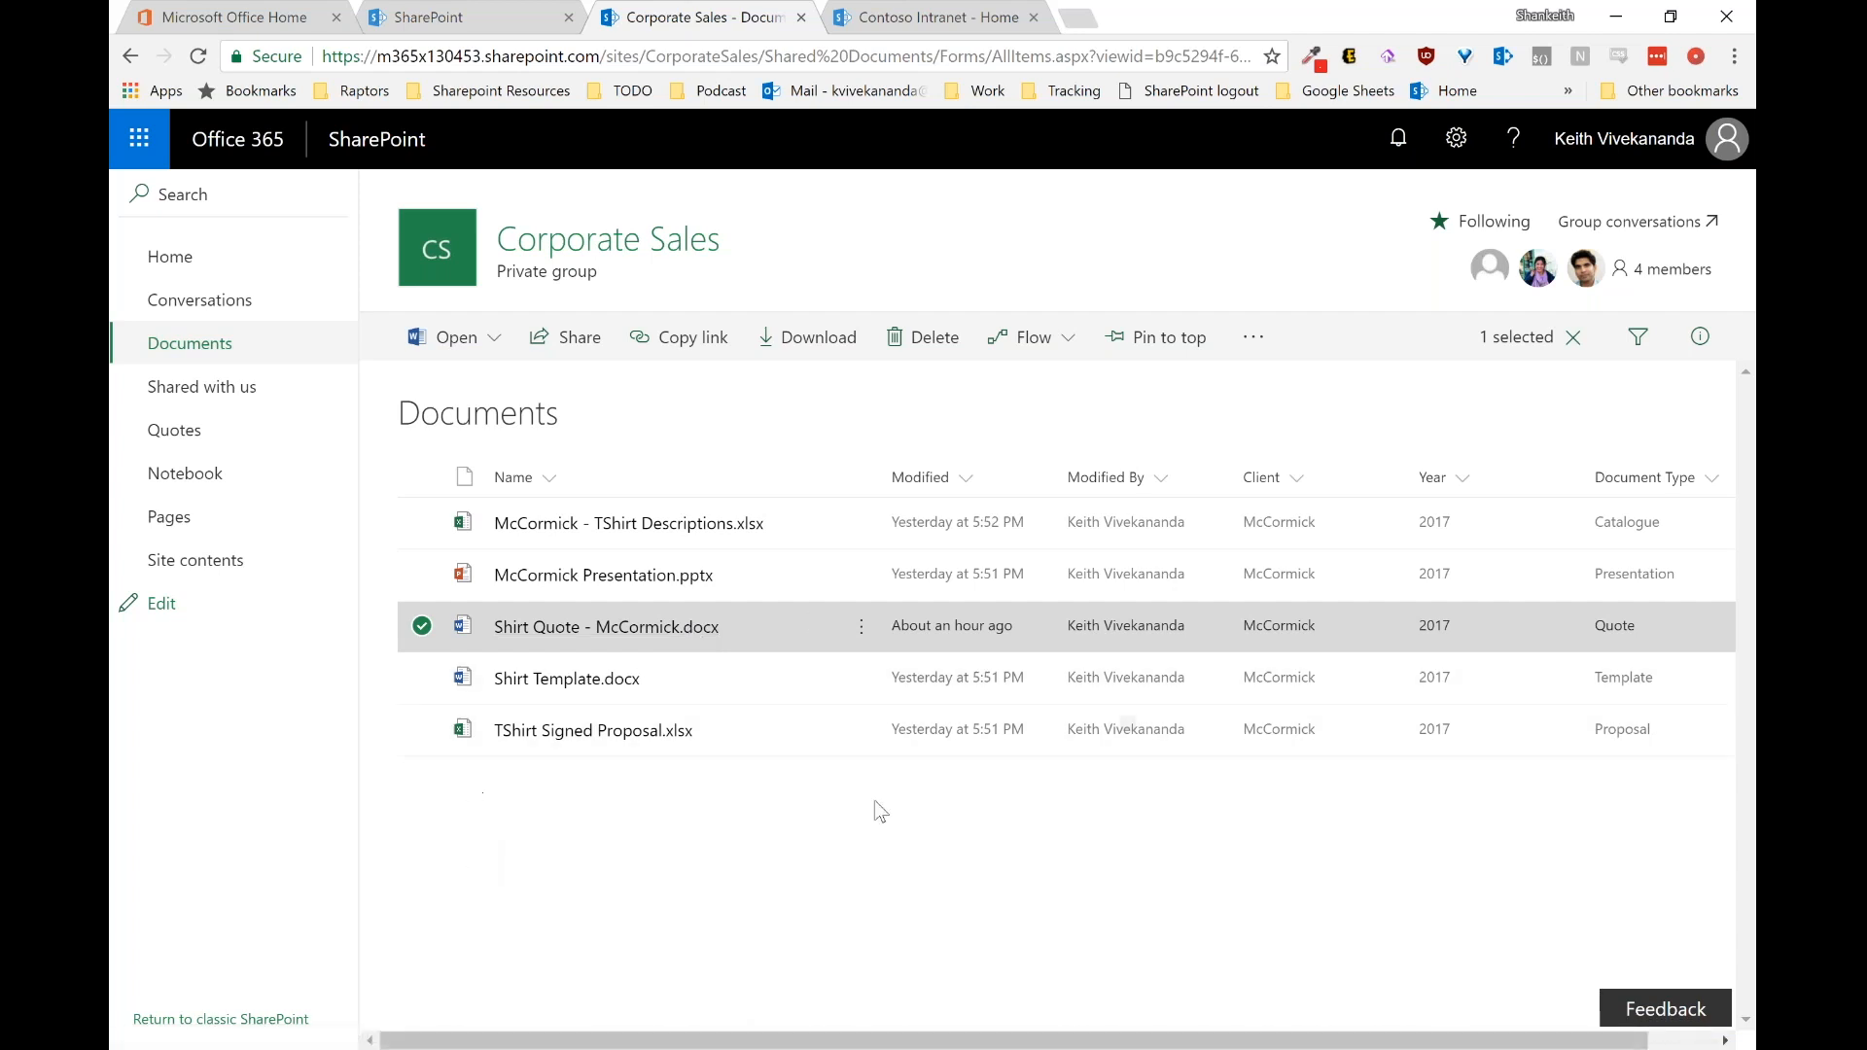
click(830, 878)
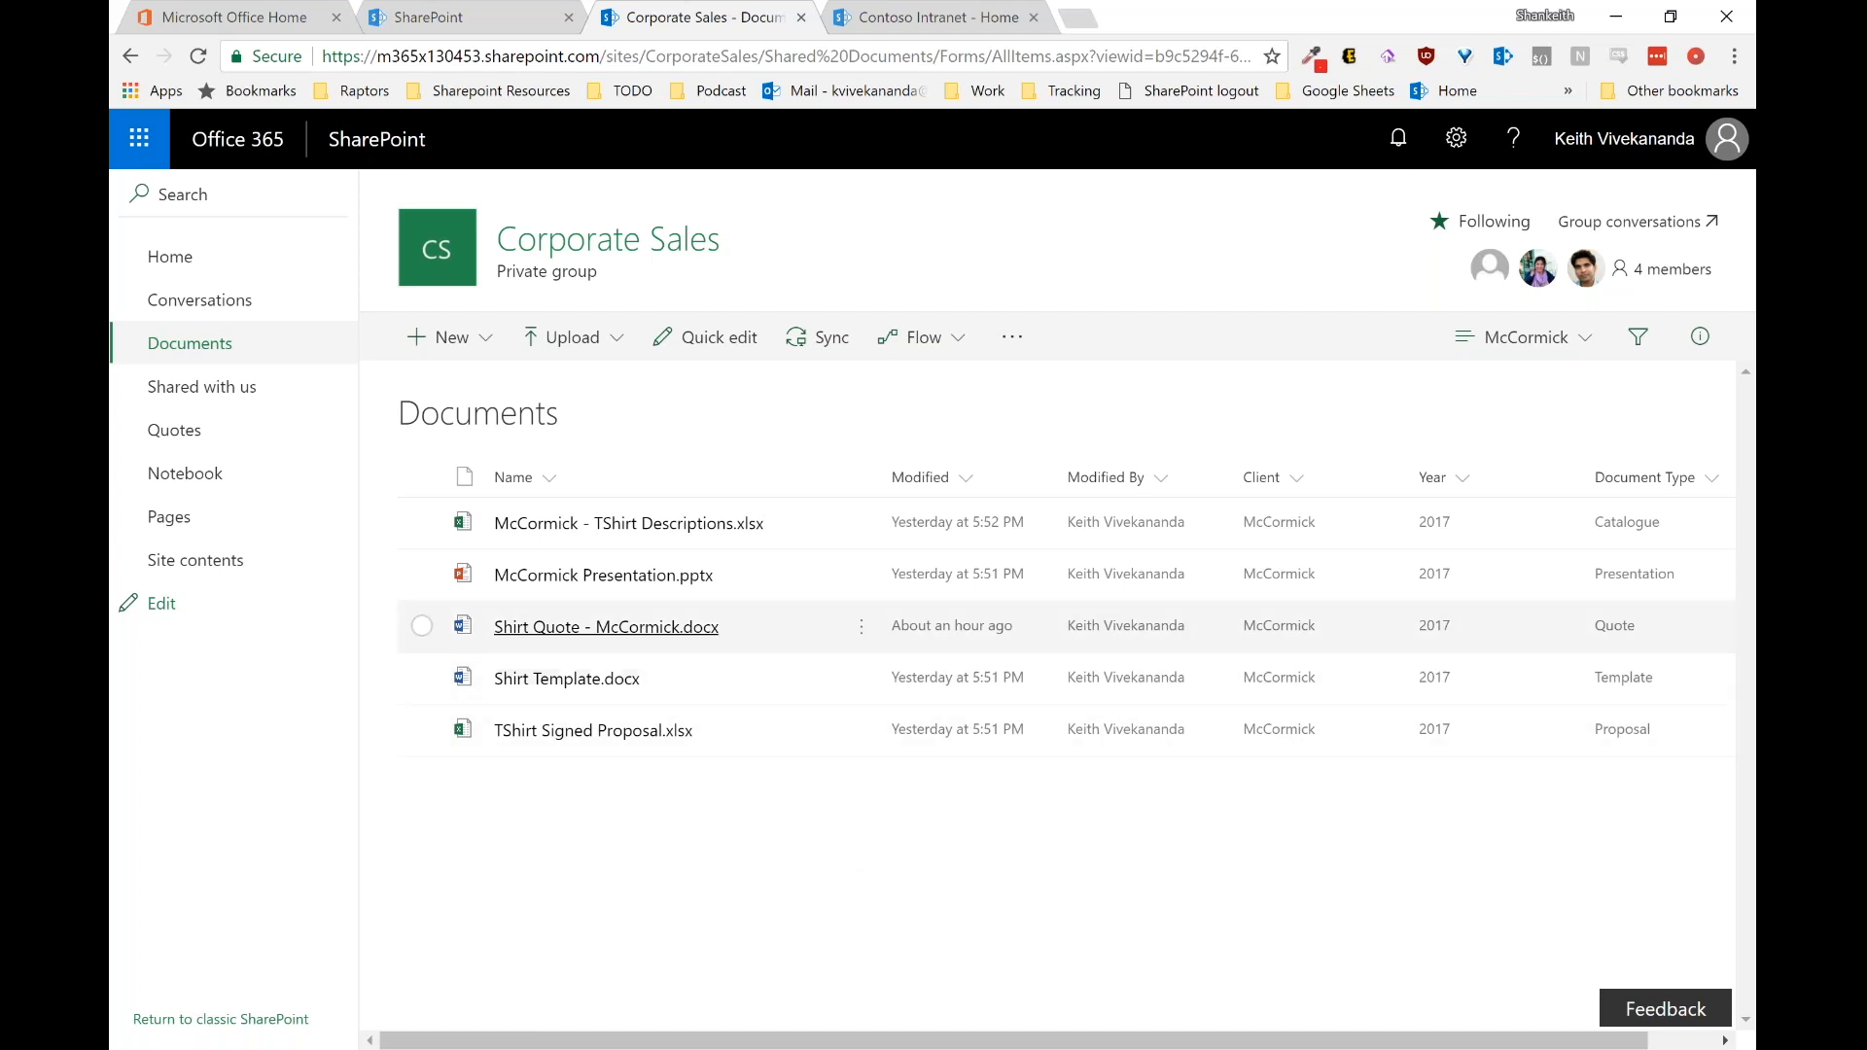
click(702, 630)
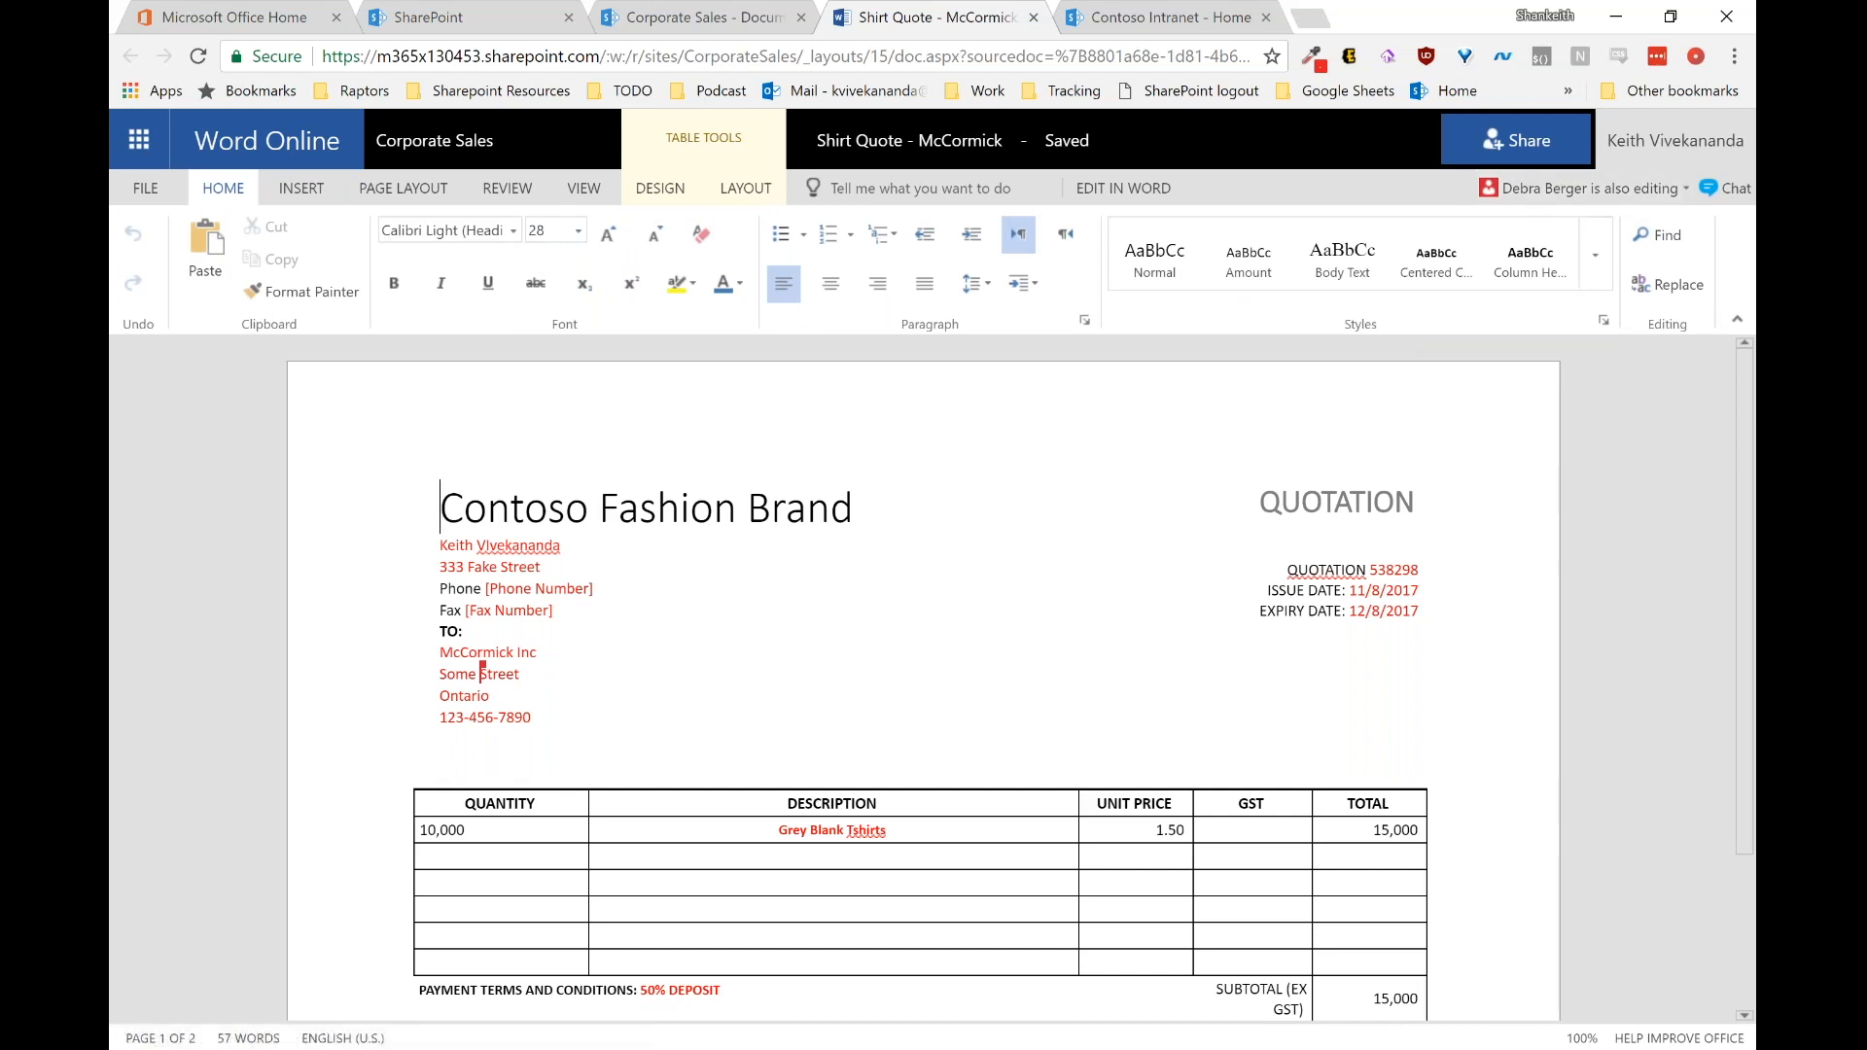
Step: Check the co-author's cursor marker in the loaded quote to see who is editing
mouse_move(480, 657)
Step: Replace the [Phone Number] placeholder in the sender details with the actual phone number
click(619, 585)
key(BackSpace)
key(BackSpace)
key(BackSpace)
key(BackSpace)
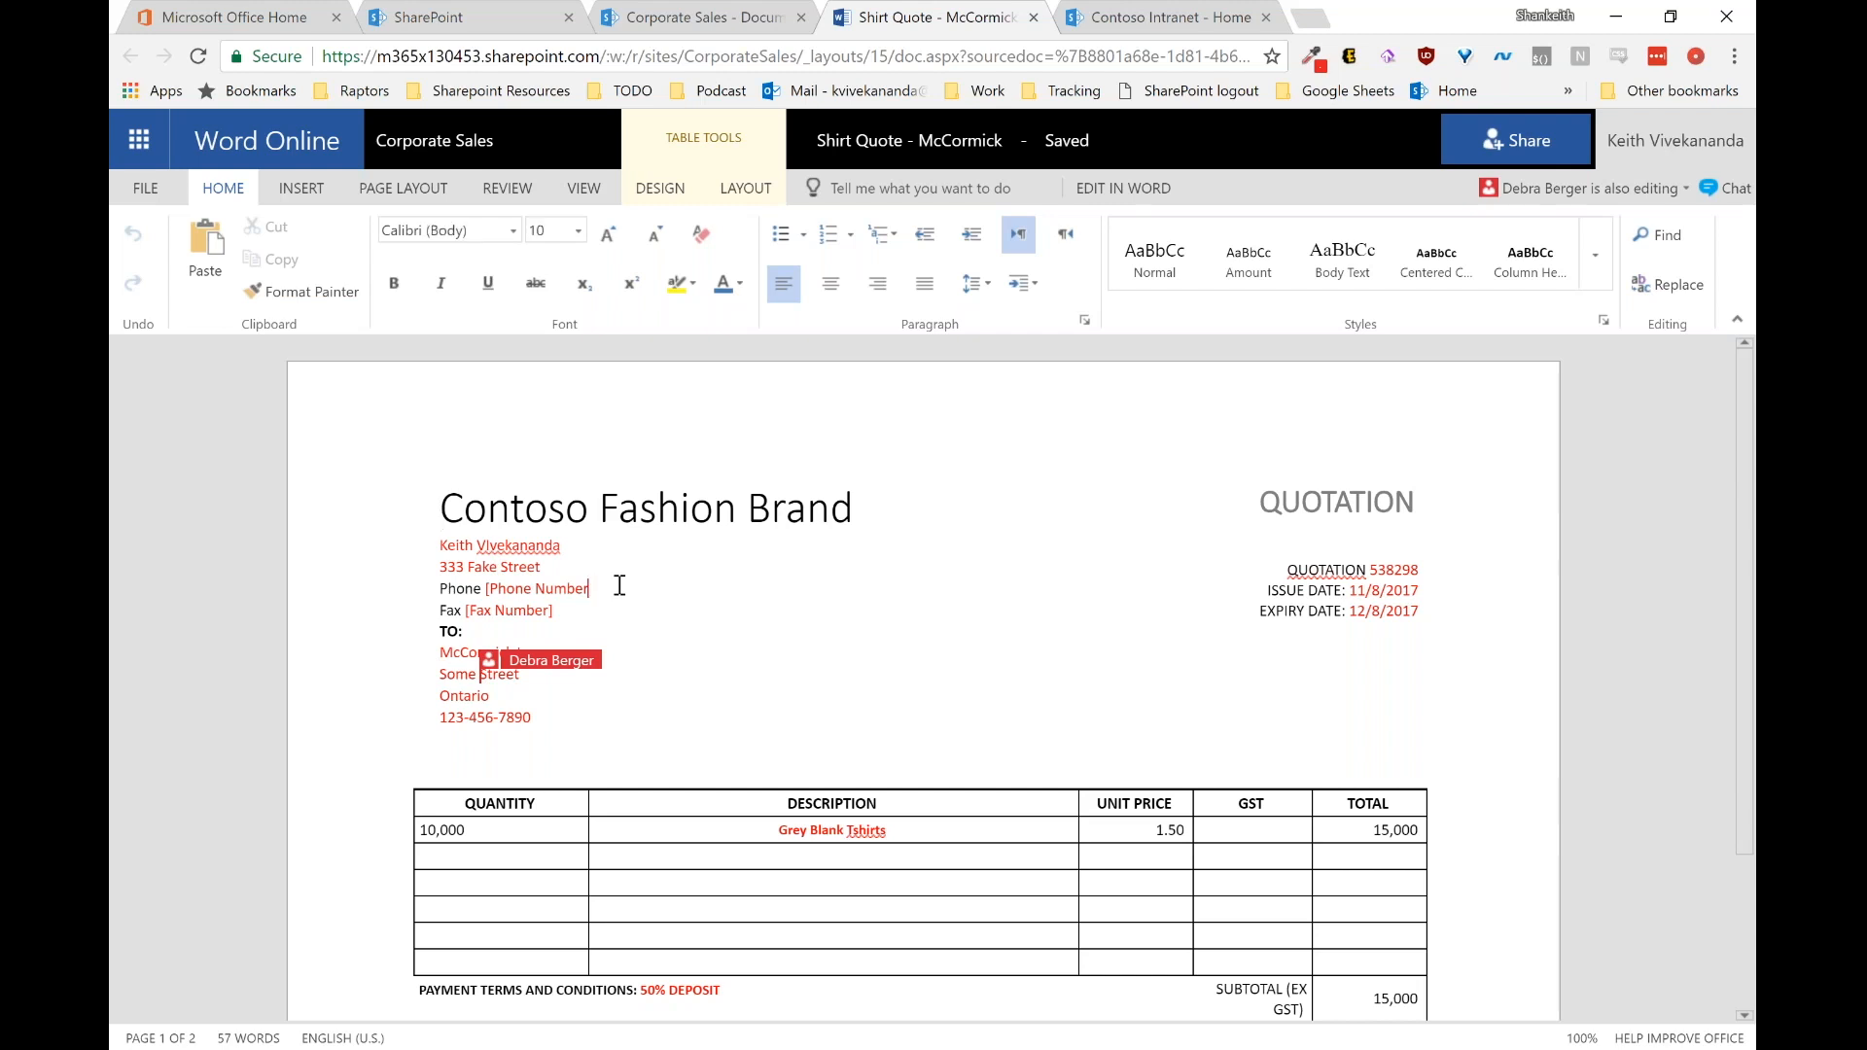
key(BackSpace)
key(BackSpace)
key(BackSpace)
key(BackSpace)
key(BackSpace)
key(BackSpace)
key(BackSpace)
key(BackSpace)
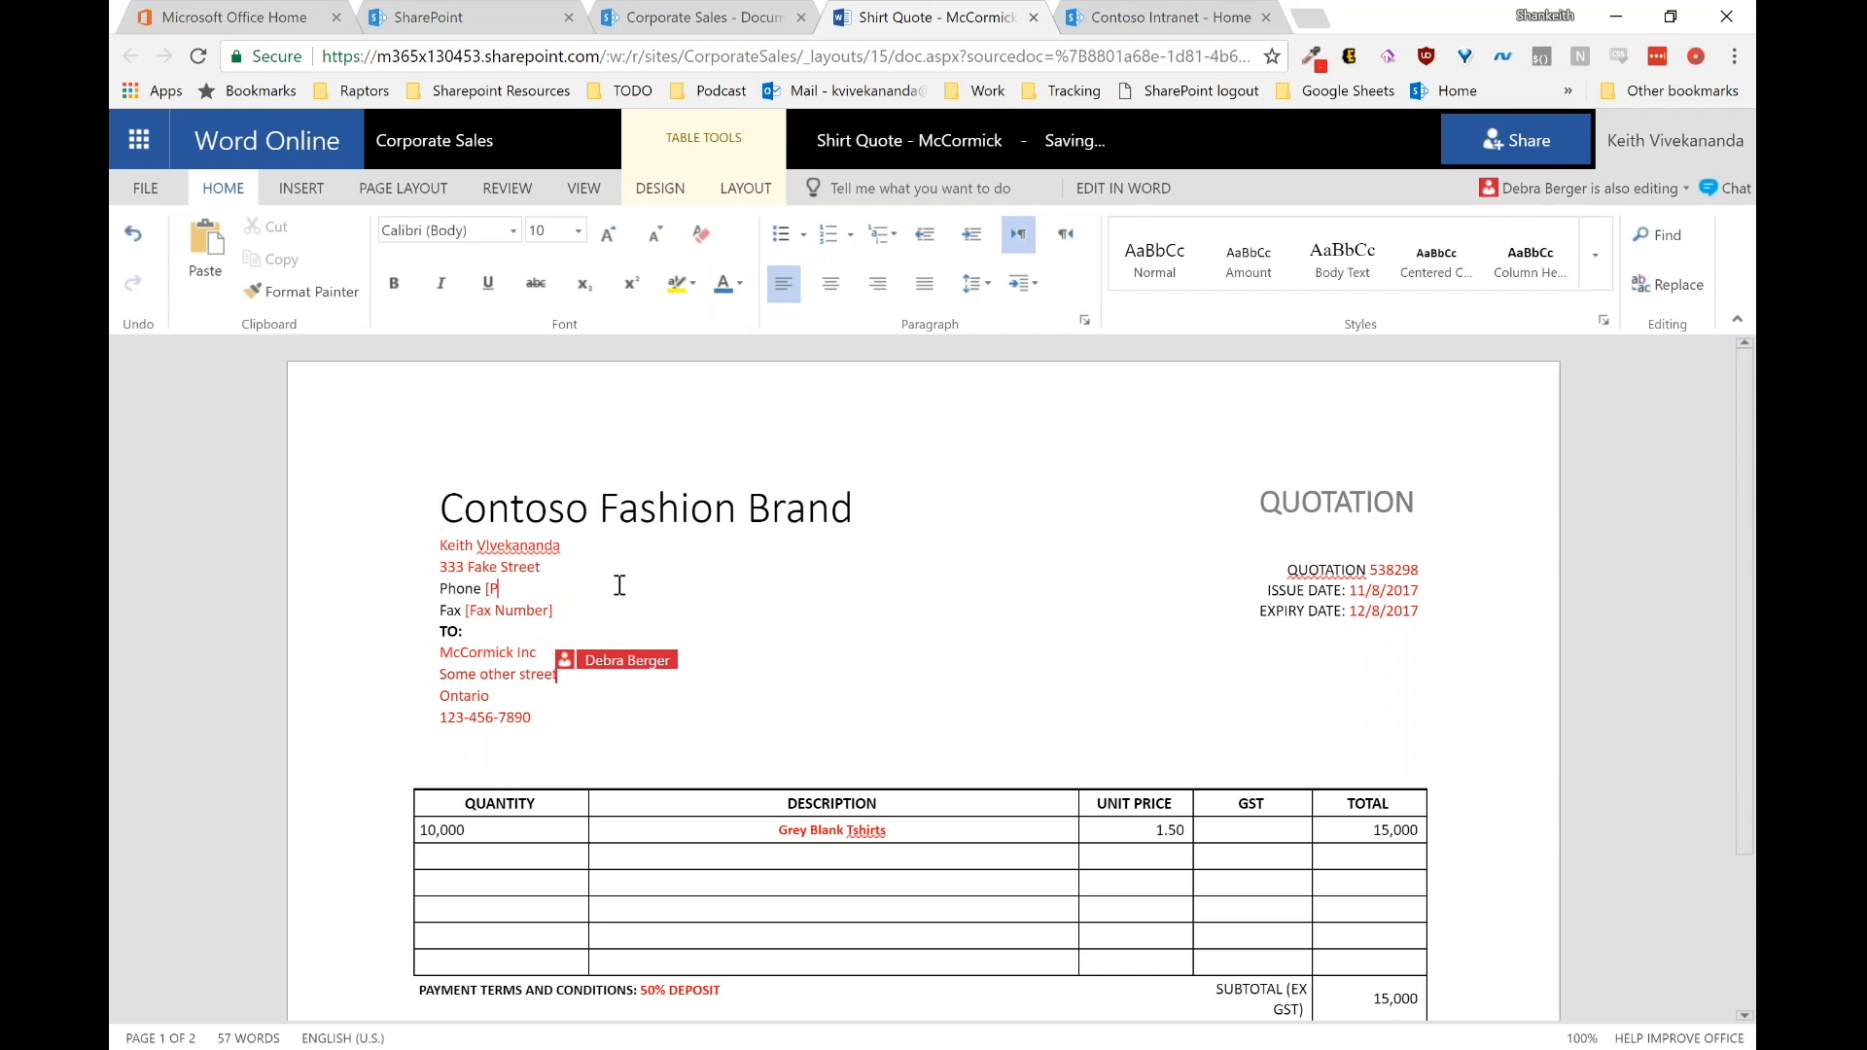
key(BackSpace)
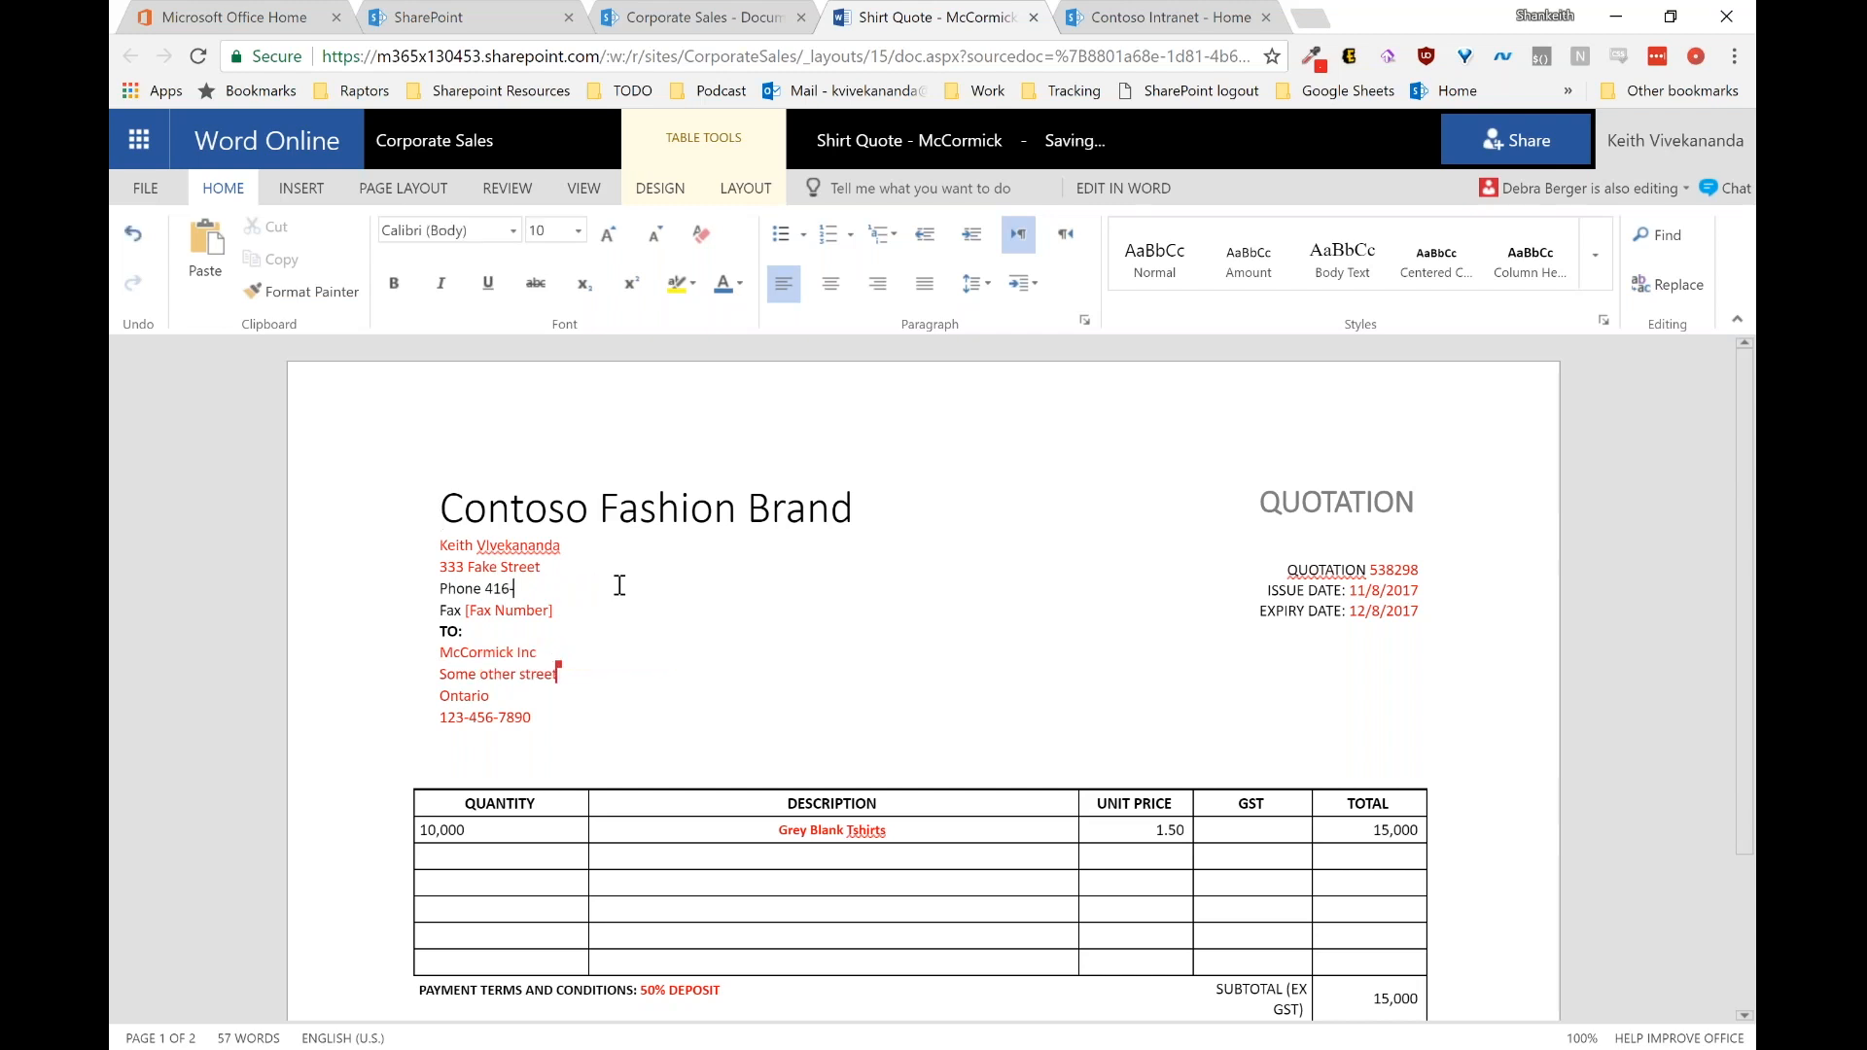
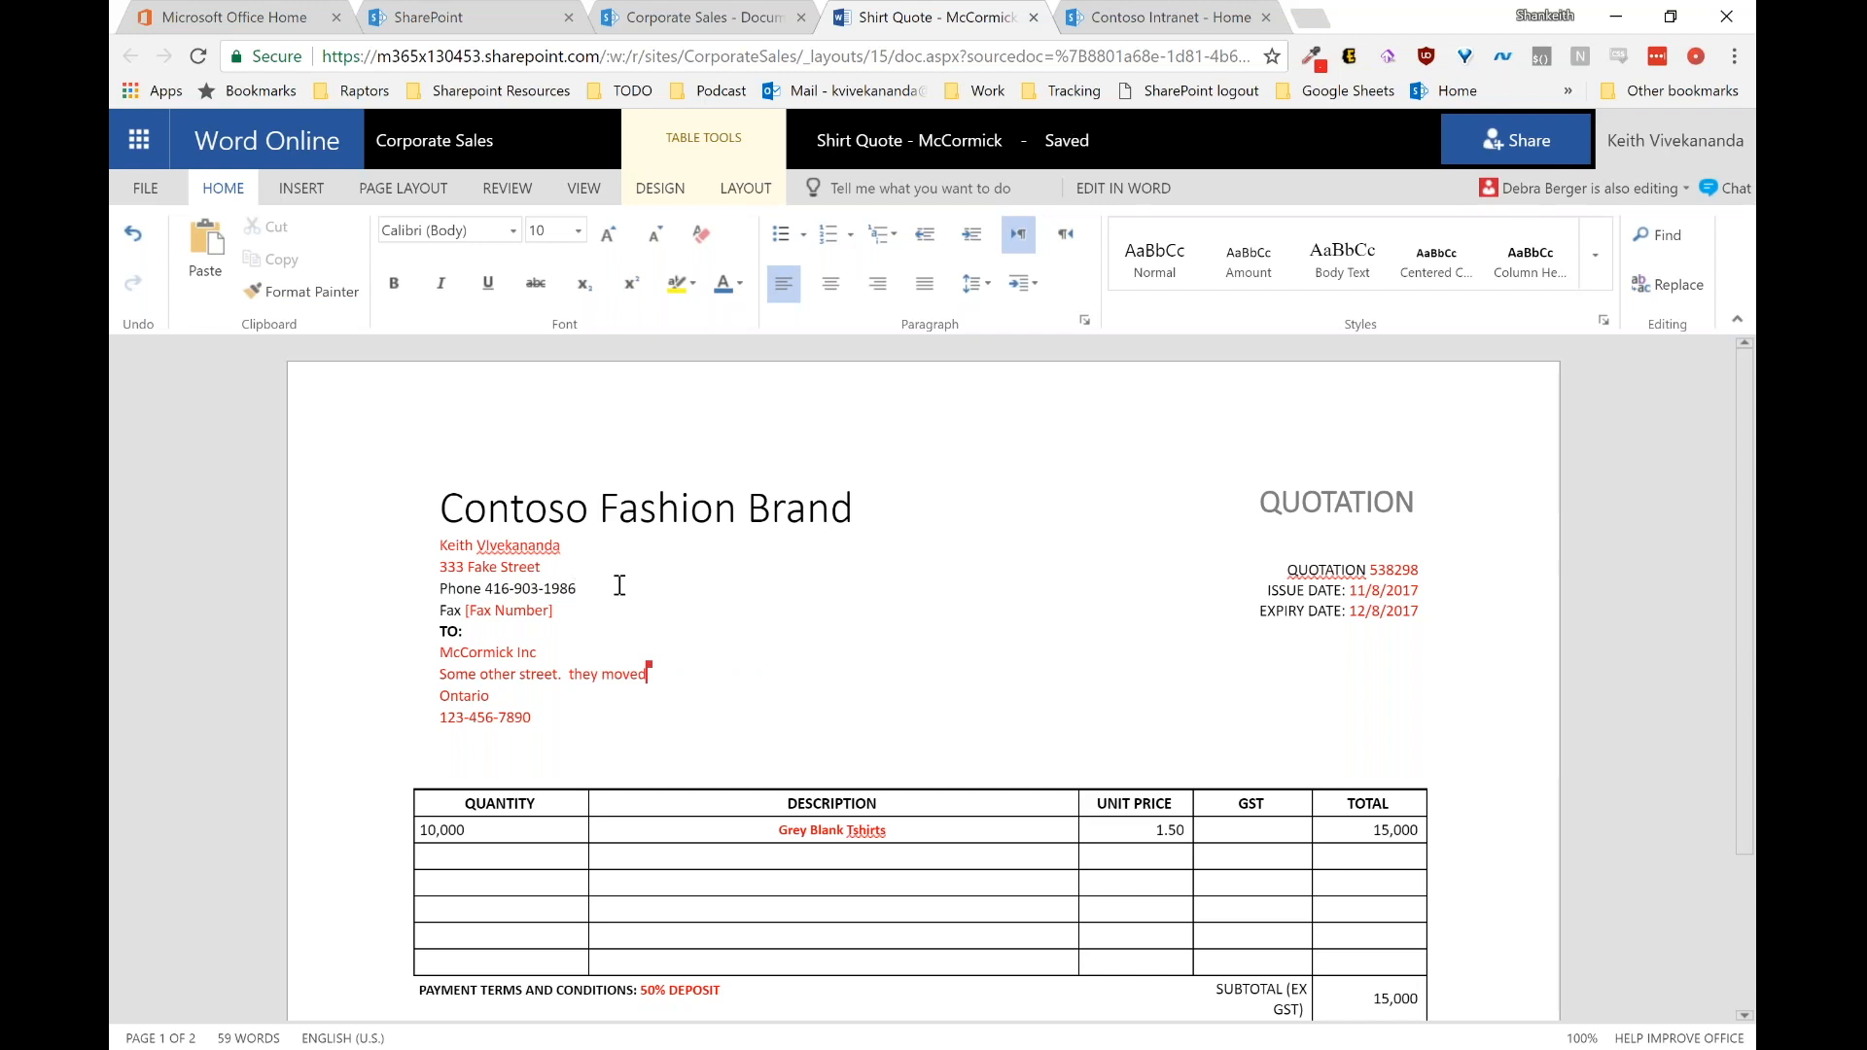
Step: Send the co-editor 'Hey thanks for helping me out!' and 'Ok looks great', then close chat
click(1698, 194)
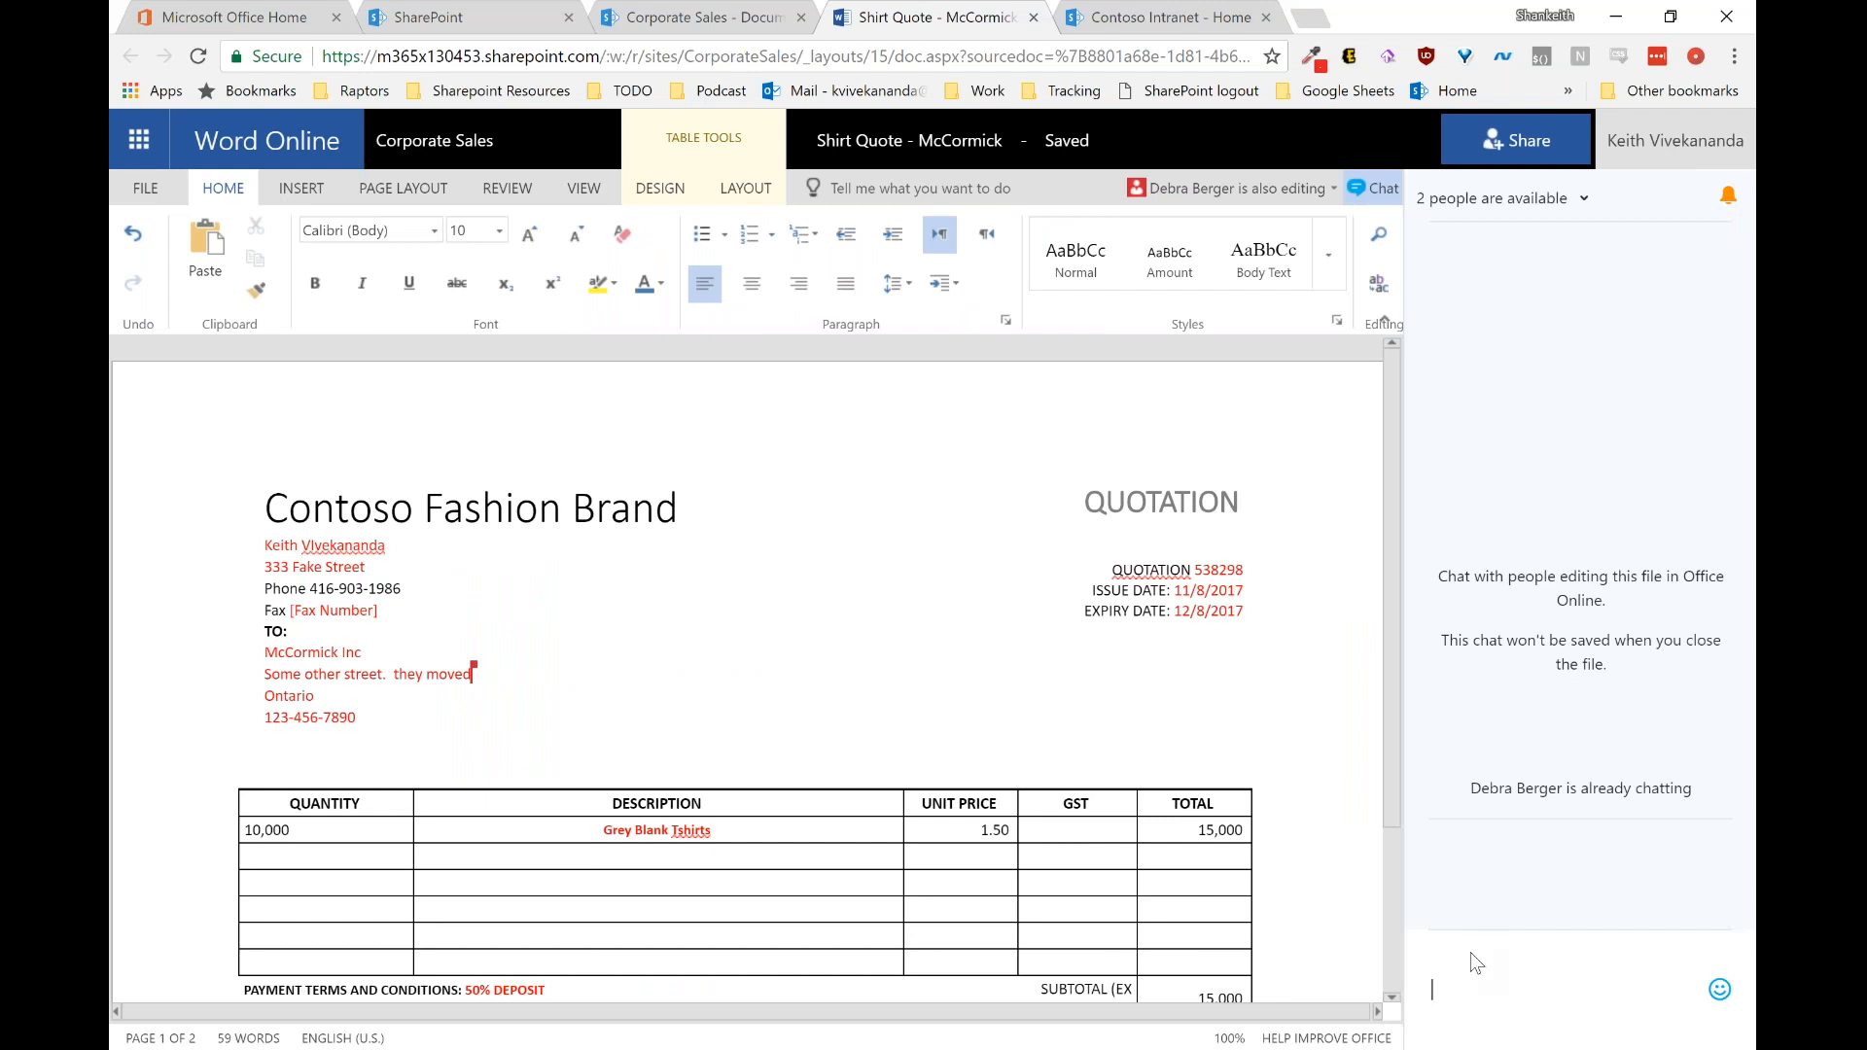
text(Hey thanks for helping me out!)
key(Return)
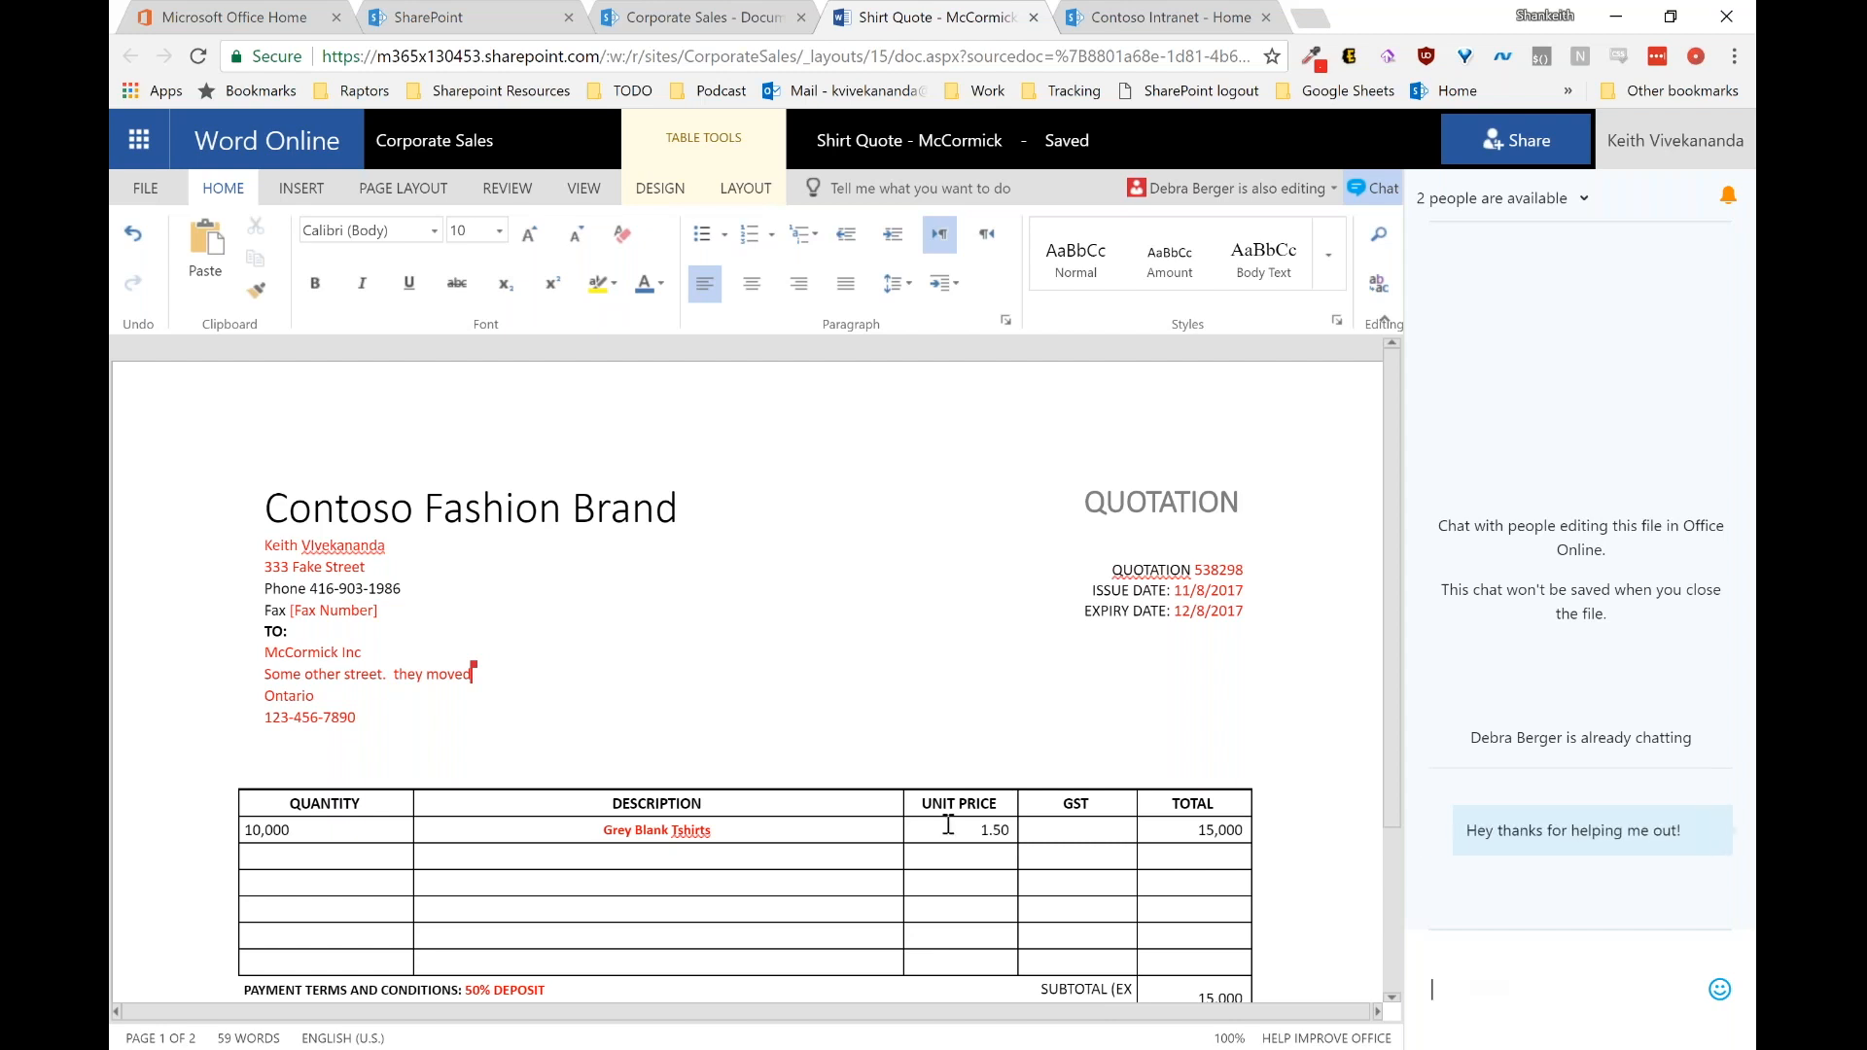
scroll(948, 788, down, 3)
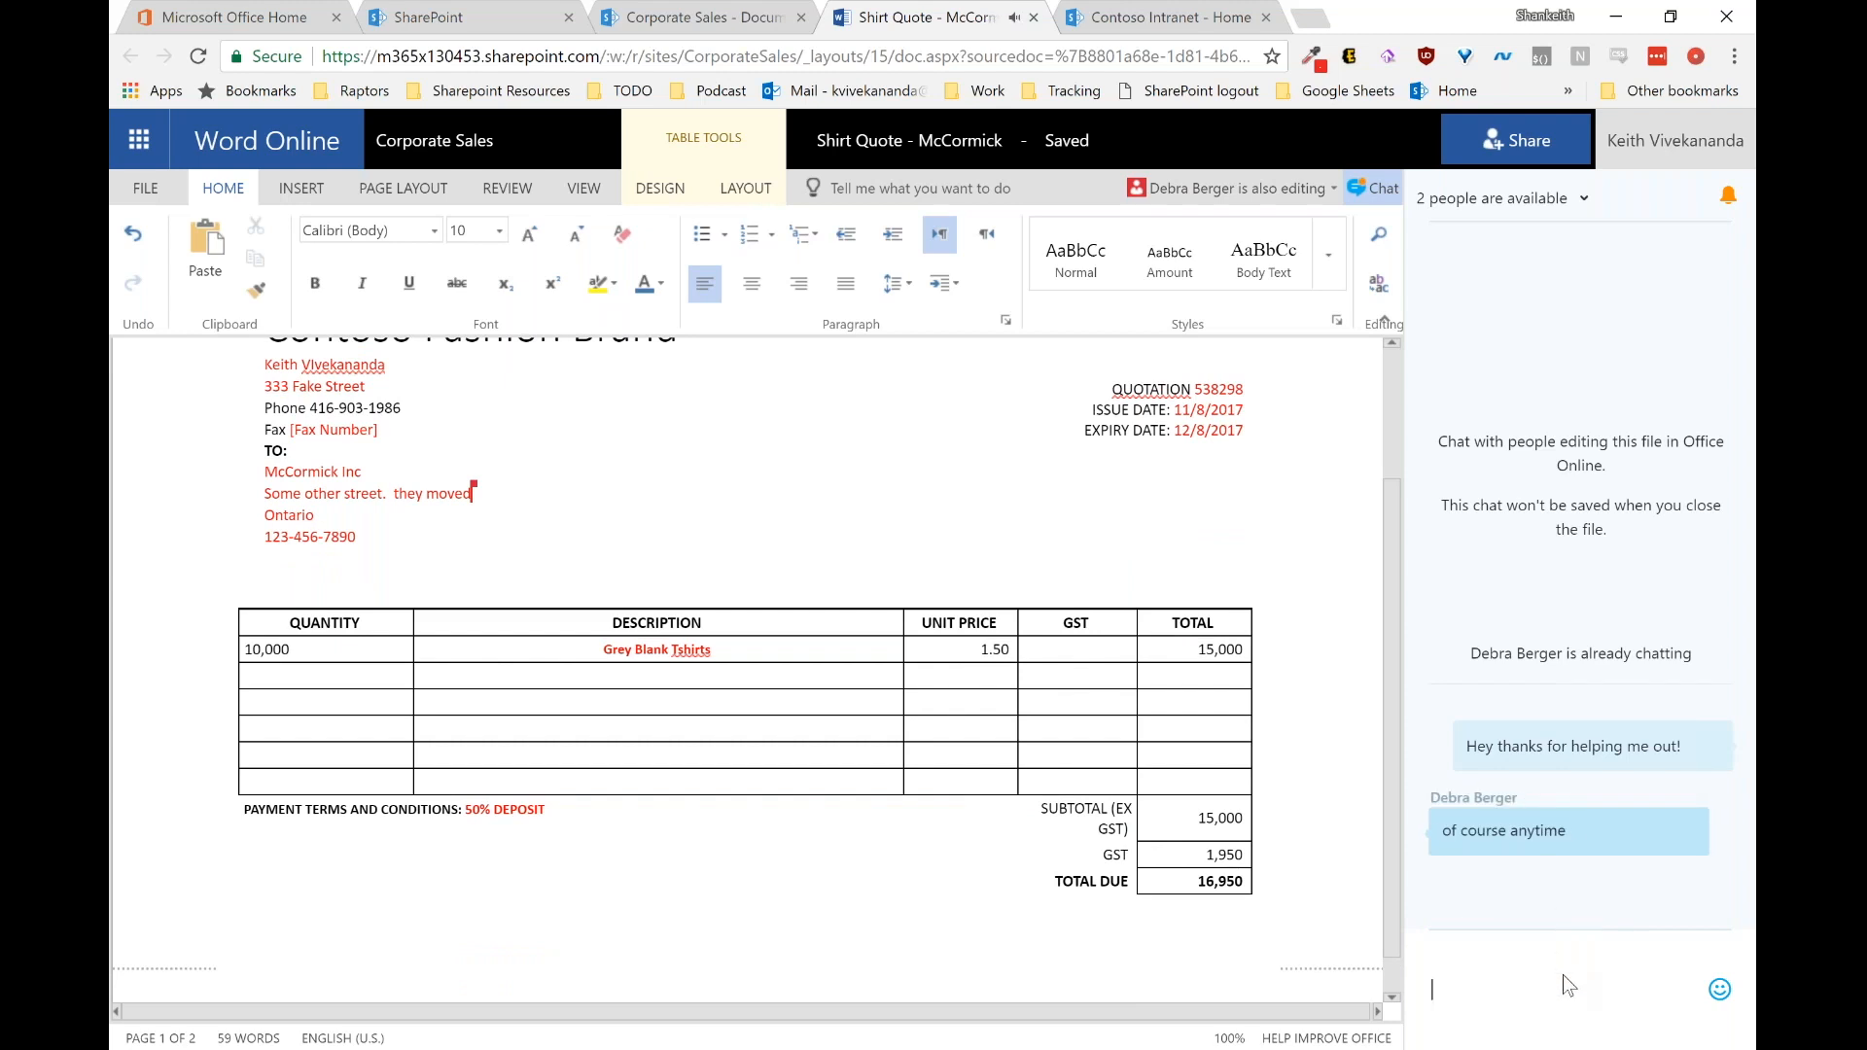
scroll(613, 471, up, 3)
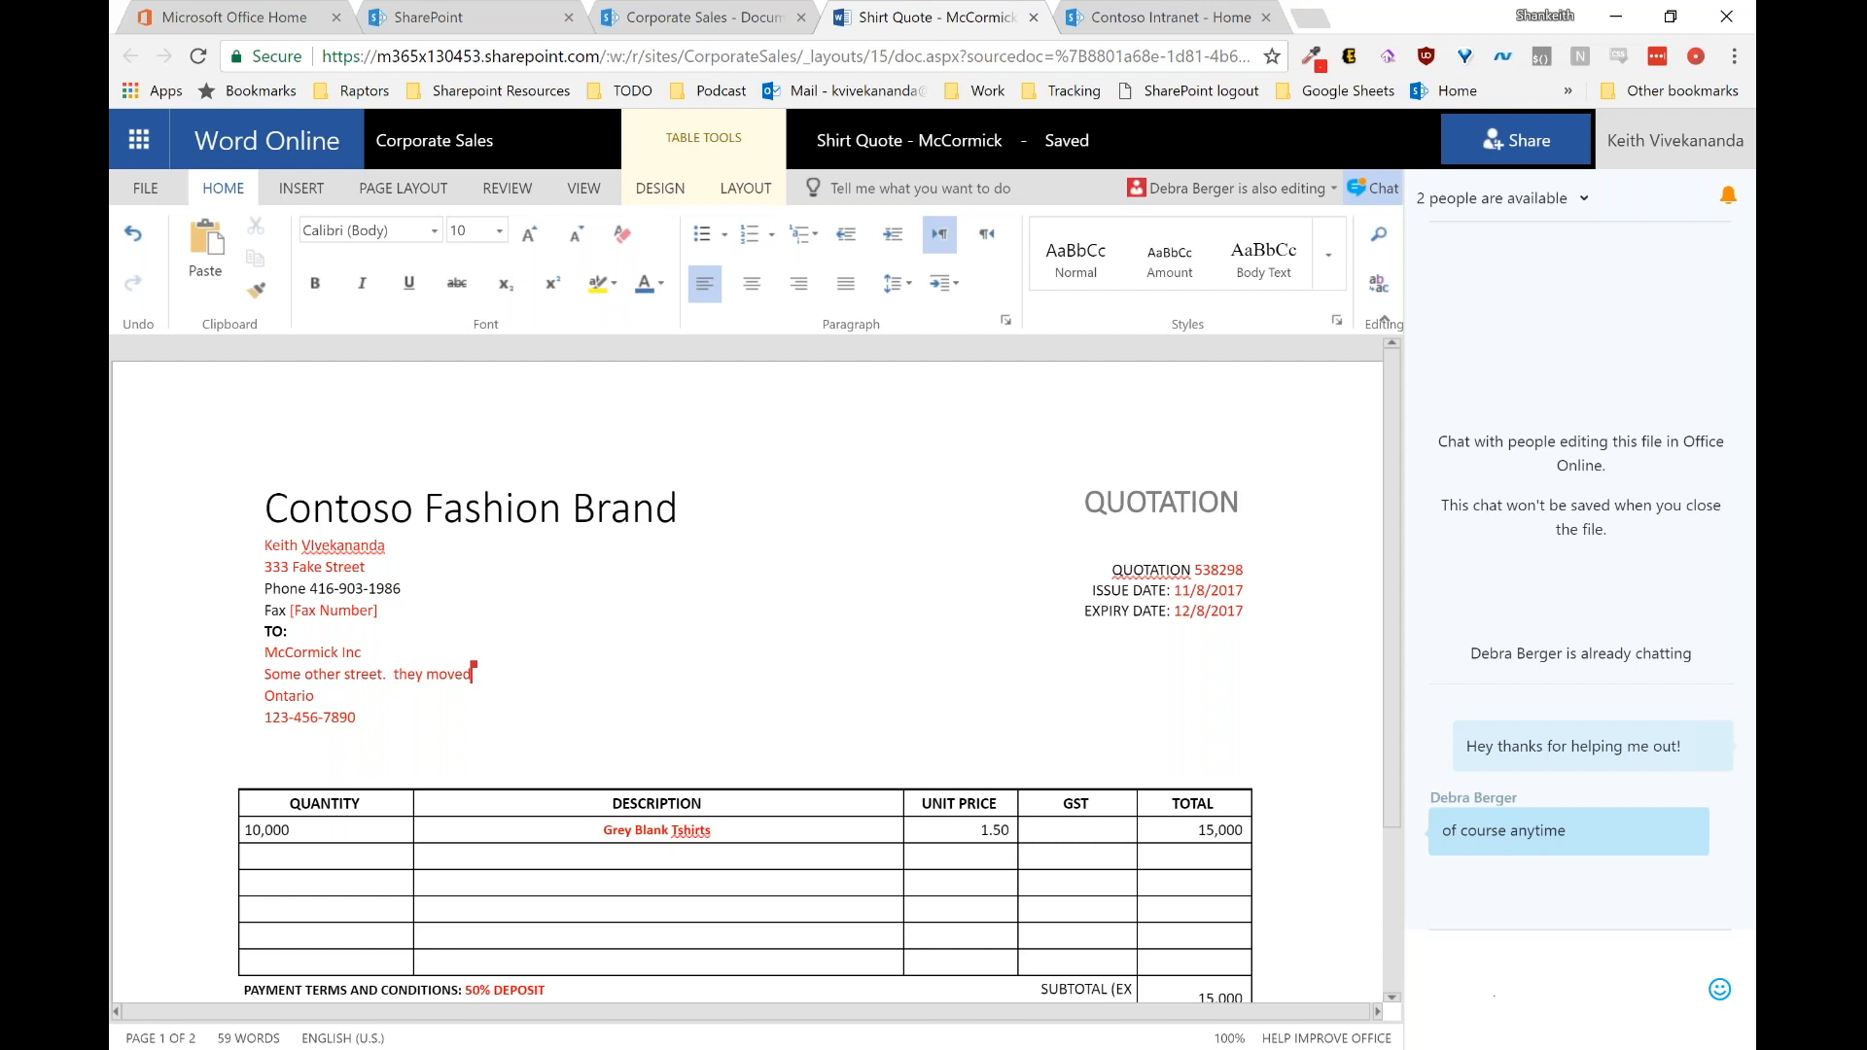
text(Ok looks great!)
key(Return)
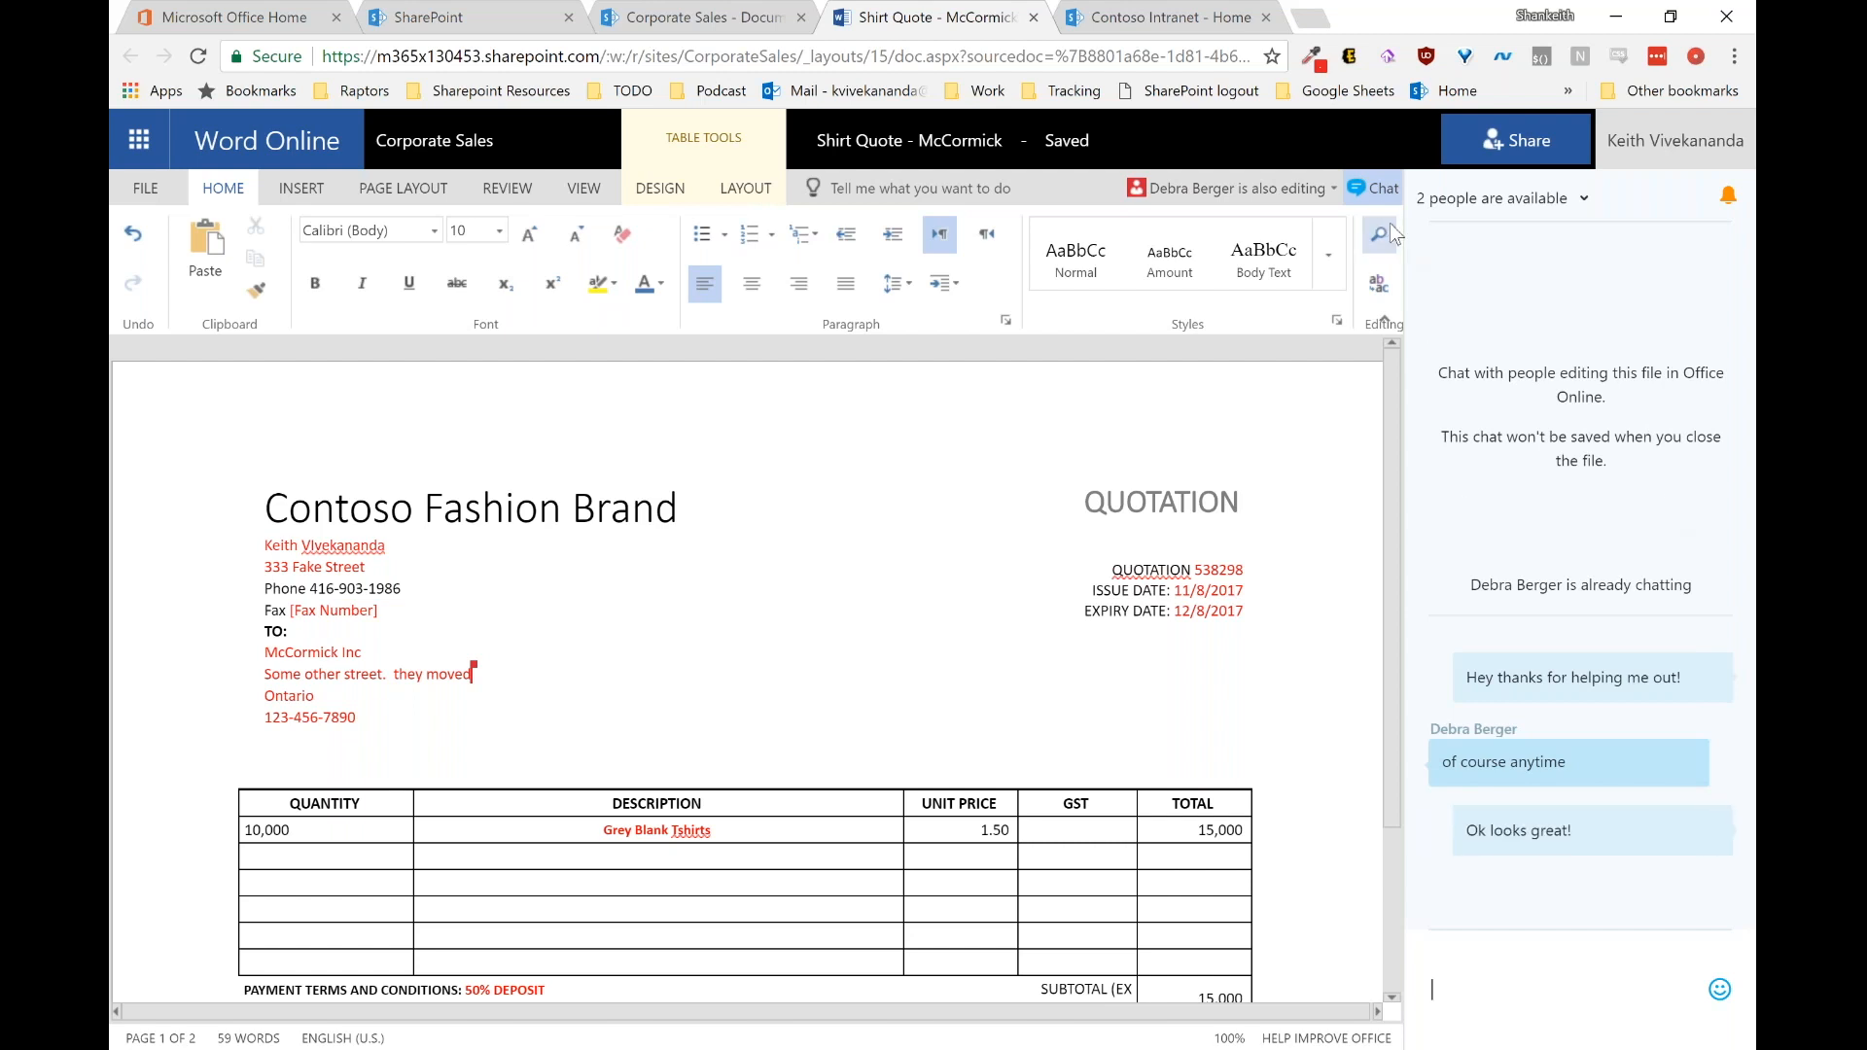
click(1382, 189)
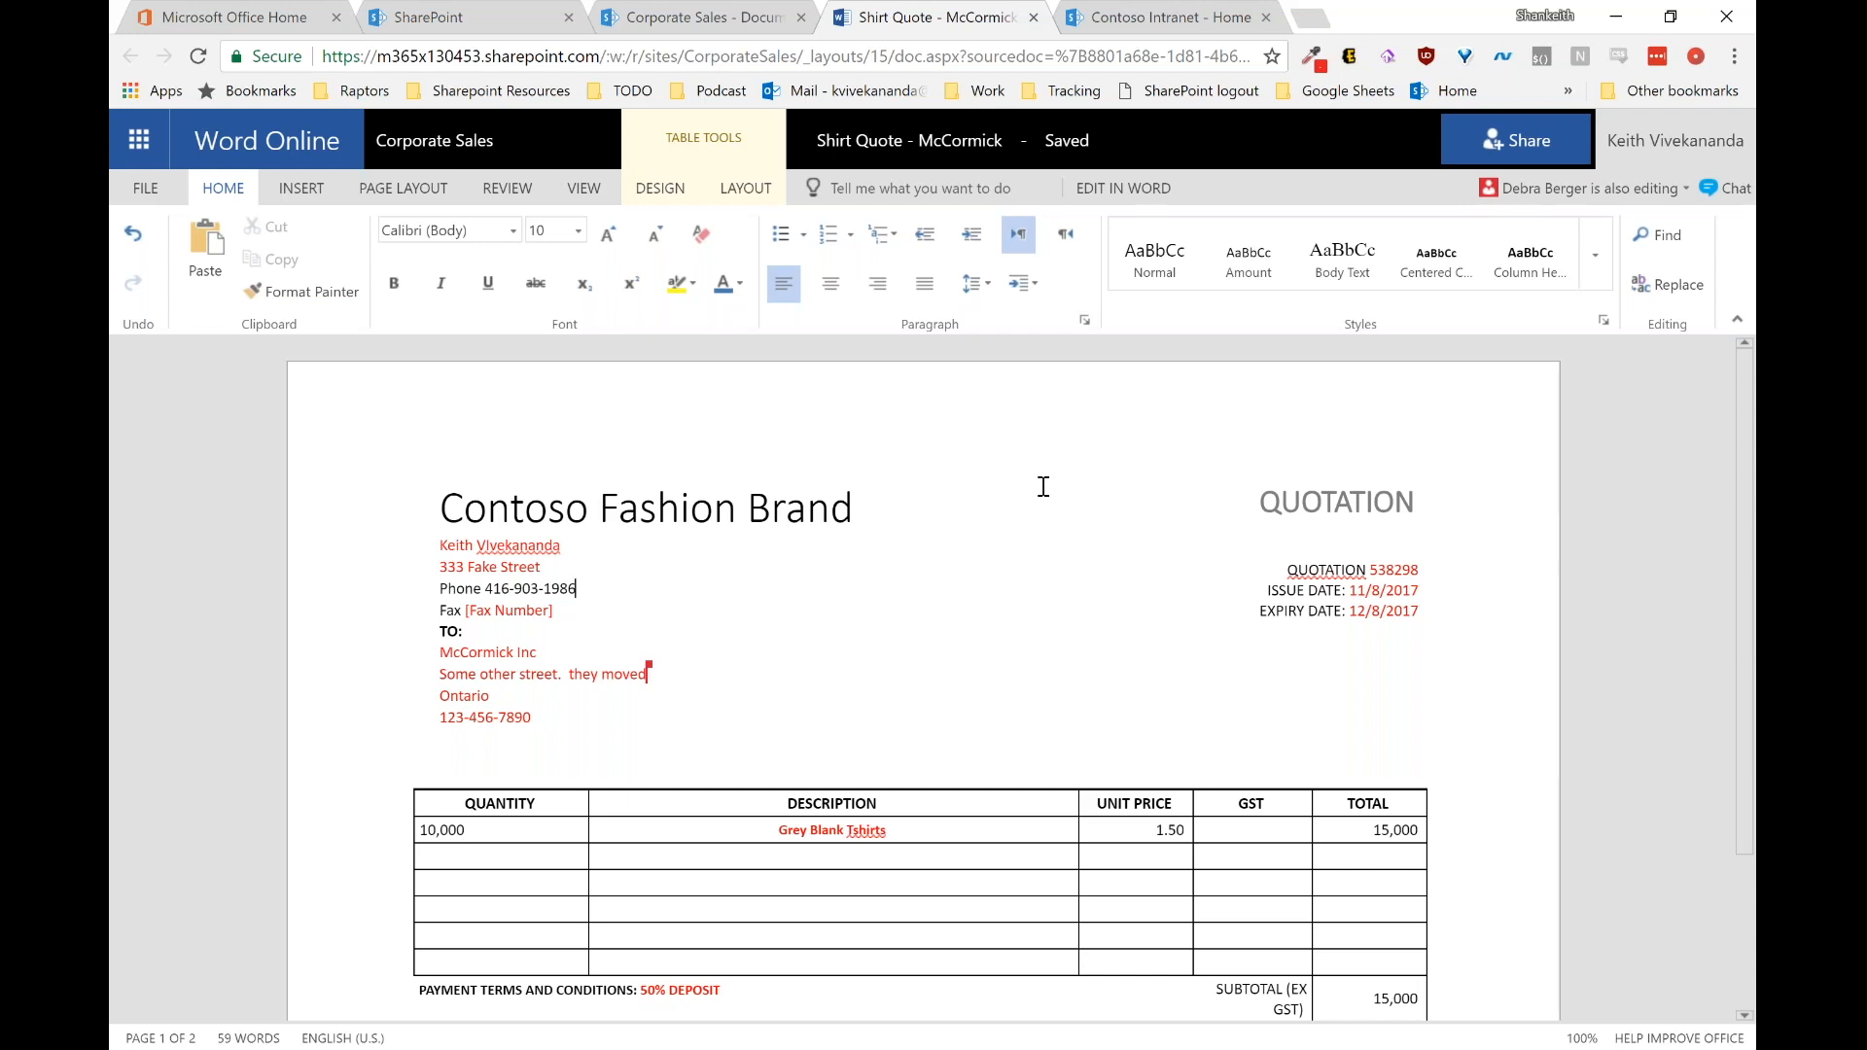
Step: Close the Shirt Quote document and go to the still-empty Quotes list
click(1034, 17)
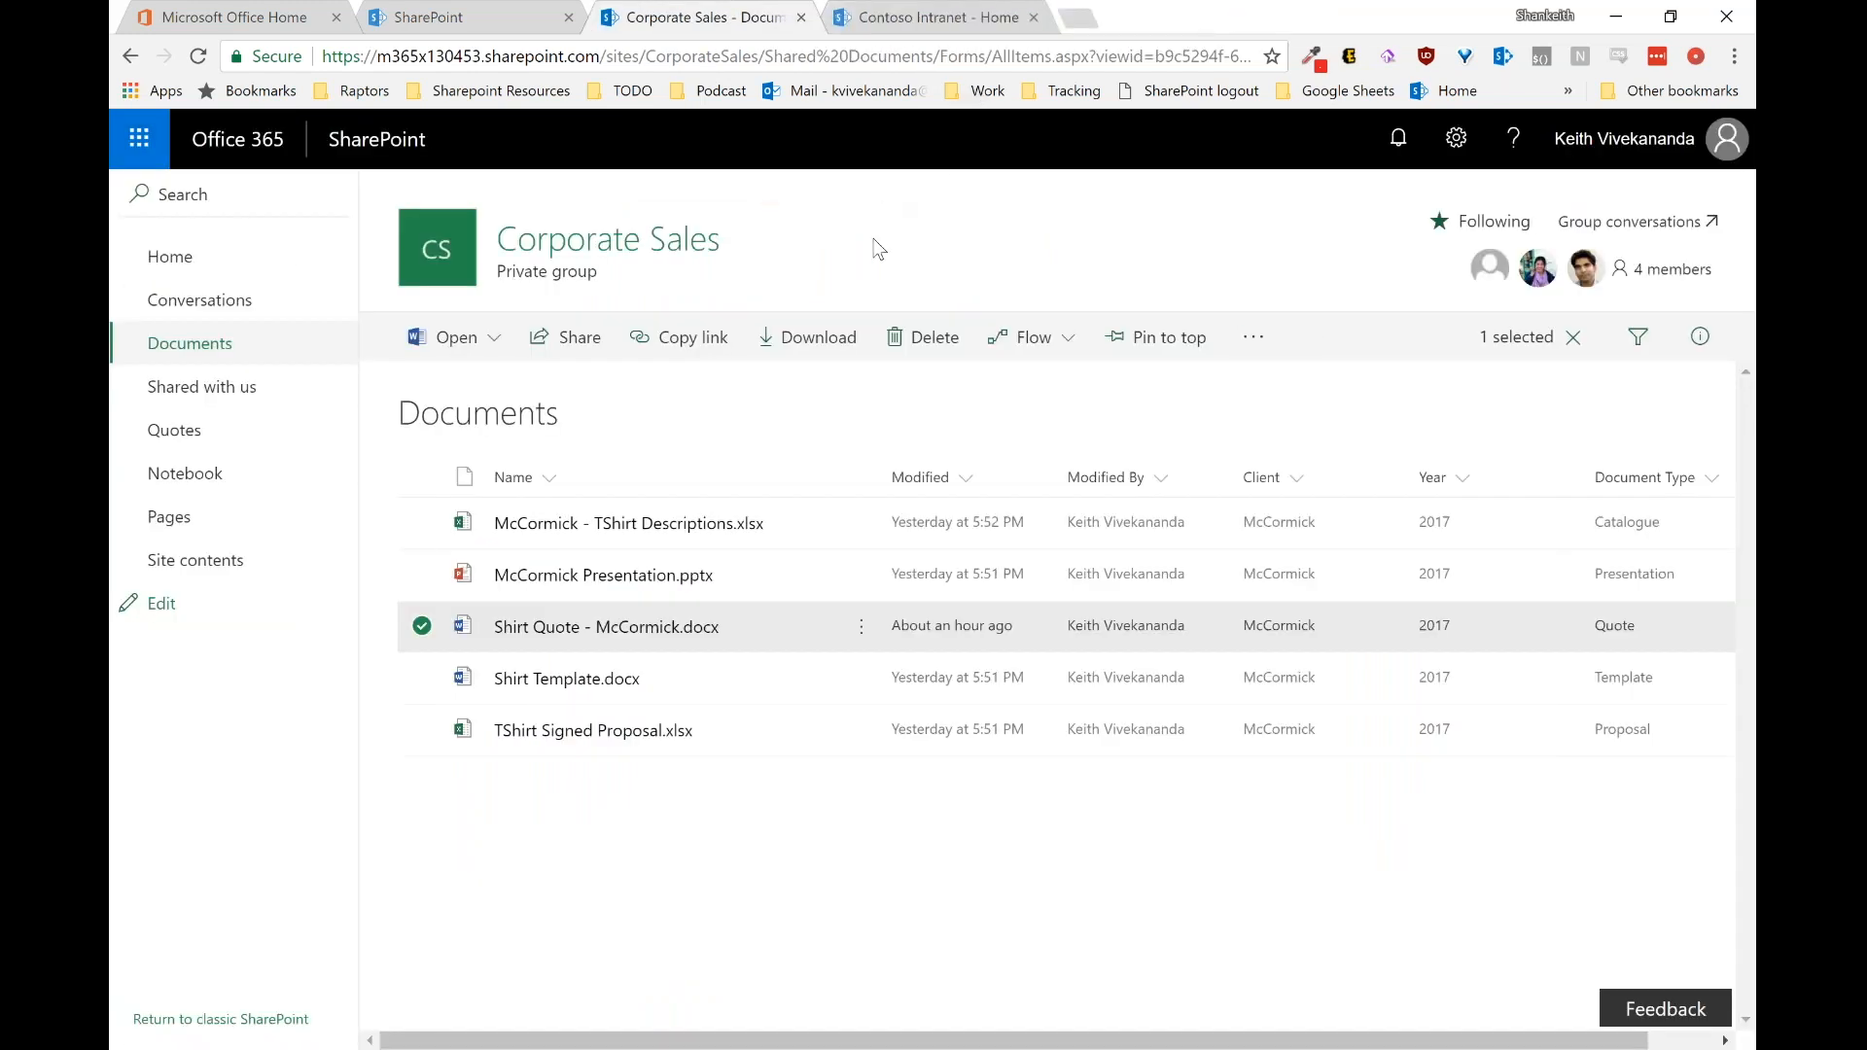
click(828, 420)
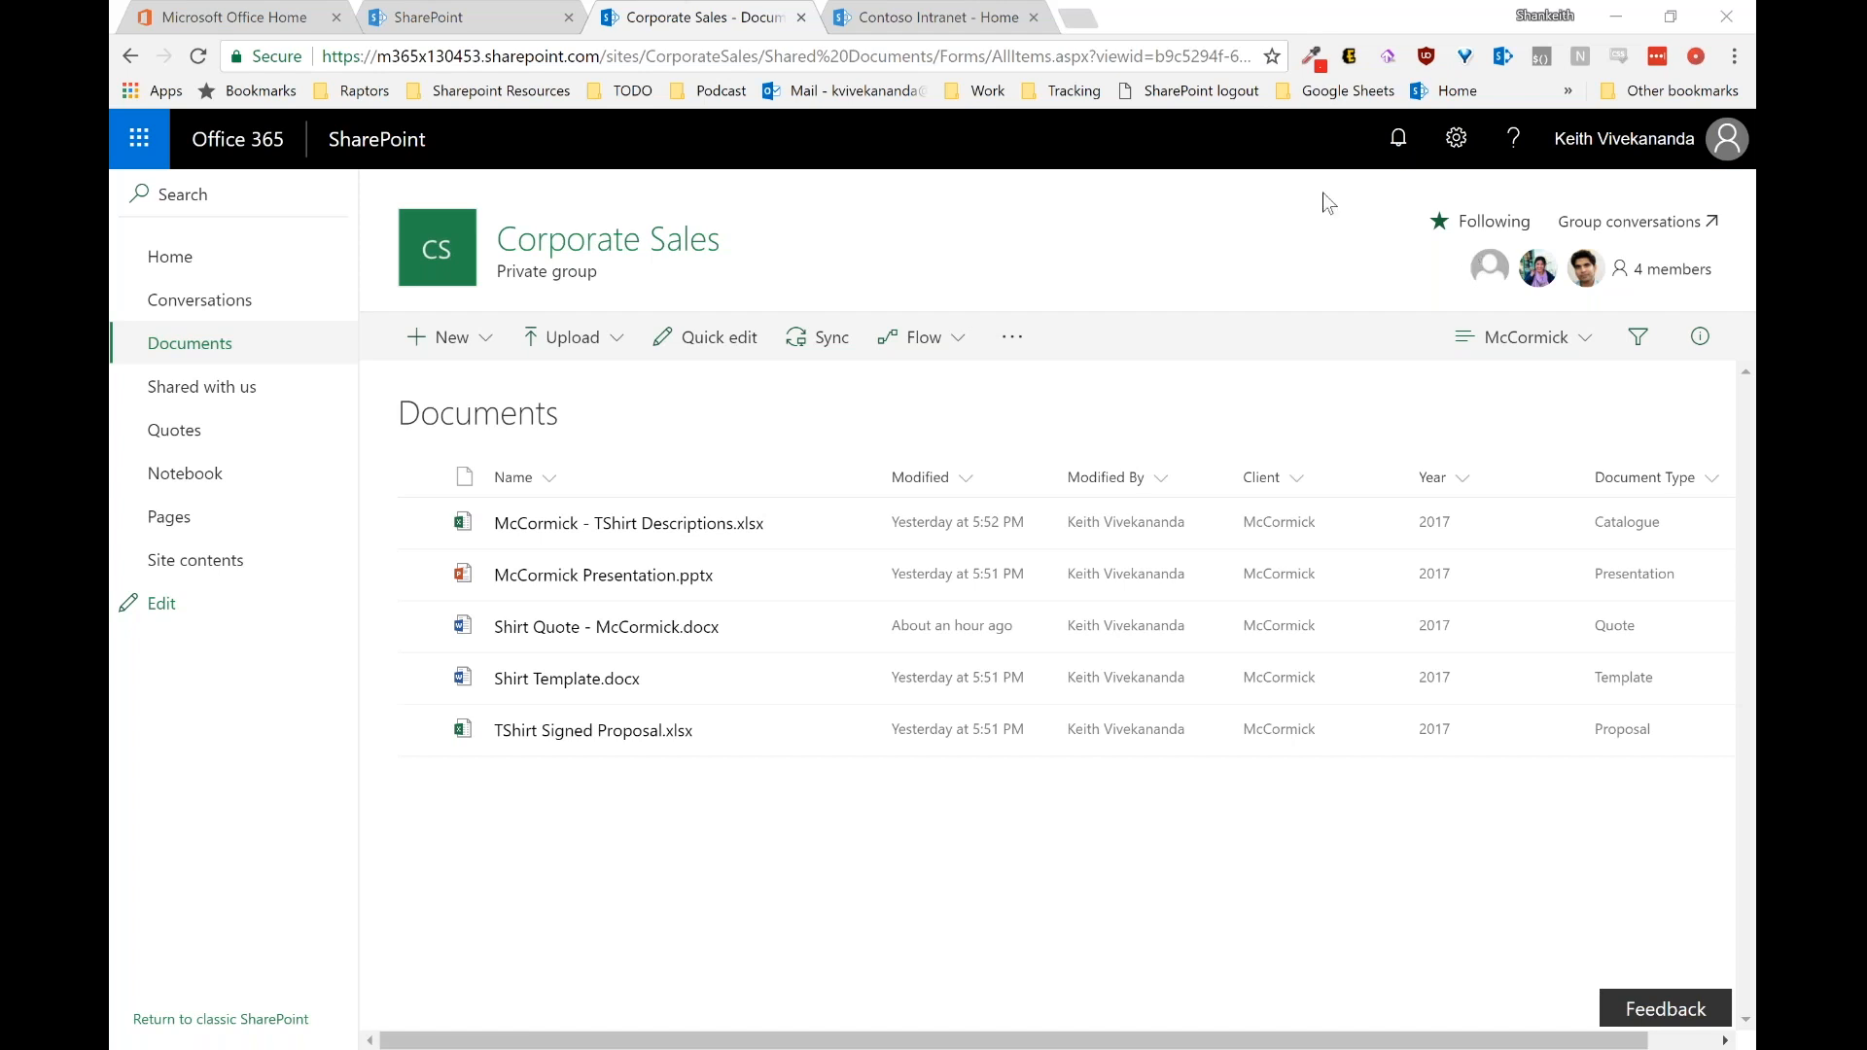
click(257, 429)
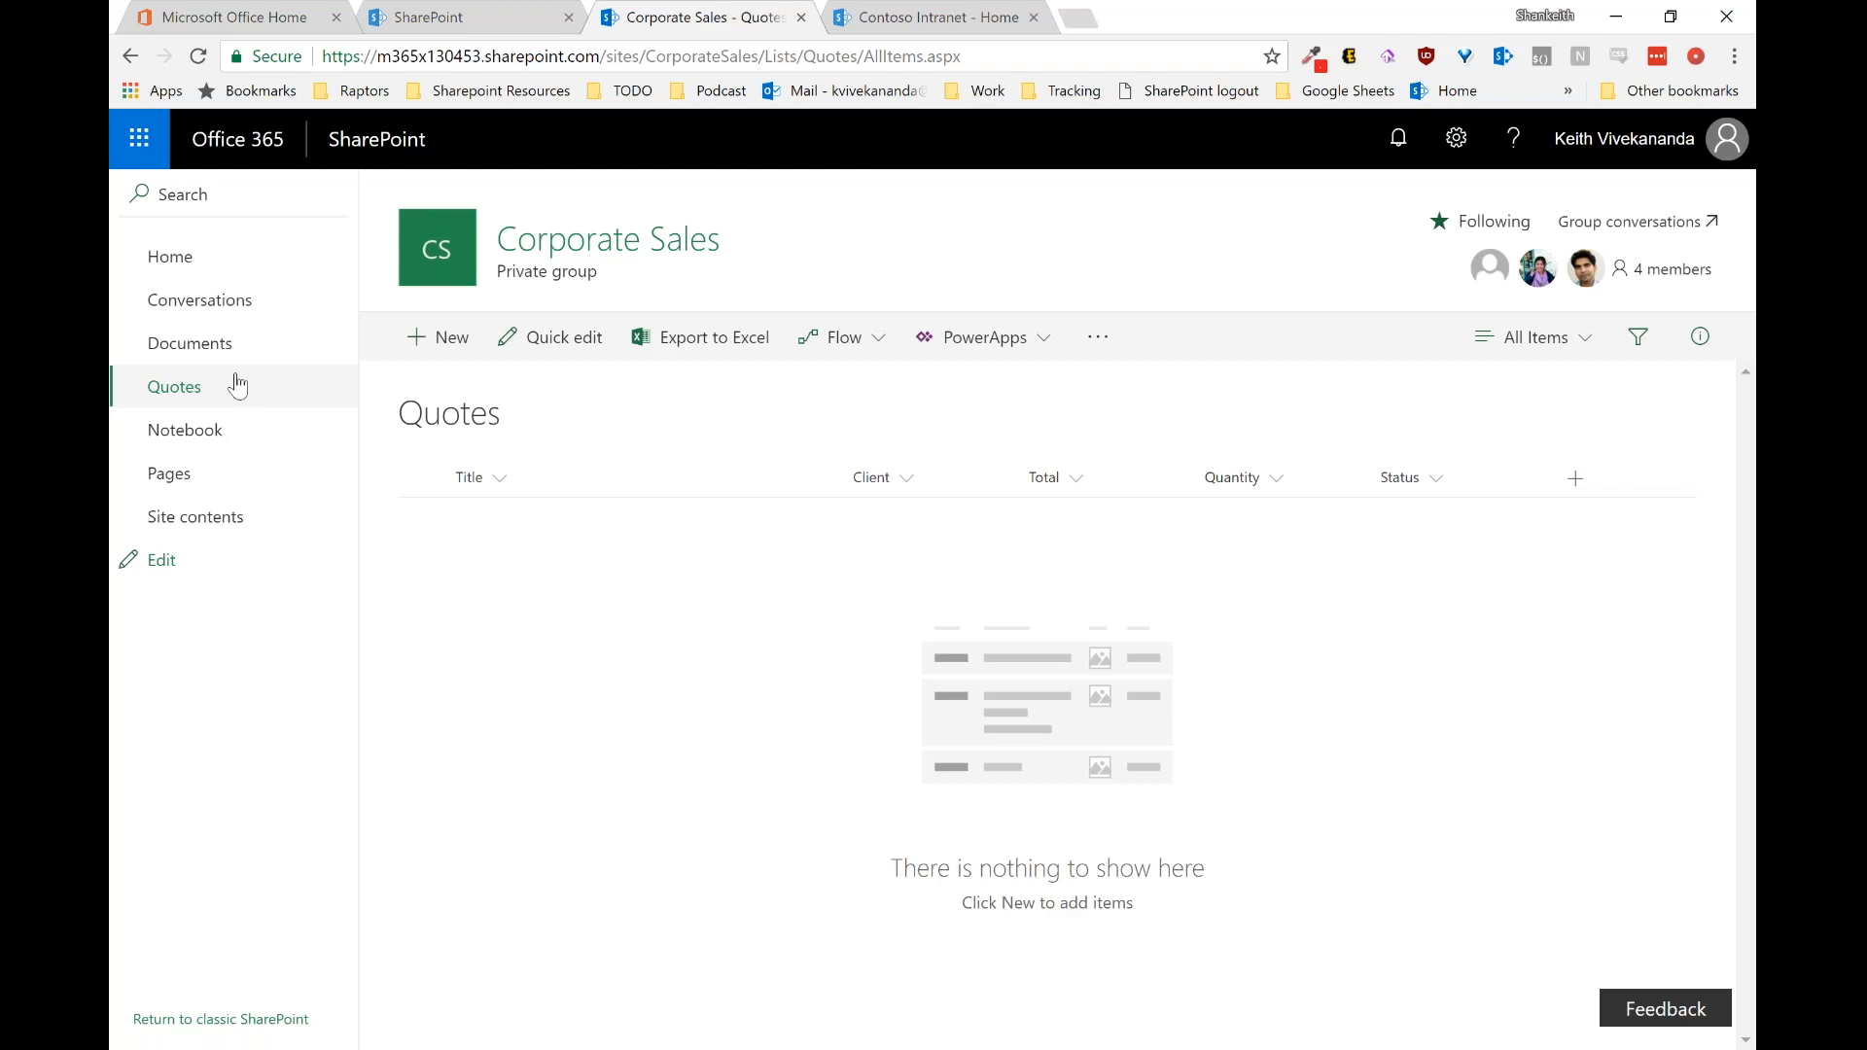
Step: Return to the Documents library from the left navigation
click(230, 345)
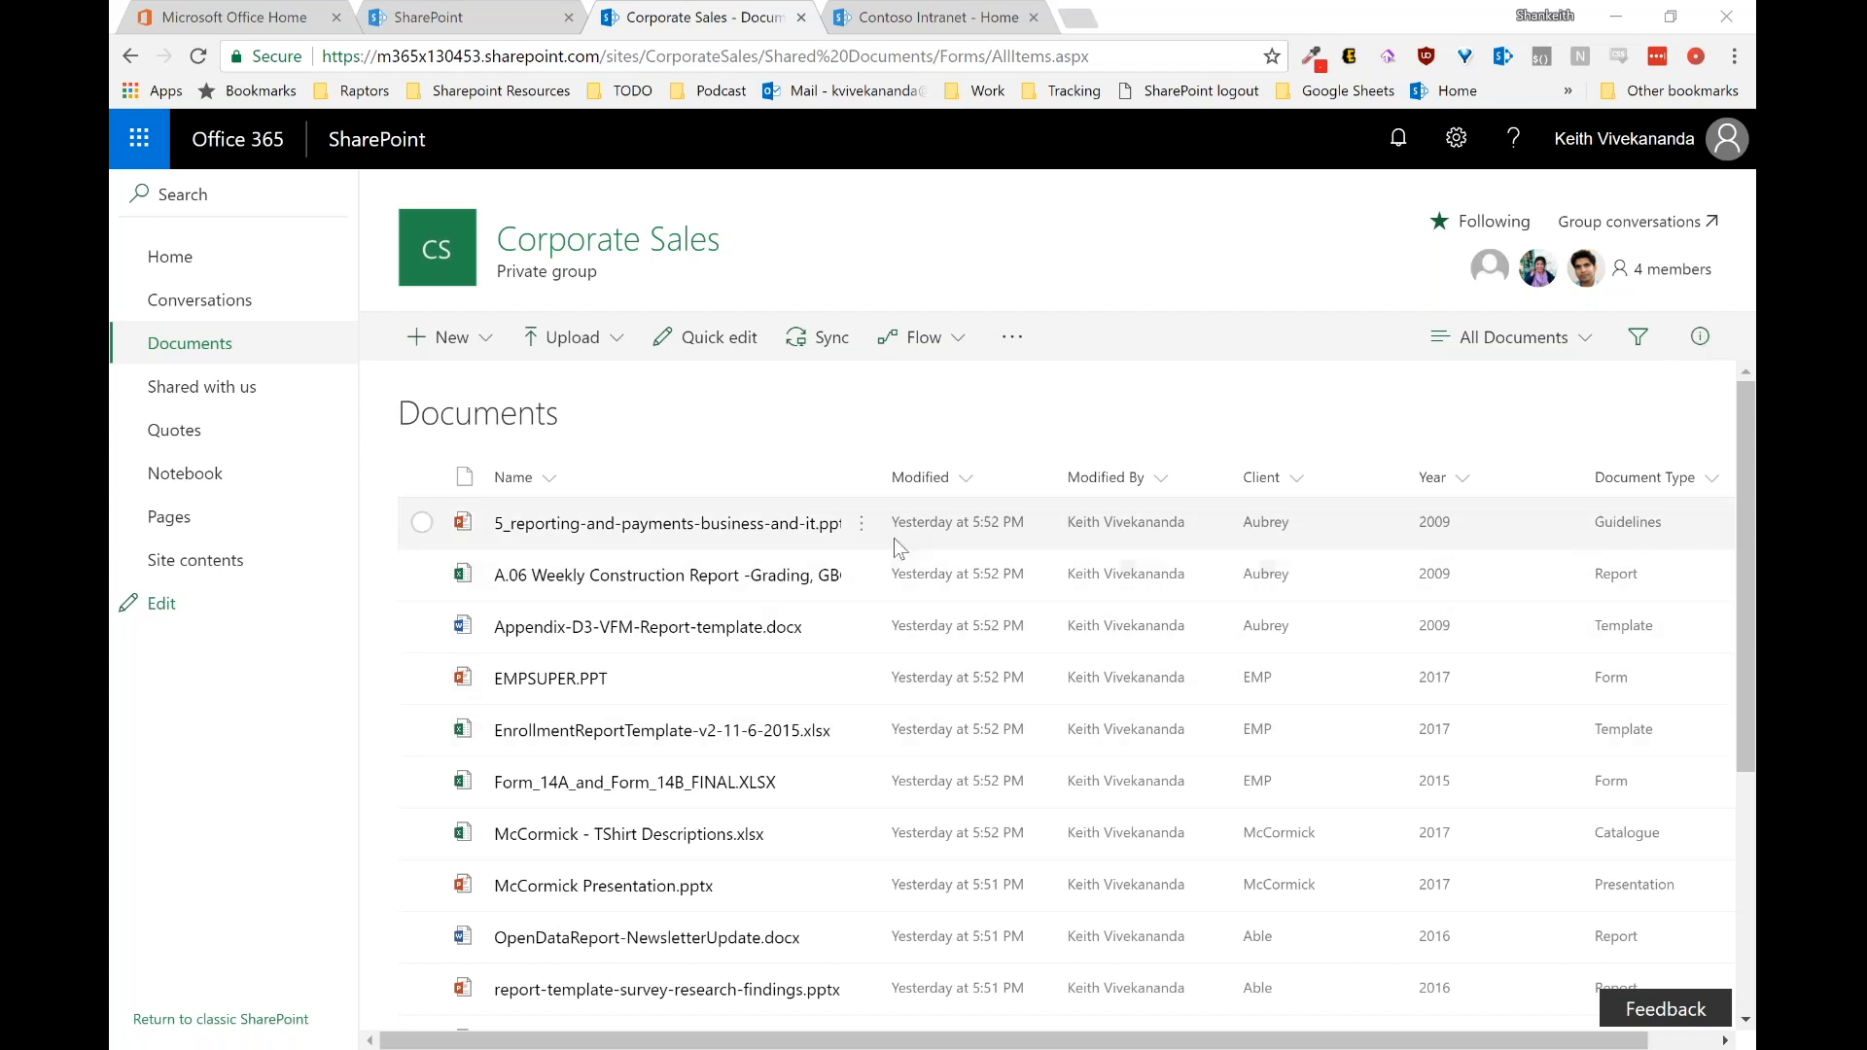
click(862, 526)
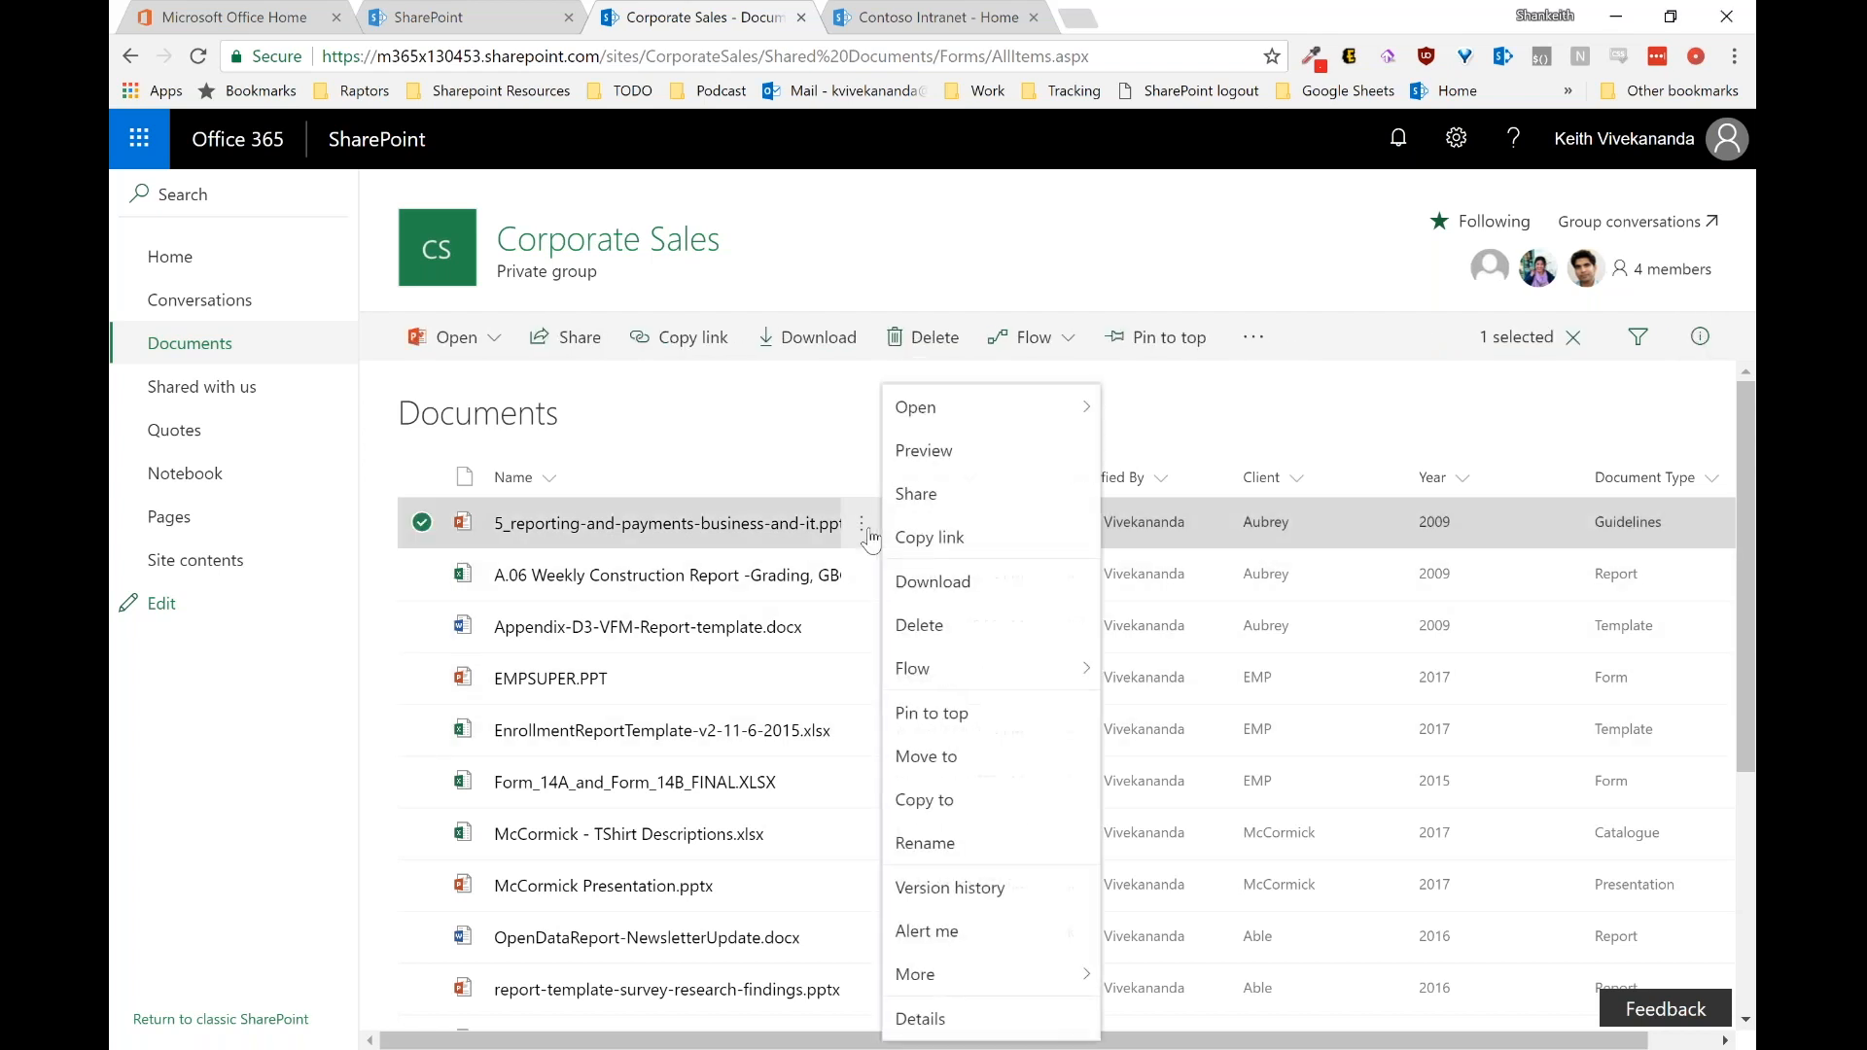
click(744, 408)
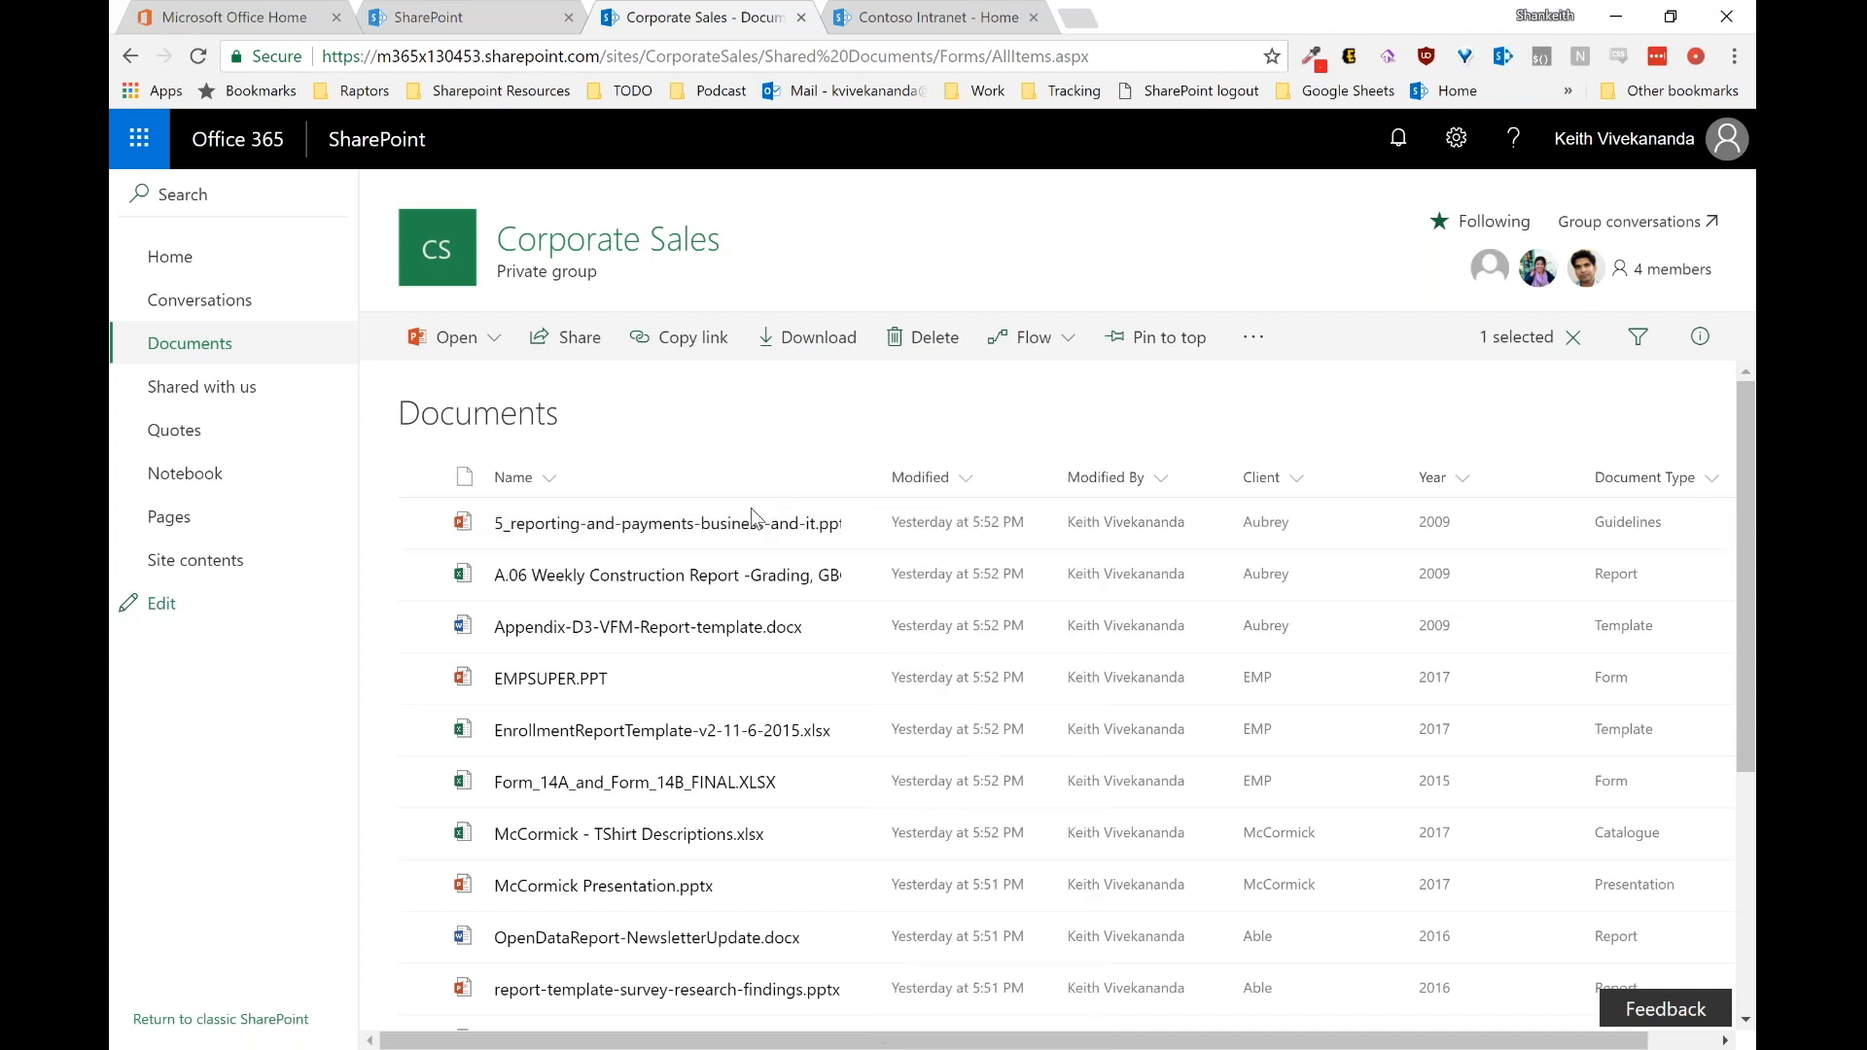
click(860, 530)
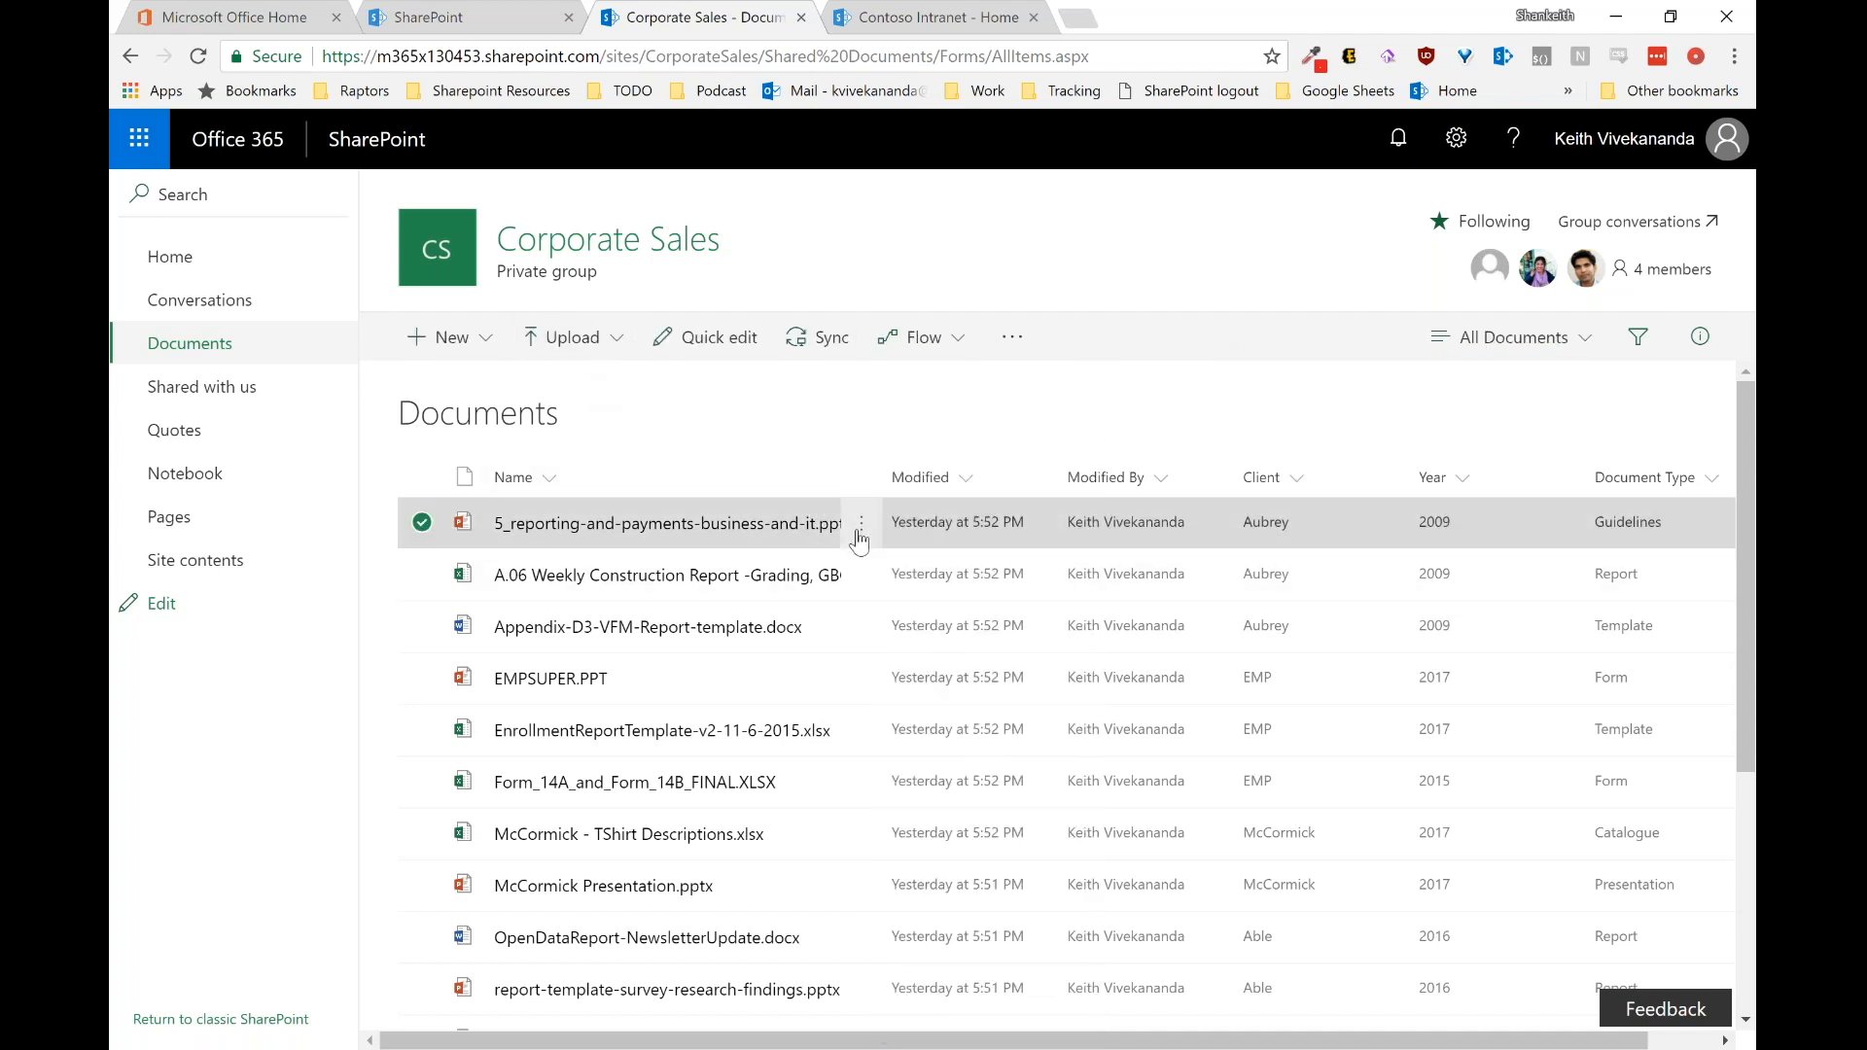
click(933, 512)
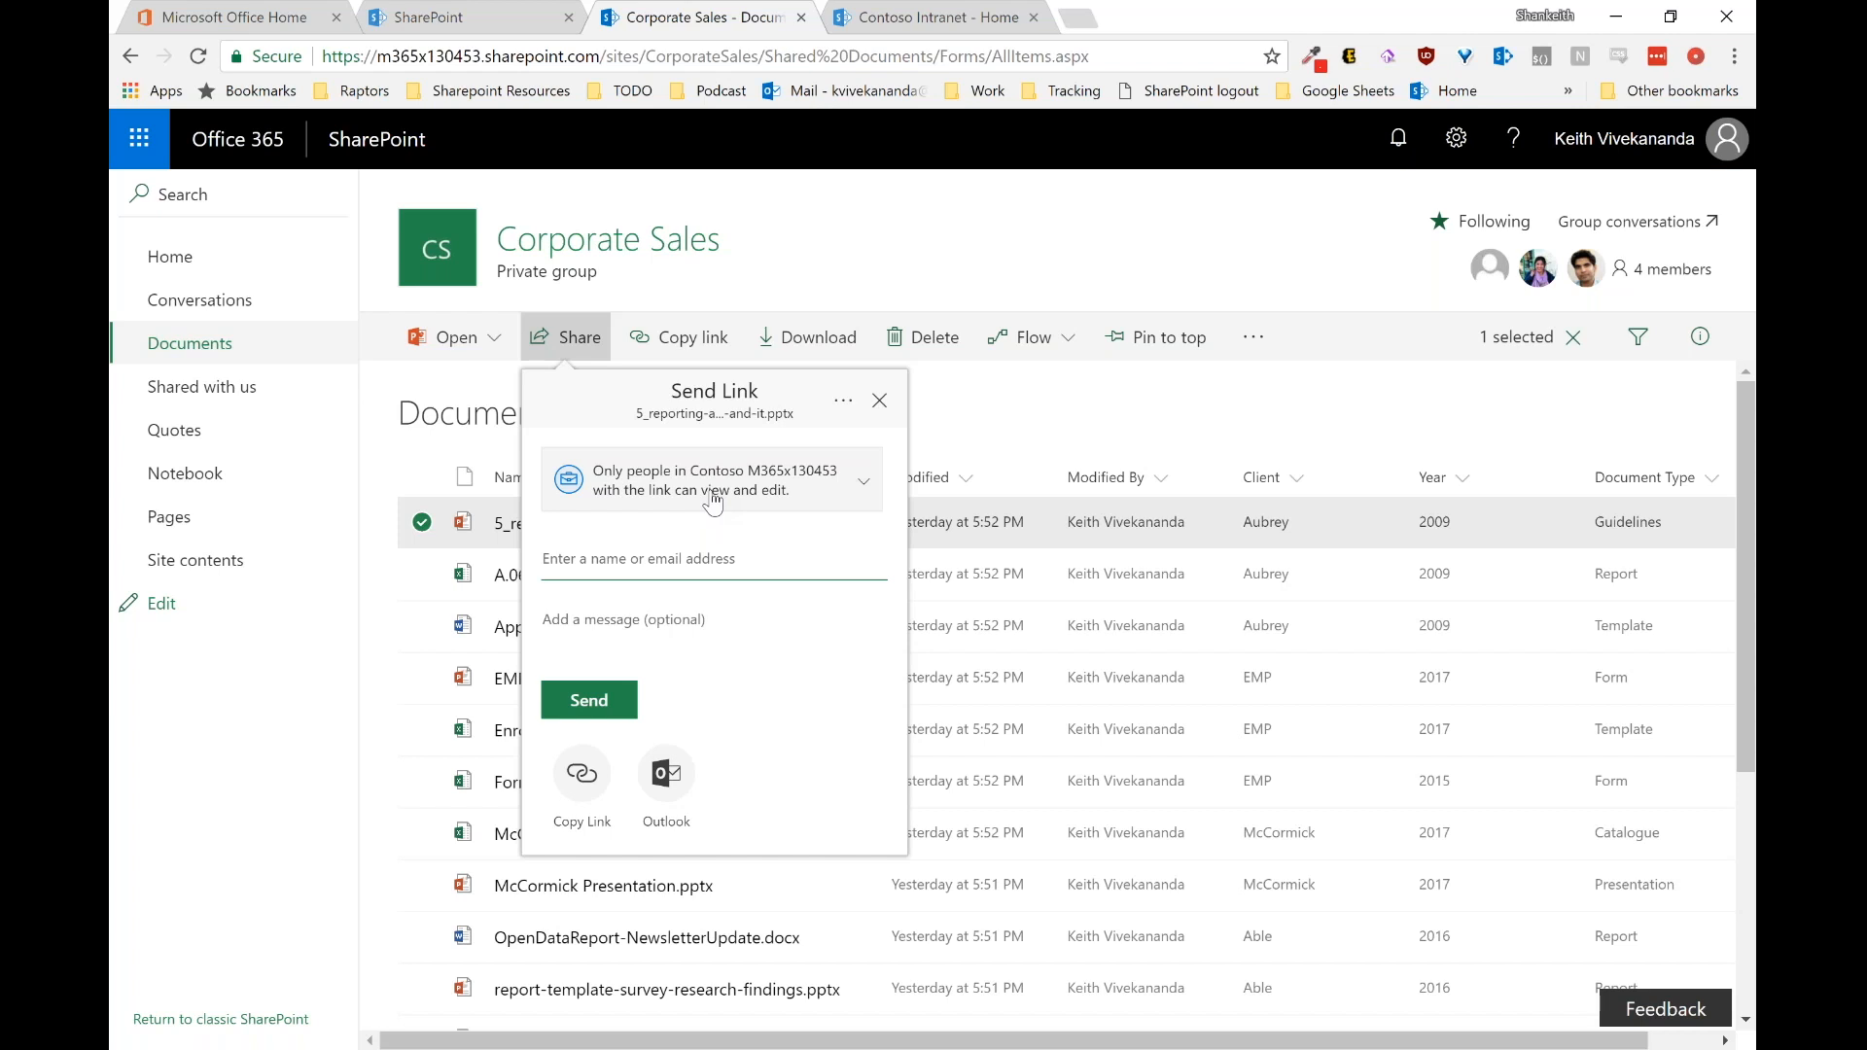
click(1052, 262)
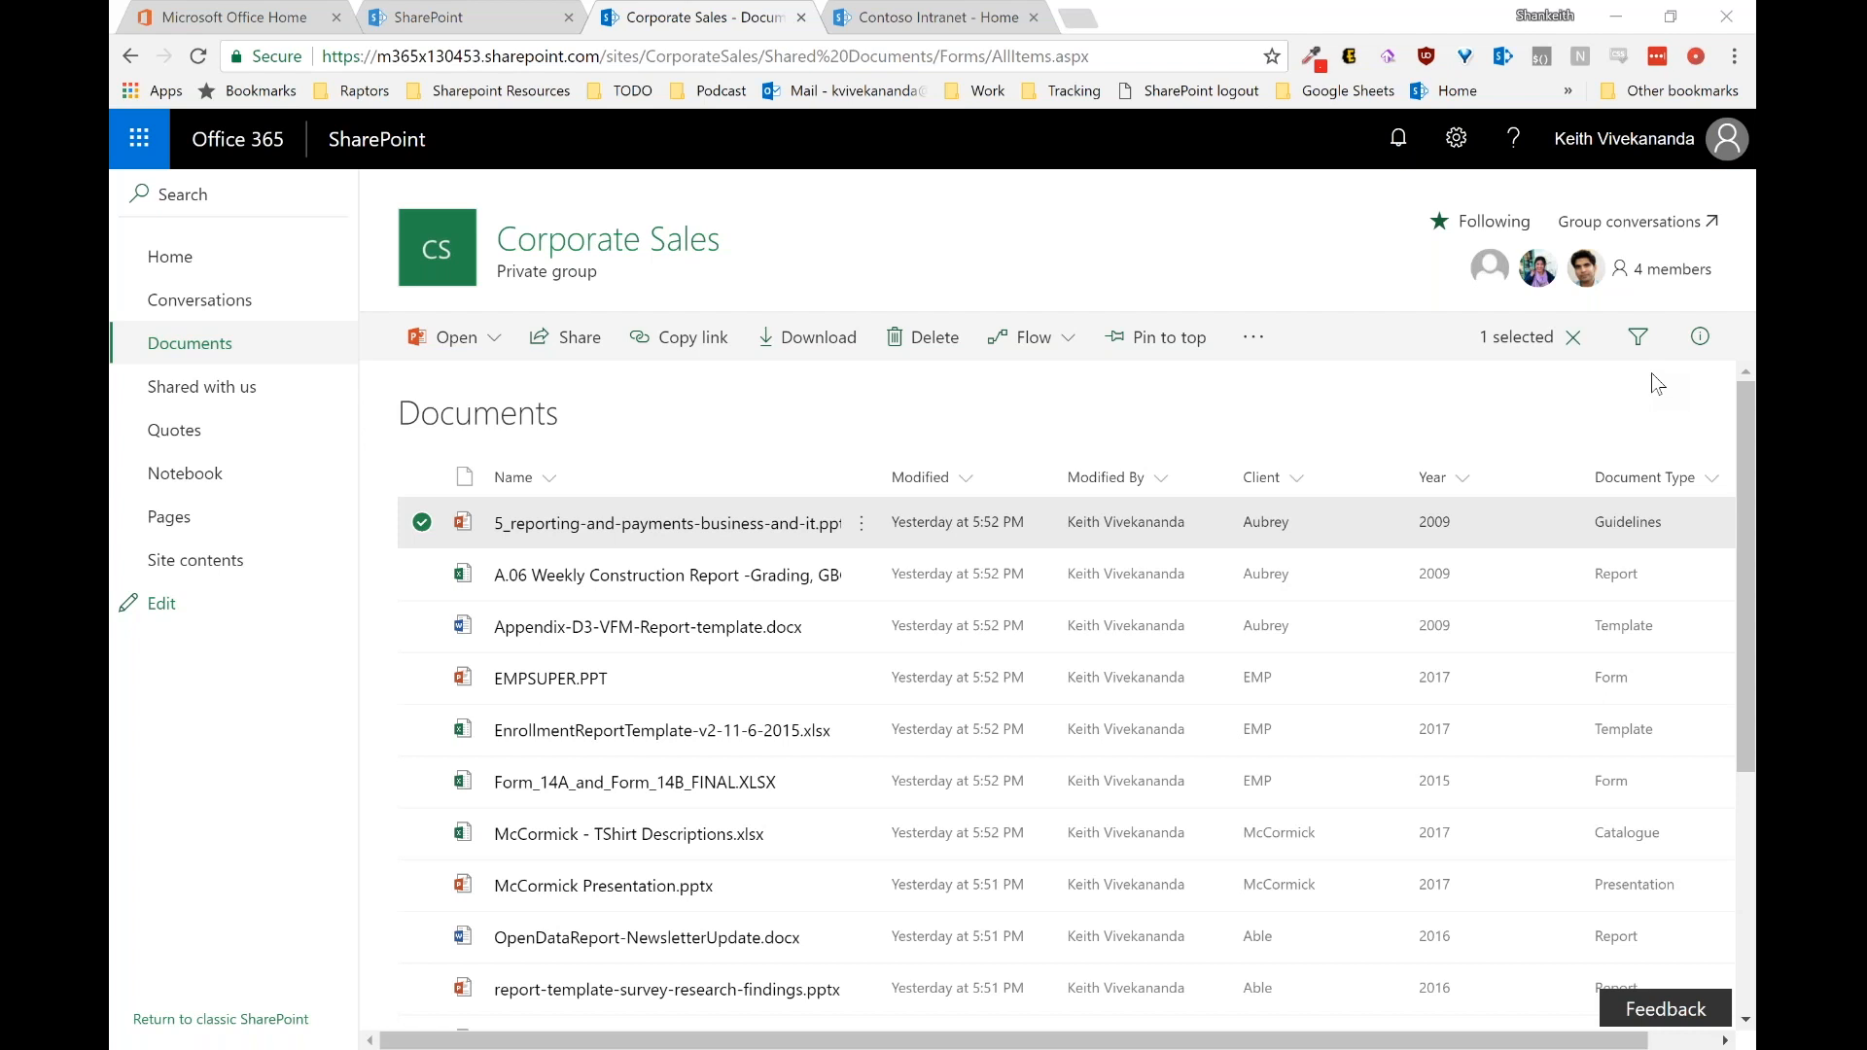
Step: Start a new item in the Quotes list titled McCormick Quote
click(248, 450)
click(433, 334)
text(M)
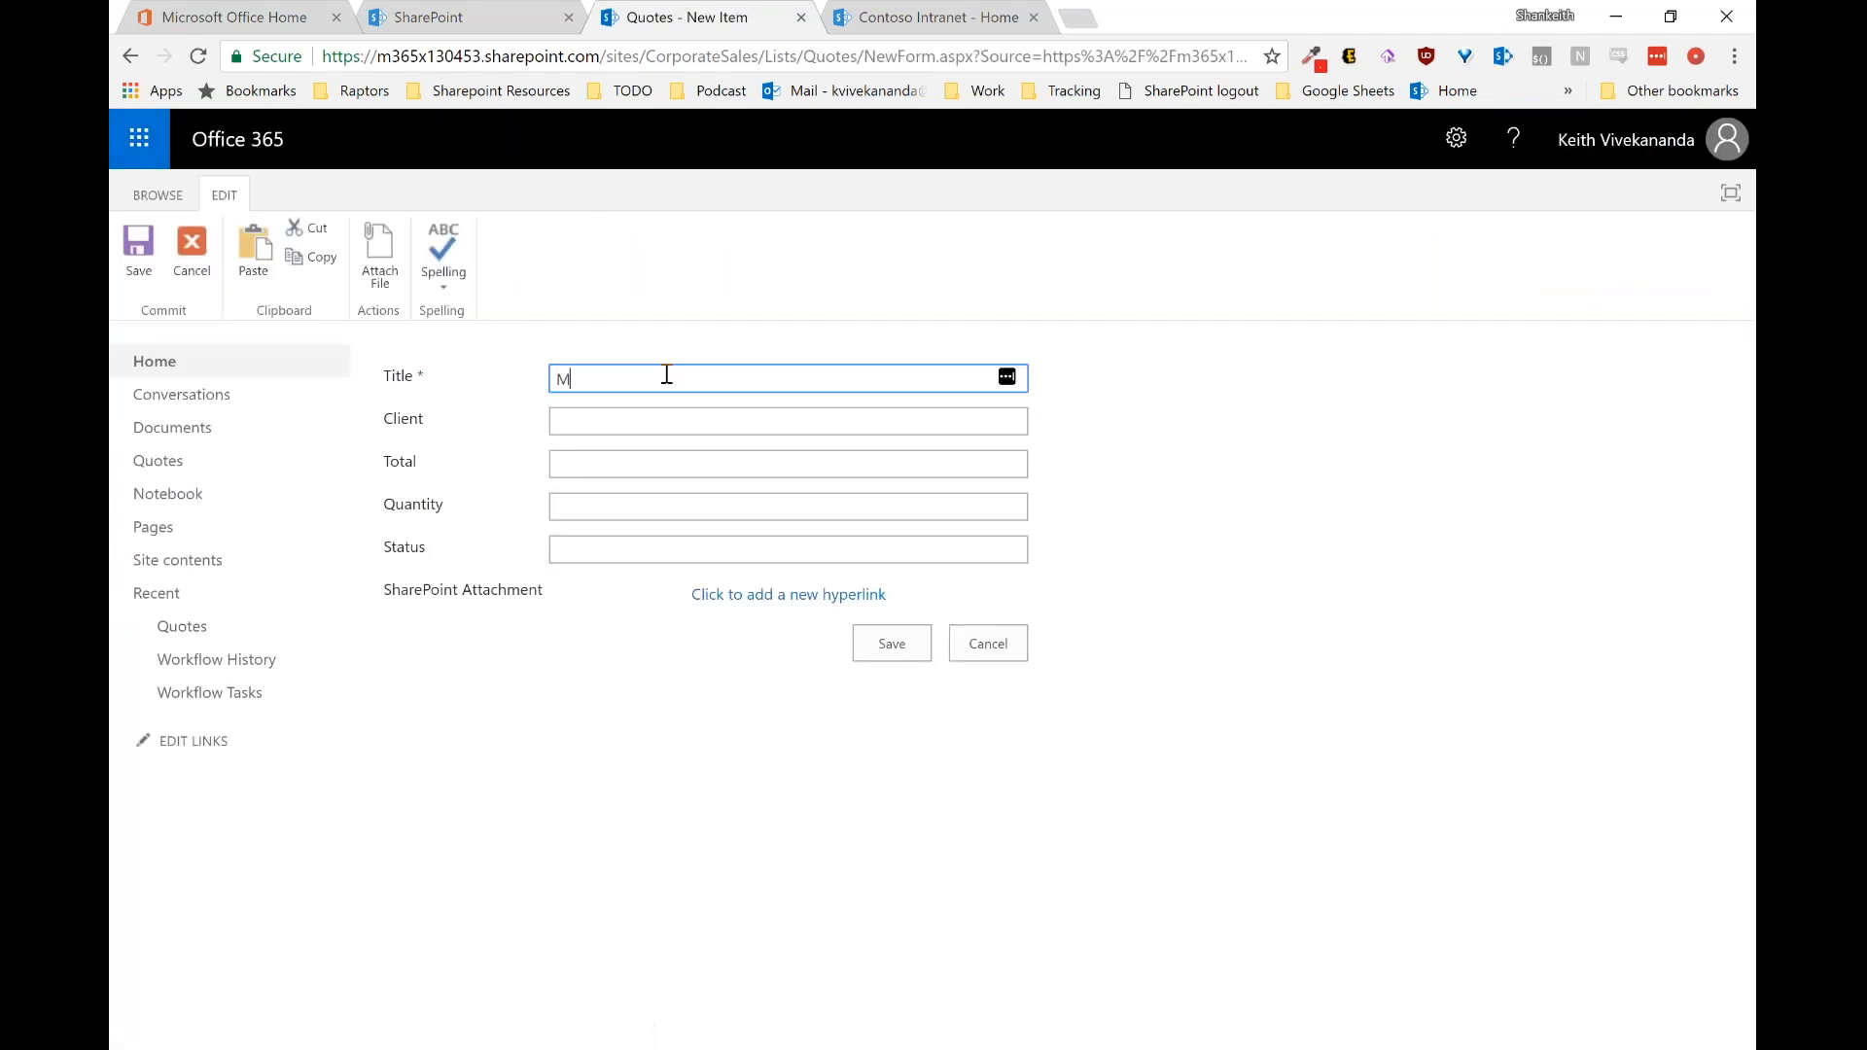
text(cC)
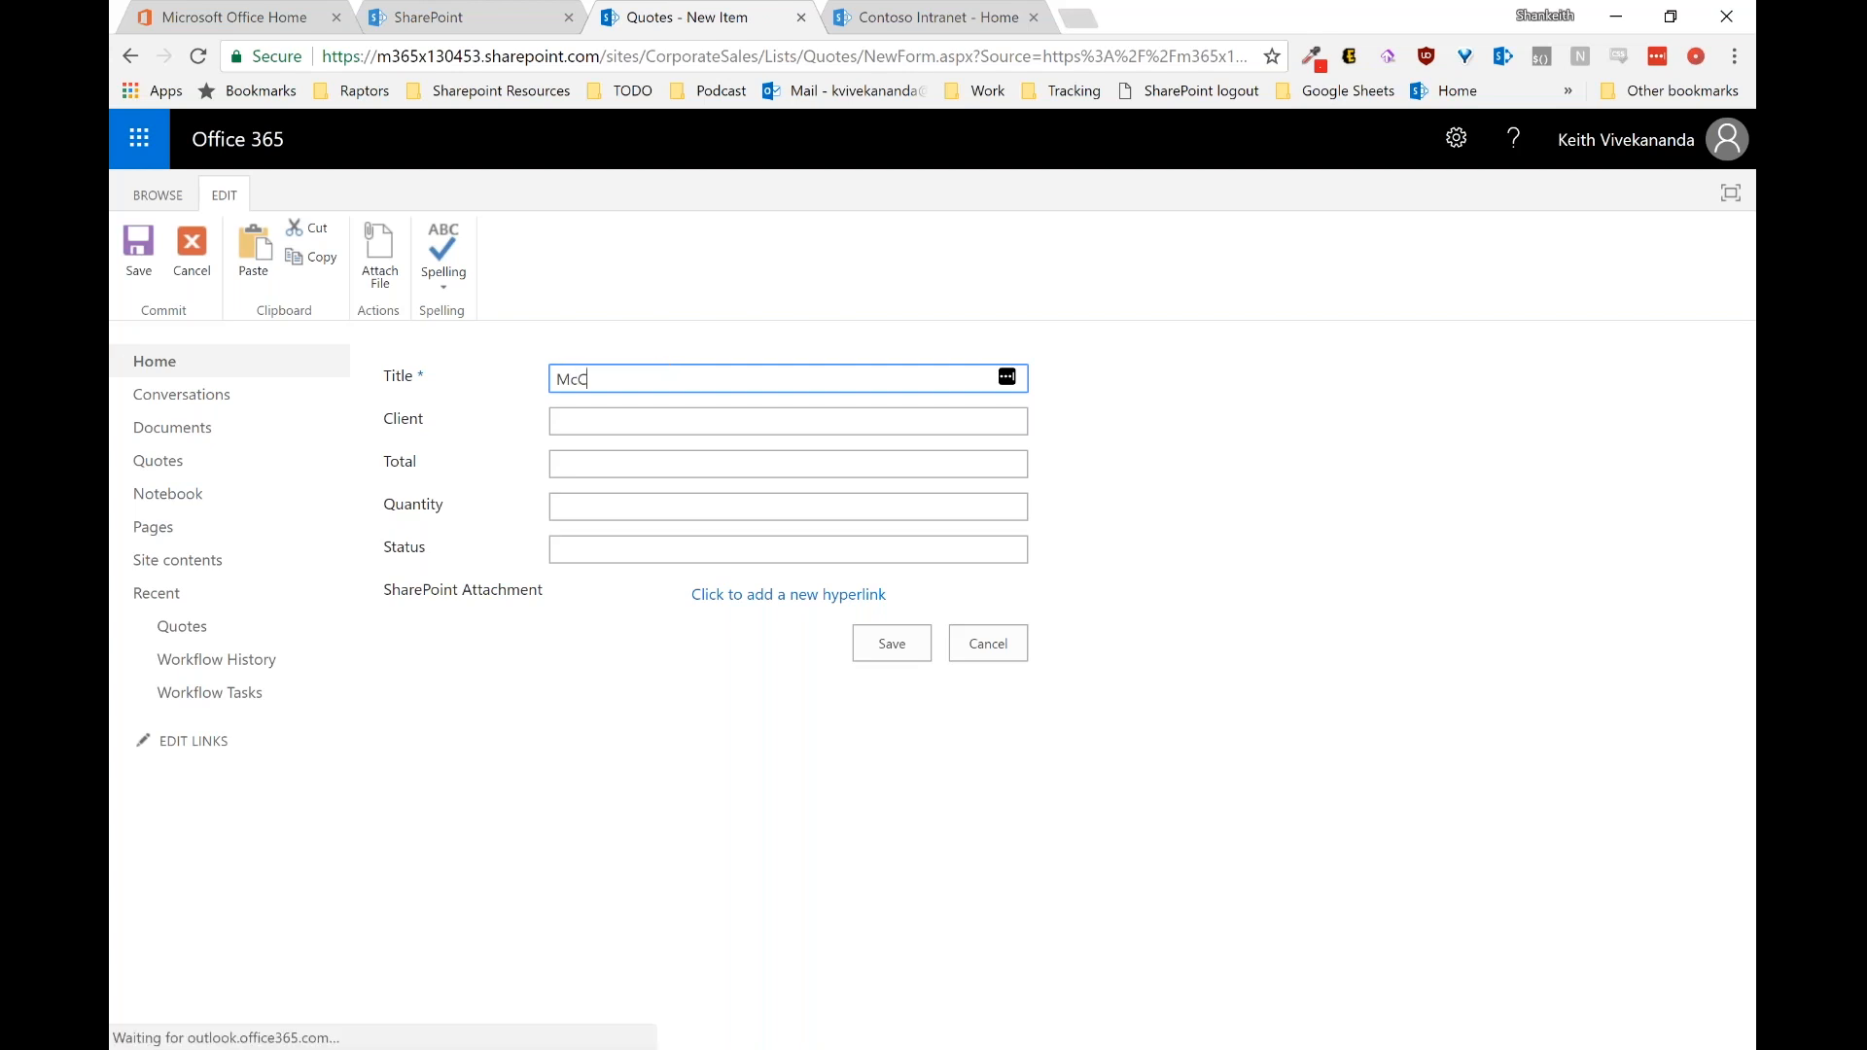
text(orkmick Quote)
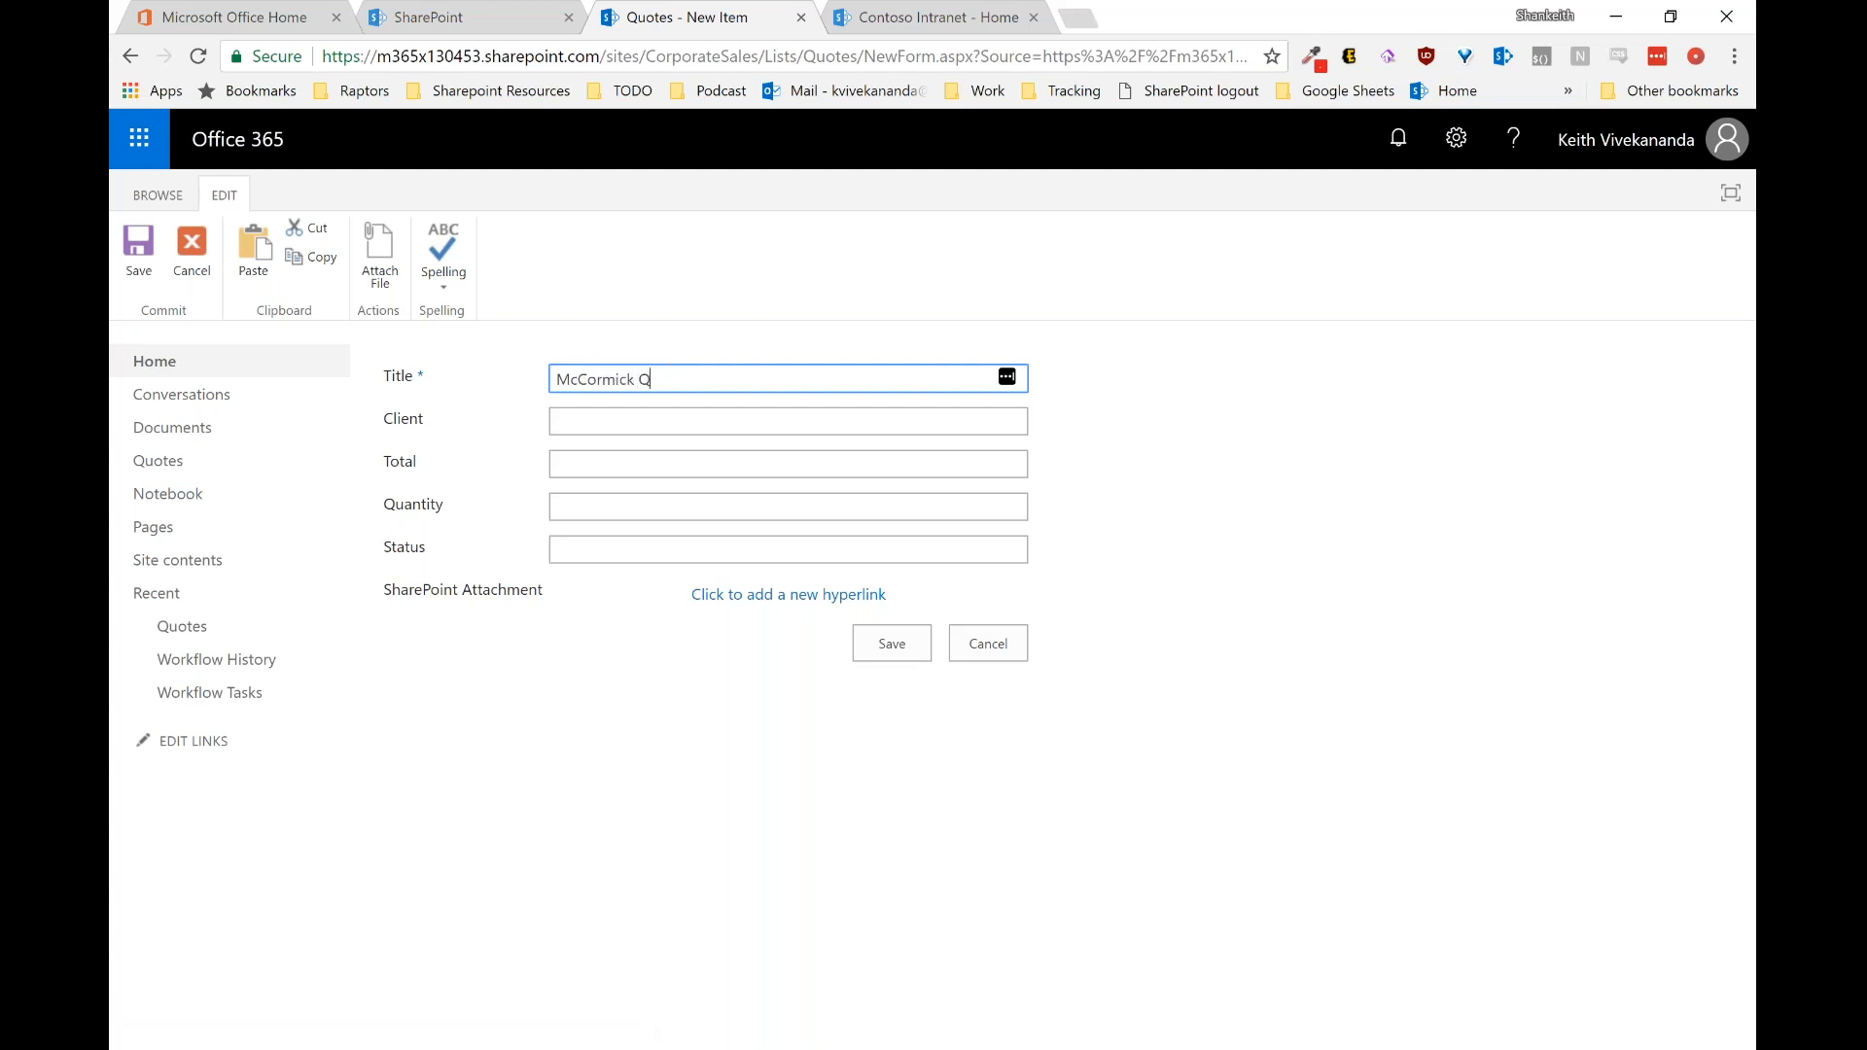
Step: Fill Client McCormick, Total 15000 and Quantity 10000 from the autofill suggestions
key(Tab)
key(Down)
key(Down)
key(Tab)
key(Down)
key(Down)
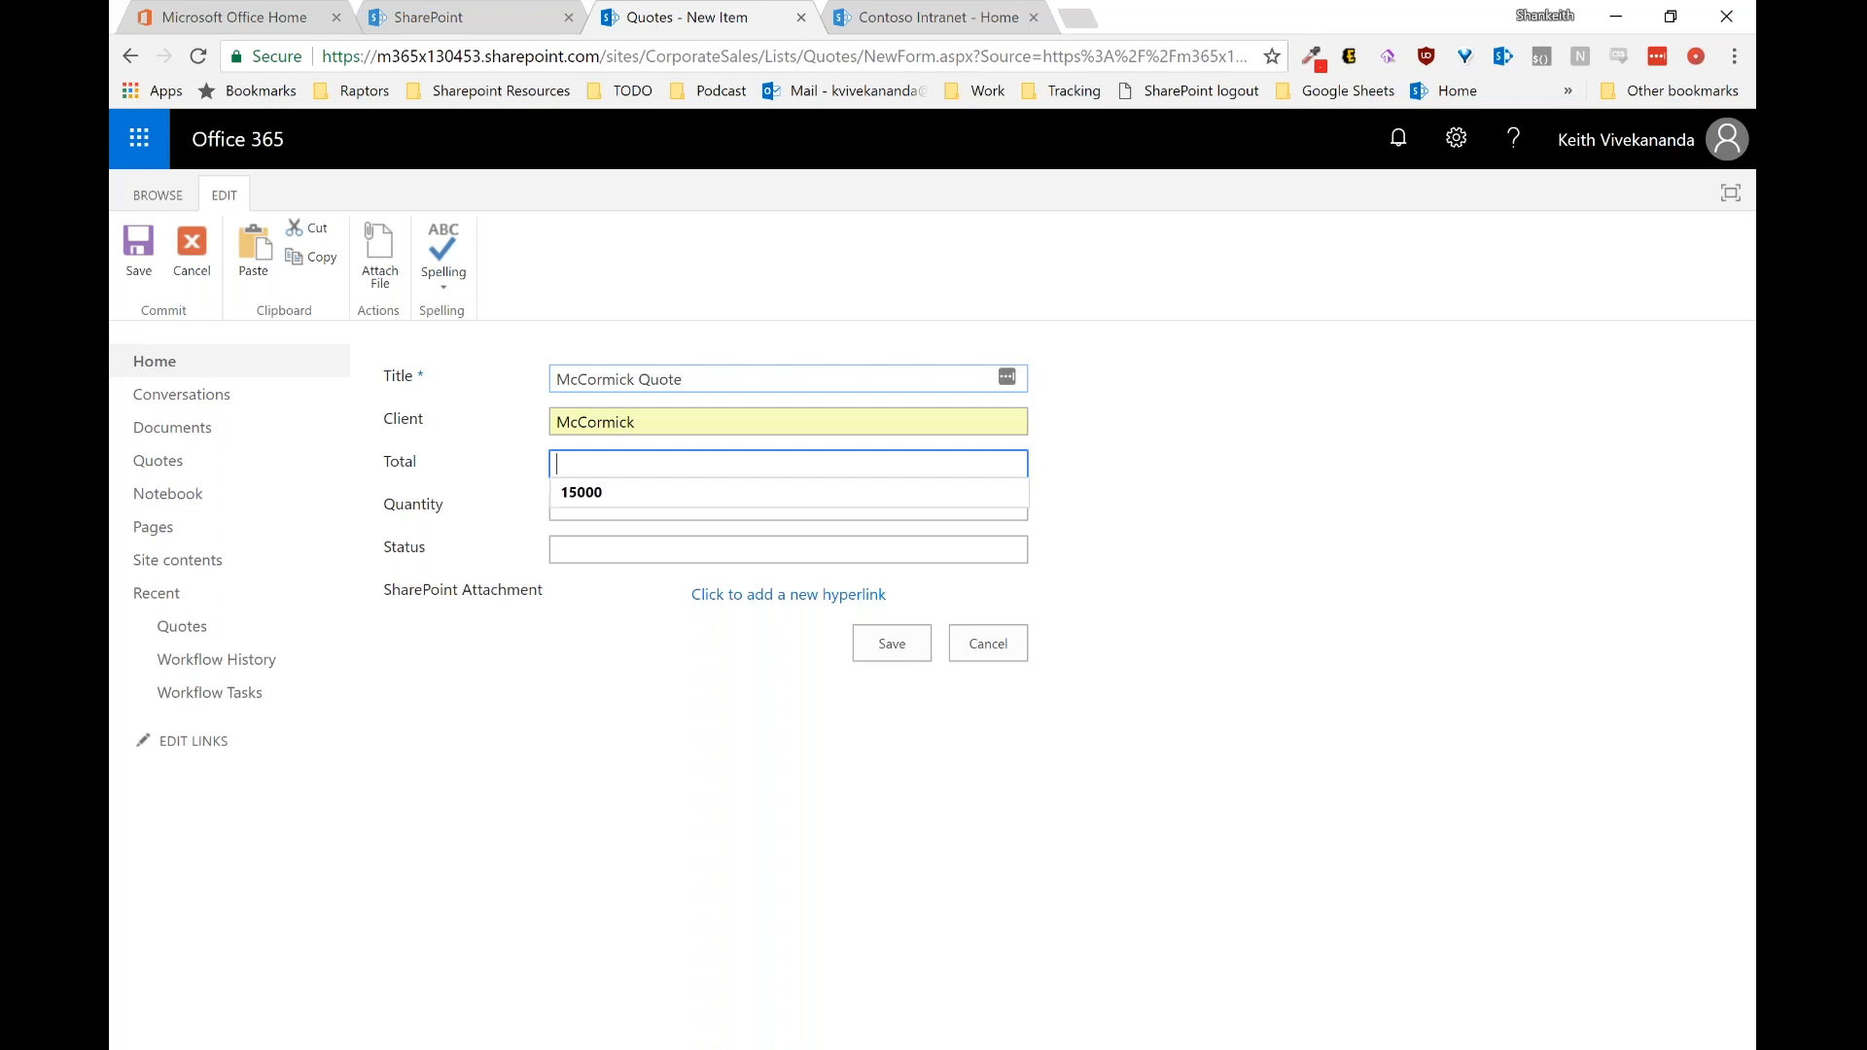
key(Tab)
key(Down)
key(Down)
key(Tab)
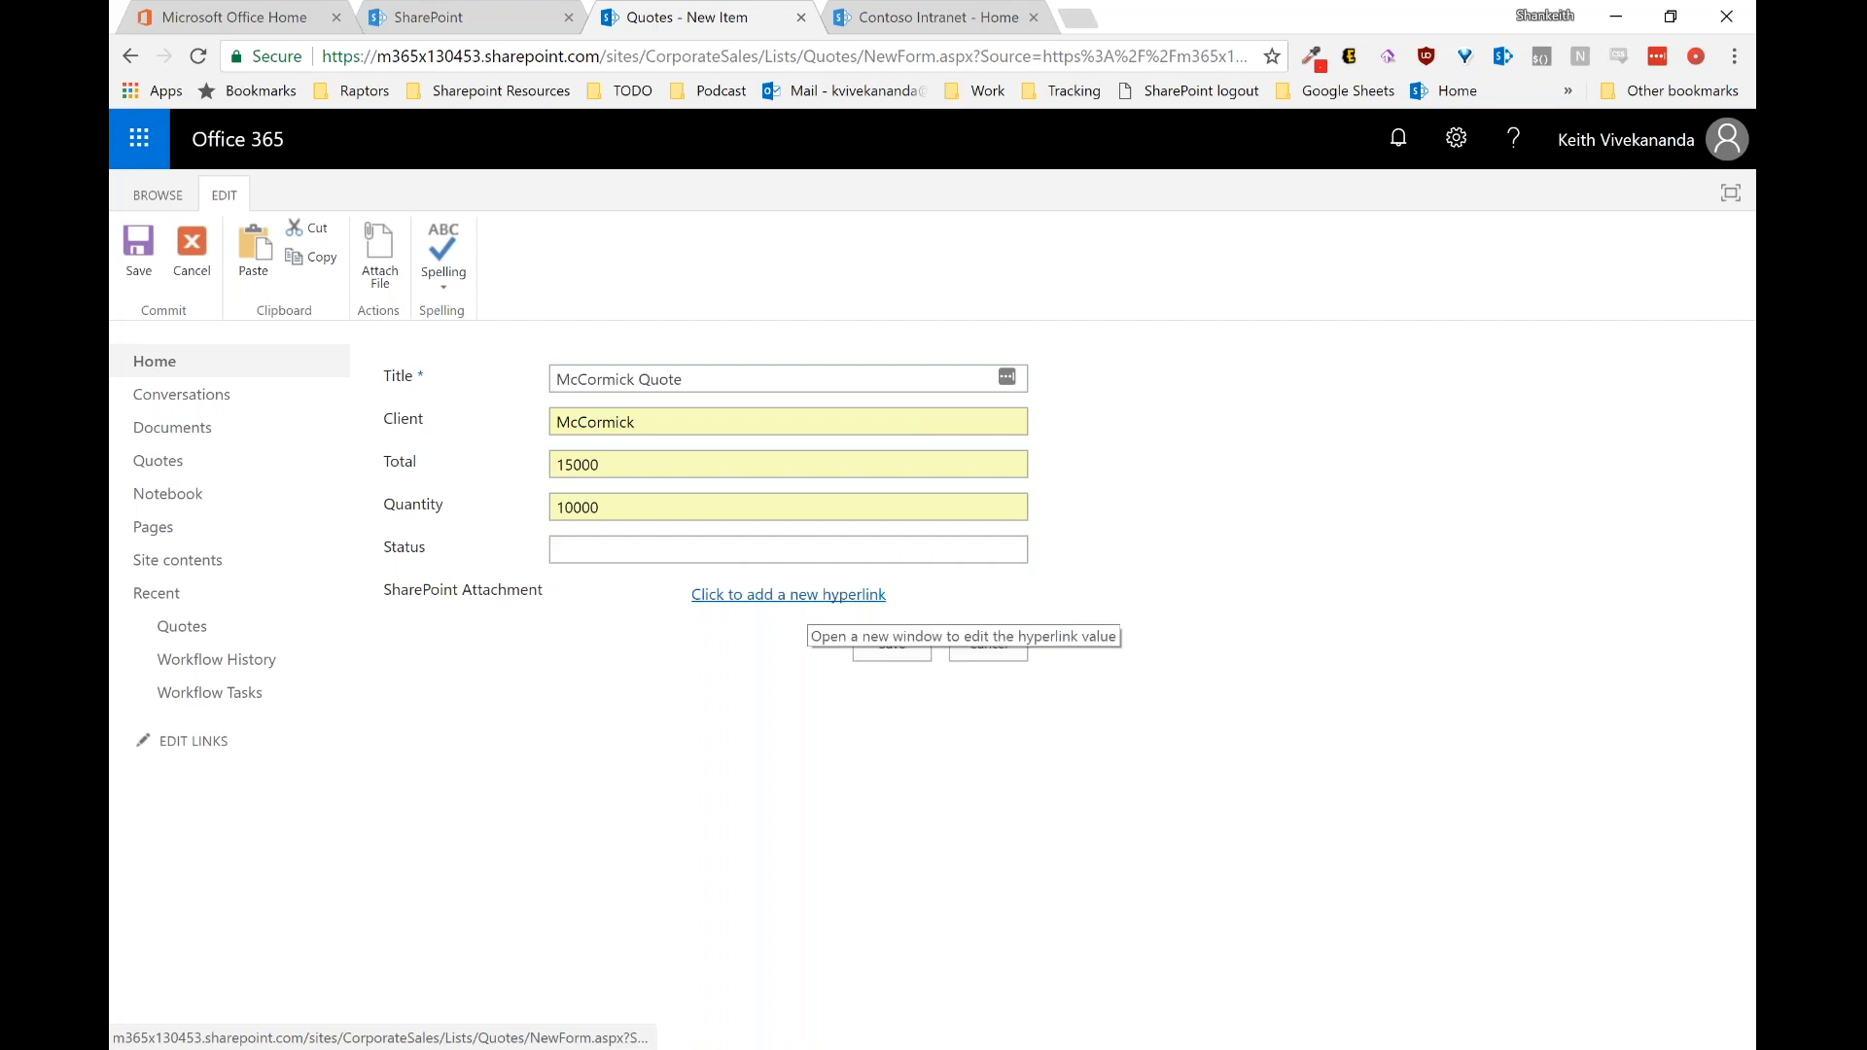
Step: Link Shirt Quote - McCormick.docx, found under the McCormick view, as the SharePoint Attachment
click(793, 596)
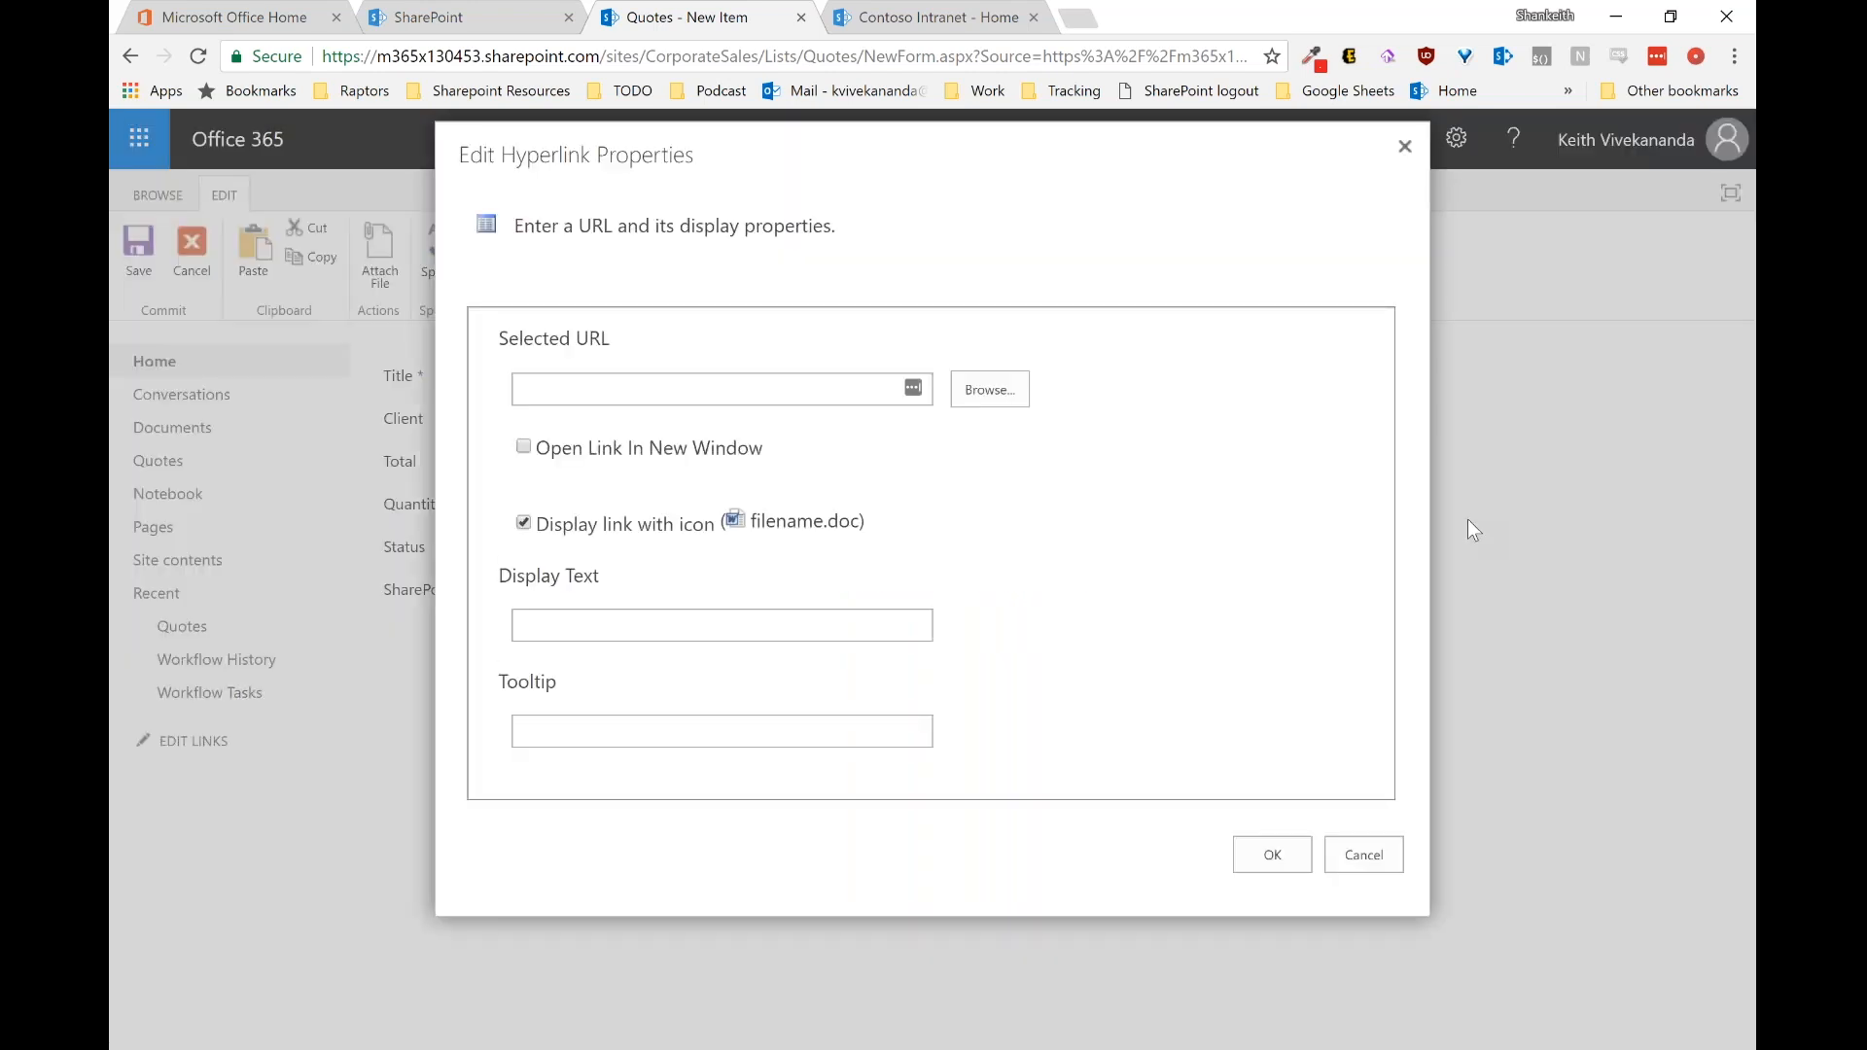
click(1008, 400)
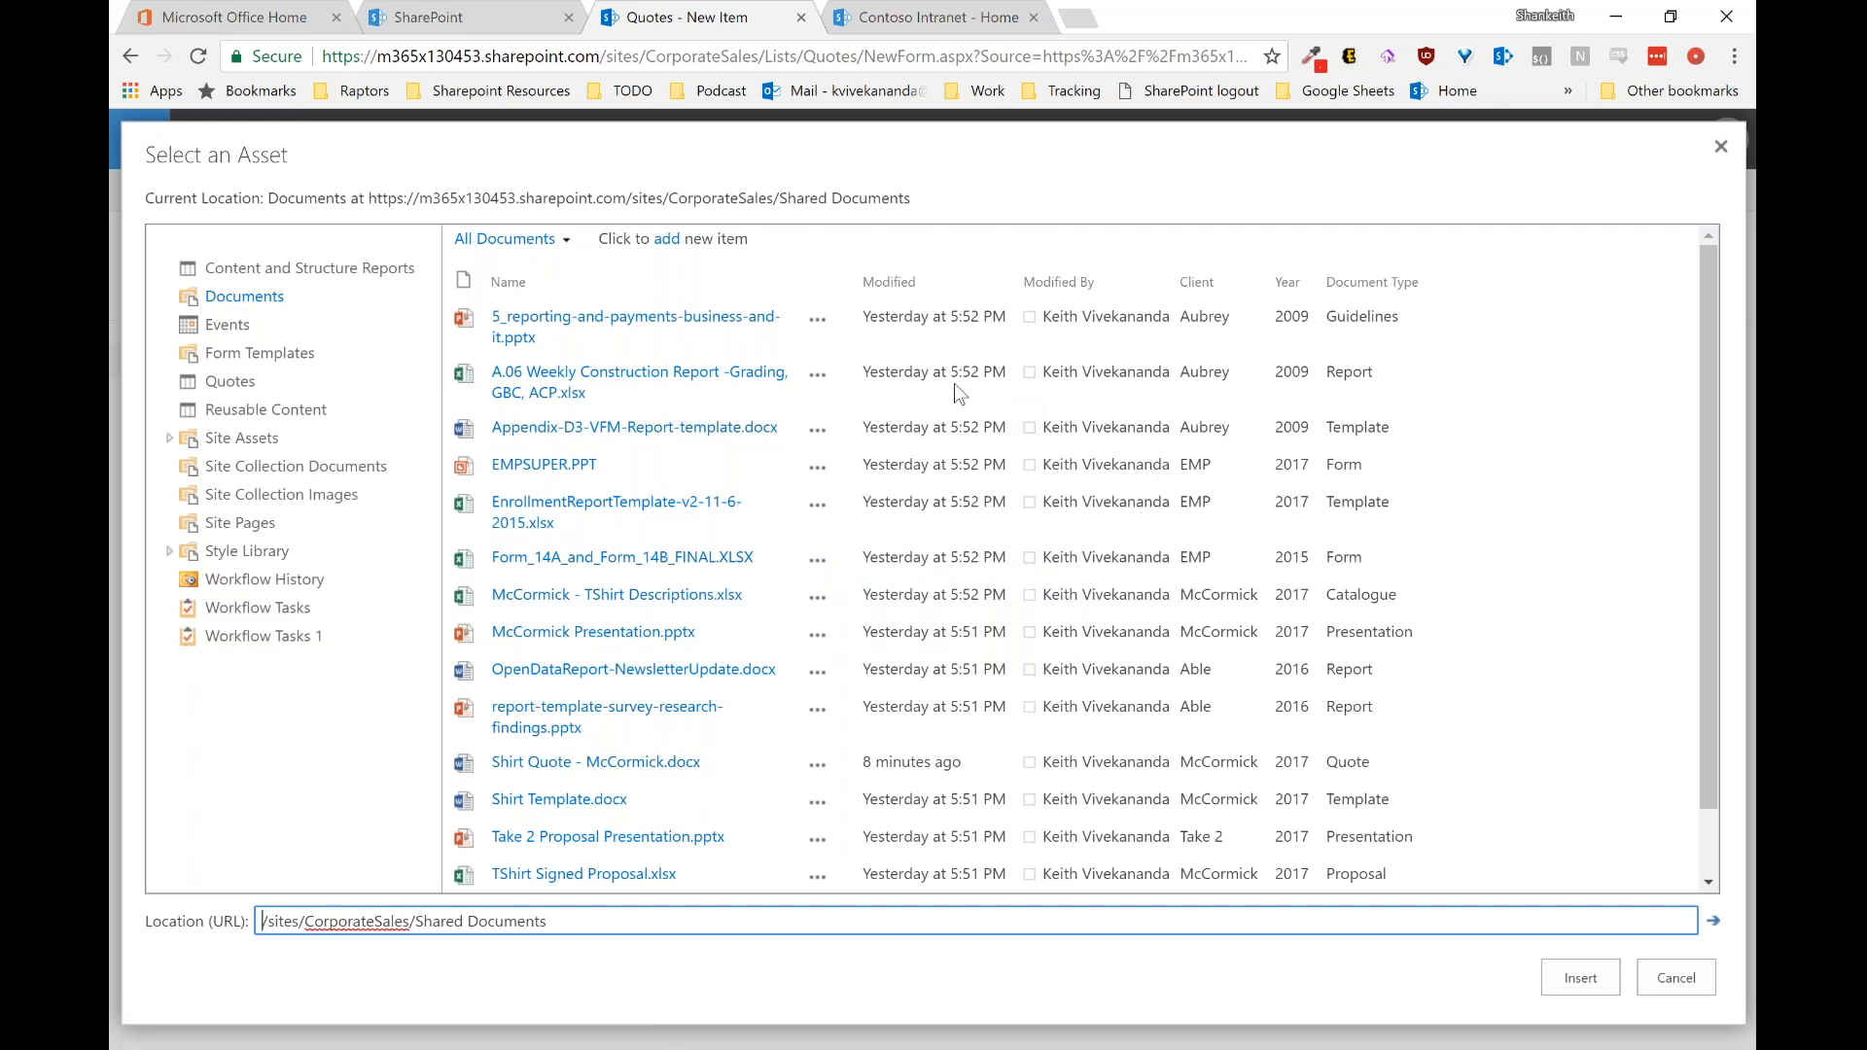
click(541, 253)
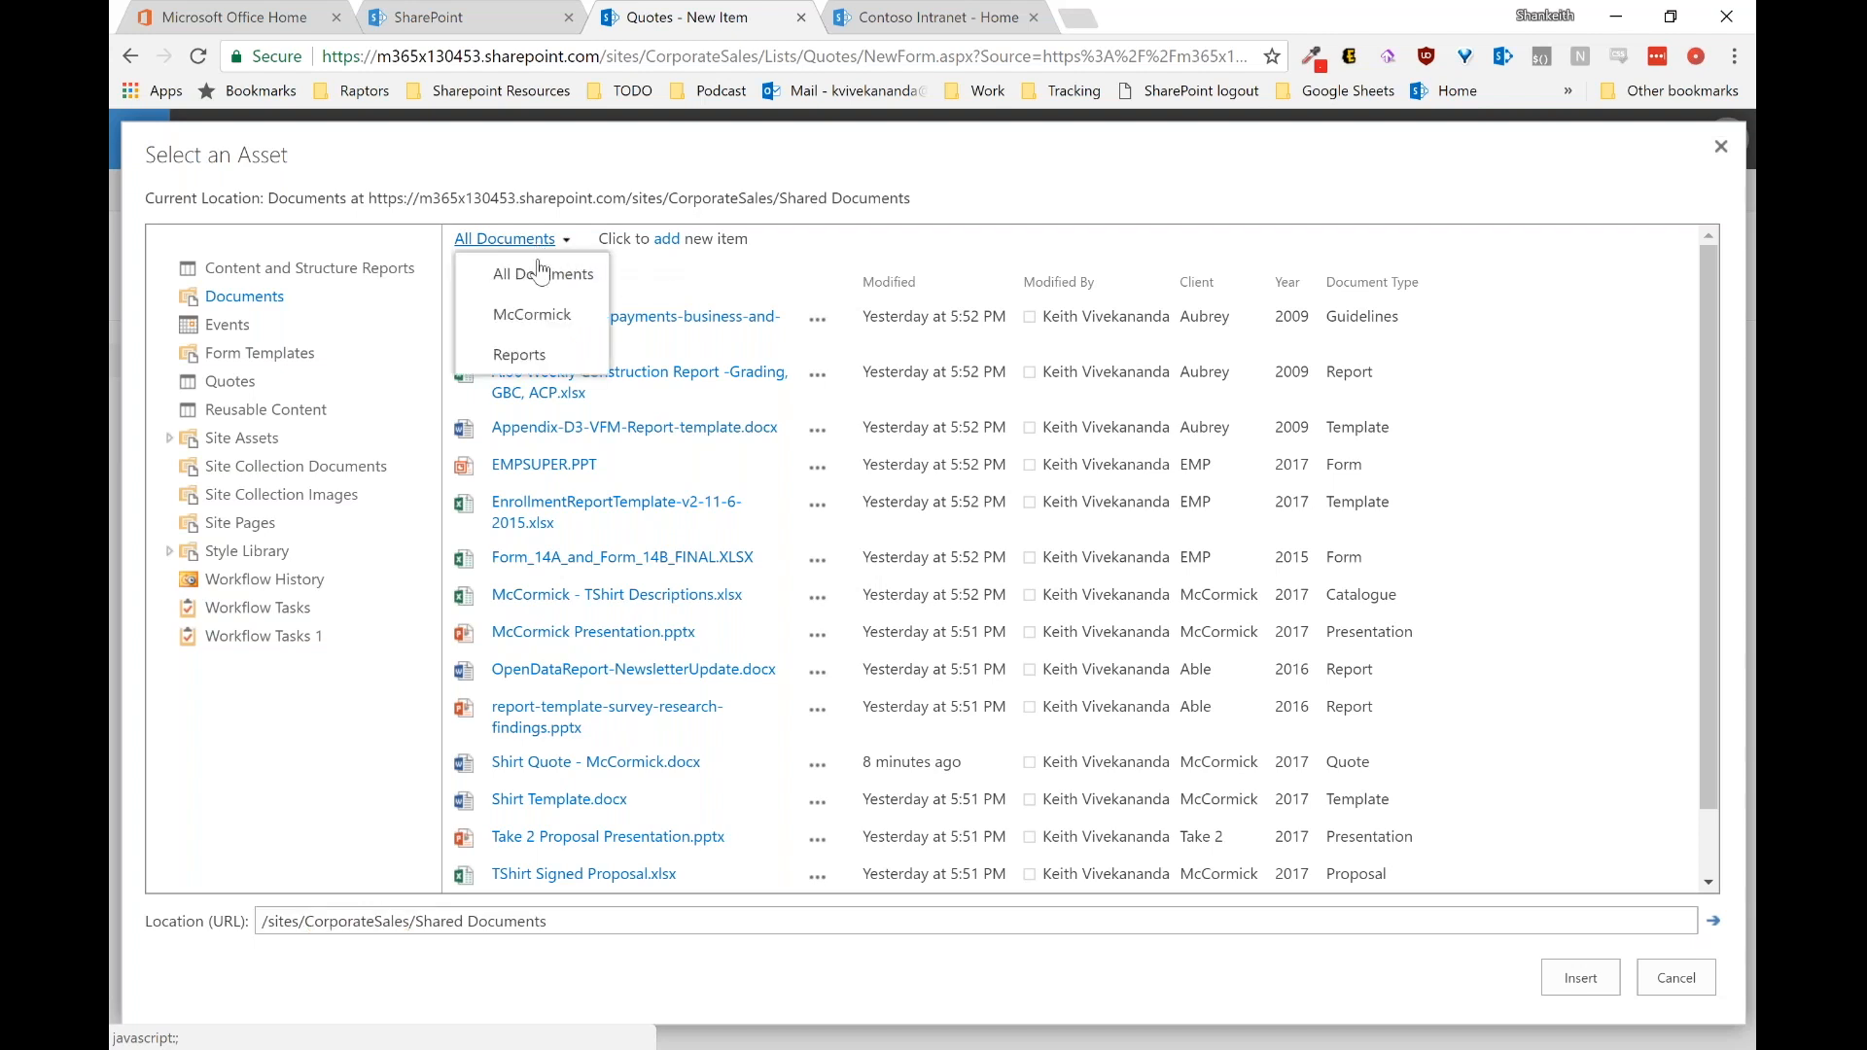
click(557, 334)
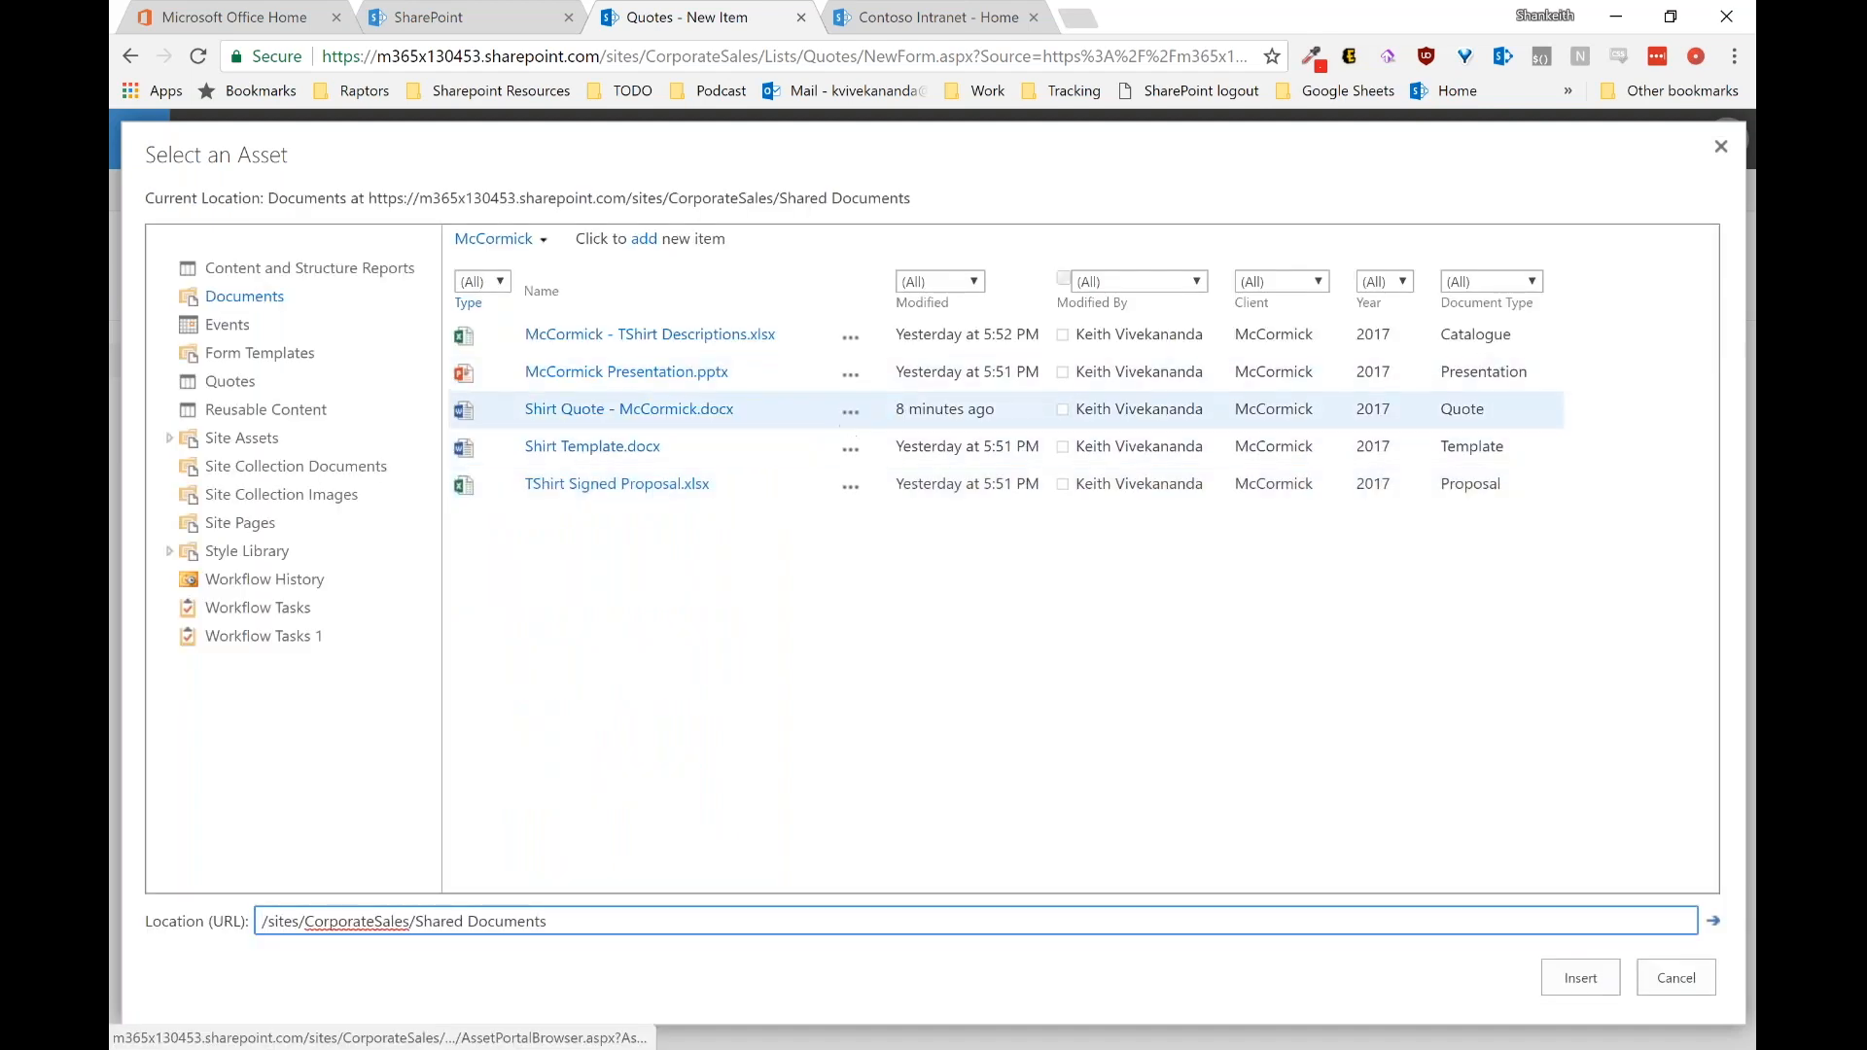
click(745, 406)
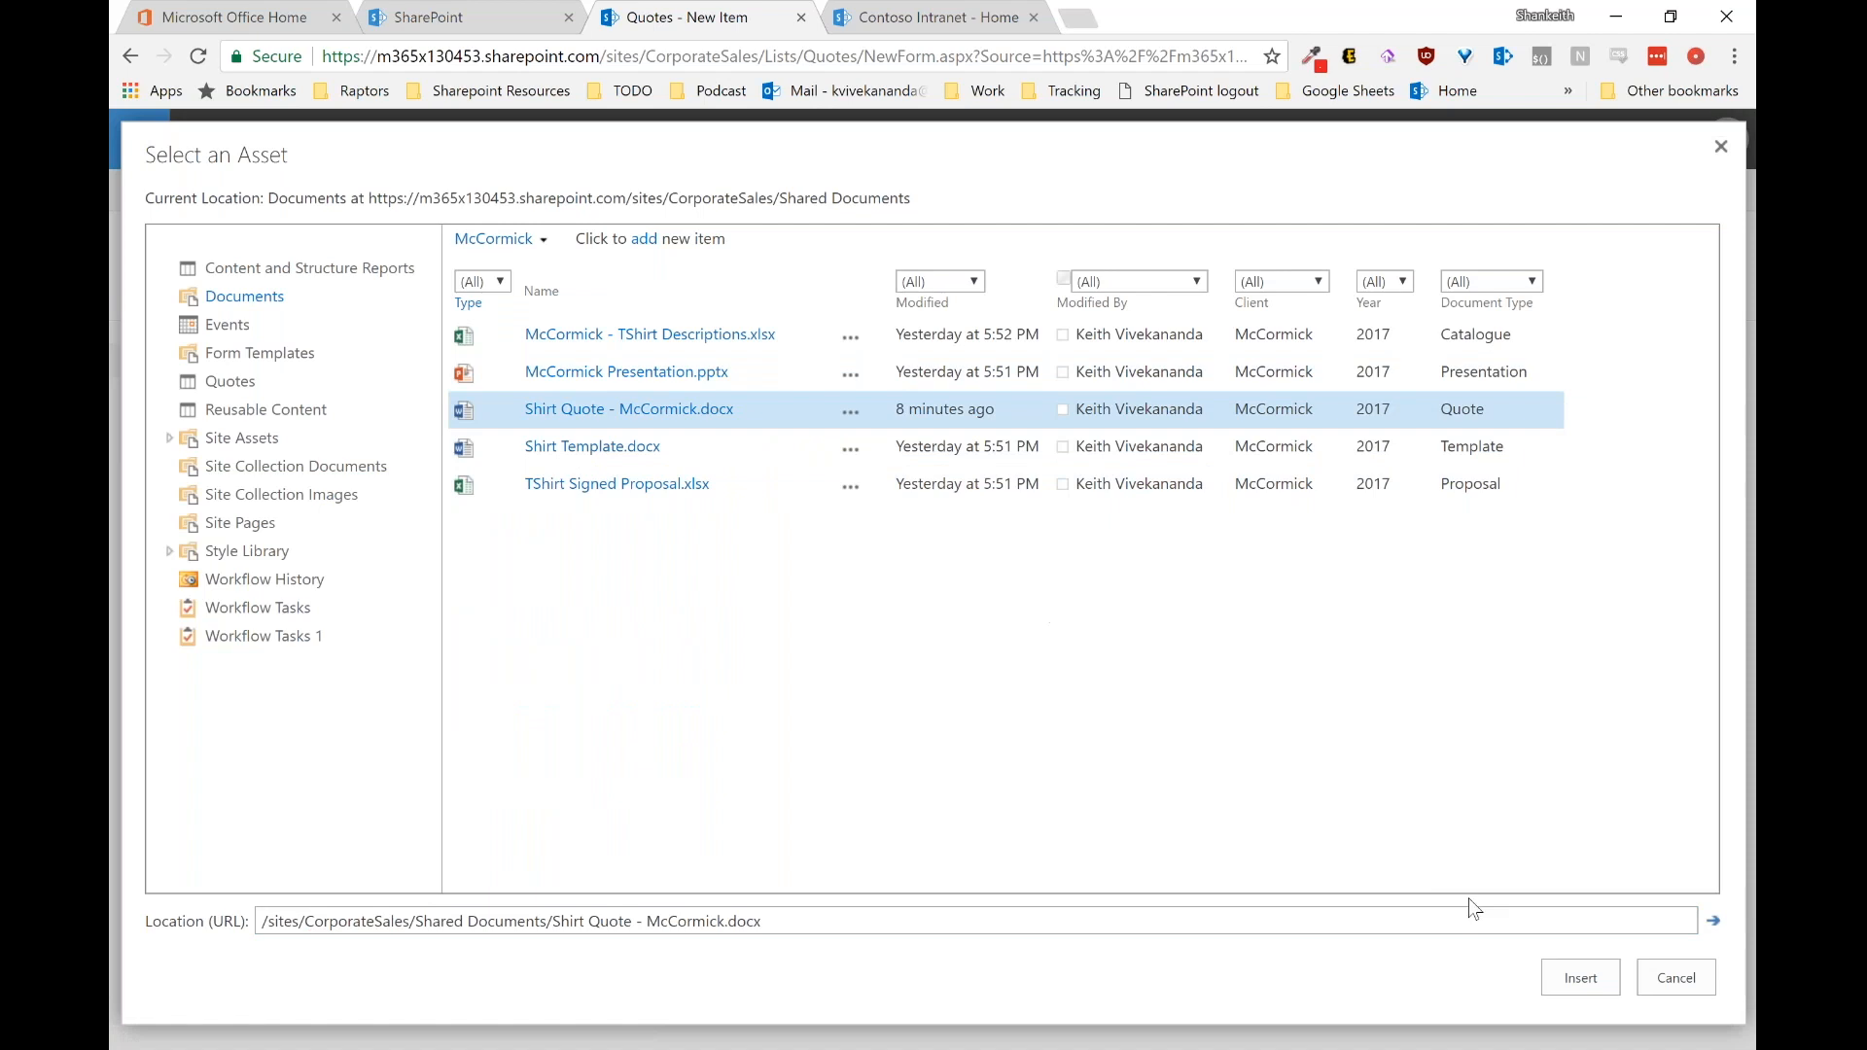
click(1583, 977)
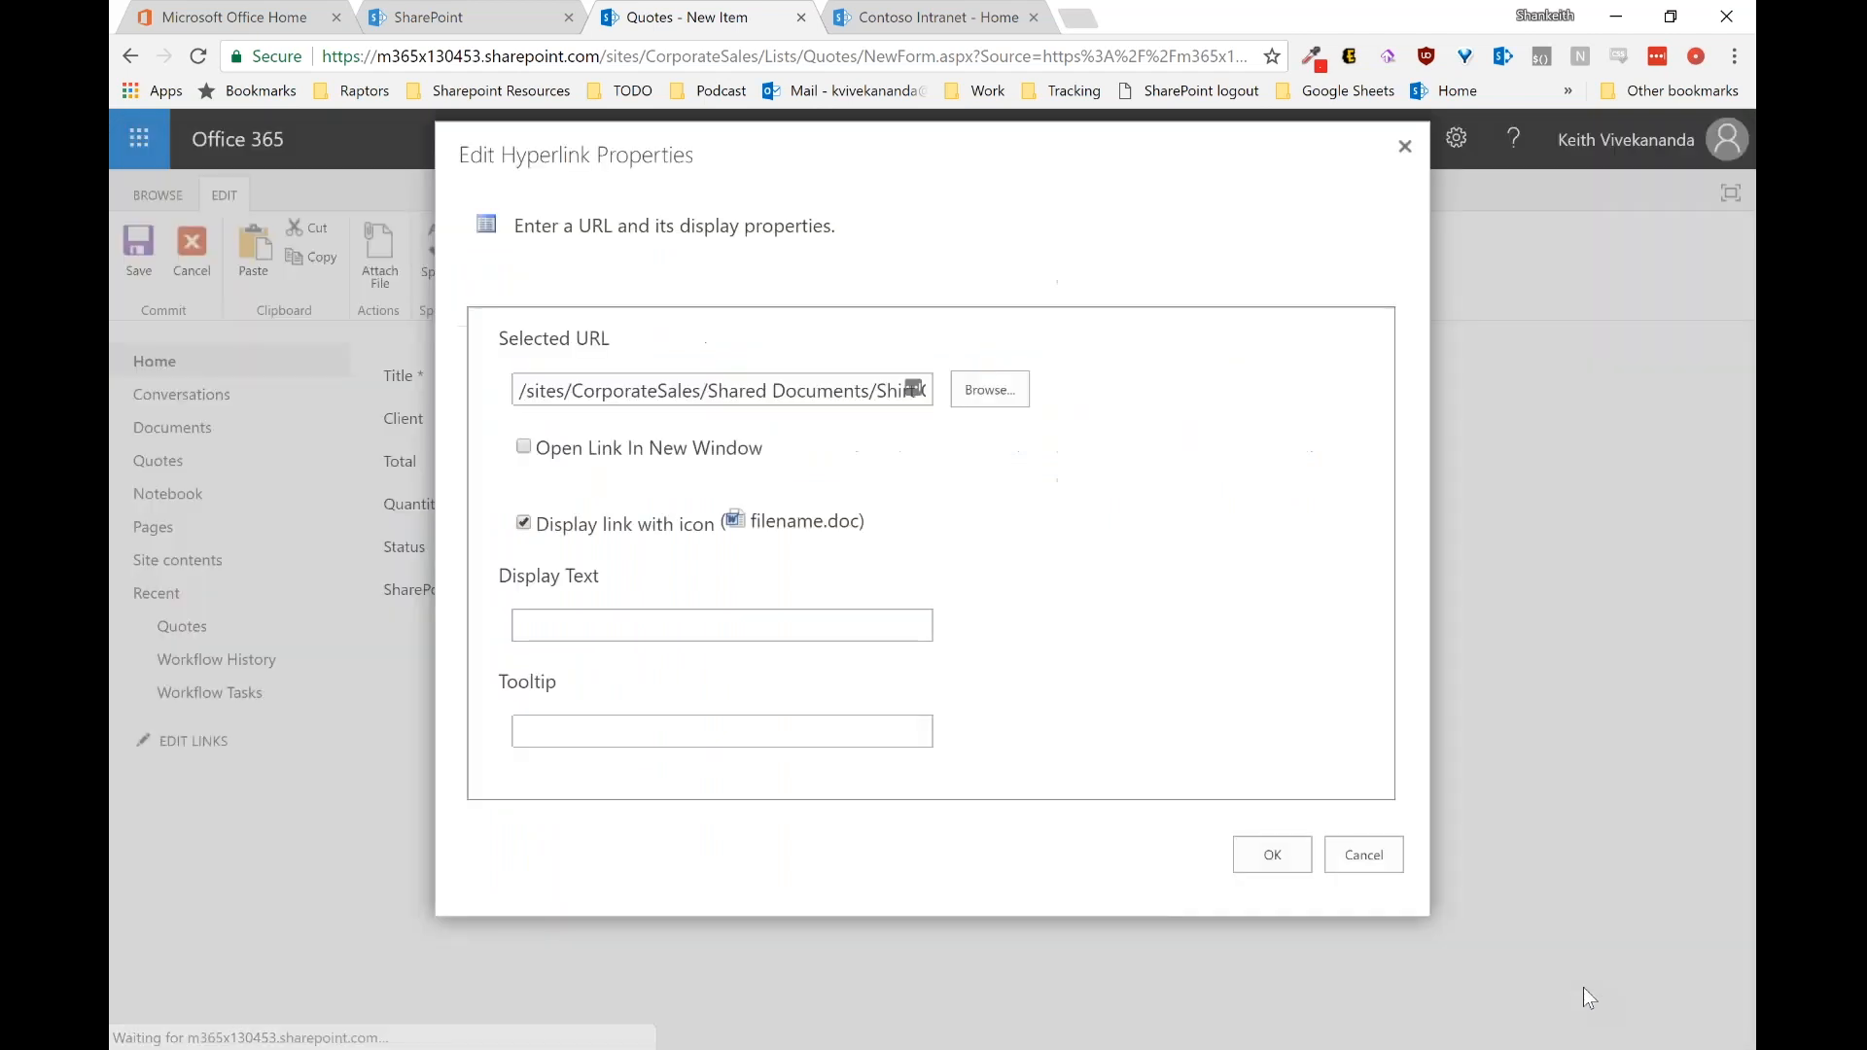
click(1259, 862)
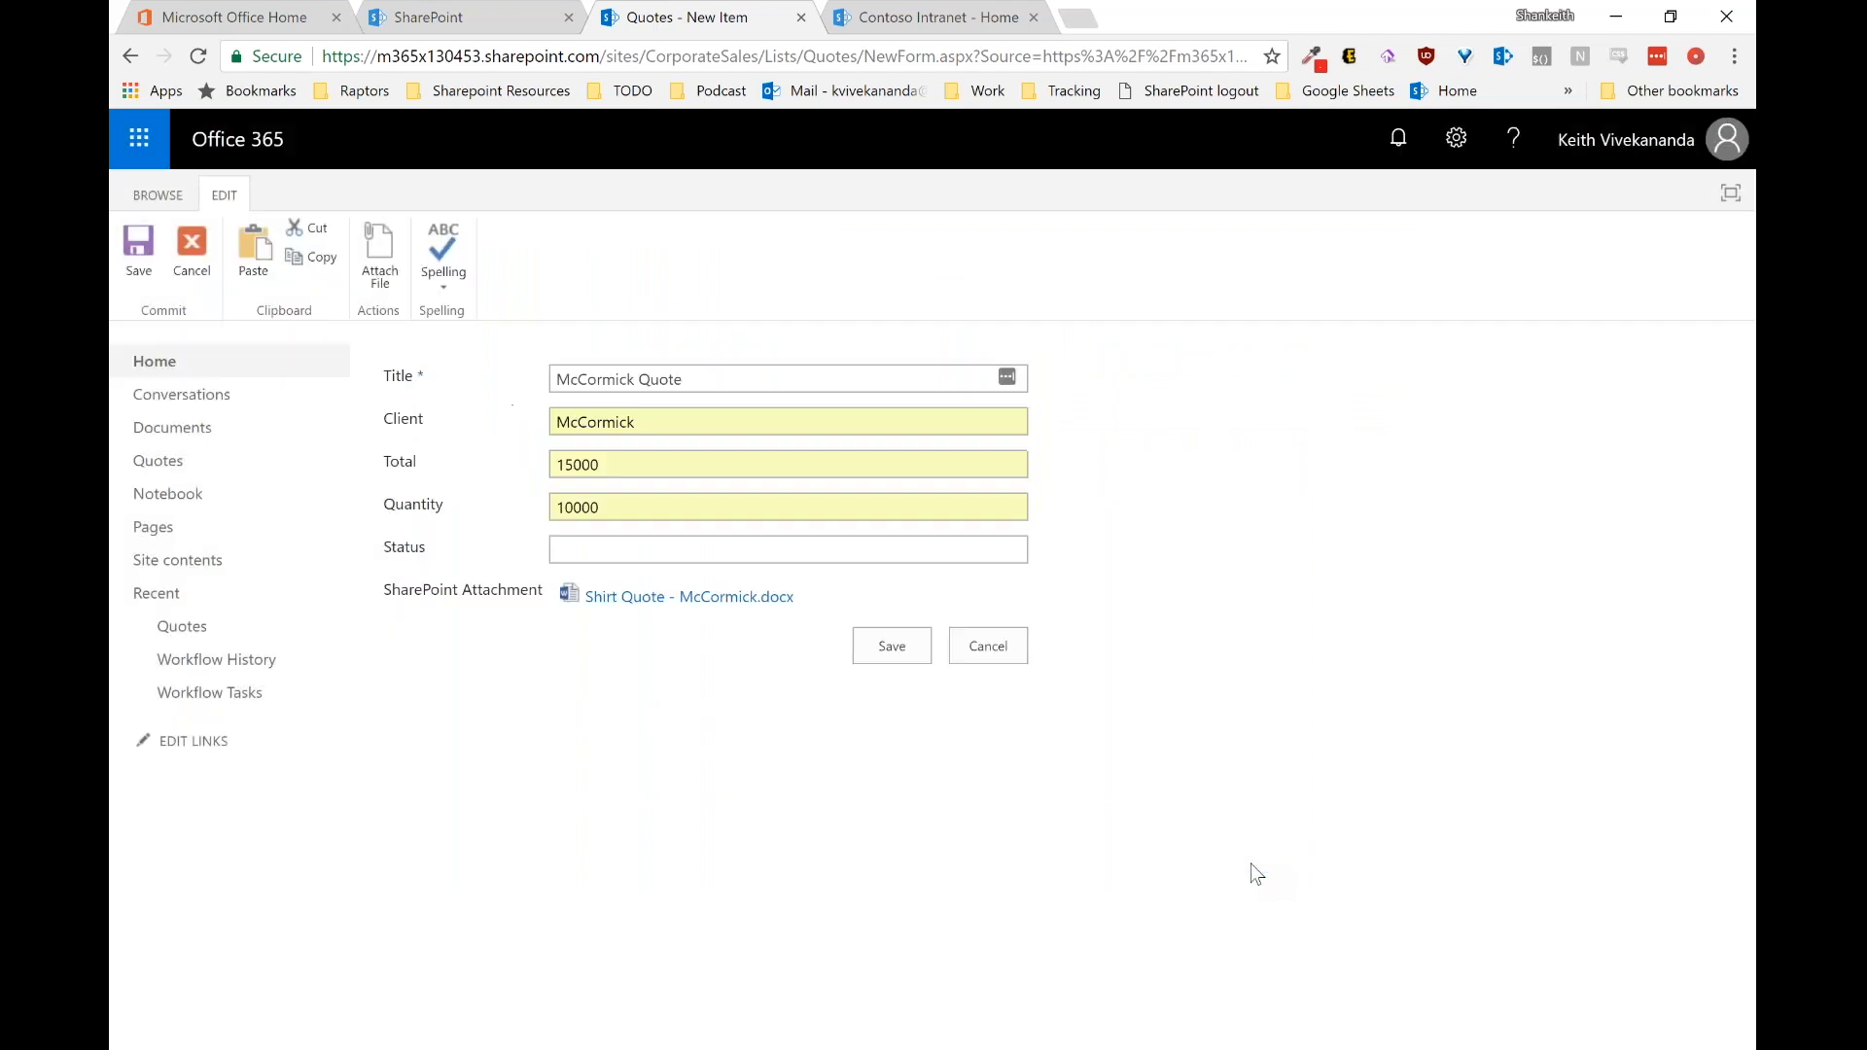
Step: Save the McCormick Quote item so it lists as Out for Approval
click(898, 658)
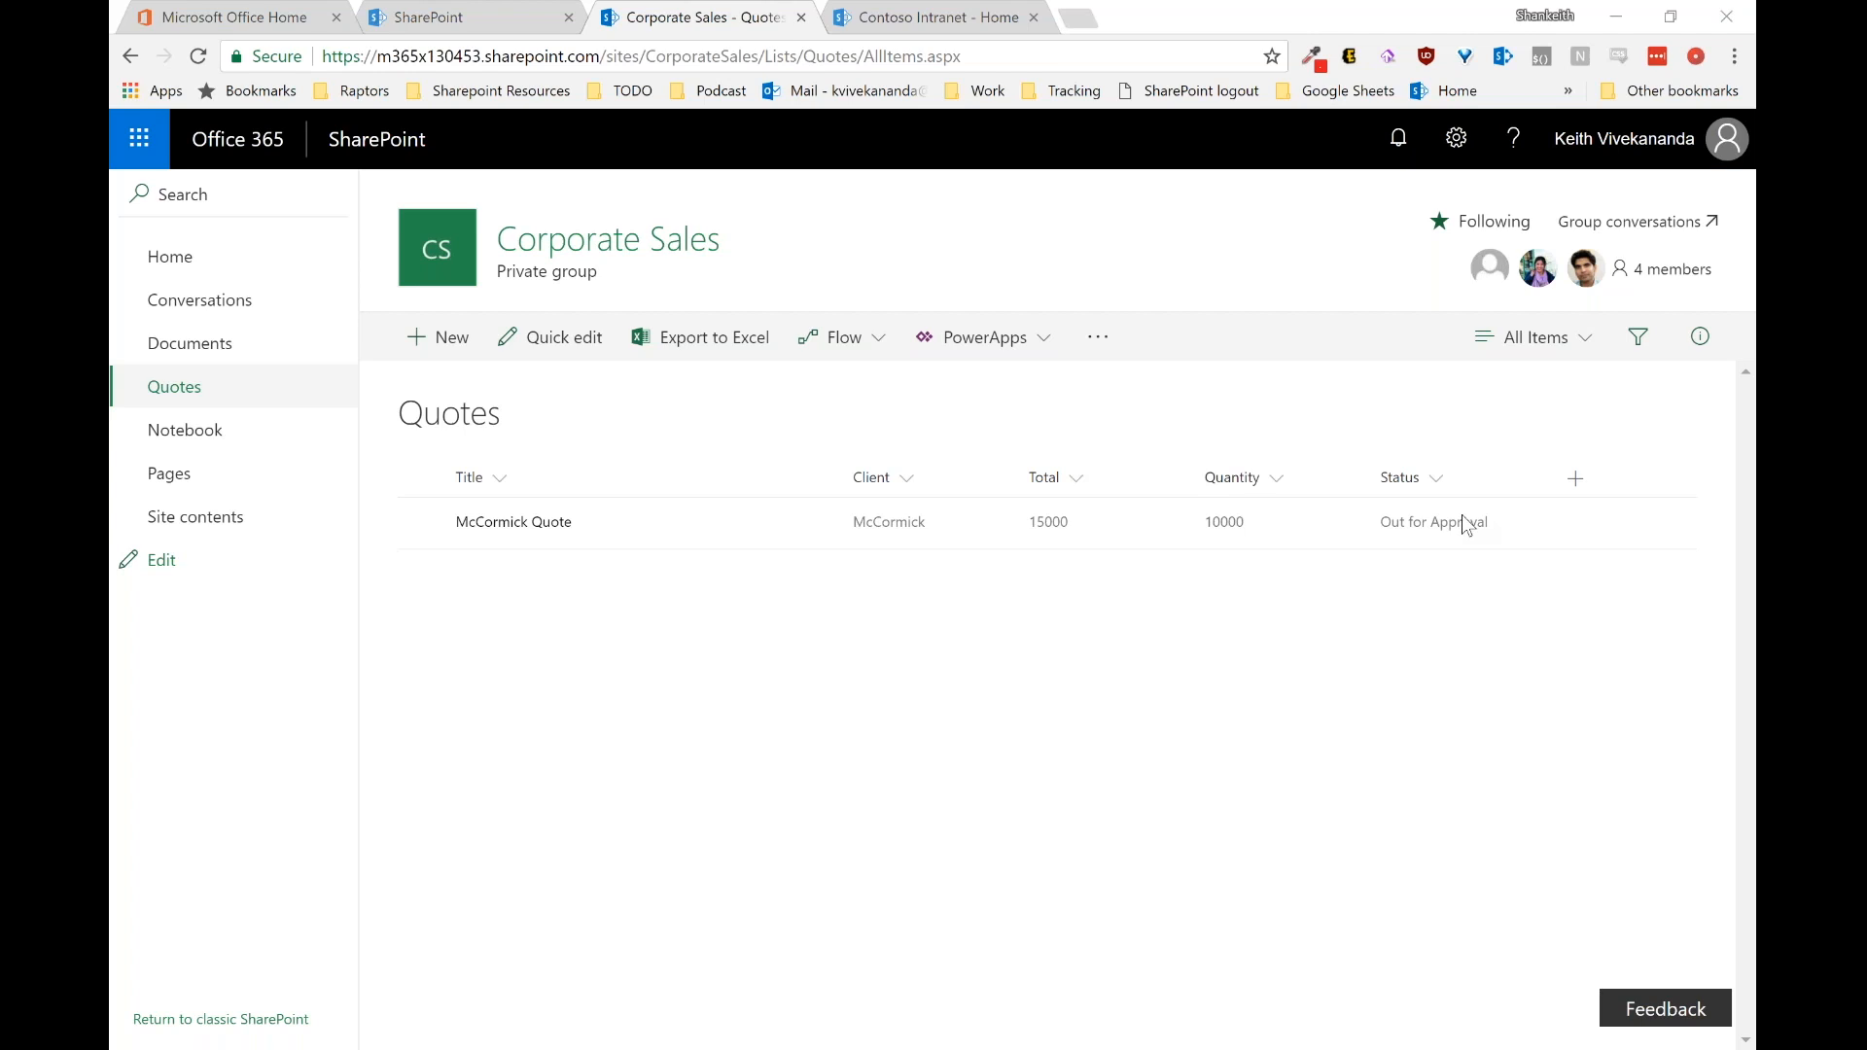
Step: Drag the BBB100 phone emulator with the Outlook inbox beside the Quotes list
drag(1753, 189, 1154, 19)
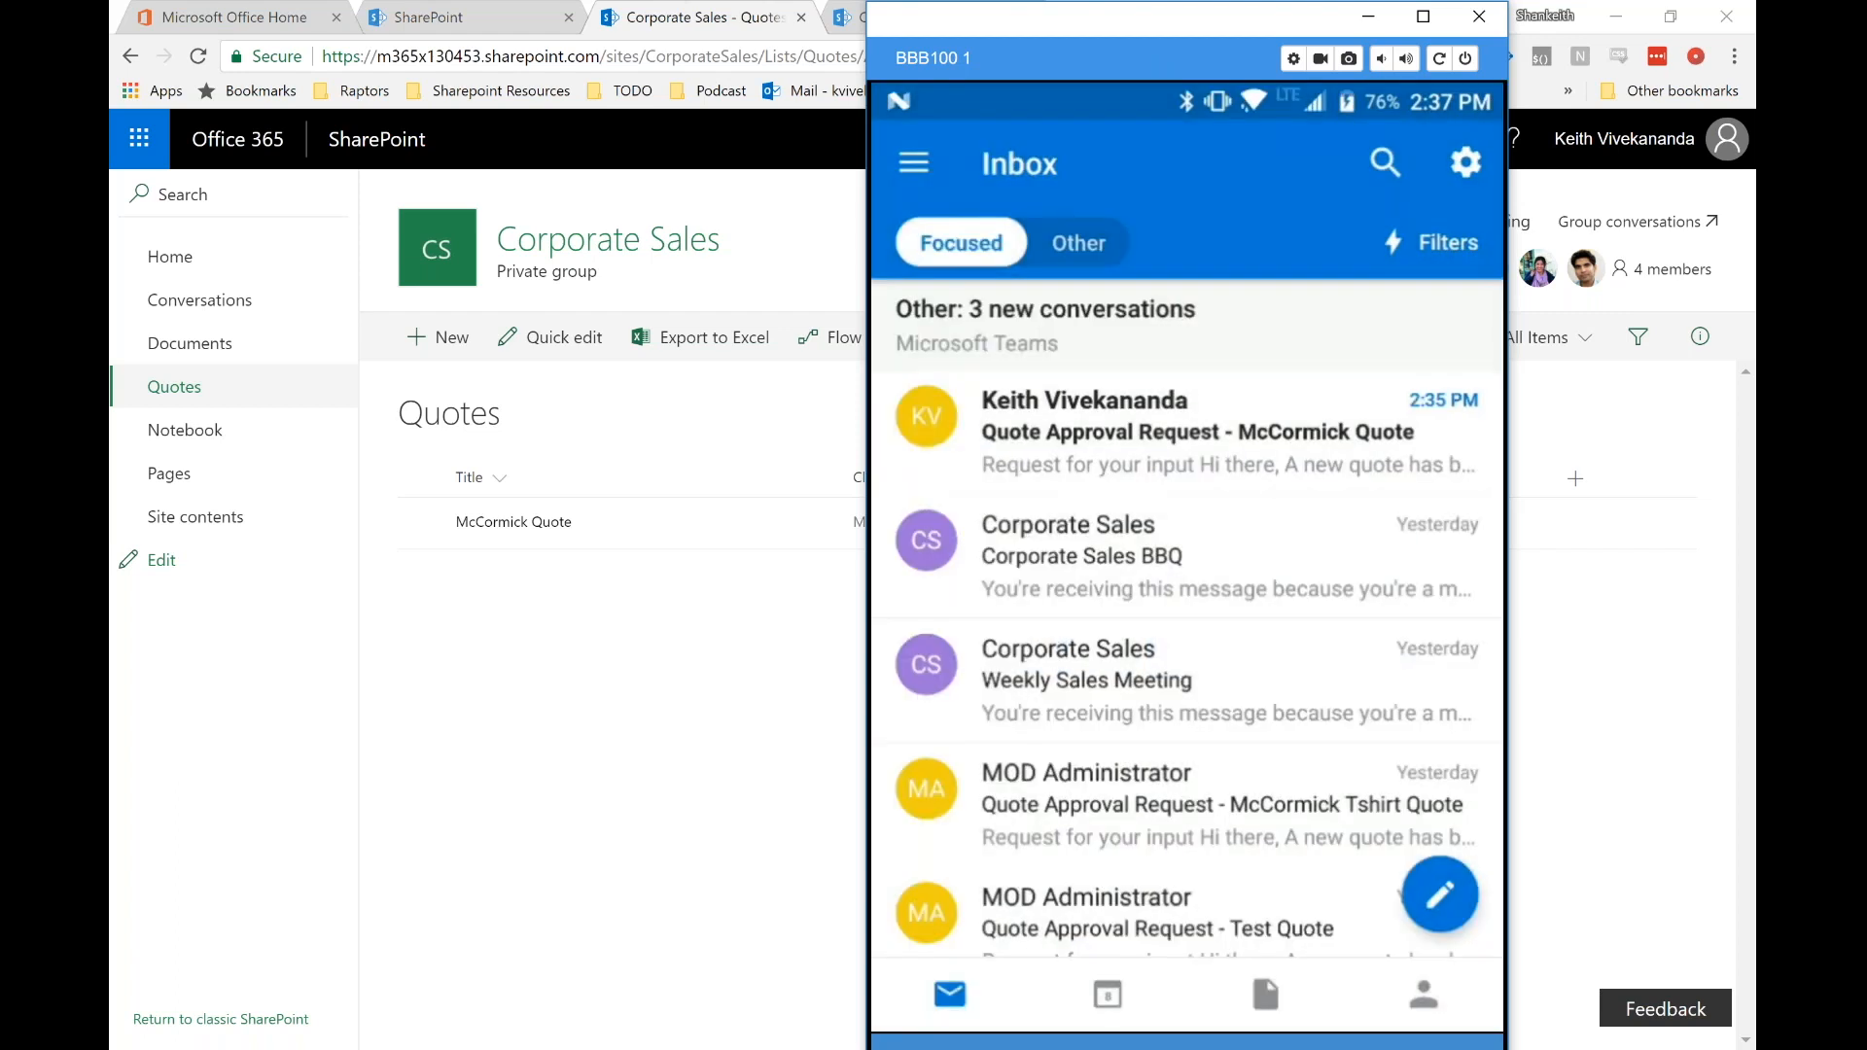
Step: Open the 'Quote Approval Request - McCormick Quote' email and follow its quote information link
click(1198, 432)
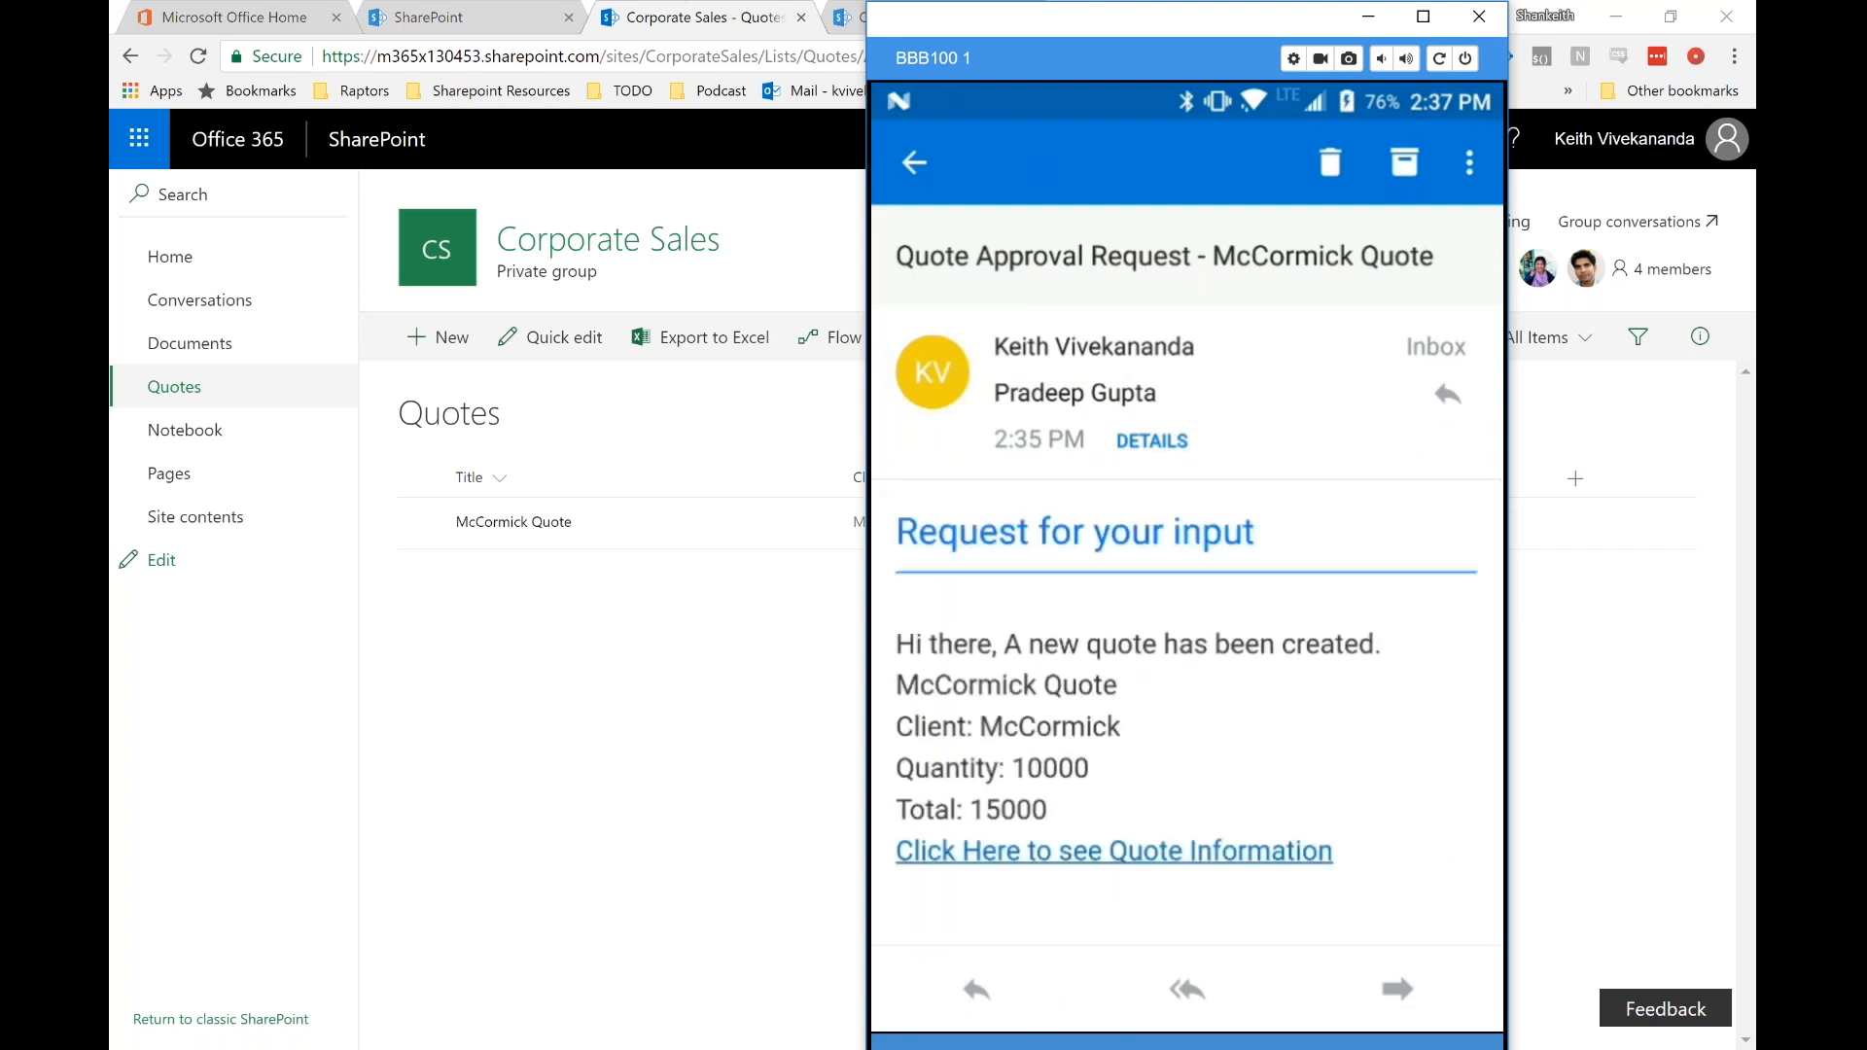
scroll(1186, 576, down, 3)
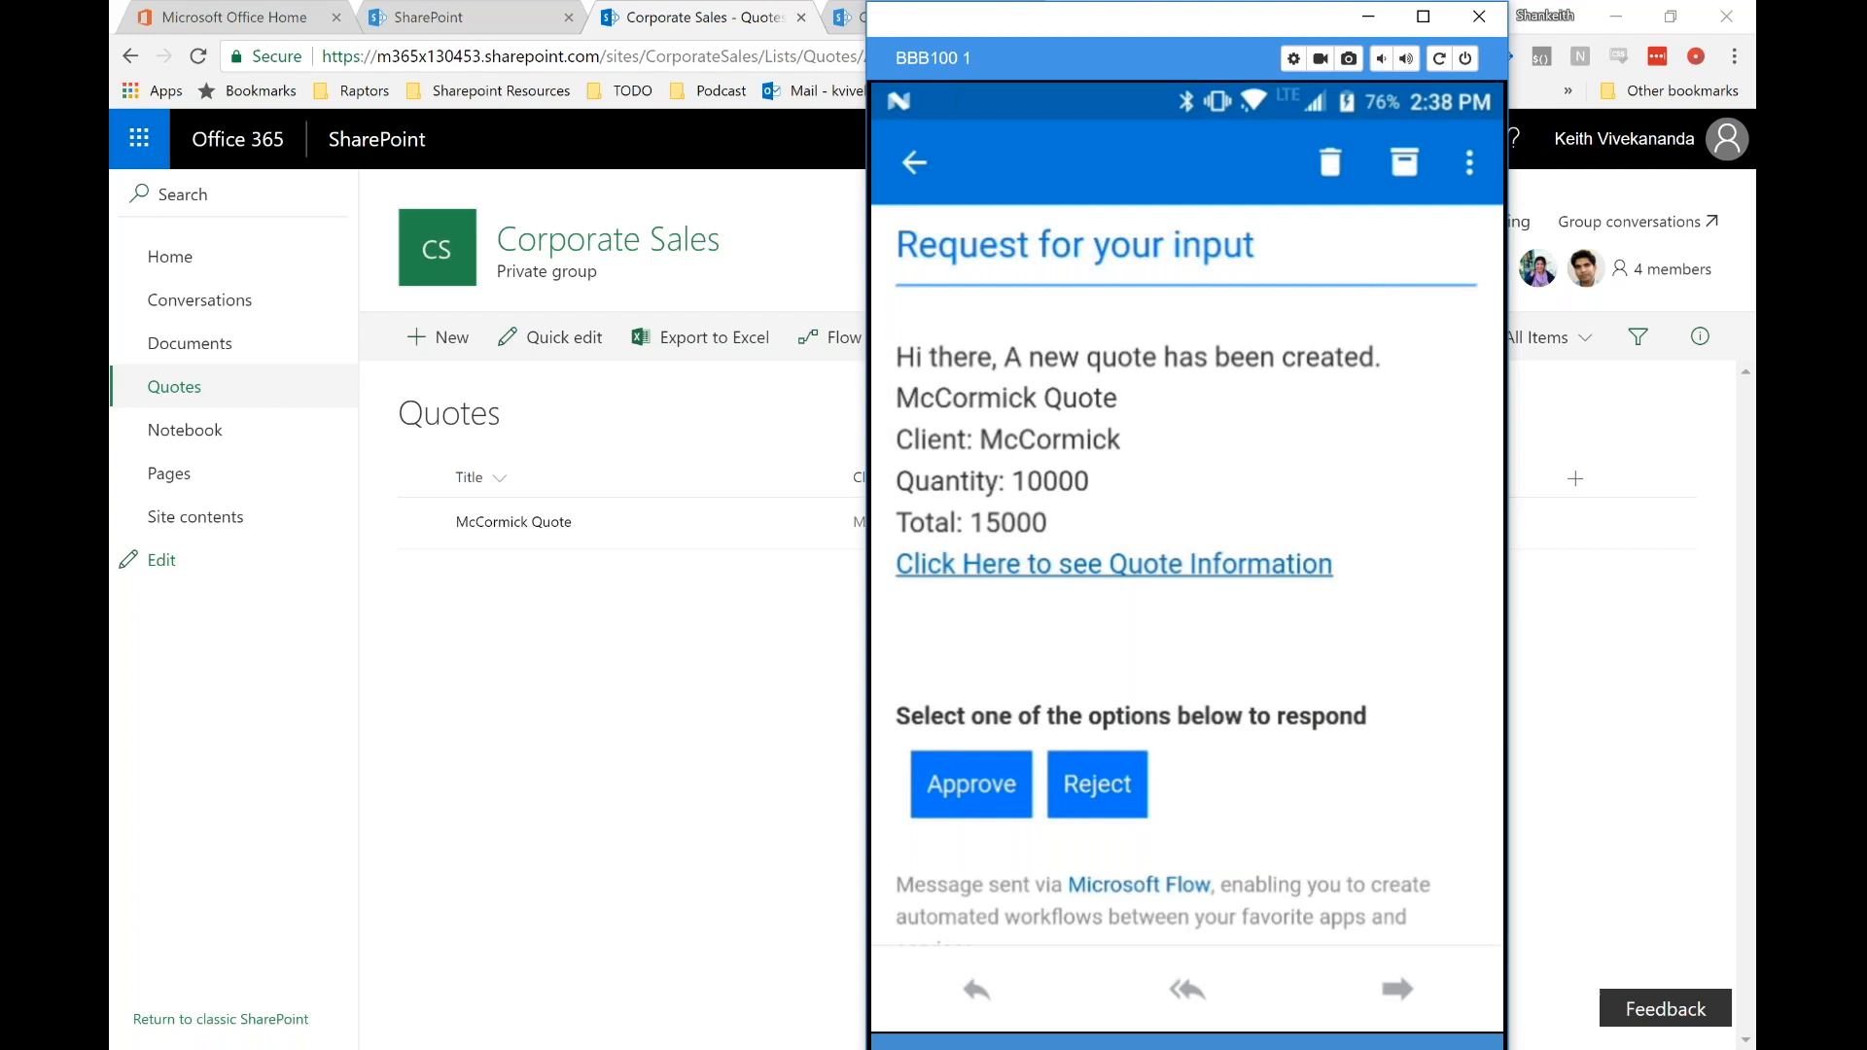
scroll(1188, 579, down, 2)
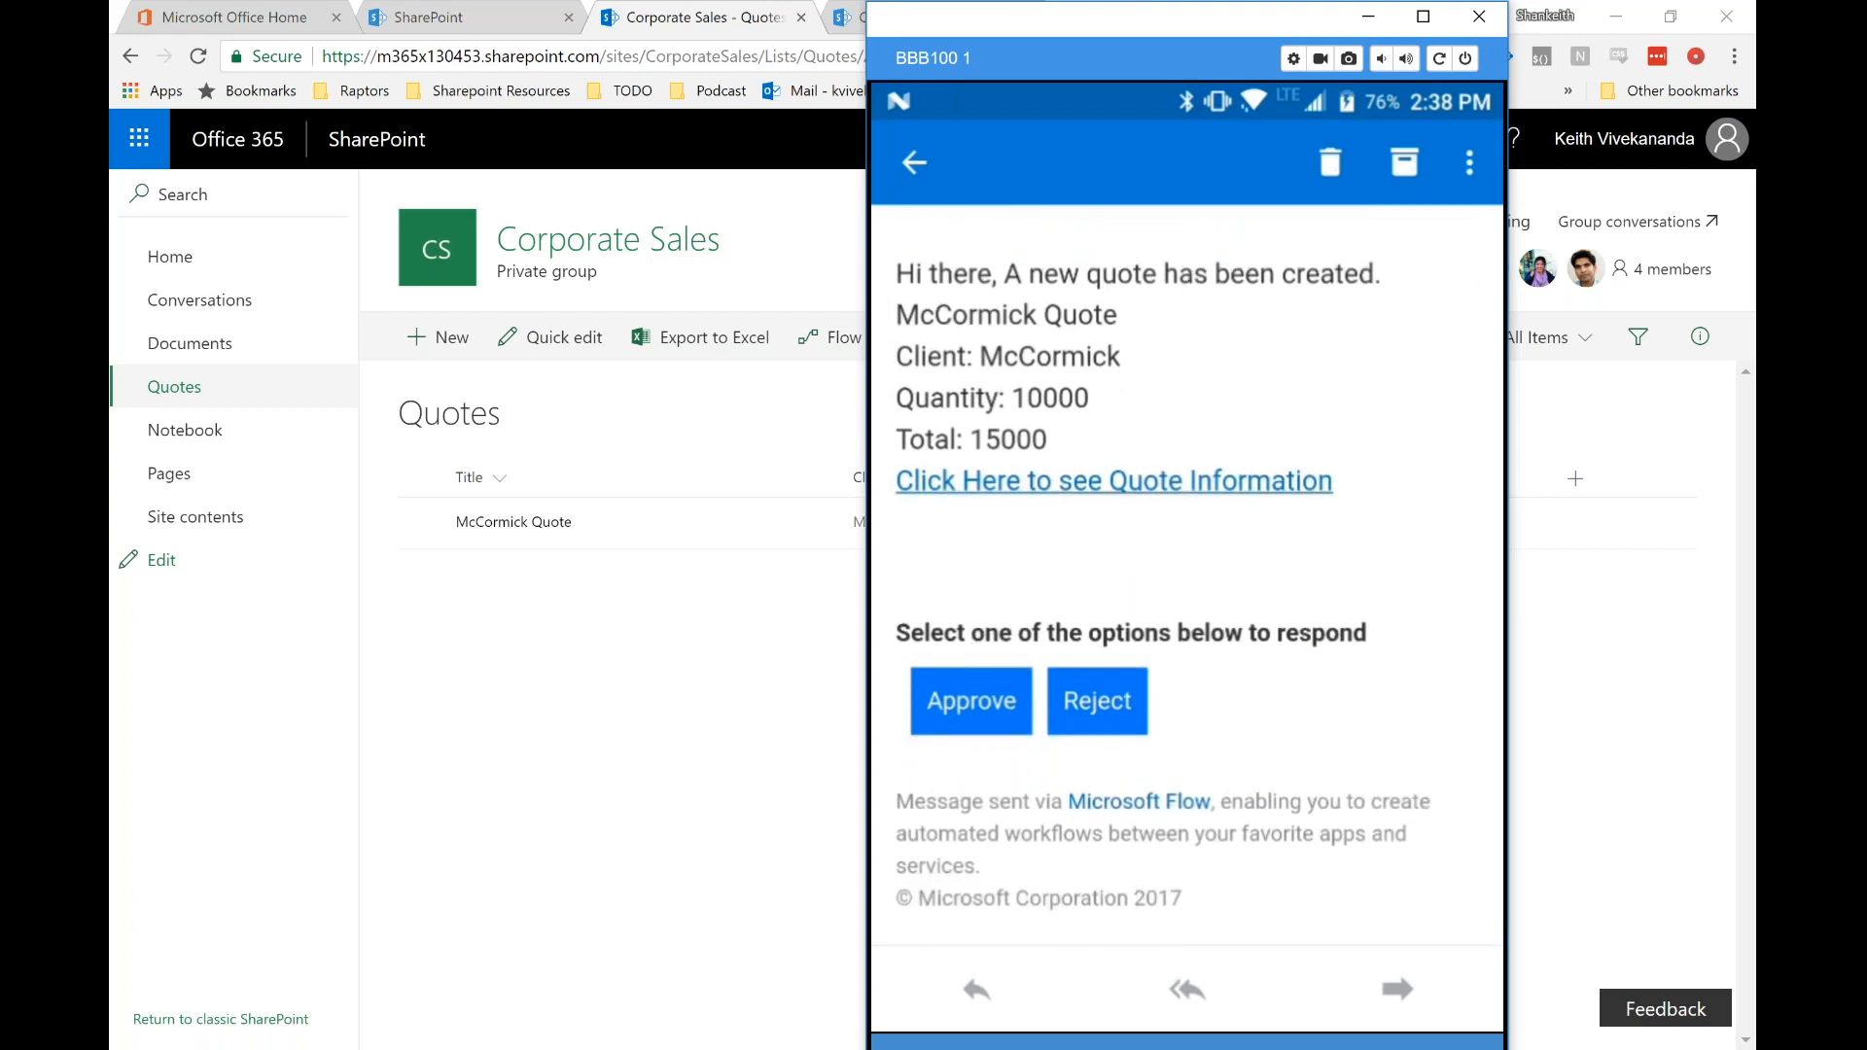
click(1113, 482)
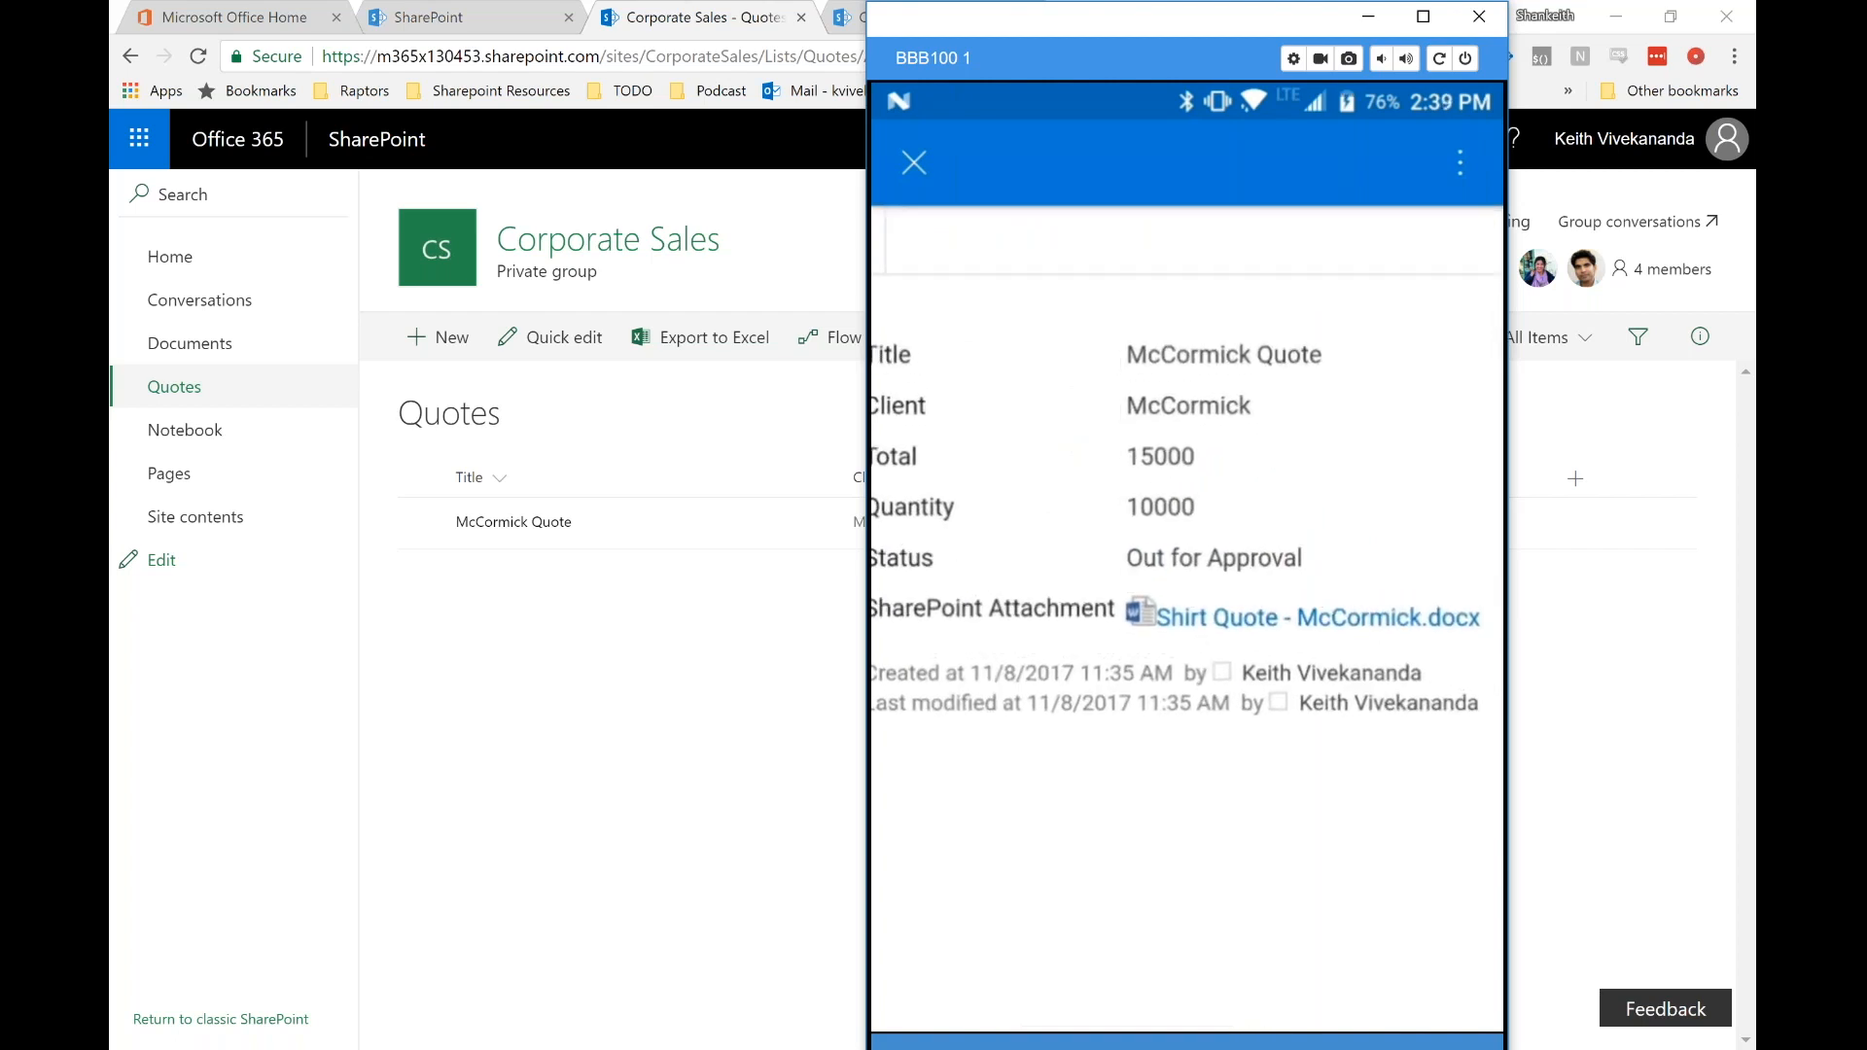
Step: Open Shirt Quote - McCormick in Word mobile and read it: 10,000 Grey Blank Tshirts, total 16,950
scroll(1187, 583, down, 1)
click(1317, 492)
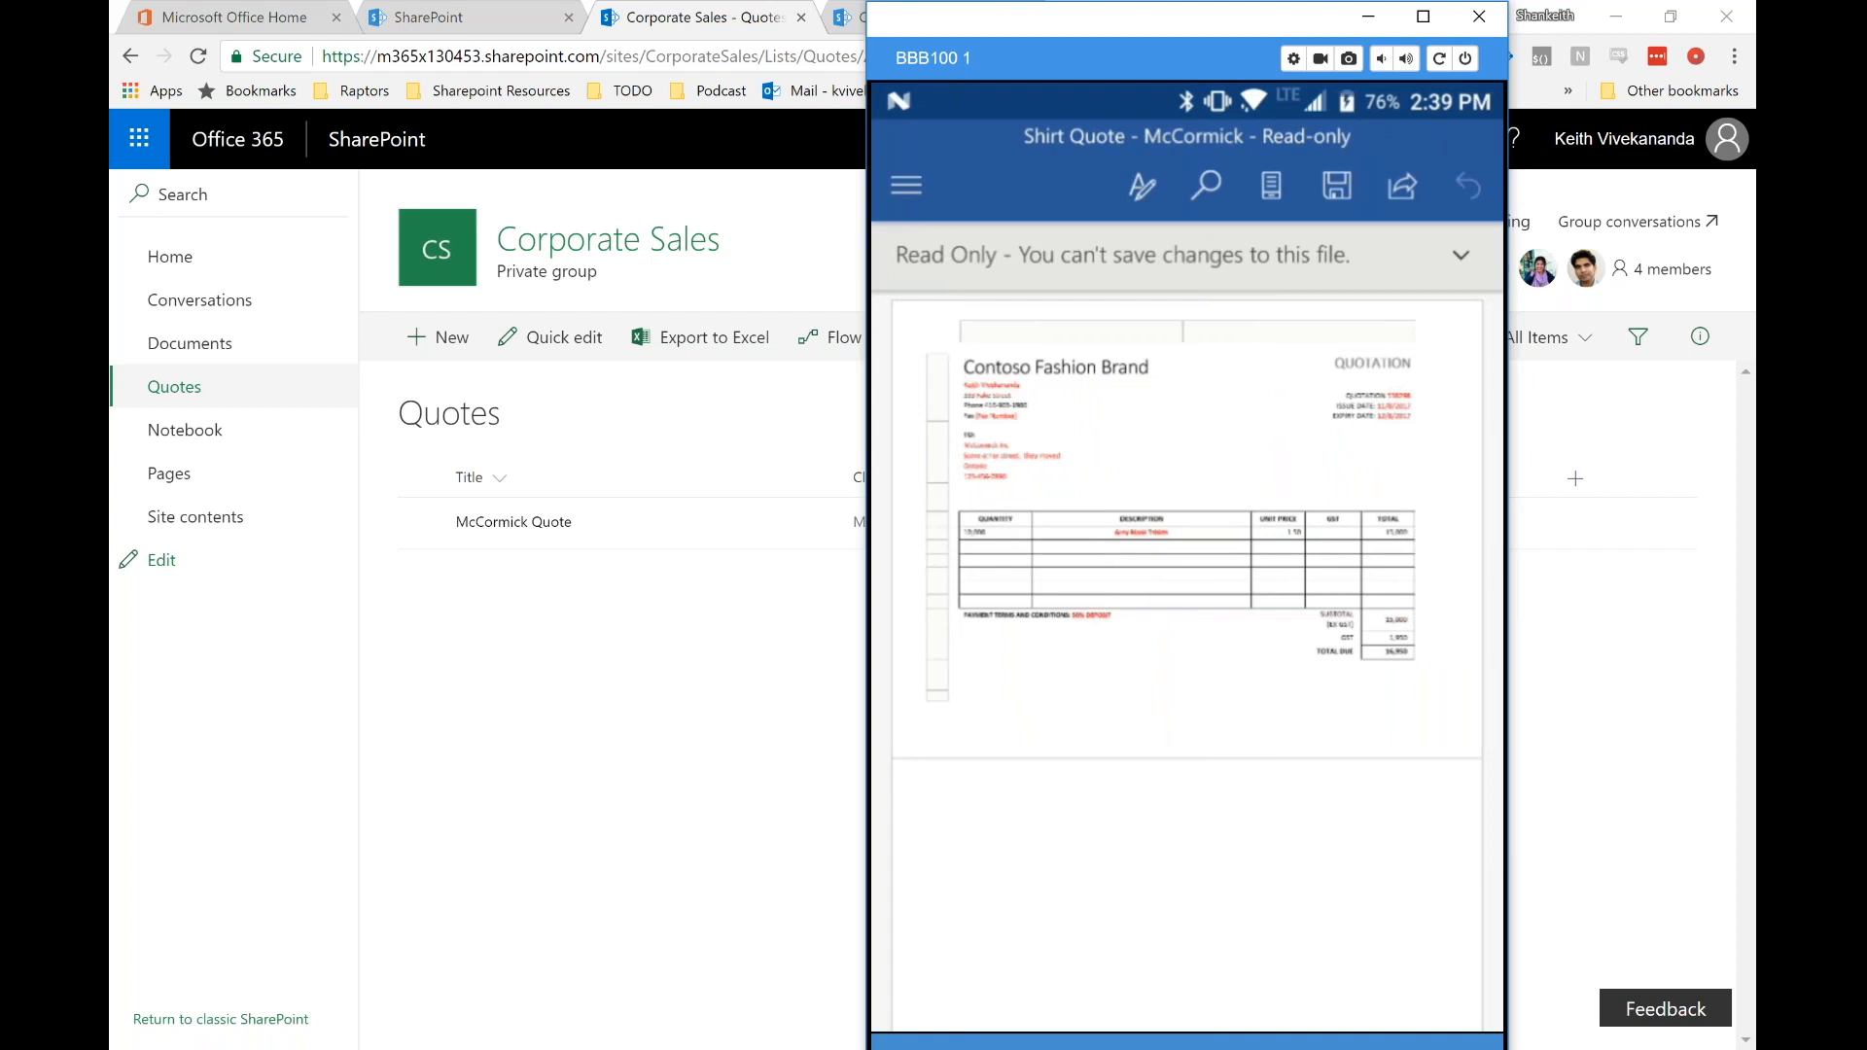
scroll(1186, 583, up, 5)
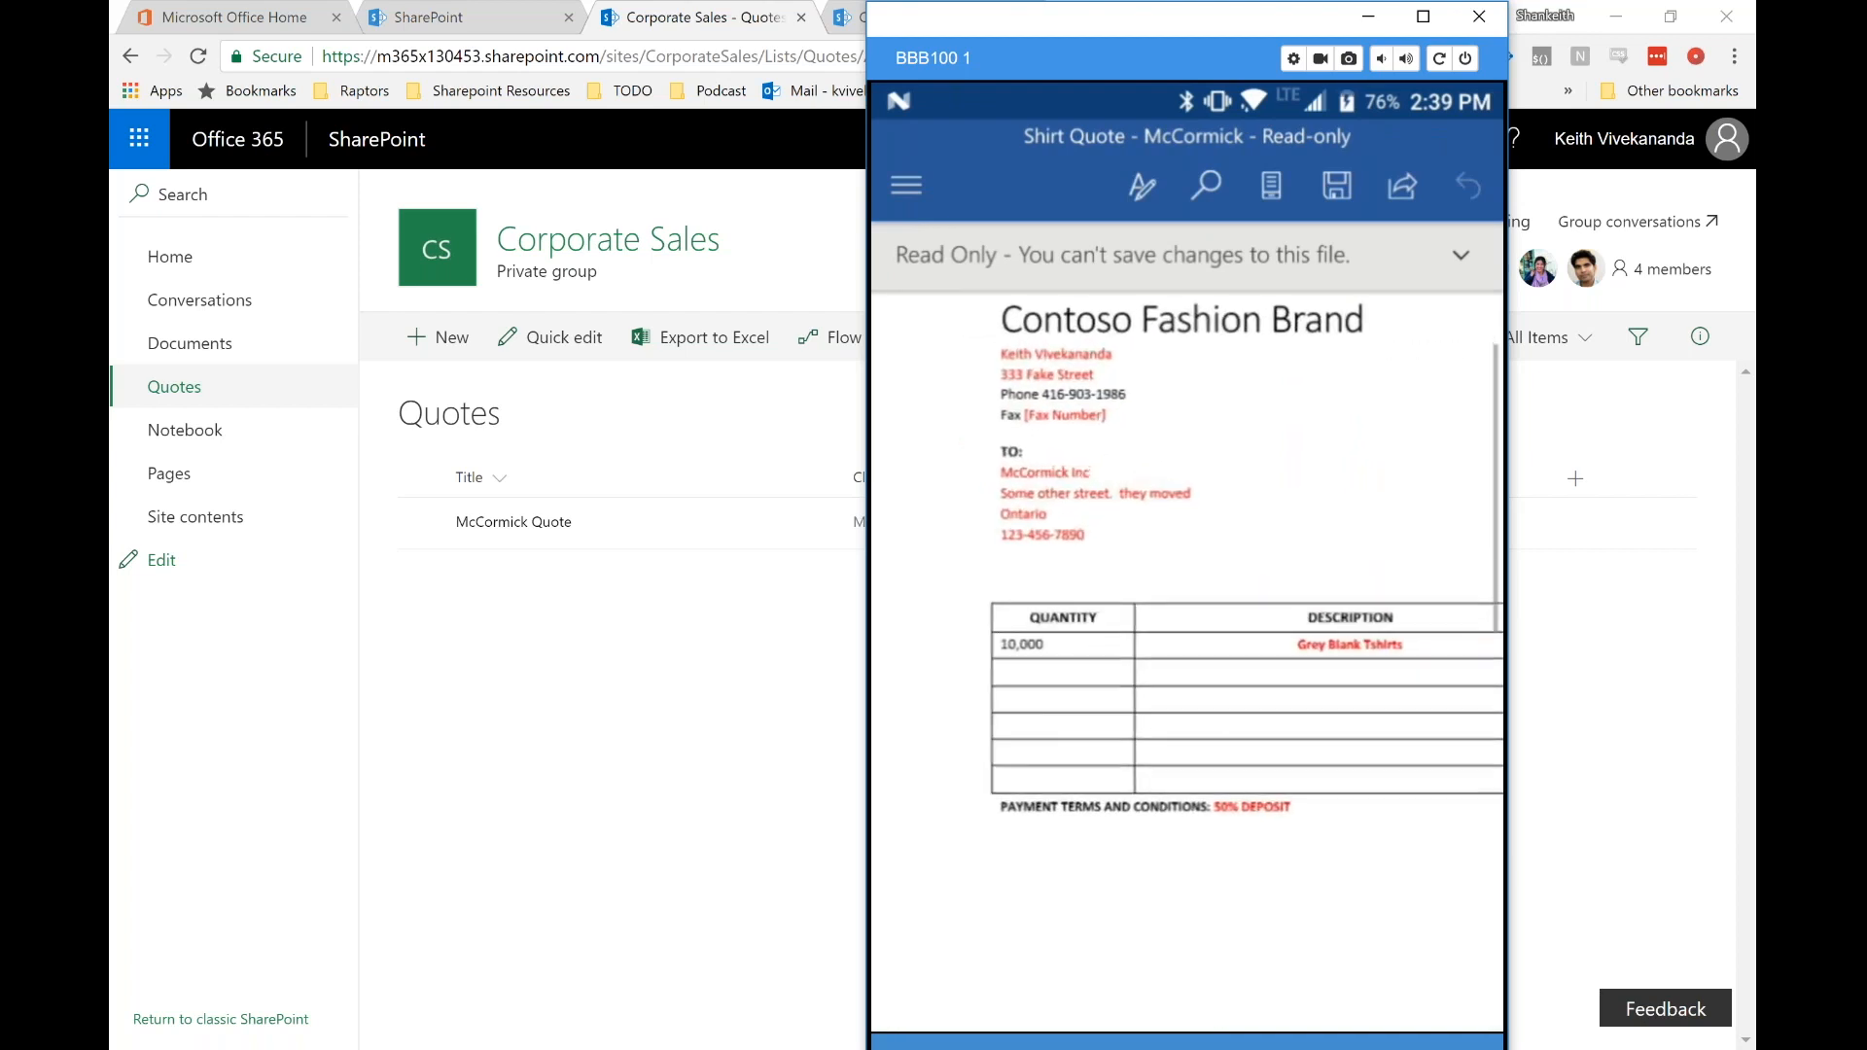
scroll(1186, 622, up, 2)
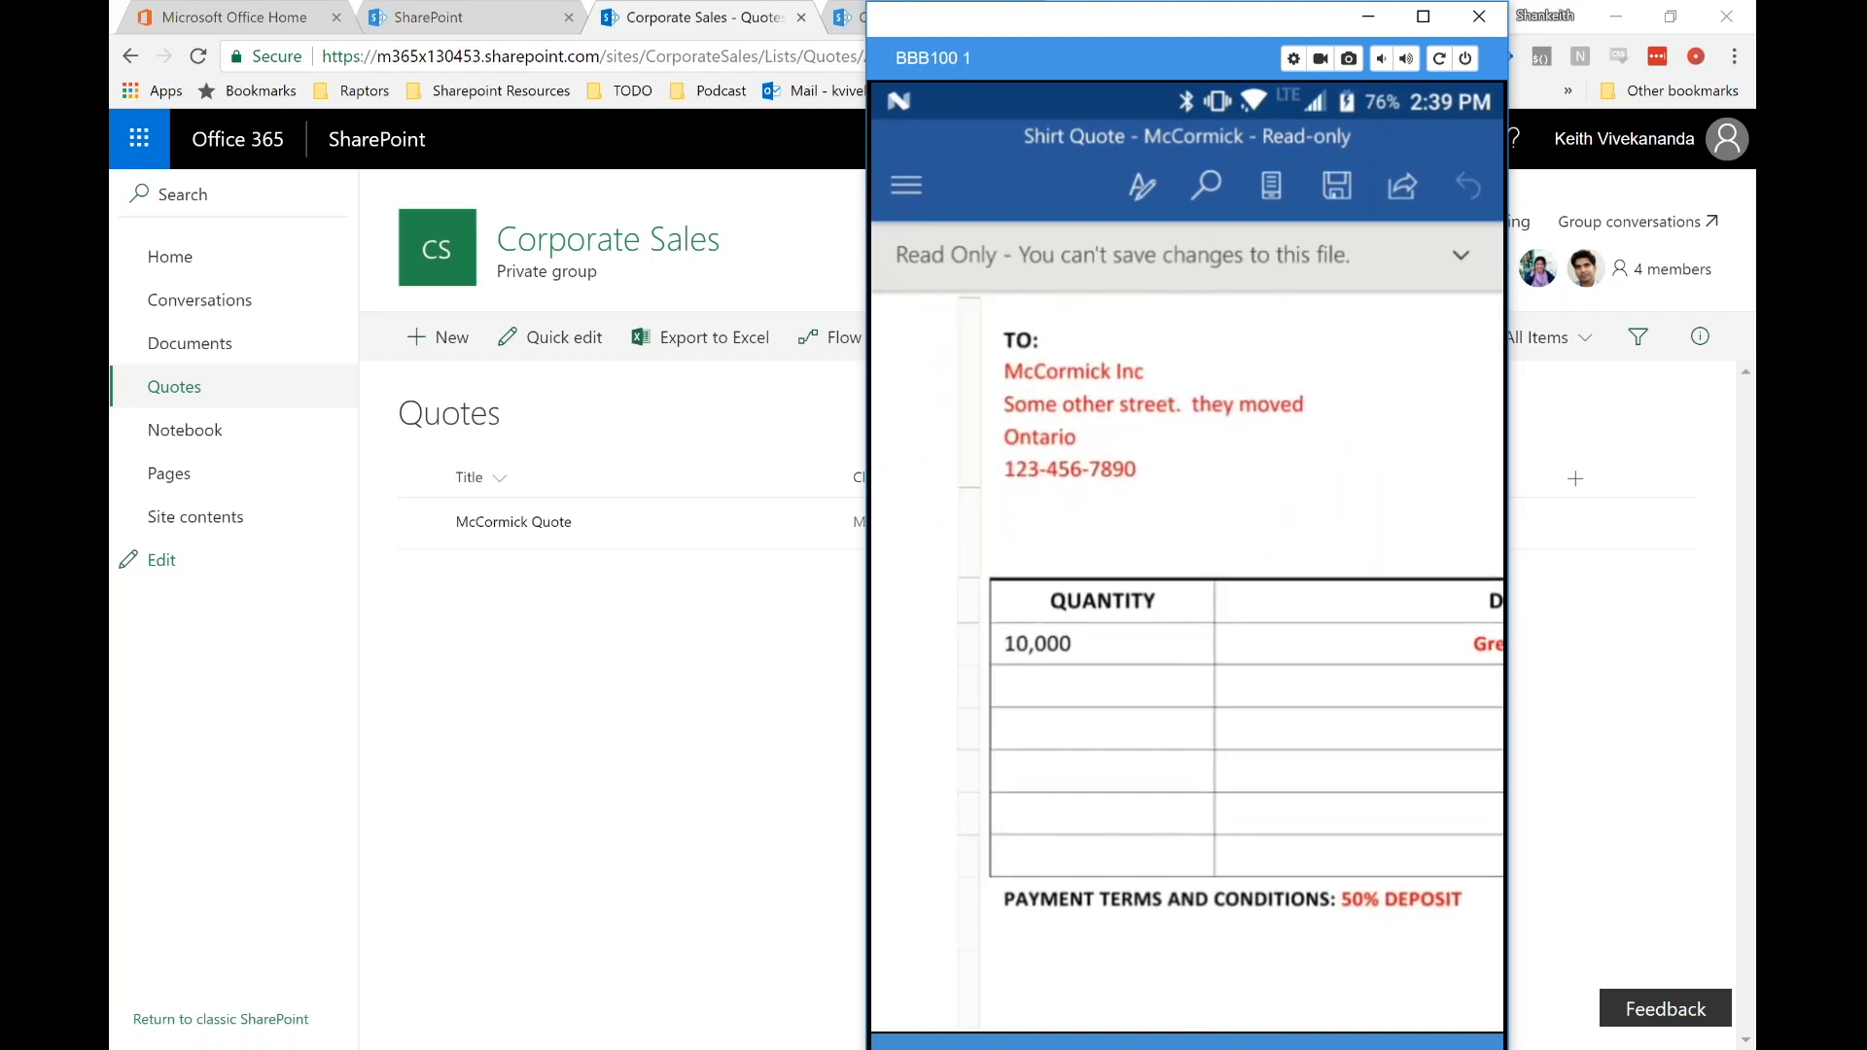
scroll(1186, 661, right, 6)
scroll(1186, 661, down, 2)
scroll(1186, 583, down, 2)
scroll(1187, 584, up, 2)
scroll(1186, 583, down, 2)
scroll(1187, 584, right, 5)
scroll(1186, 584, up, 3)
scroll(1186, 583, left, 5)
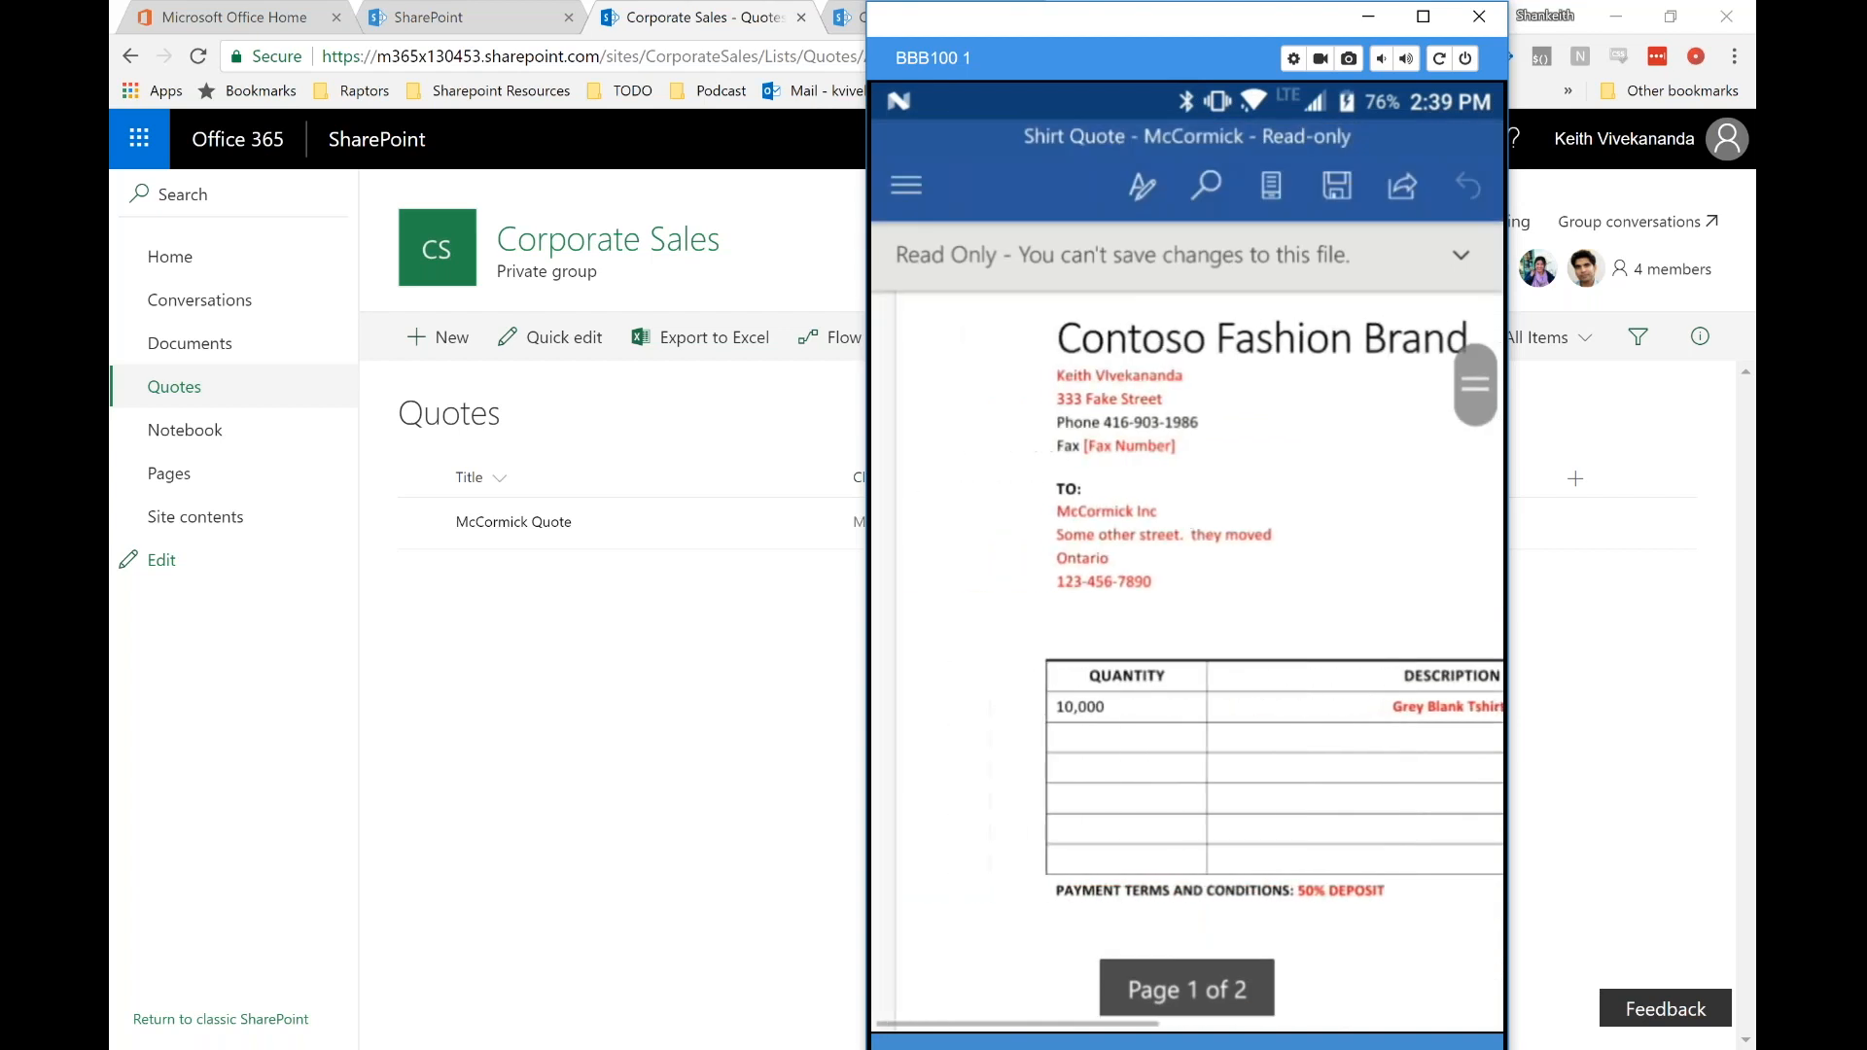
scroll(1186, 583, down, 3)
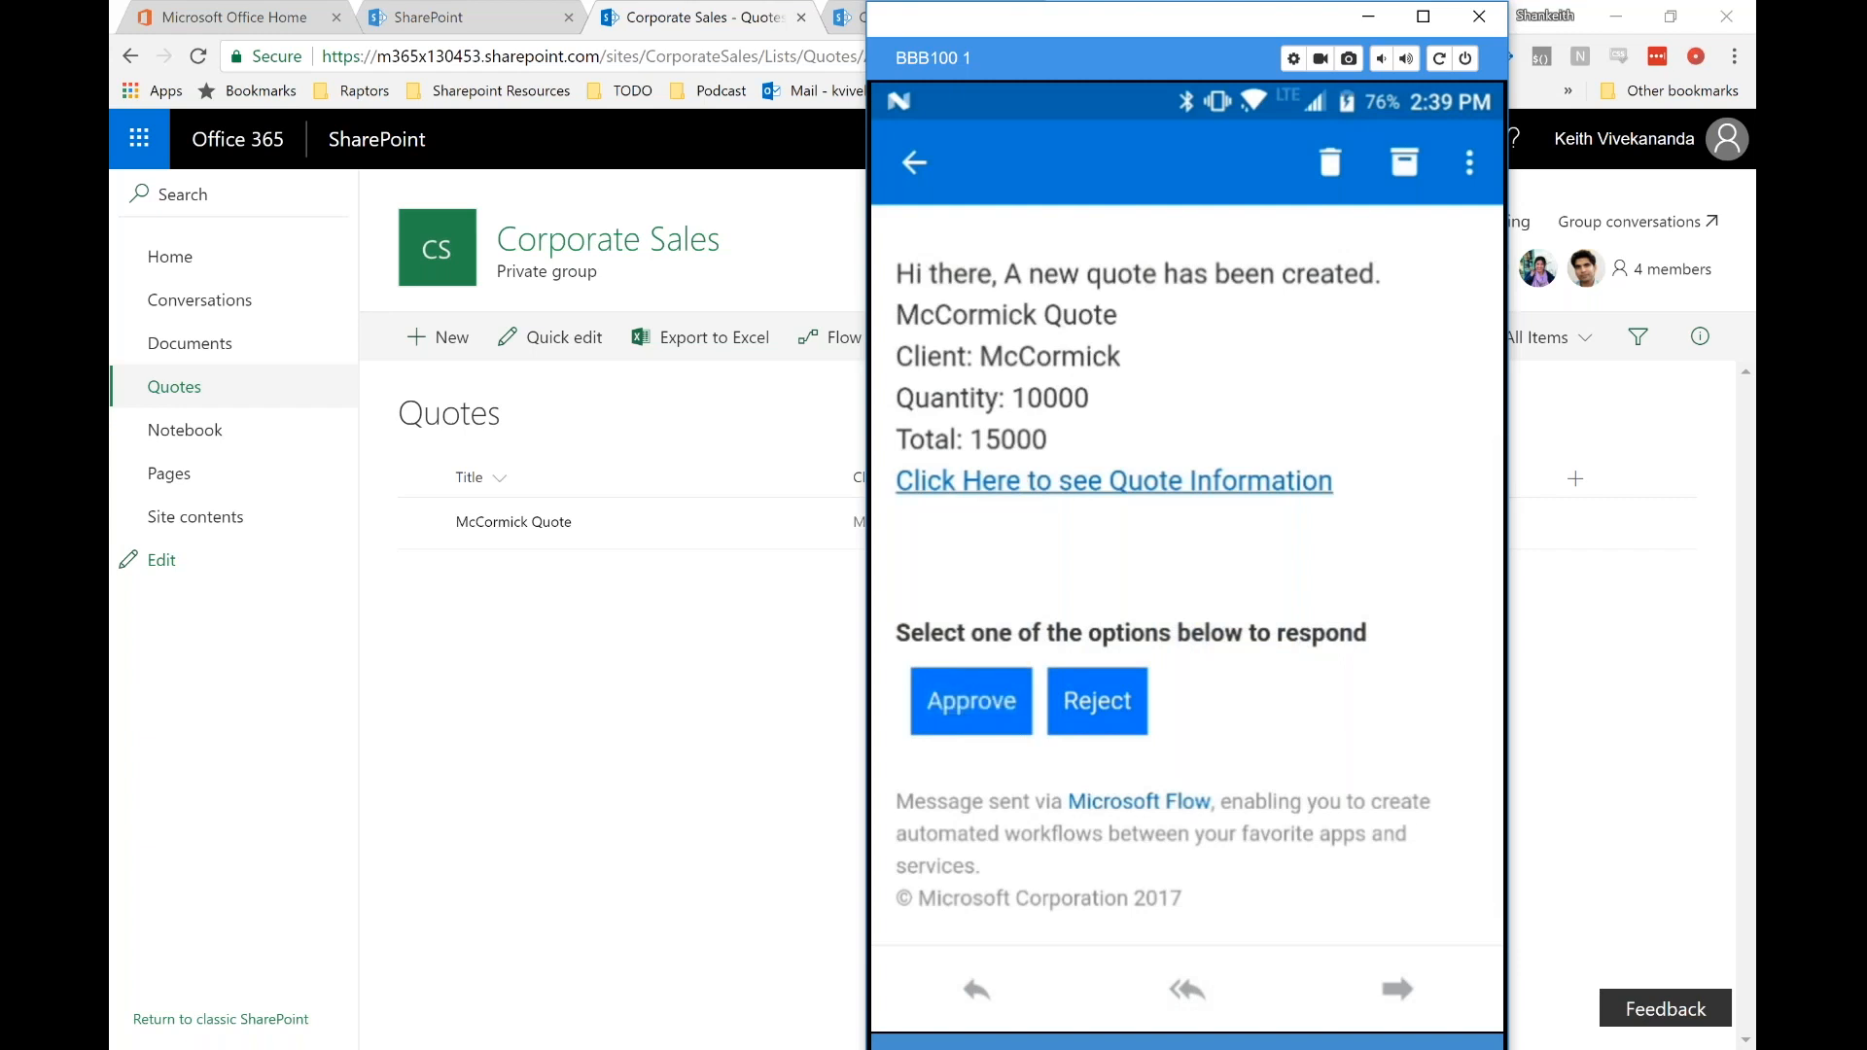
Step: Approve the McCormick quote from the phone's Flow approval email
click(970, 702)
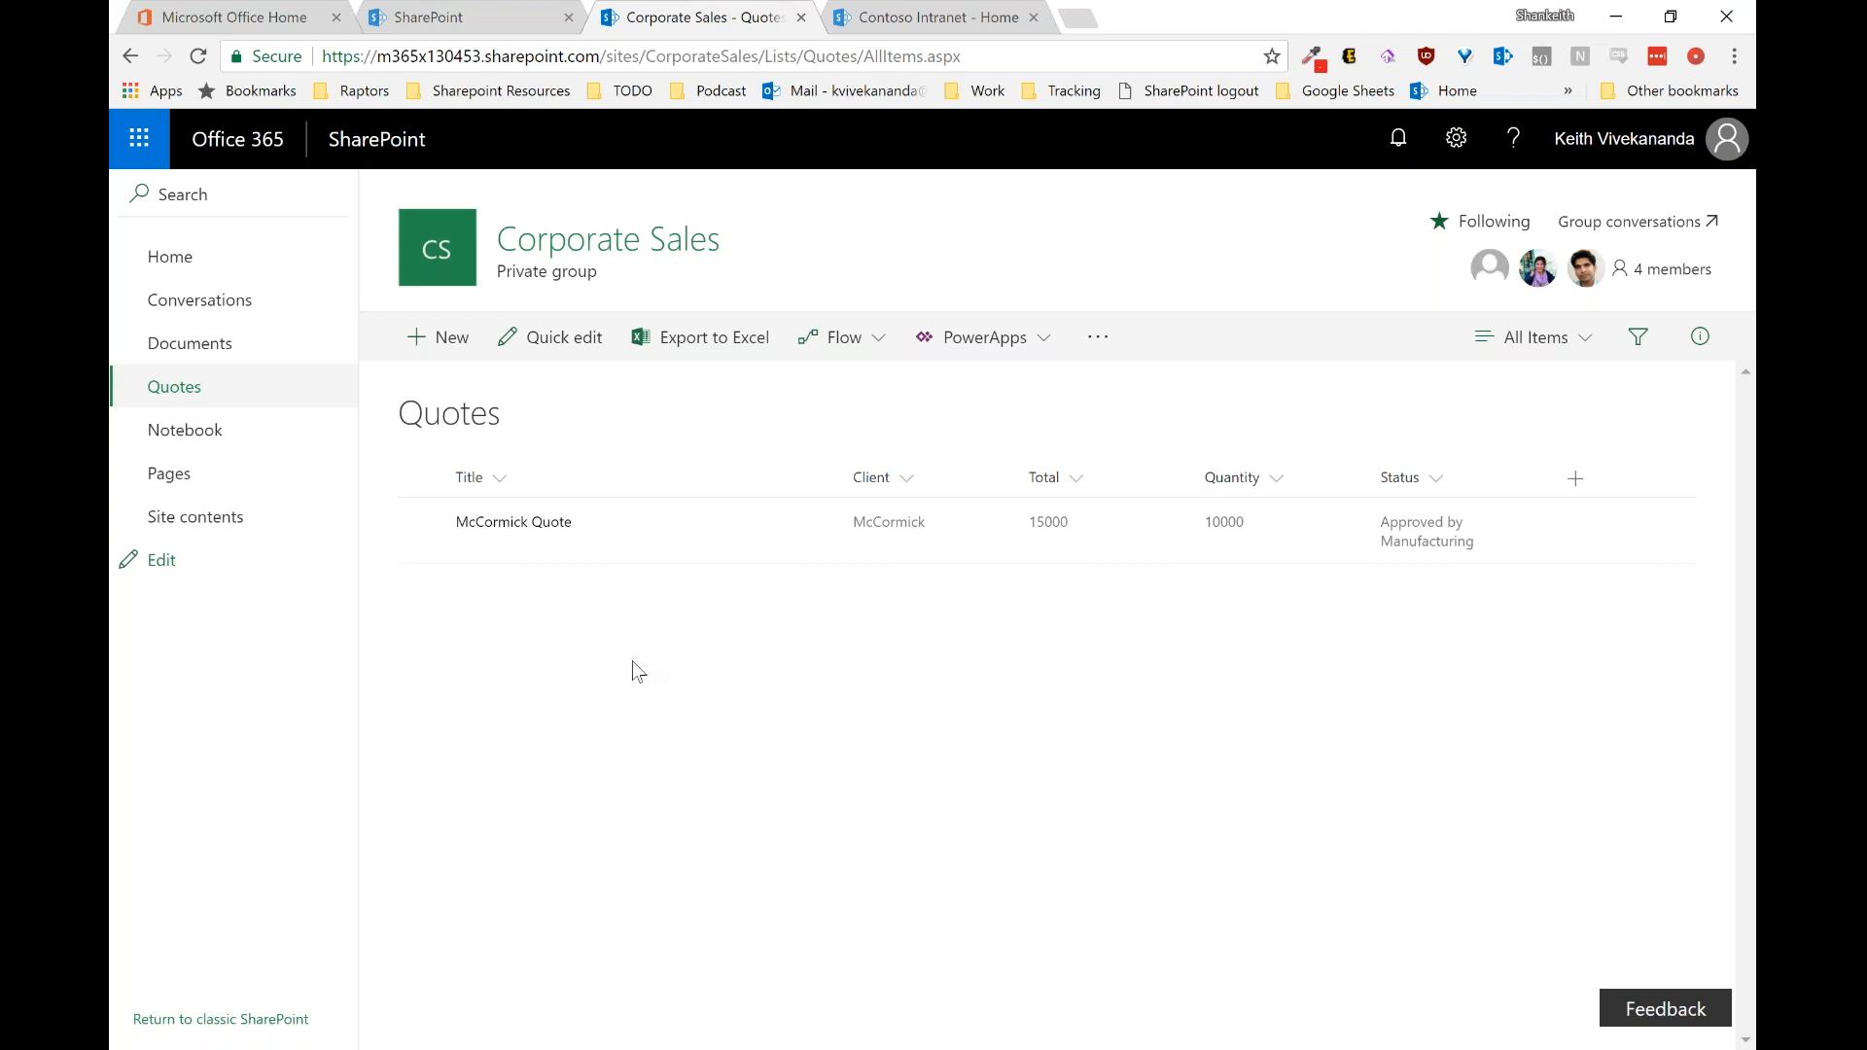
Step: Bring up the second user's Chrome window with the Contoso Intranet home page
click(497, 1049)
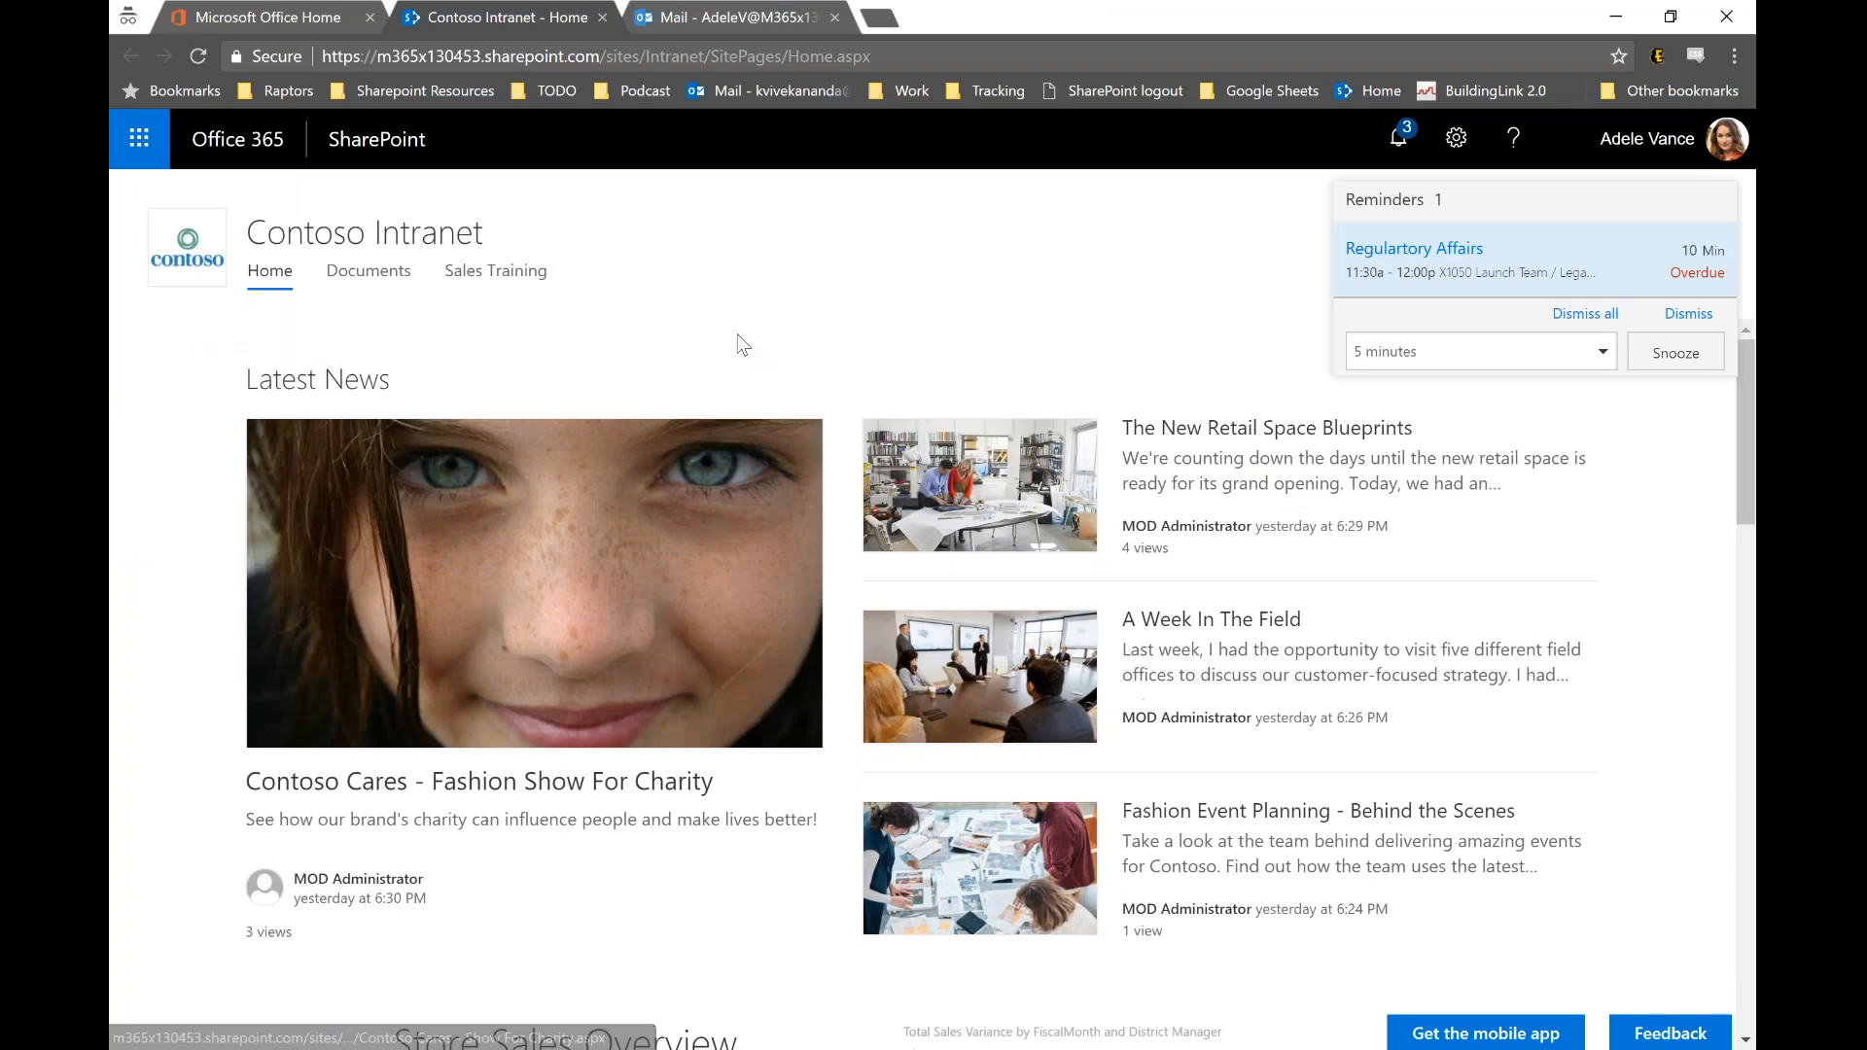
click(725, 250)
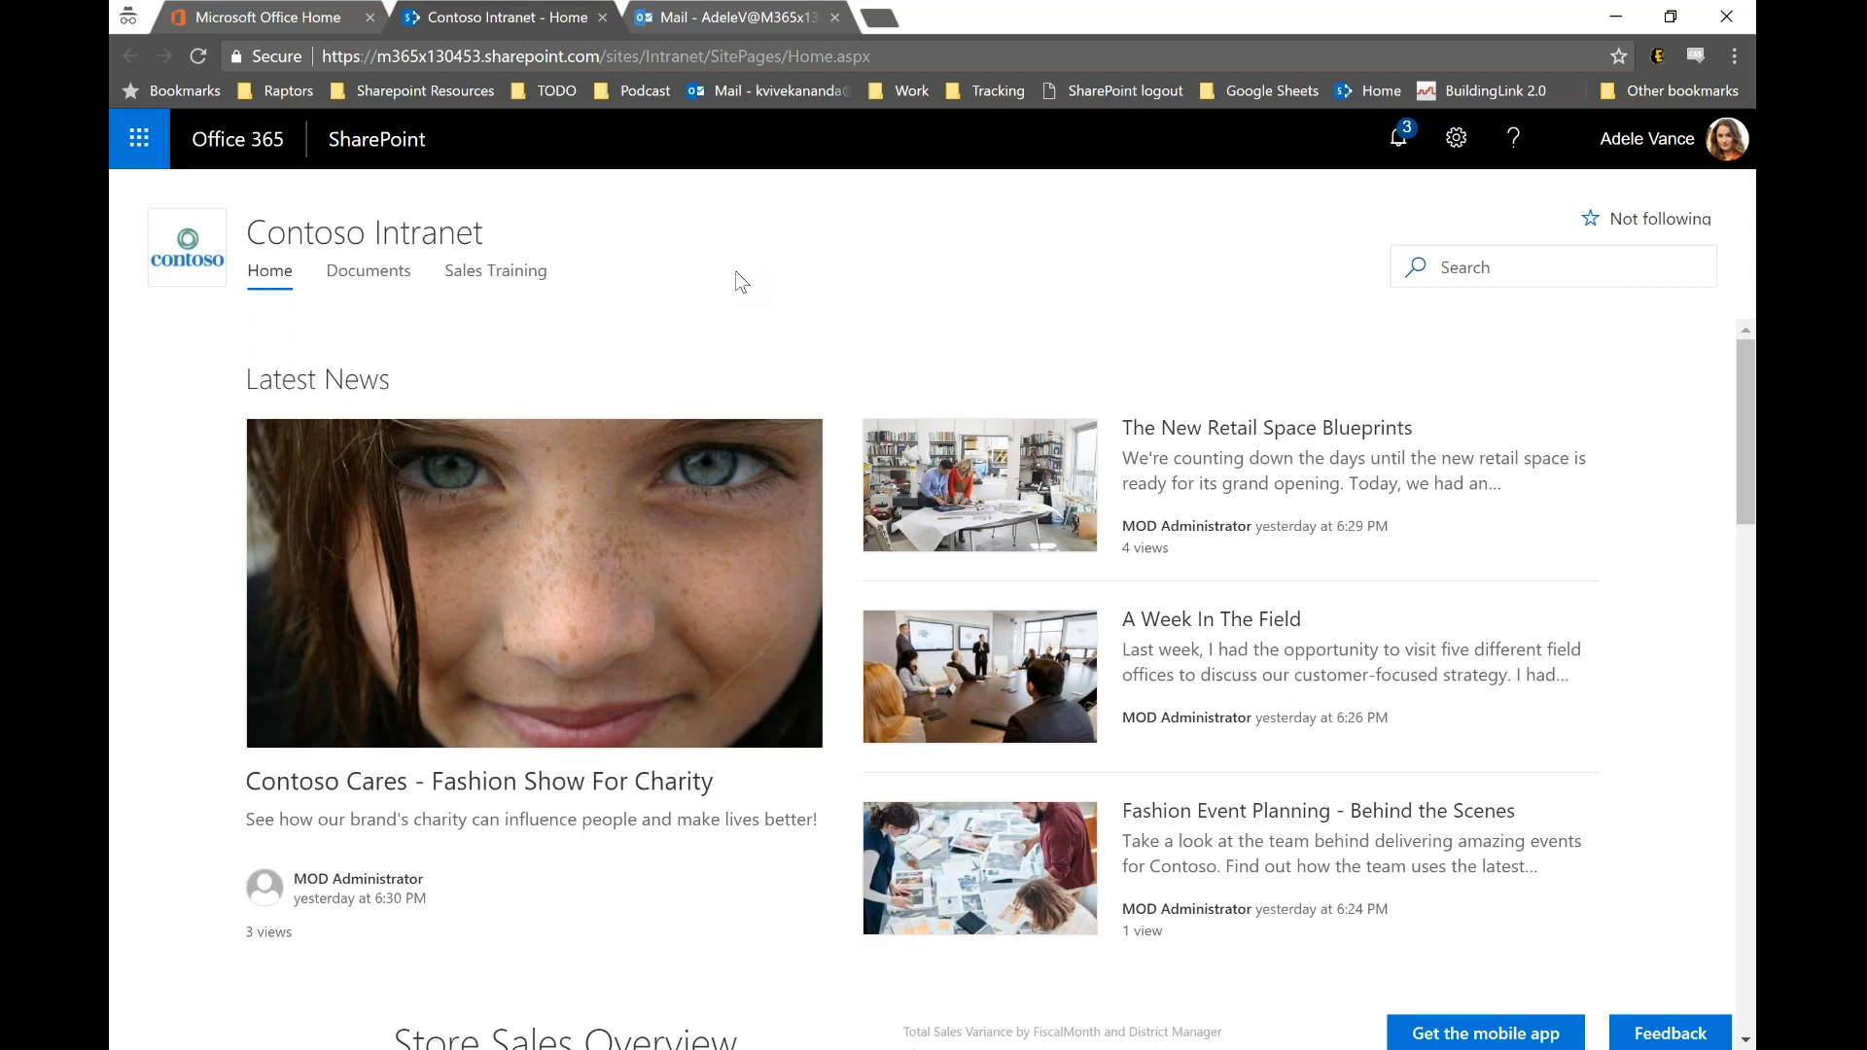
Step: From the 11:39 approval email, view the quote's SharePoint page and open Shirt Quote - McCormick.docx
click(695, 14)
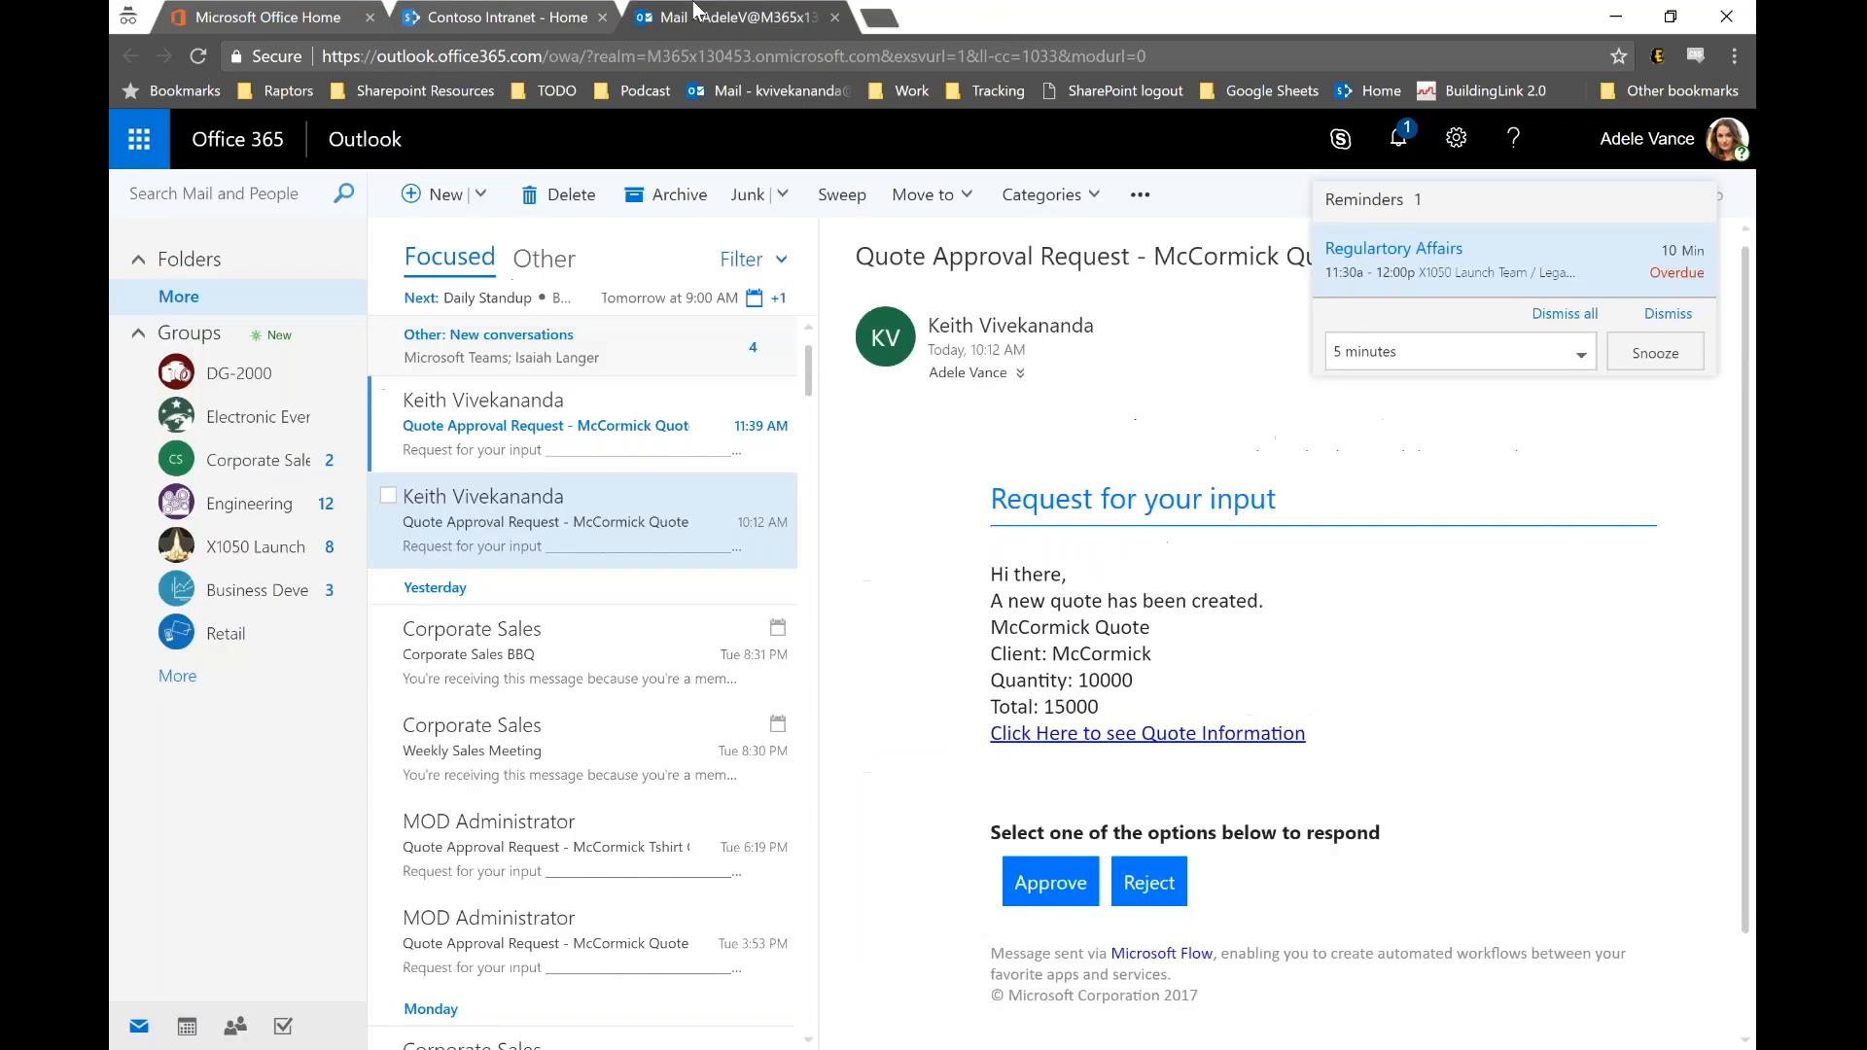
click(651, 429)
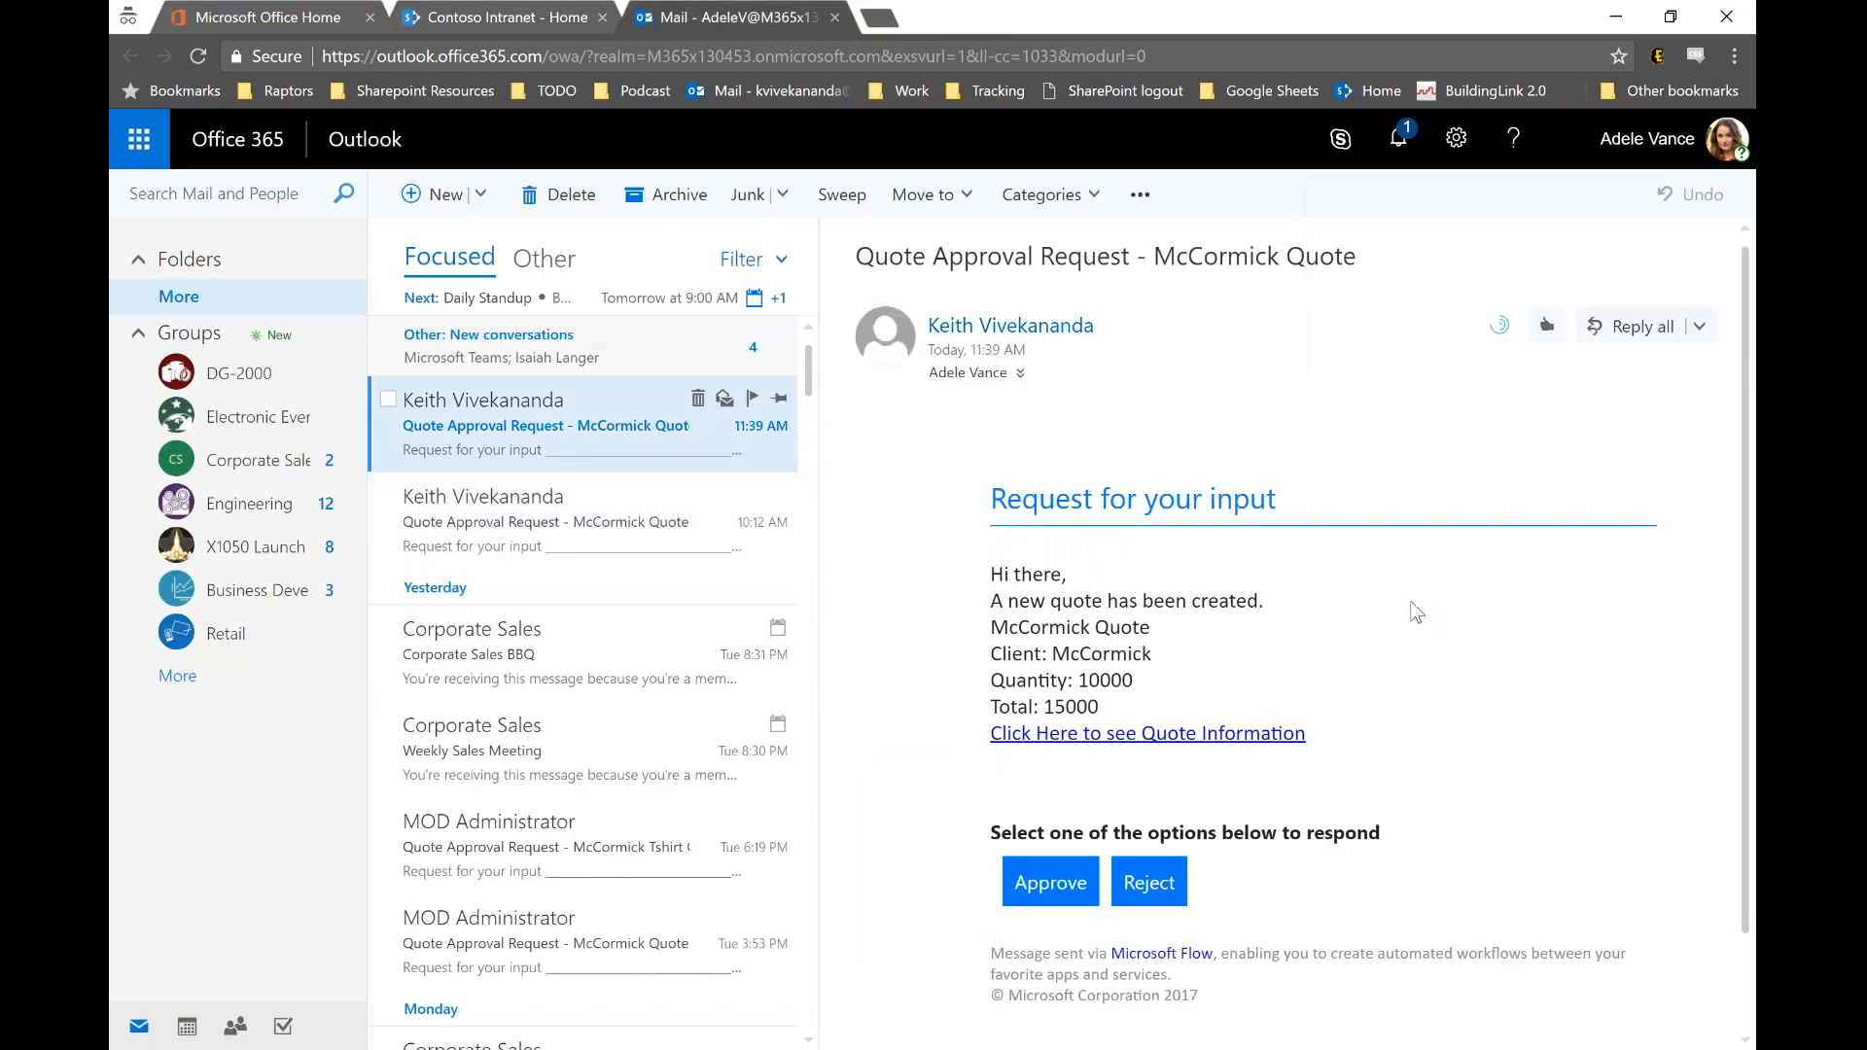
click(1246, 736)
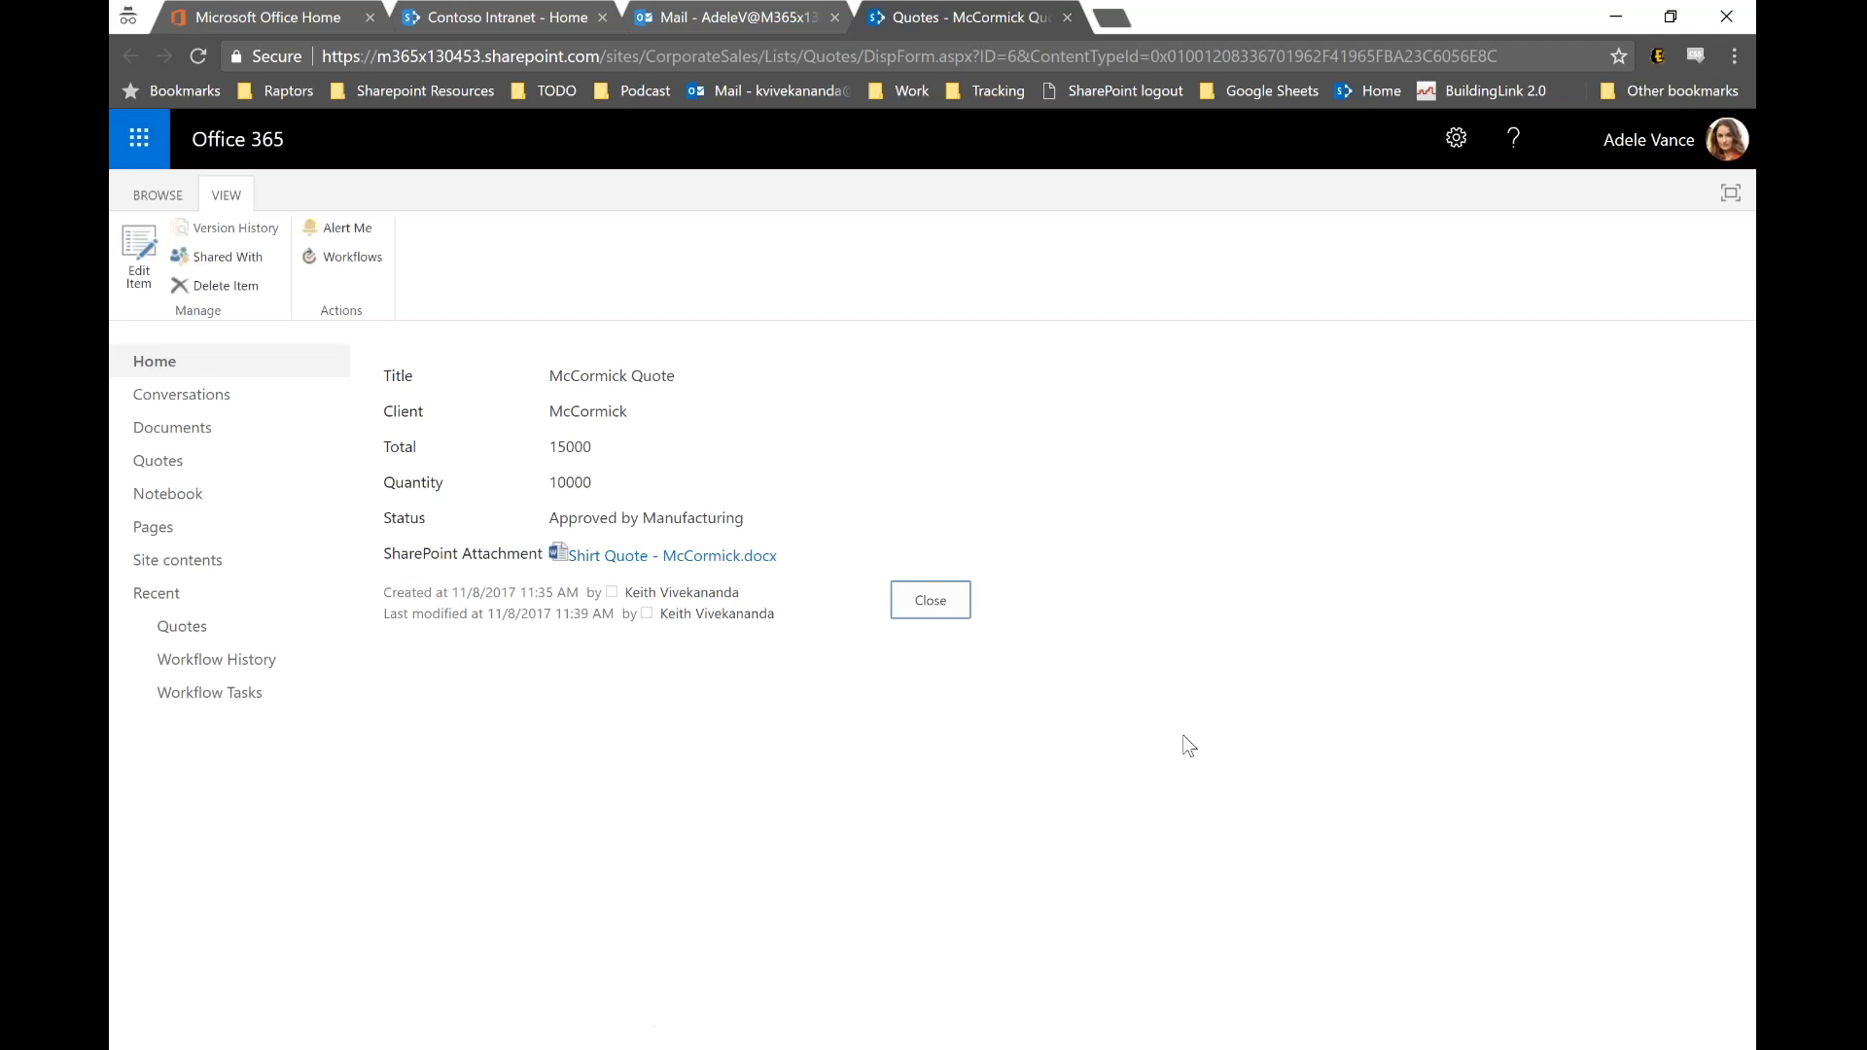
click(715, 558)
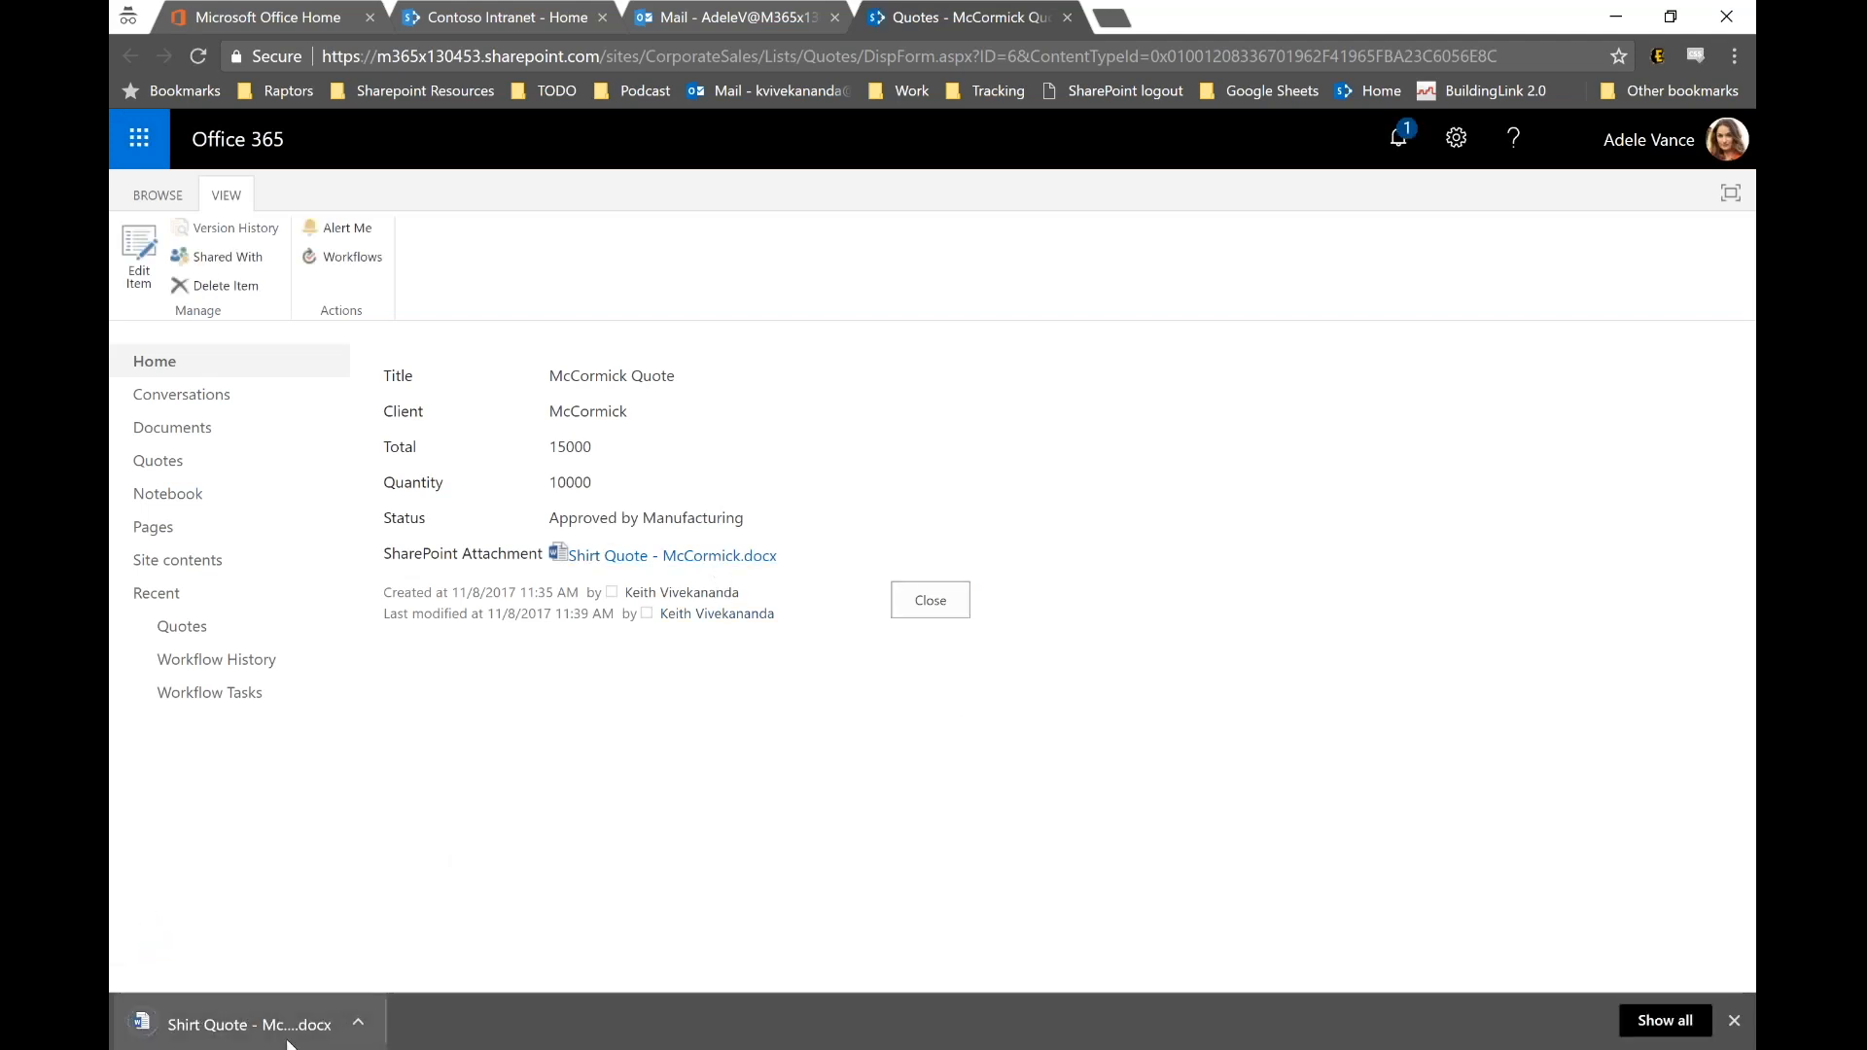
click(289, 1038)
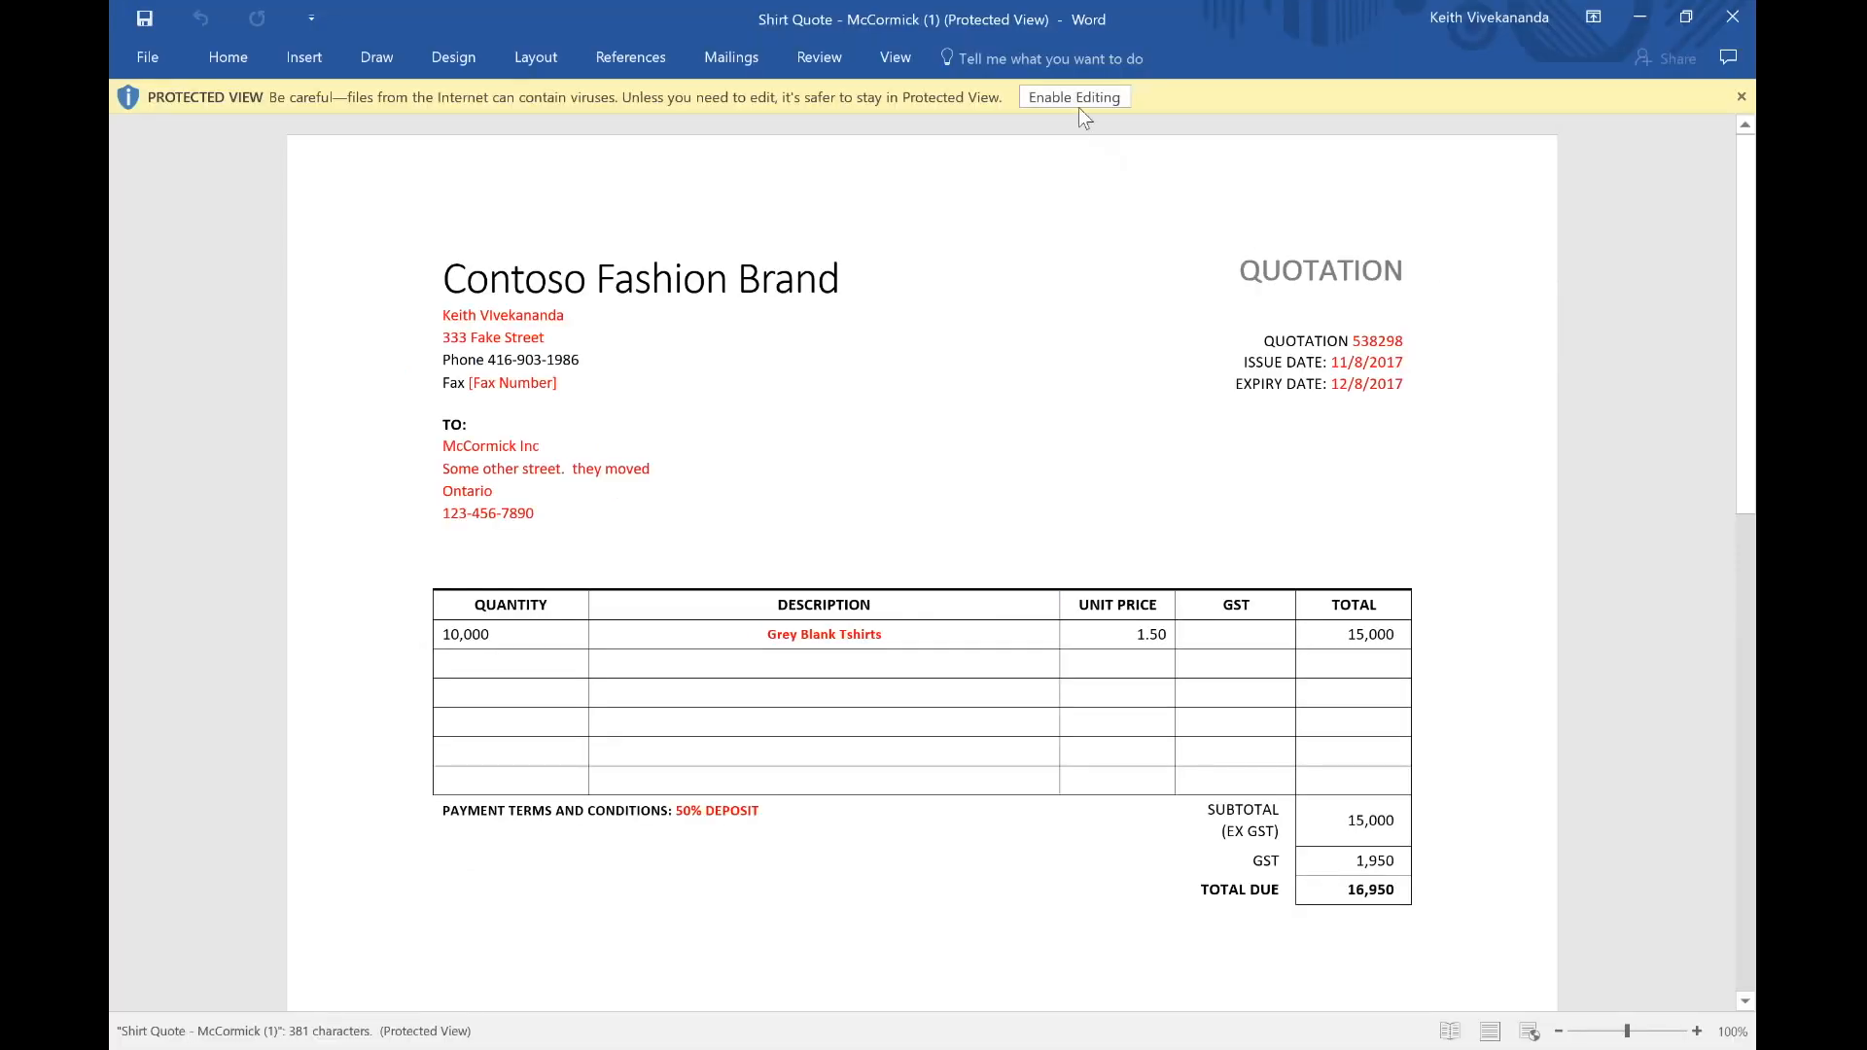
Step: Enable editing, maximize Word, and change '50% DEPOSIT' to '100% DEPOSIT' in the payment terms
click(1079, 99)
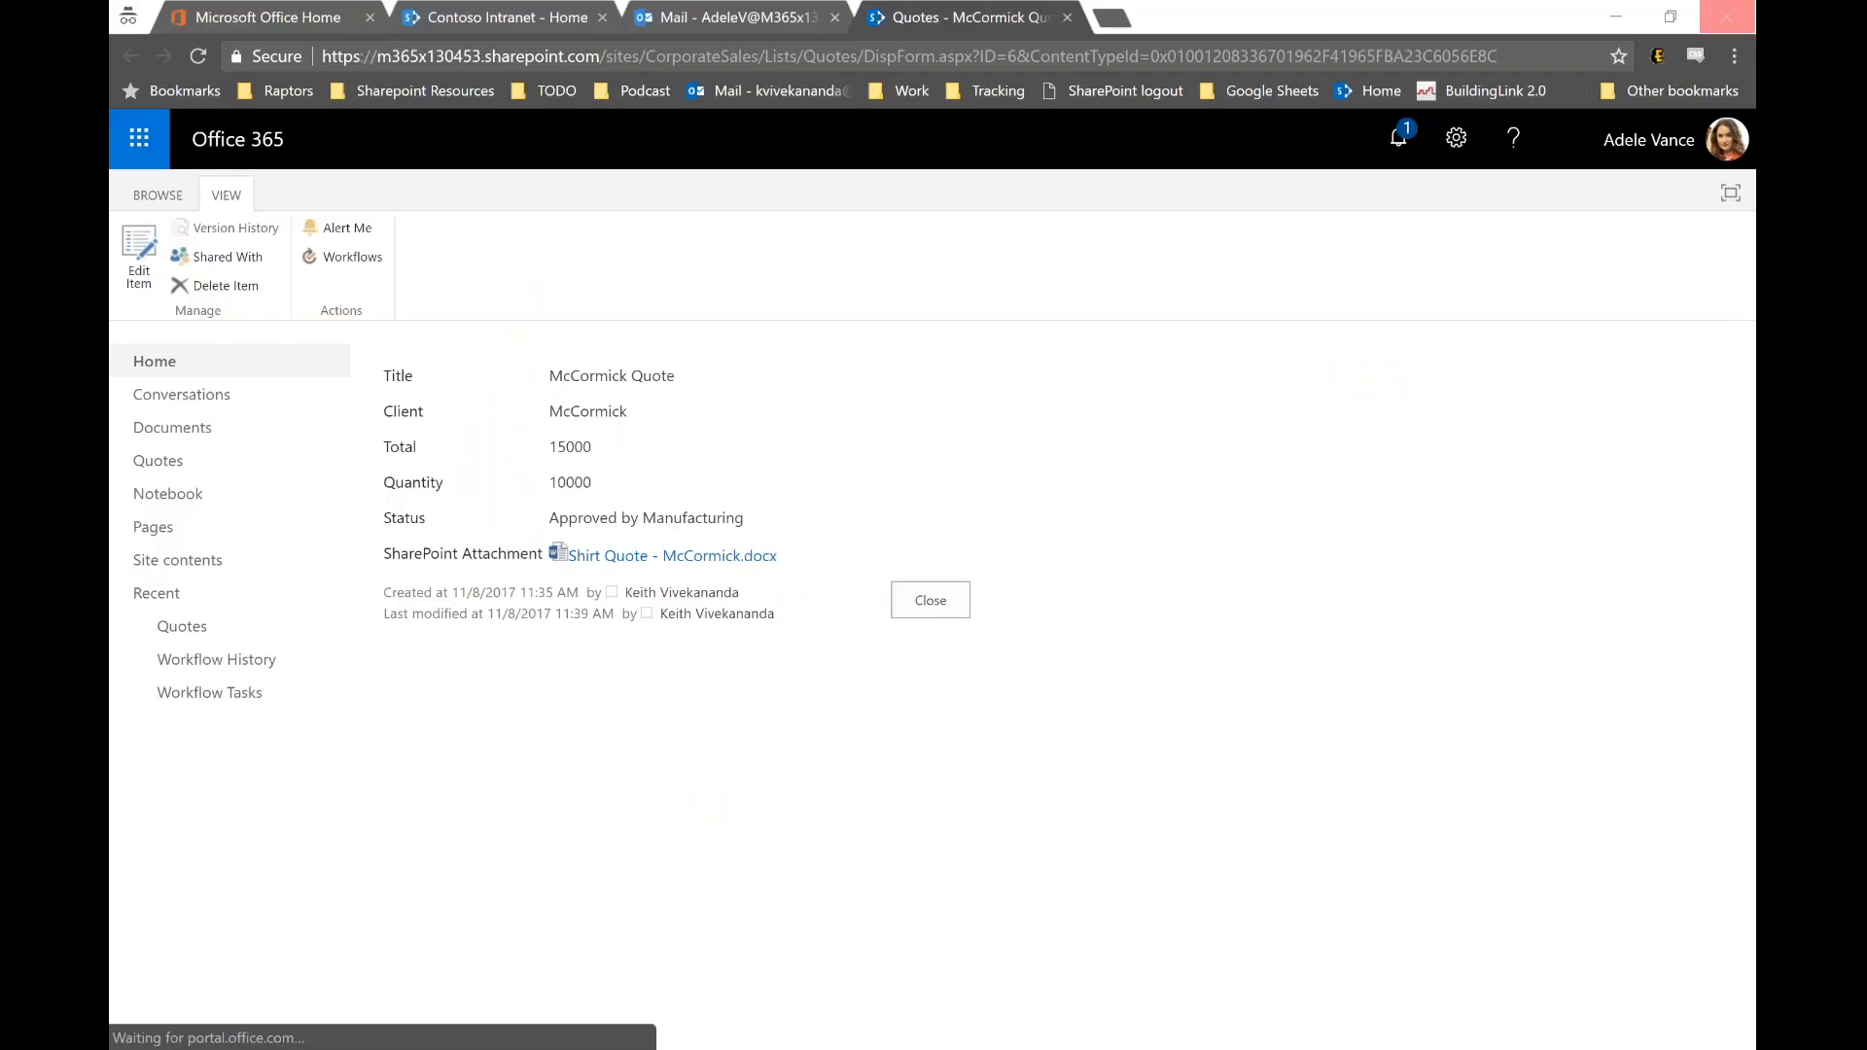
drag(1408, 173, 574, 2)
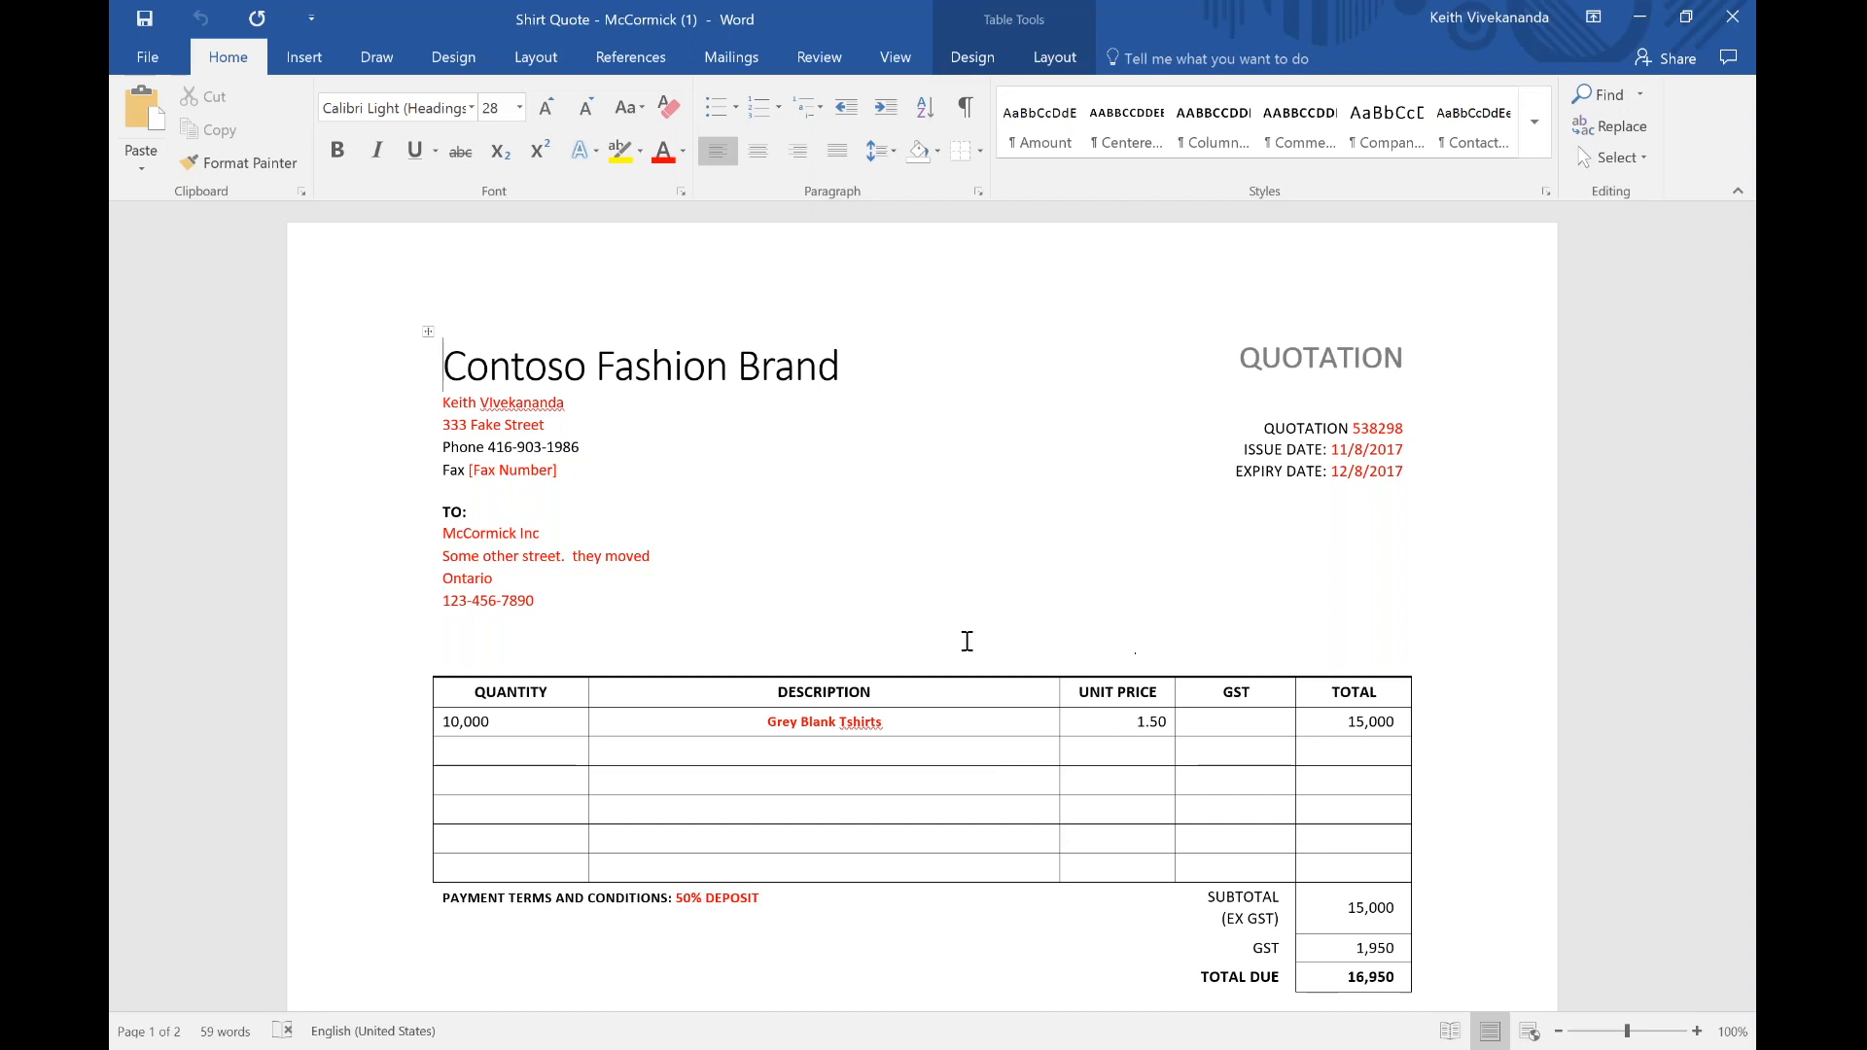
scroll(982, 607, down, 1)
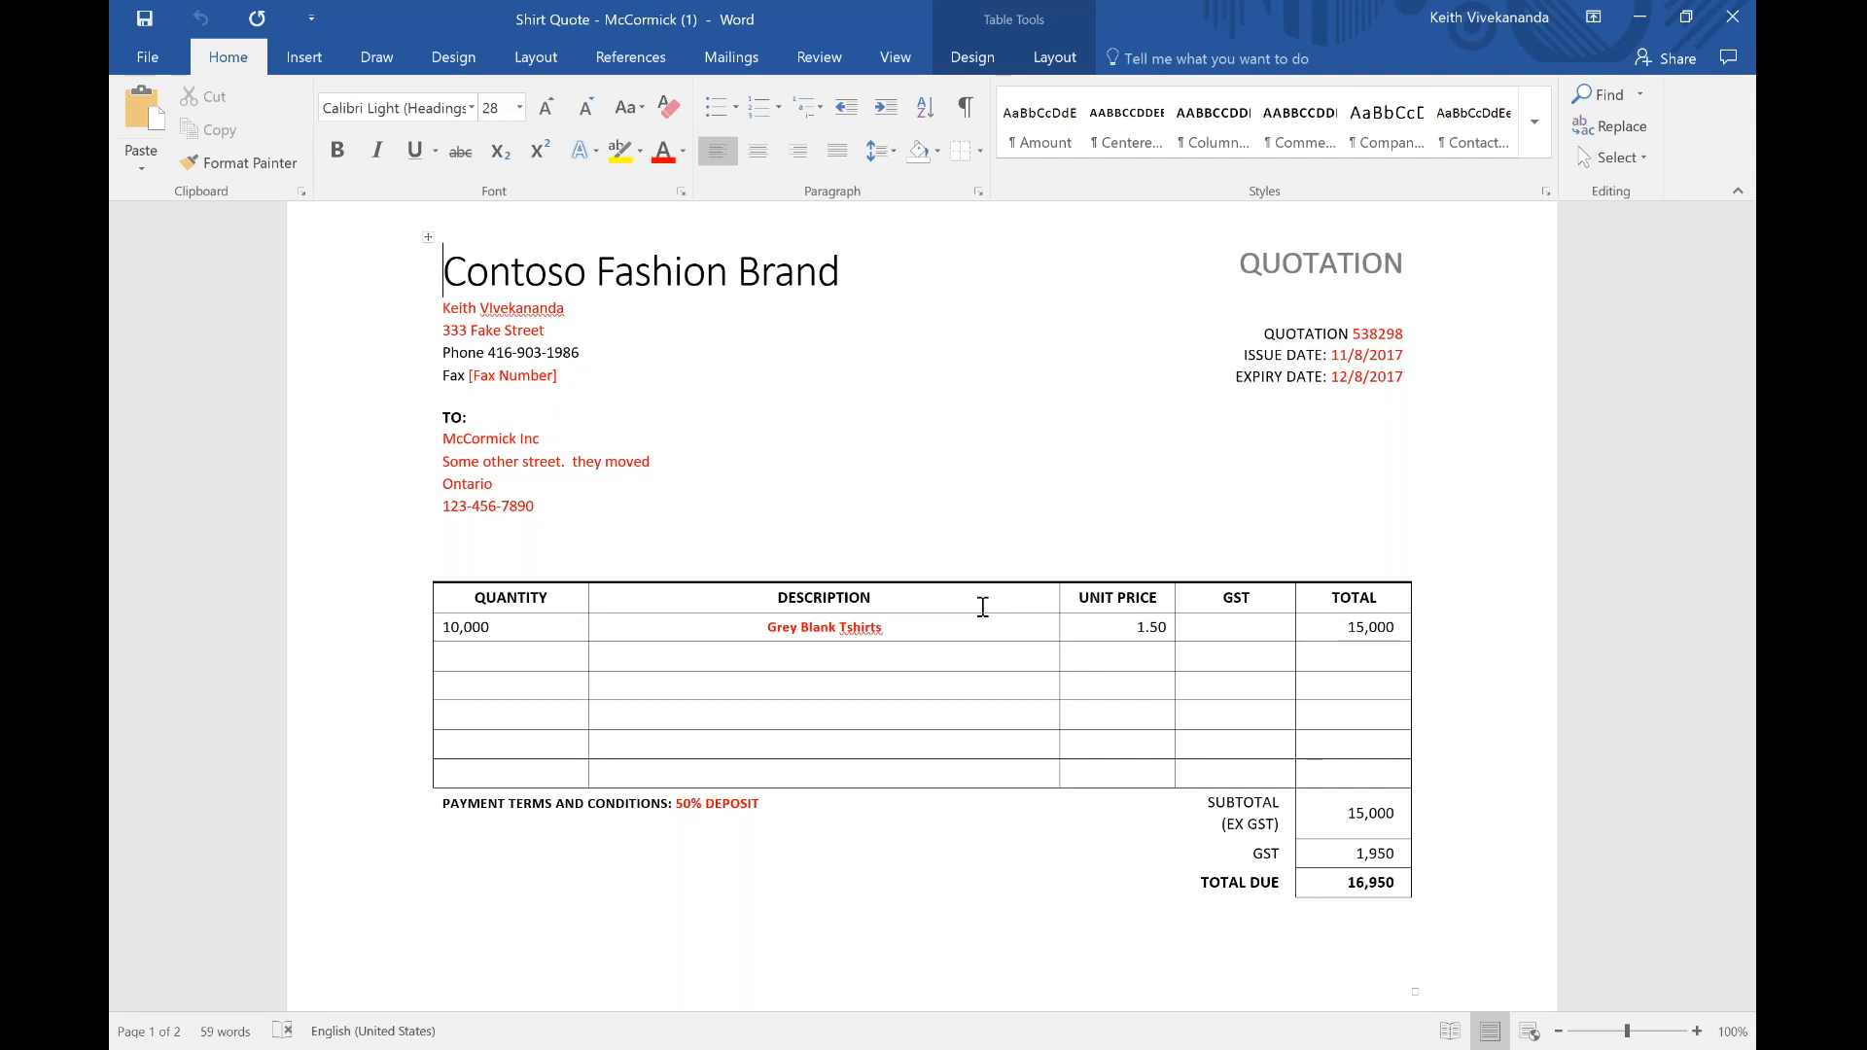
click(686, 806)
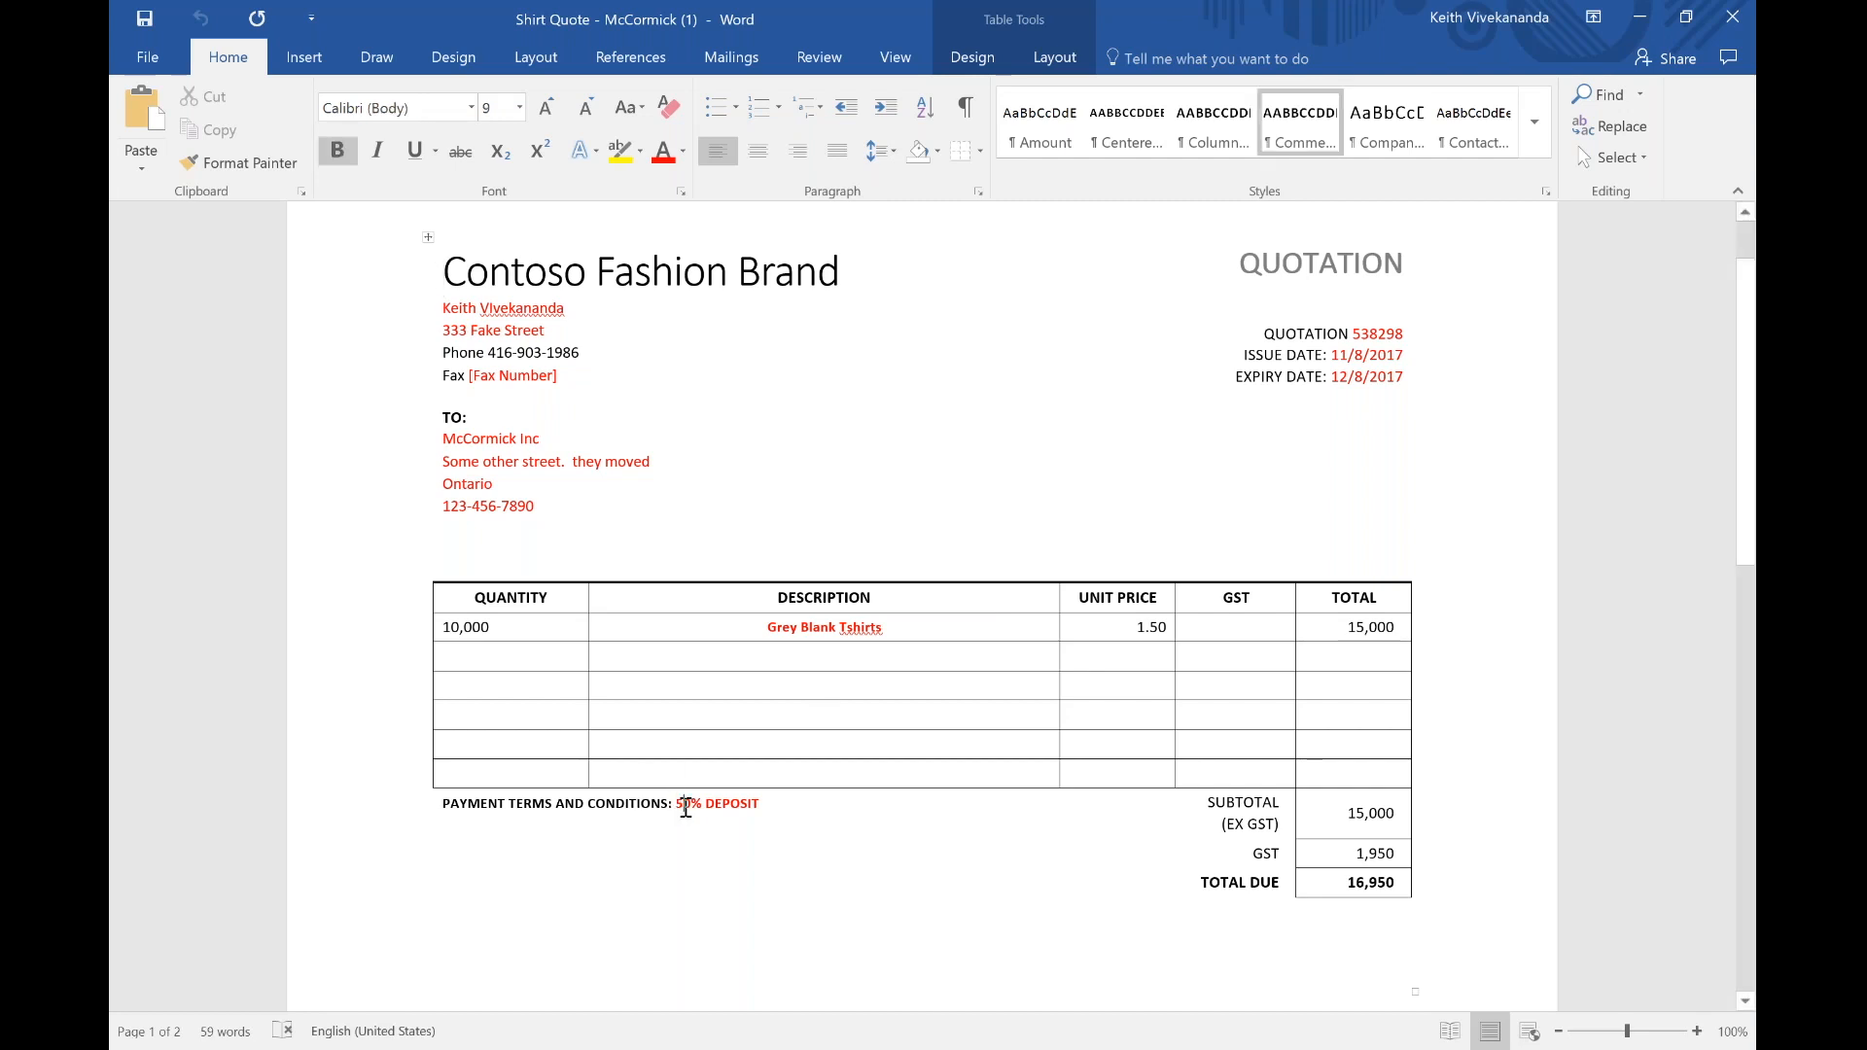
key(BackSpace)
text(10)
Step: Close the quote document and approve the McCormick quote from the approval email
click(1733, 18)
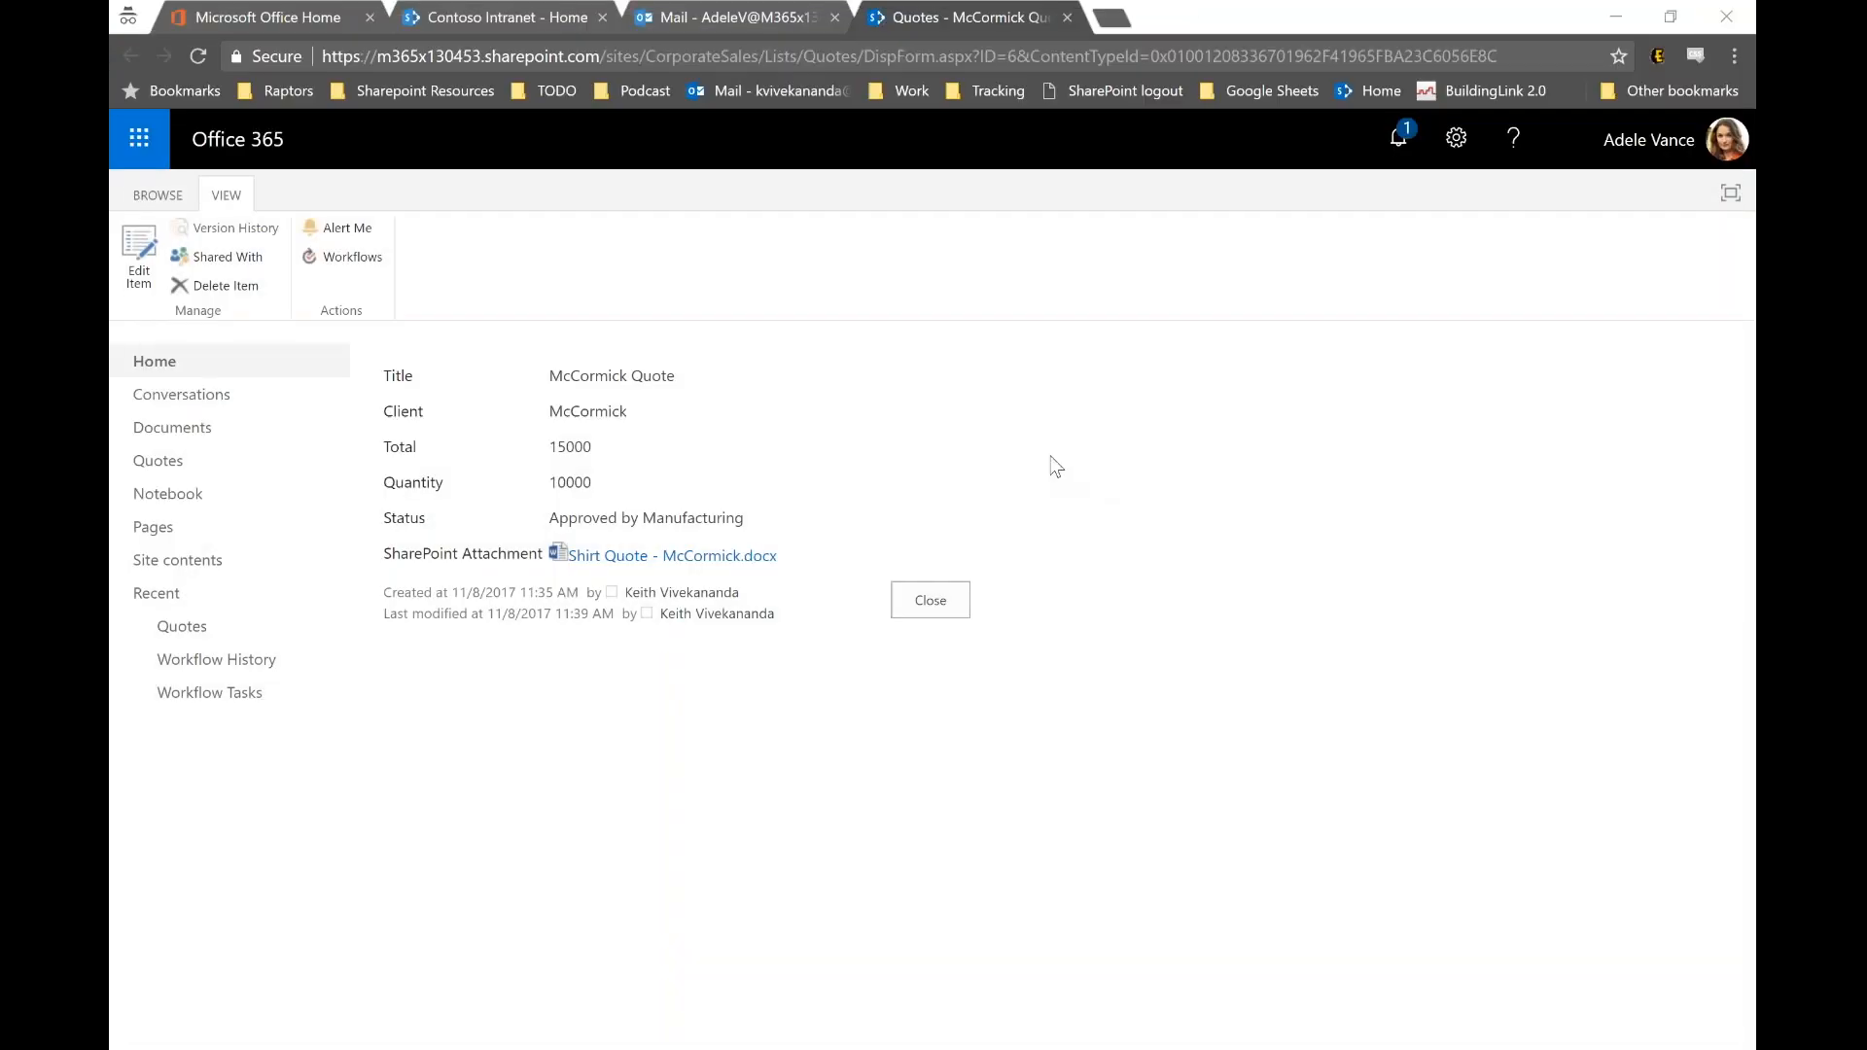
click(692, 11)
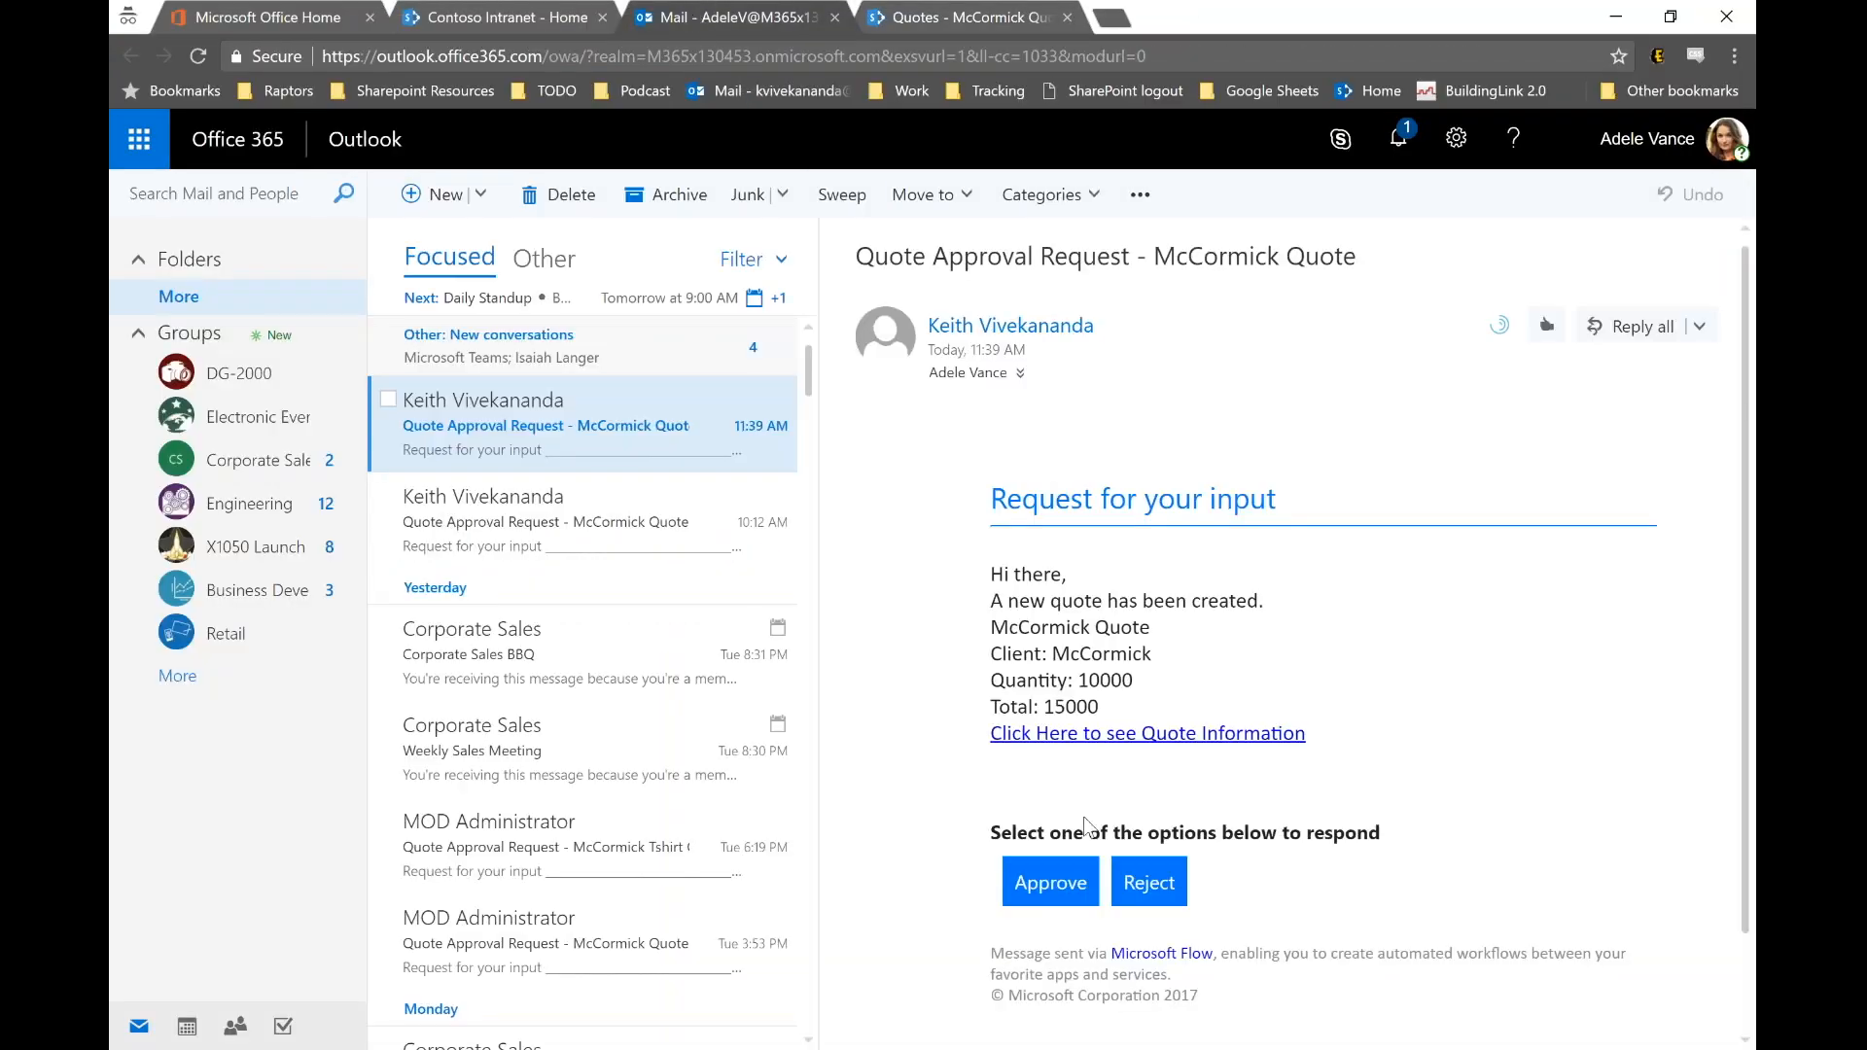
click(1055, 887)
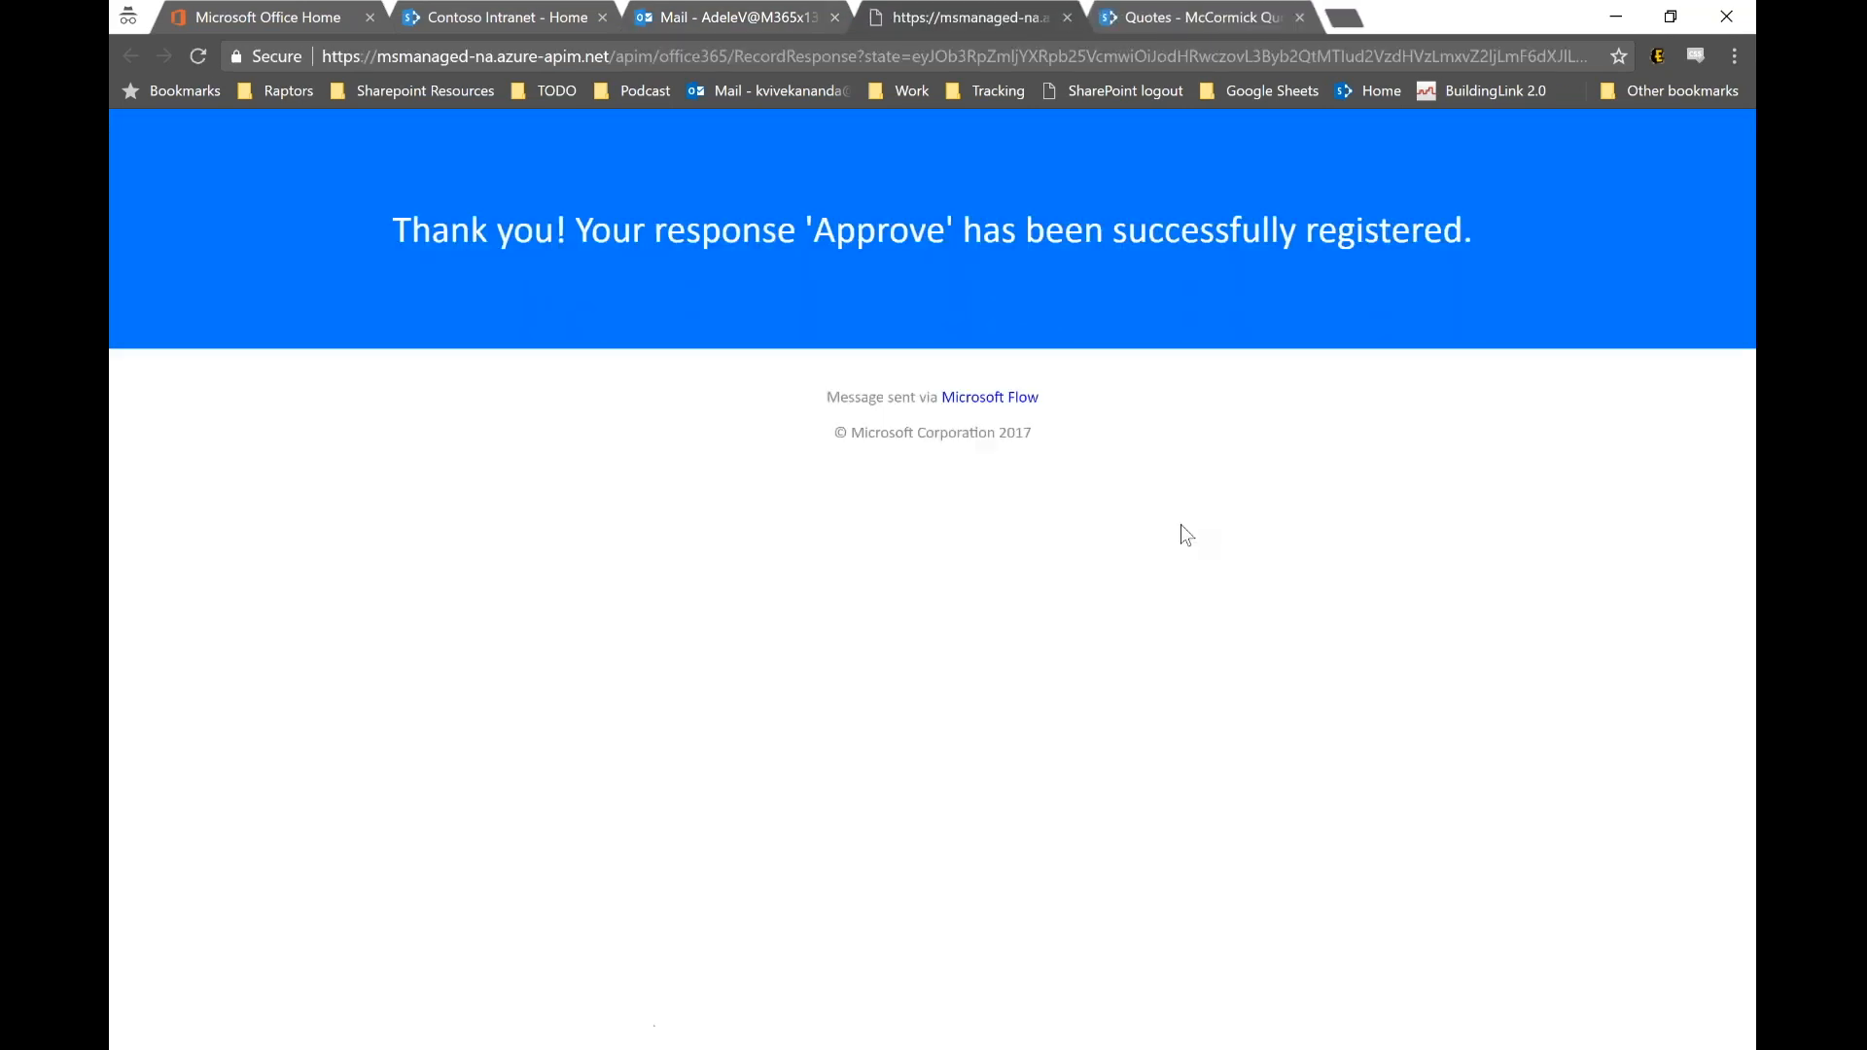
click(1068, 18)
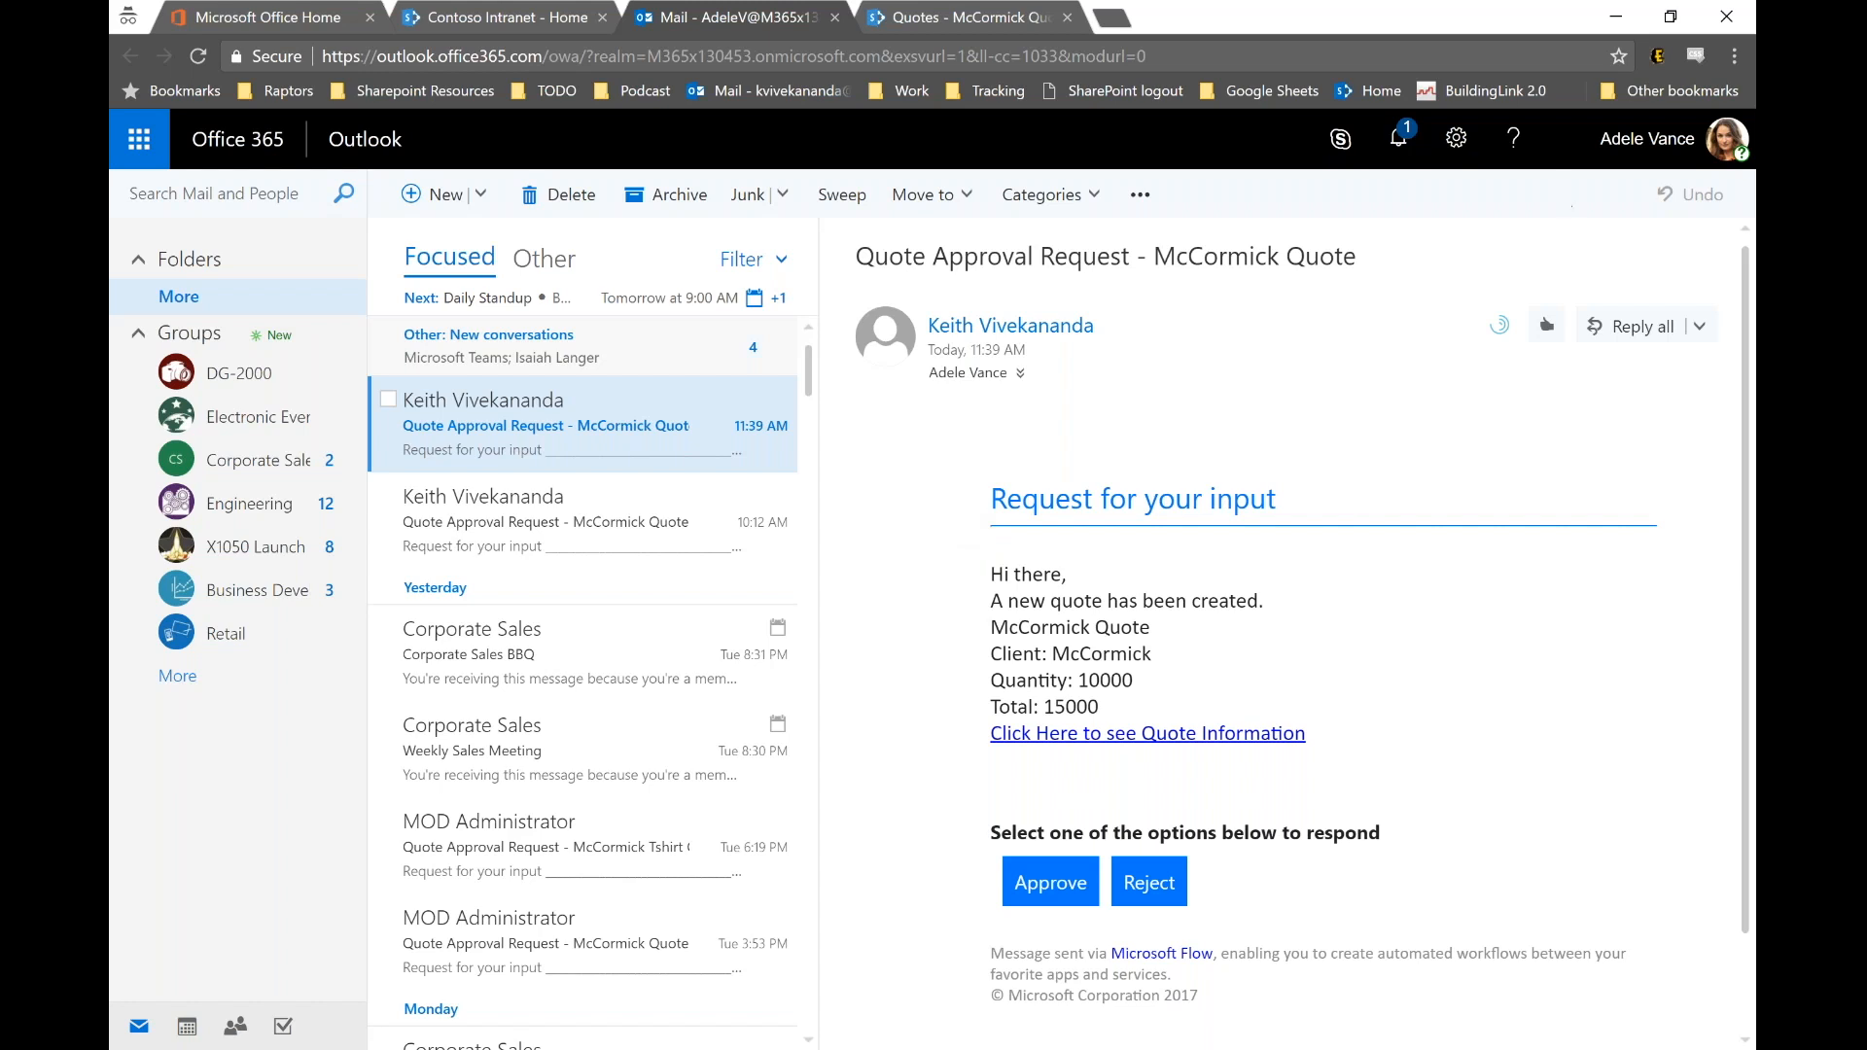
click(1612, 29)
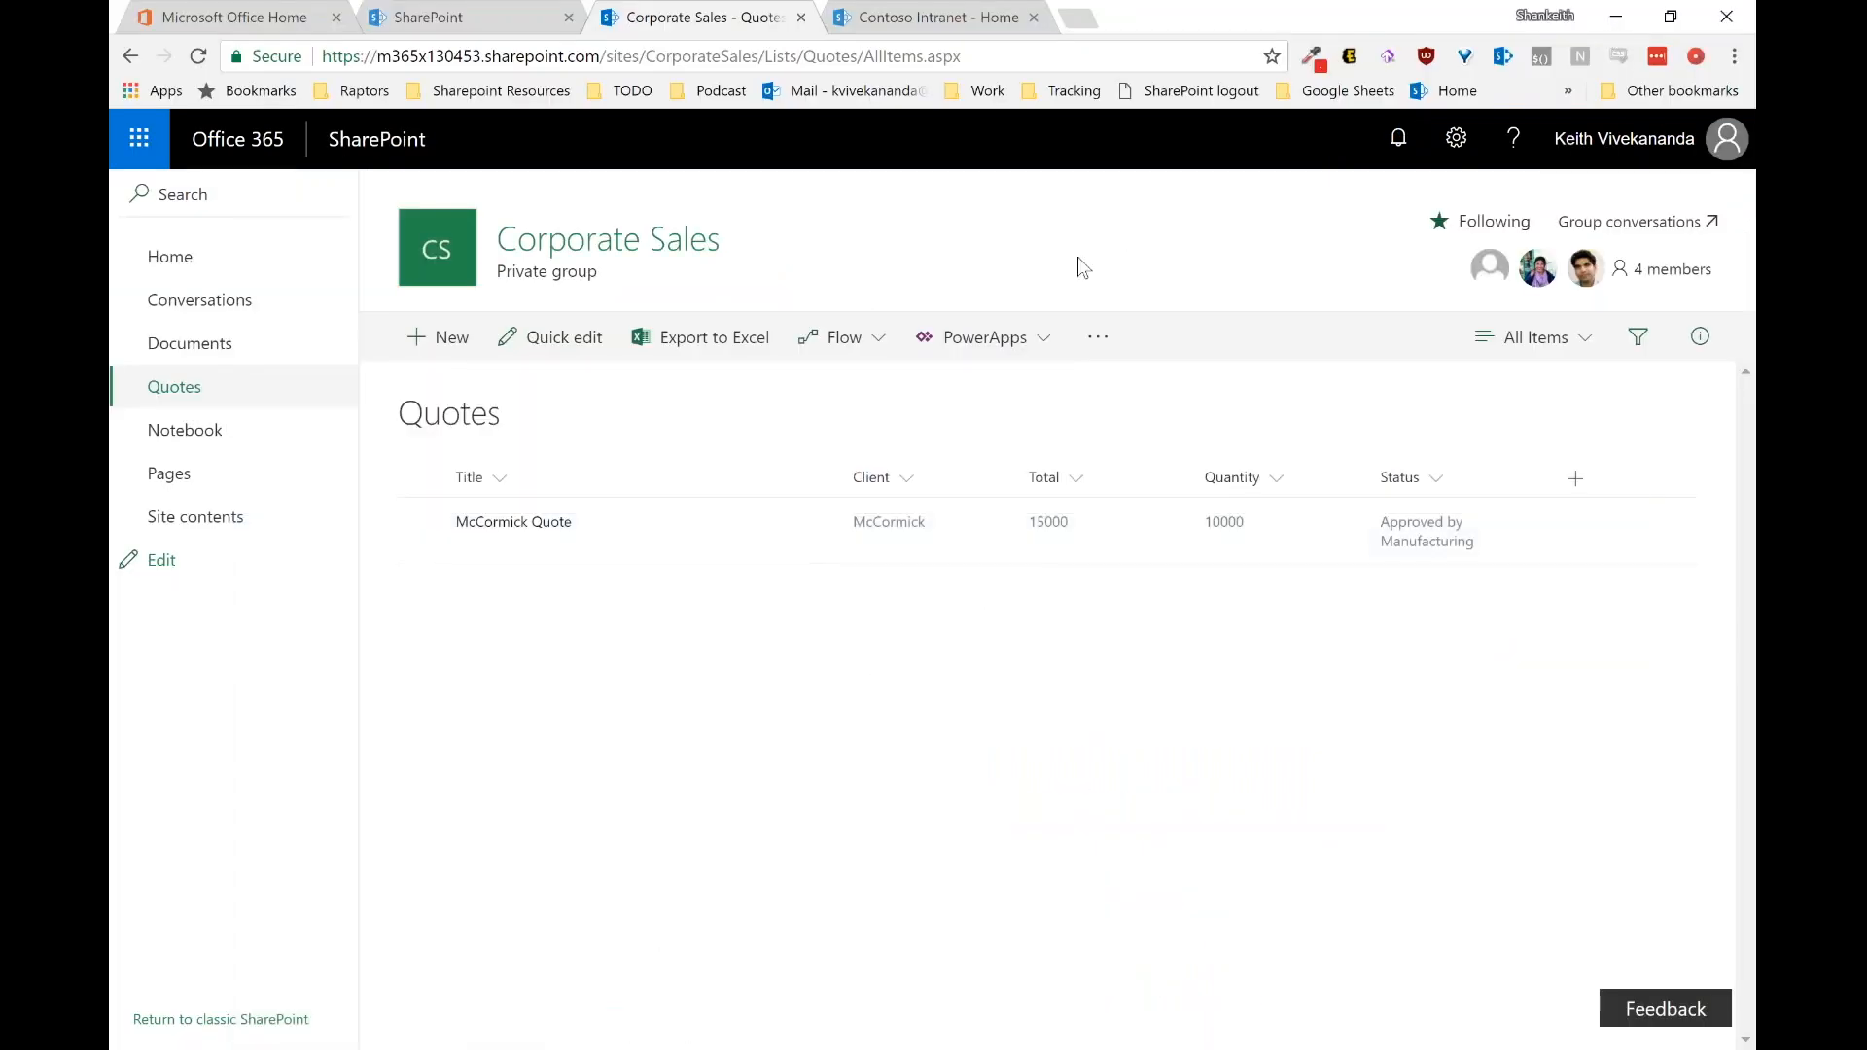
Step: Reload the Quotes list to confirm McCormick Quote reads Approved, then view the Contoso Intranet page
key(F5)
click(939, 21)
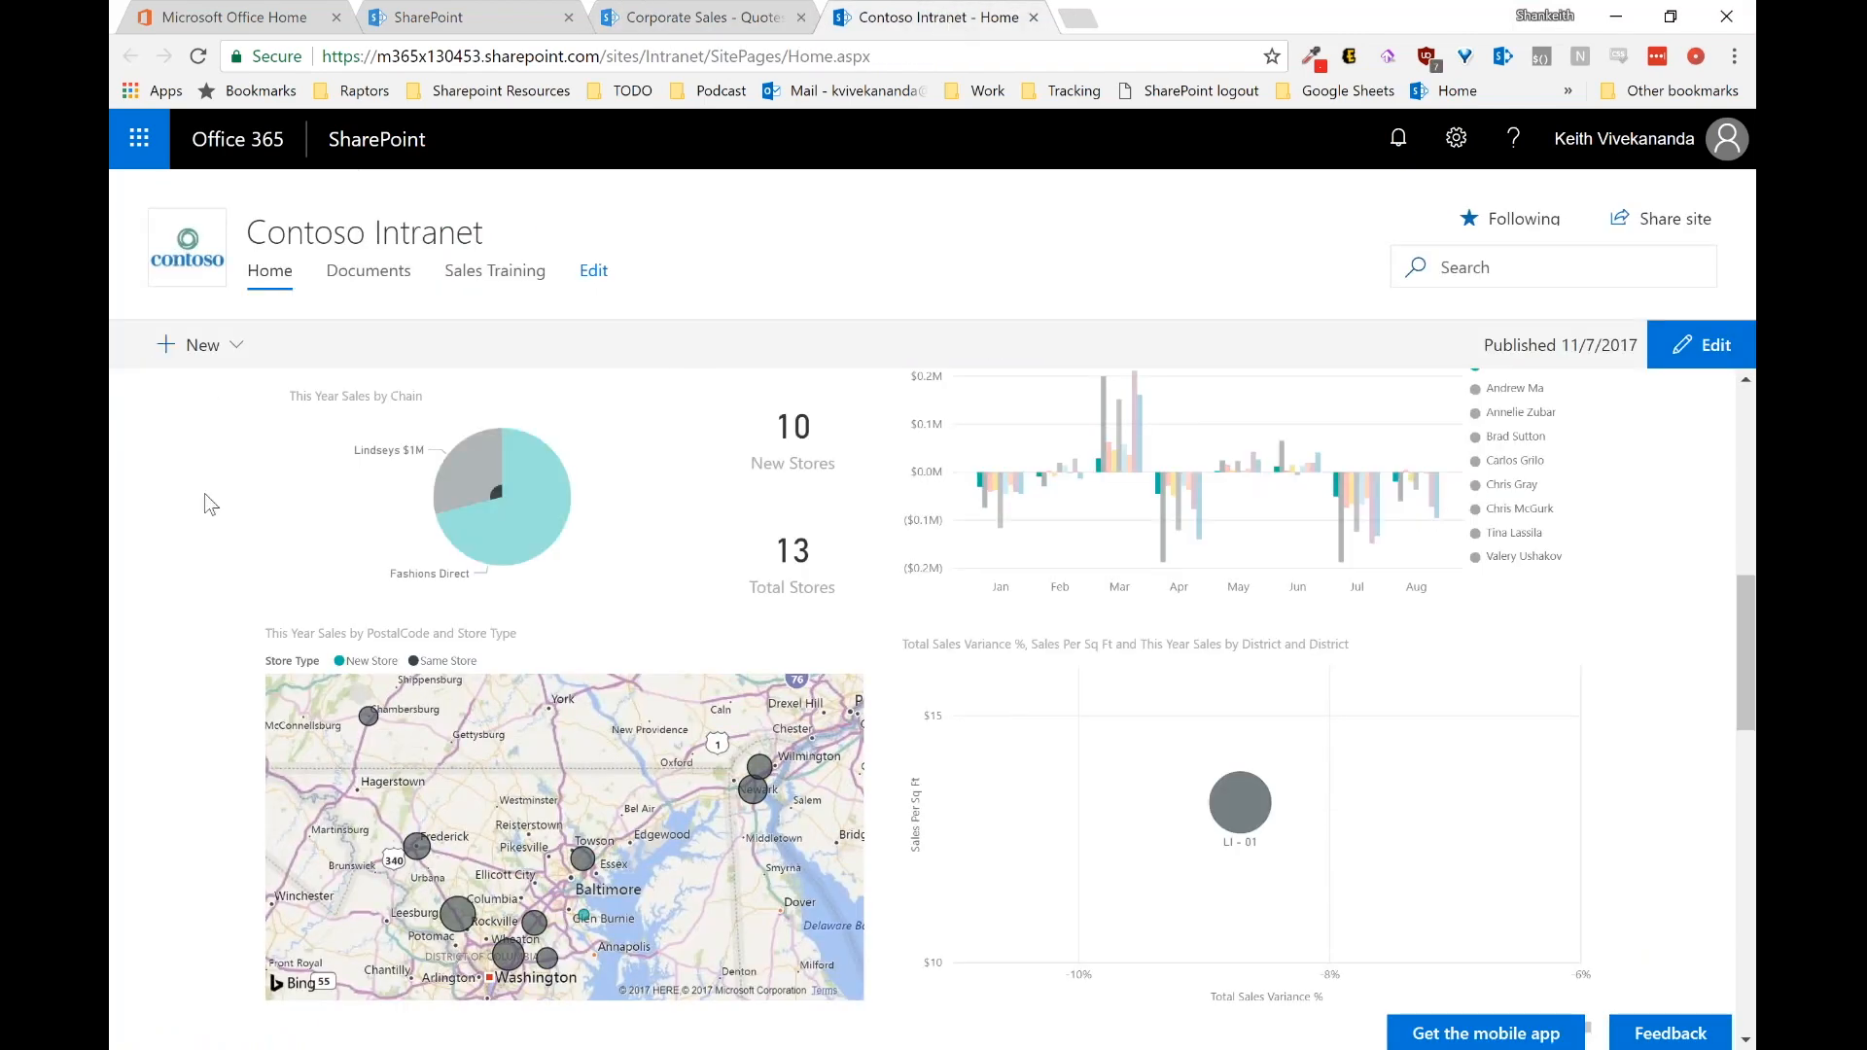
Step: Open the Corporate Sales Documents library from the Quotes list
scroll(204, 493, up, 1)
scroll(205, 493, up, 4)
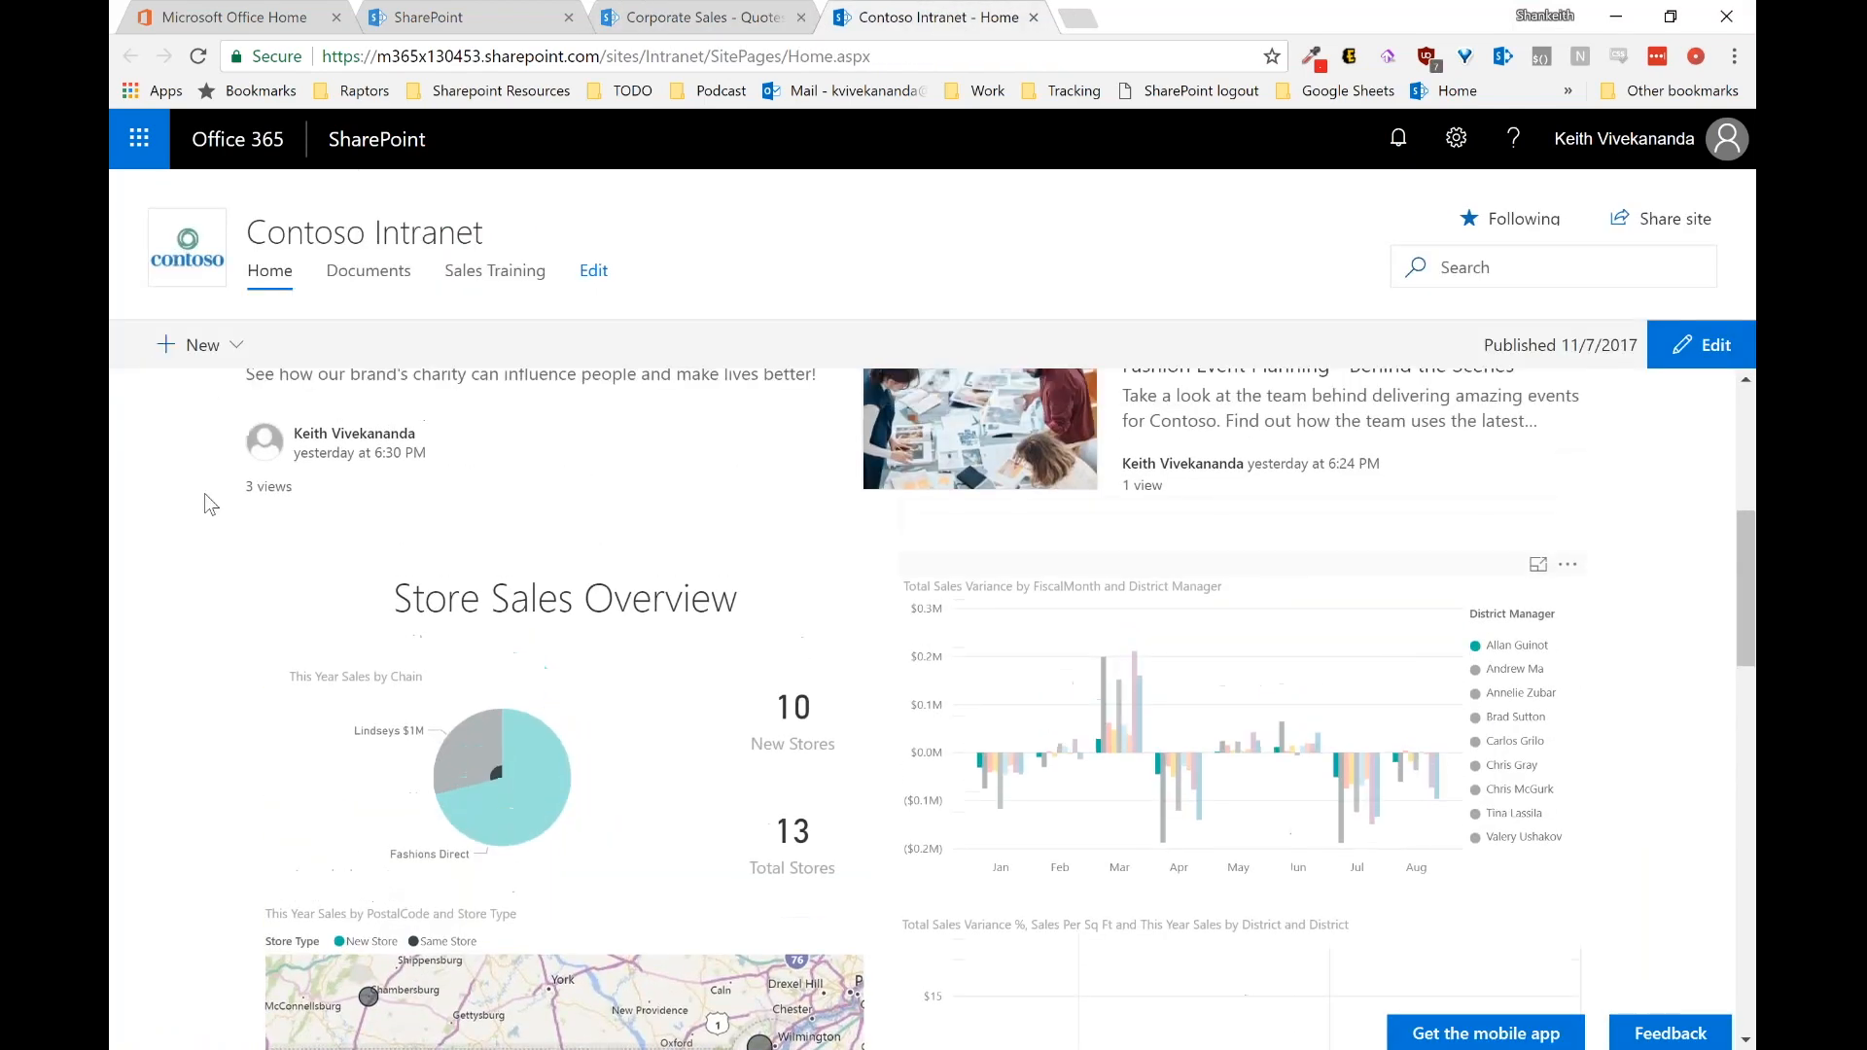
scroll(204, 493, up, 1)
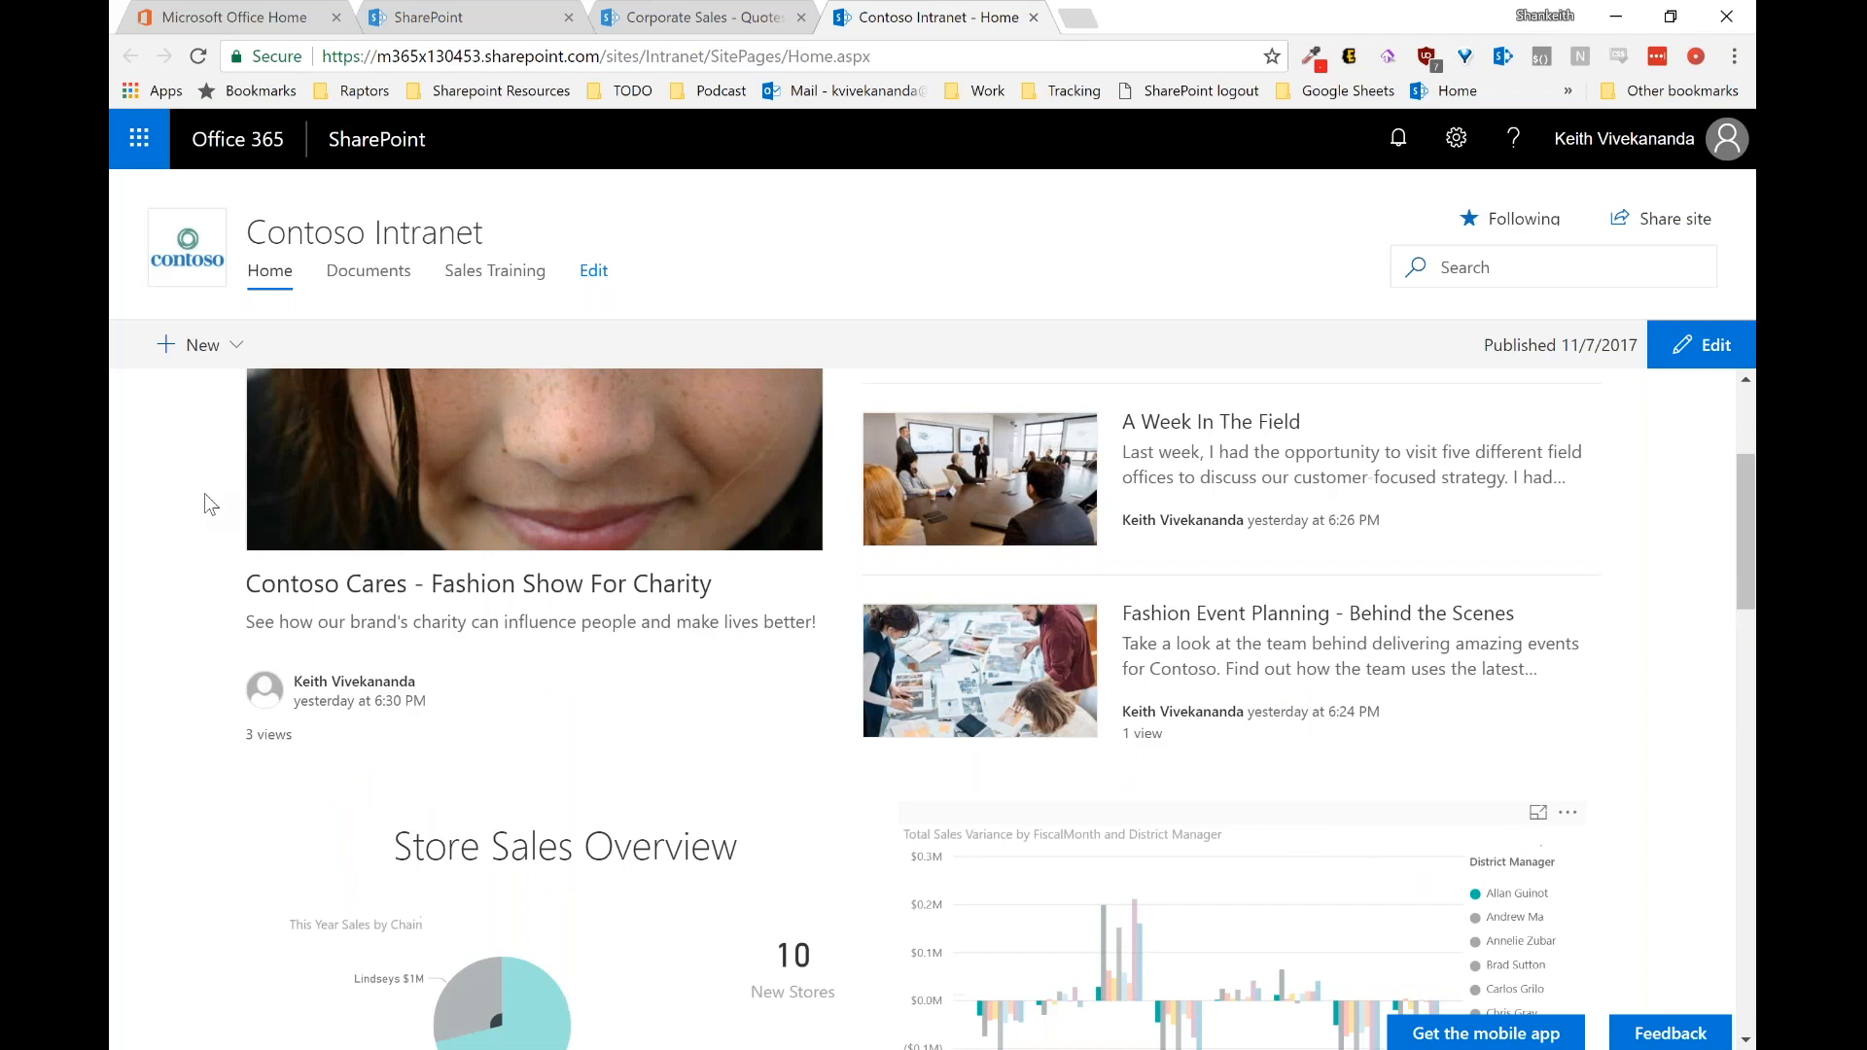
scroll(204, 493, down, 1)
scroll(205, 494, down, 3)
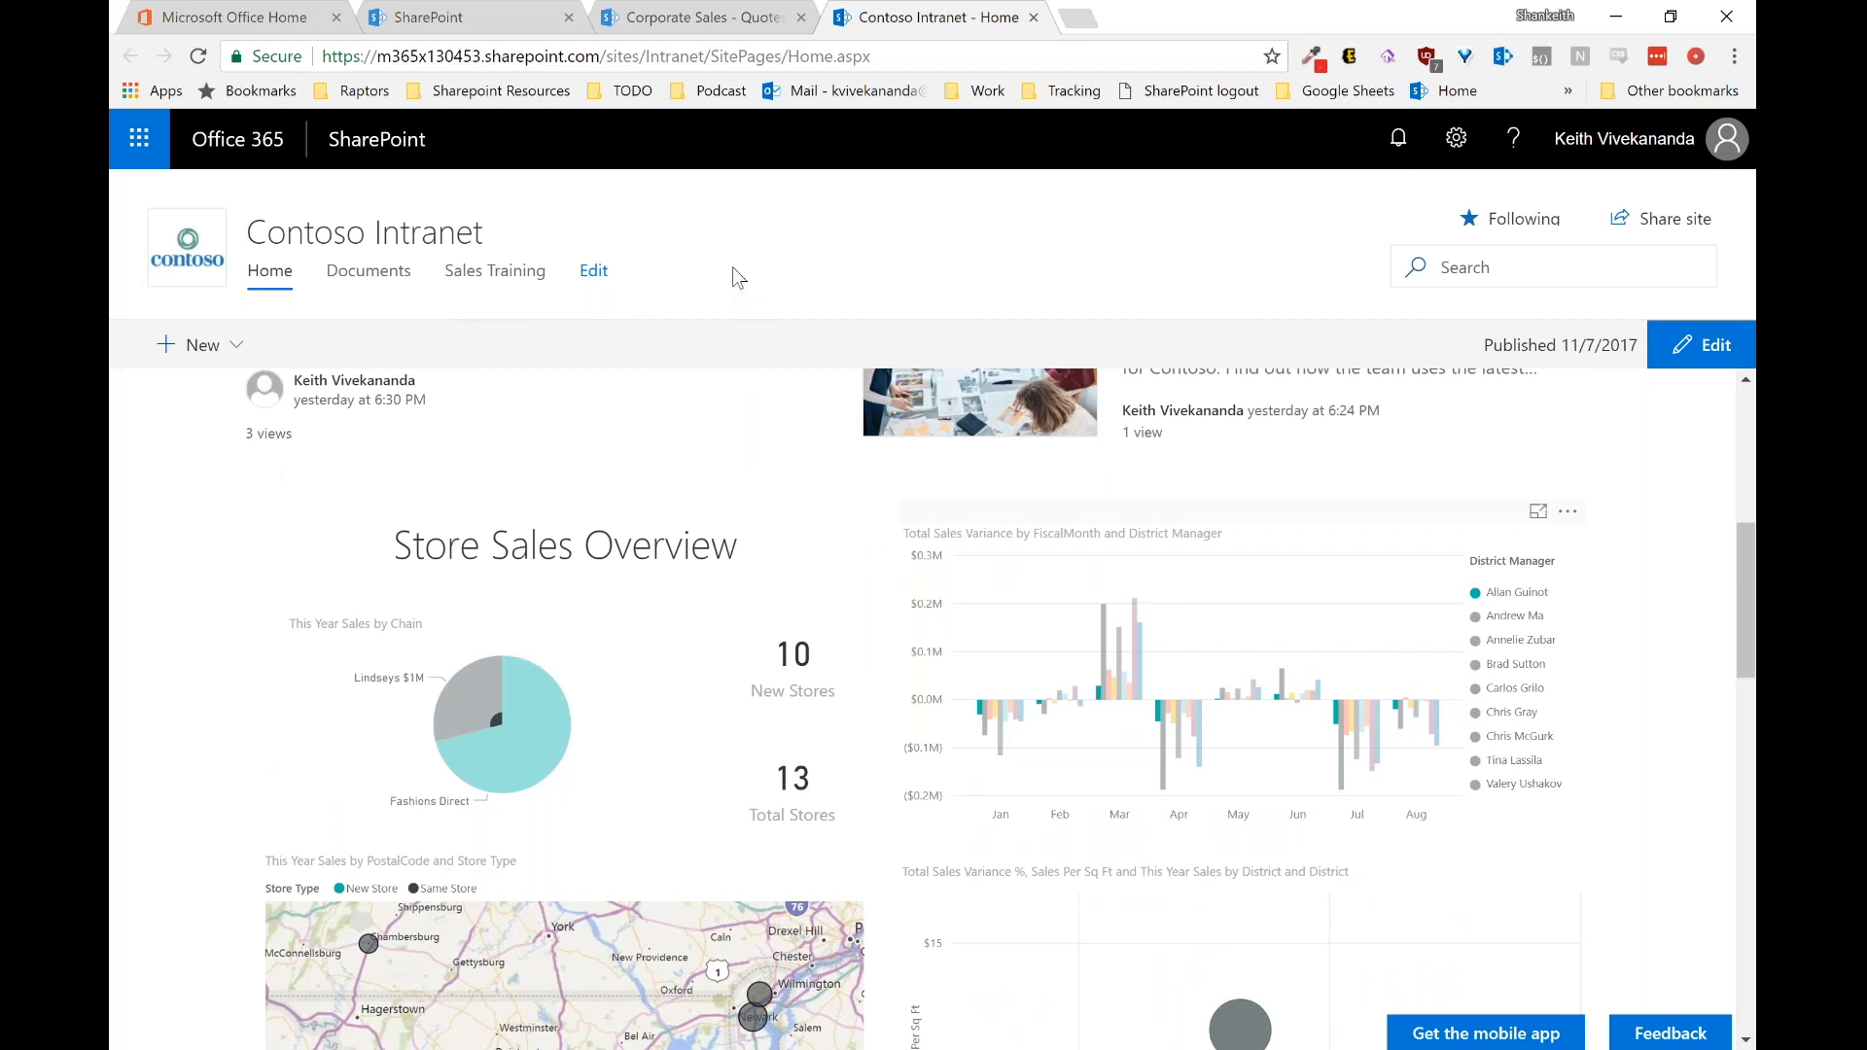
click(673, 12)
click(277, 345)
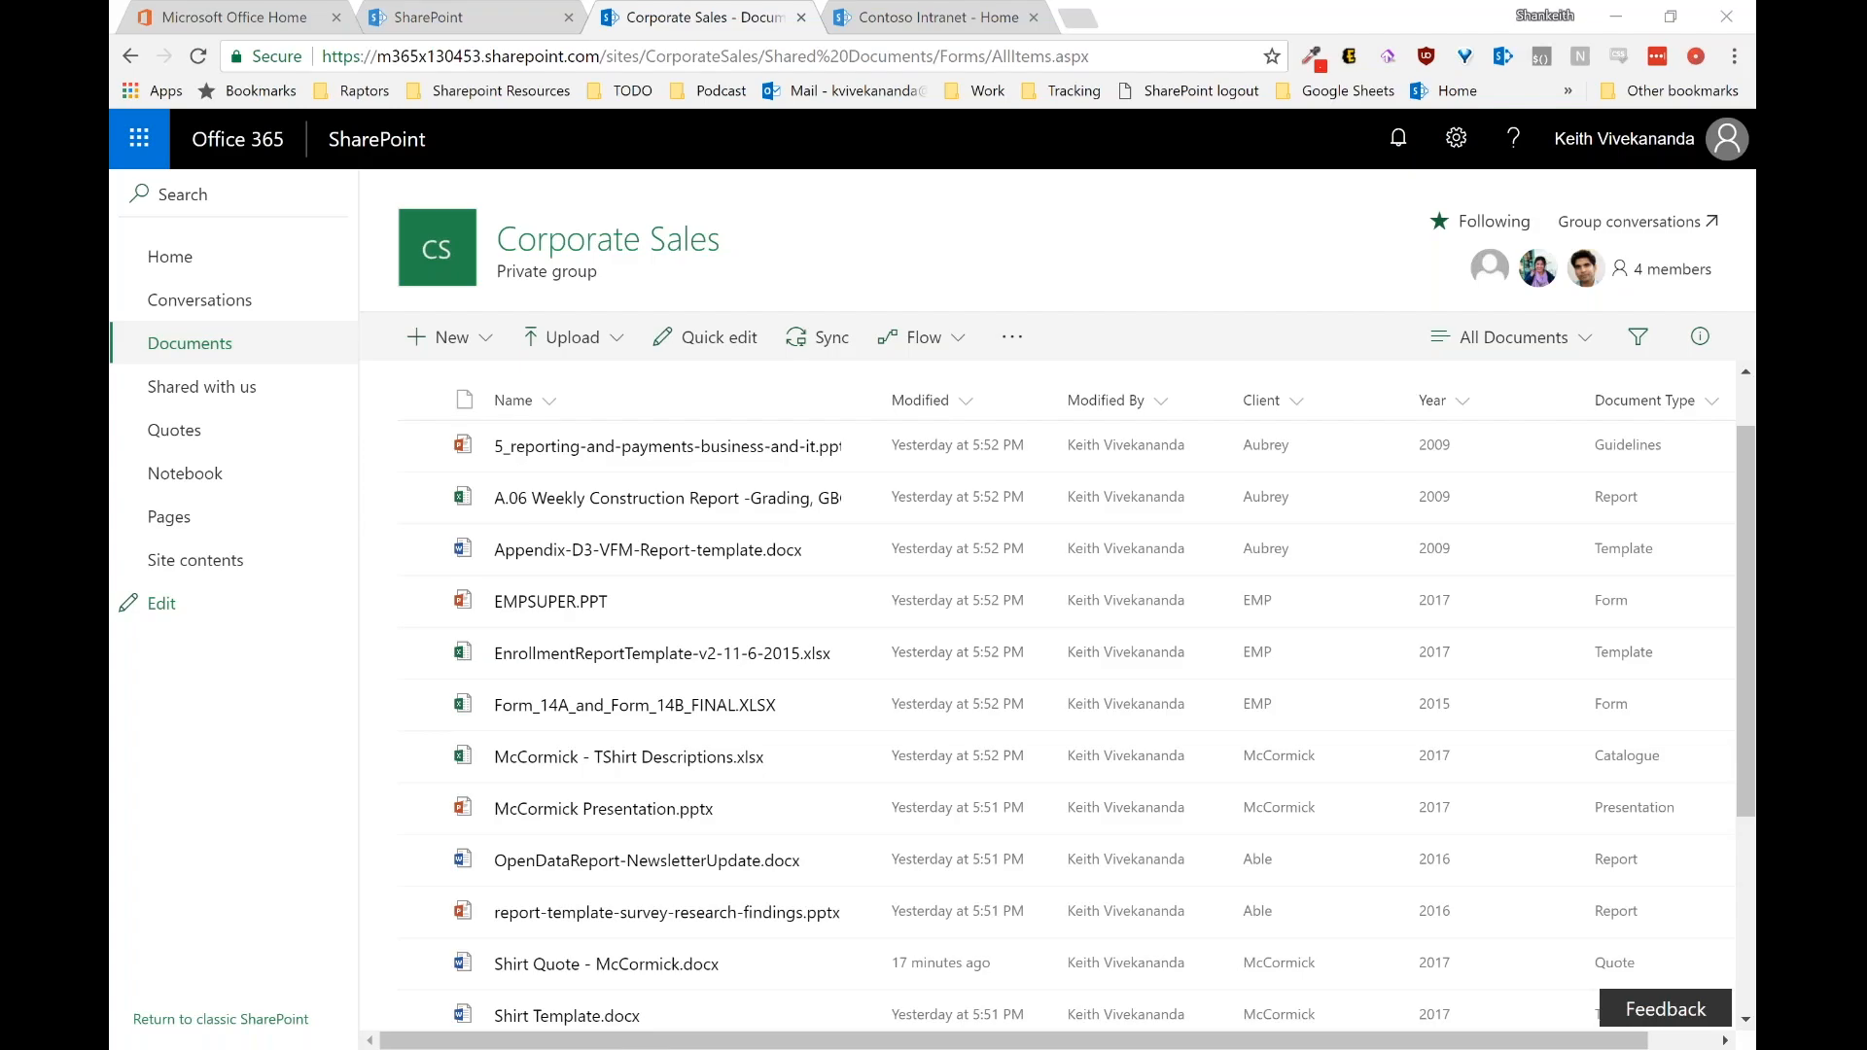
Step: Start the webinar slide show from slide 1 with the presenter and slide show displays swapped
key(F5)
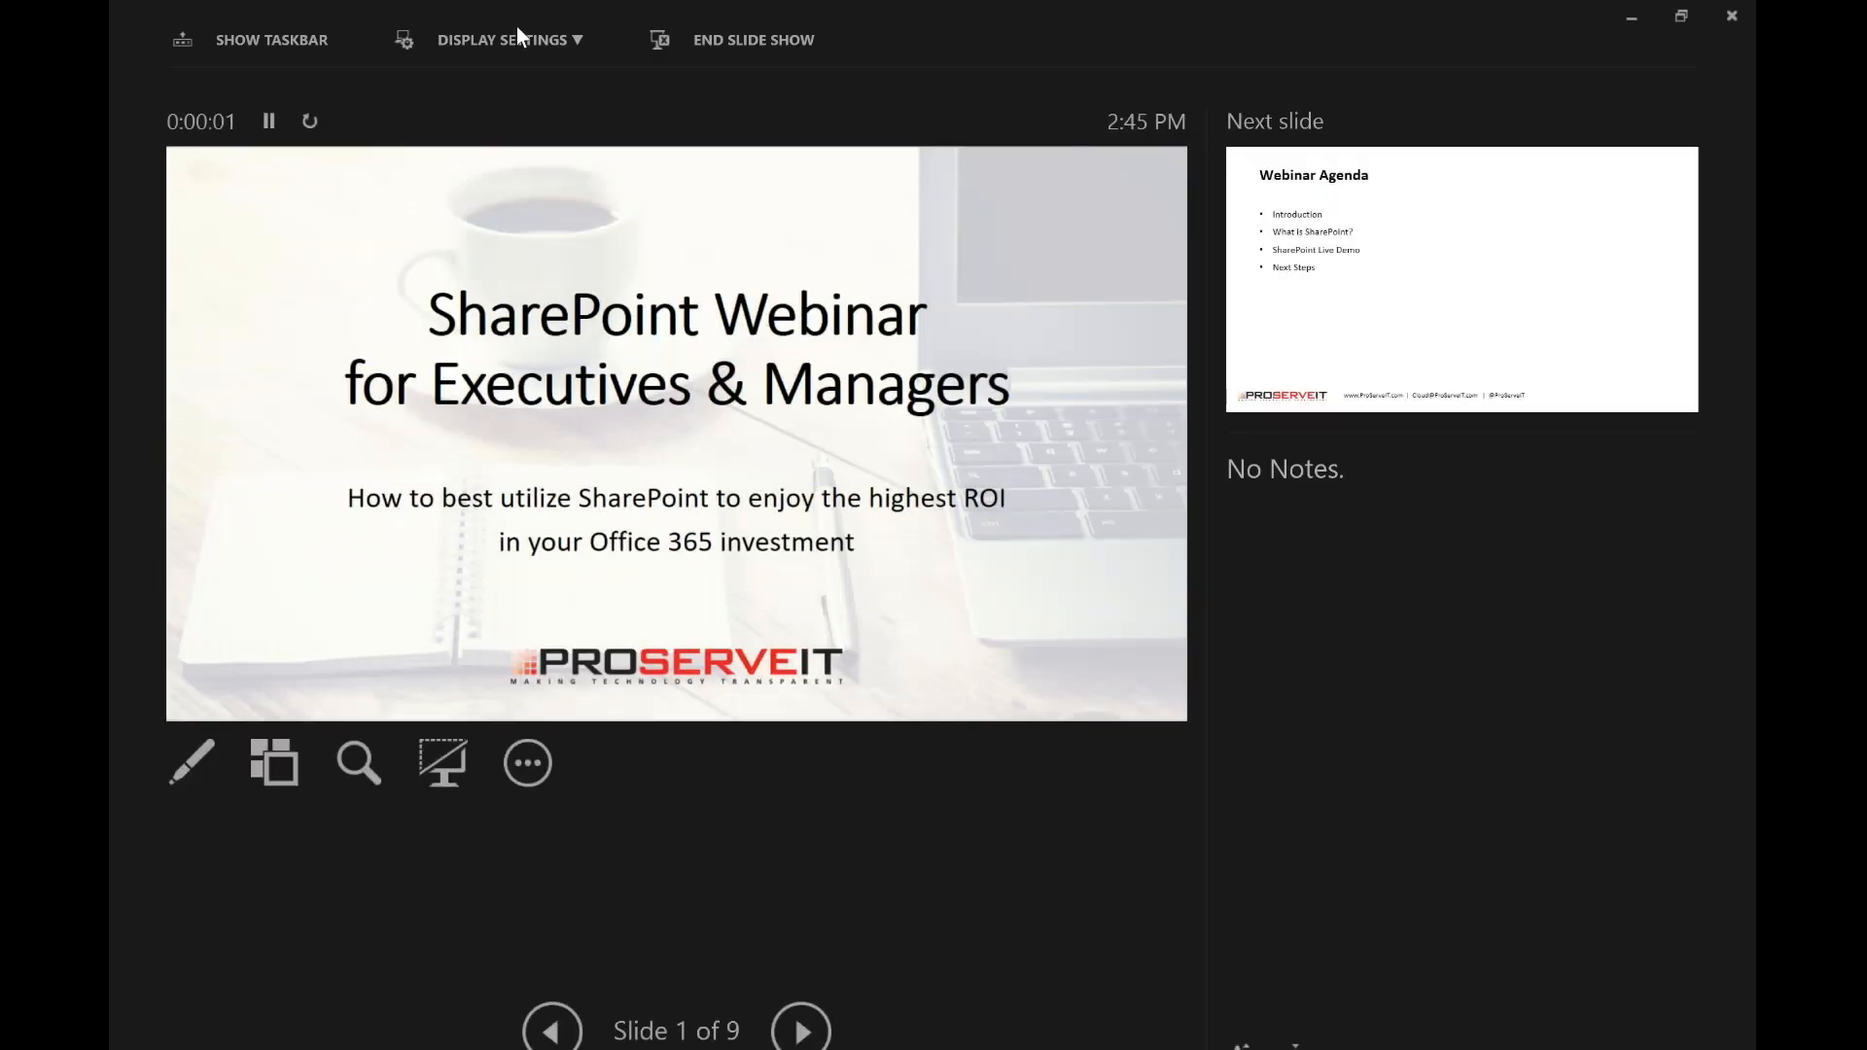
click(516, 29)
click(523, 86)
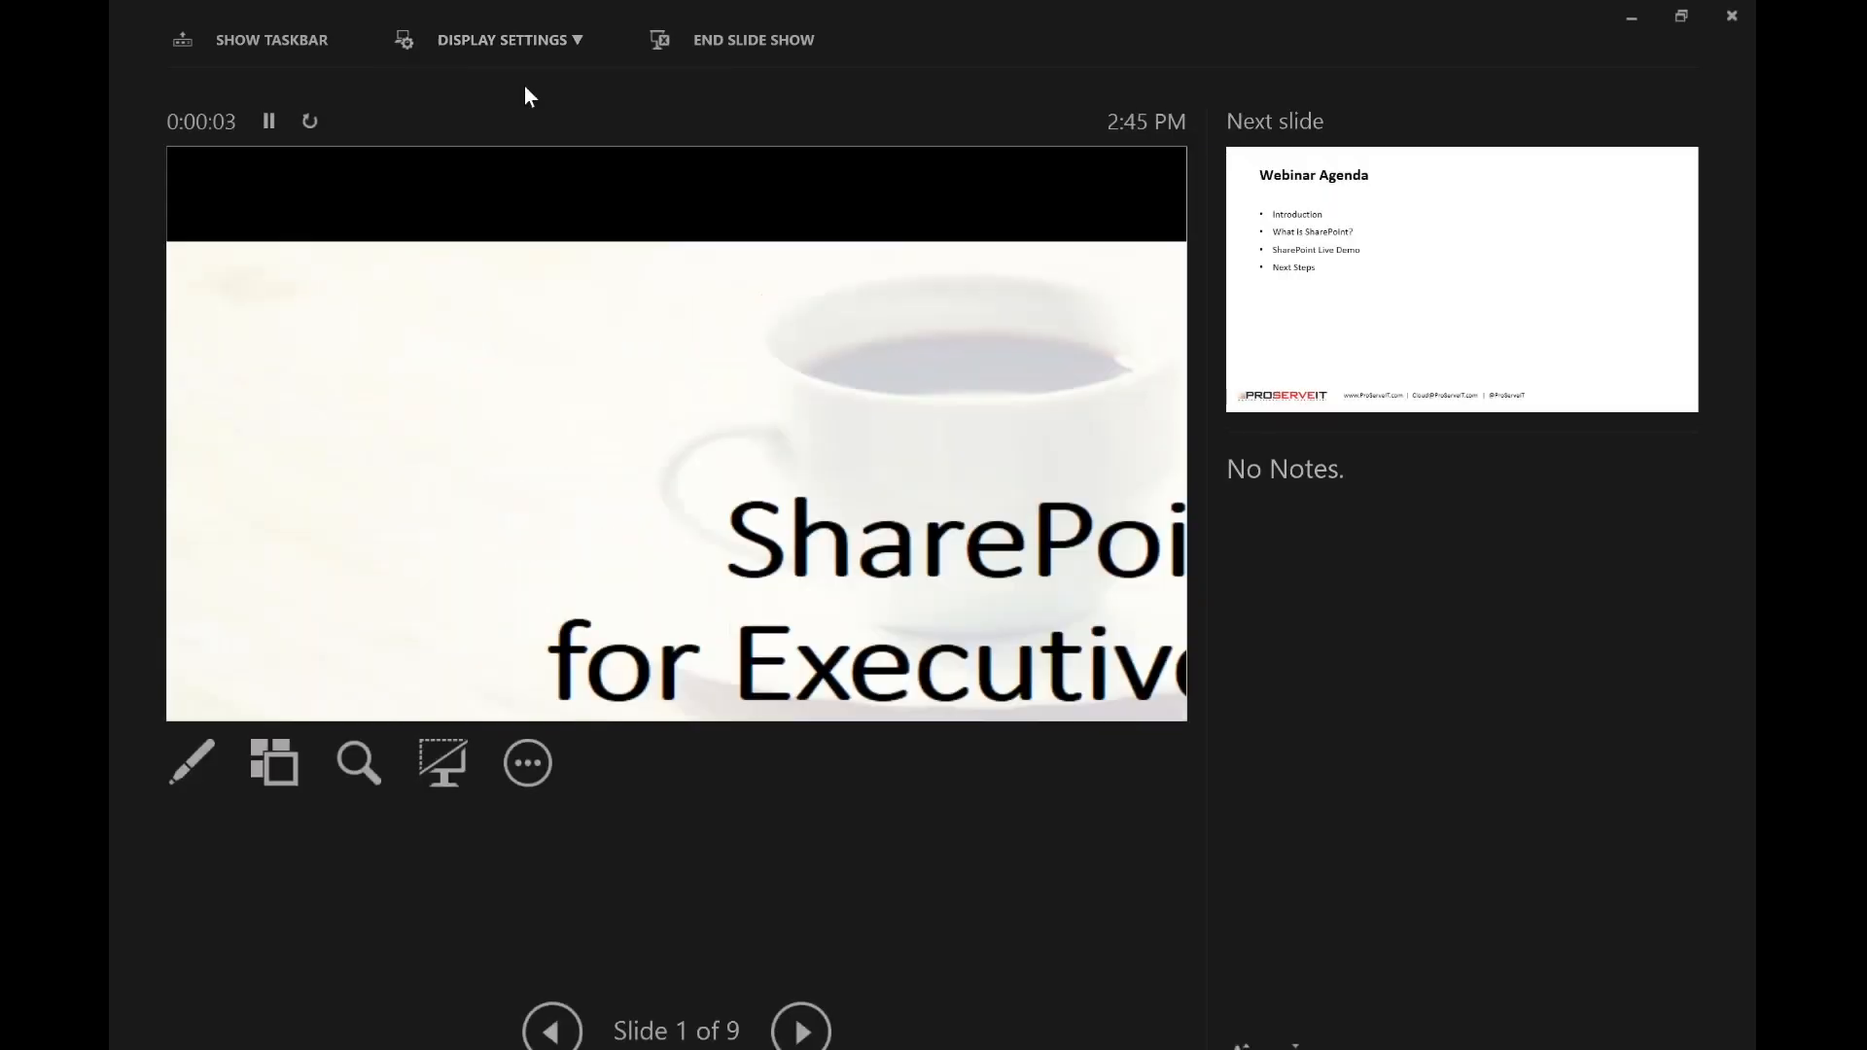